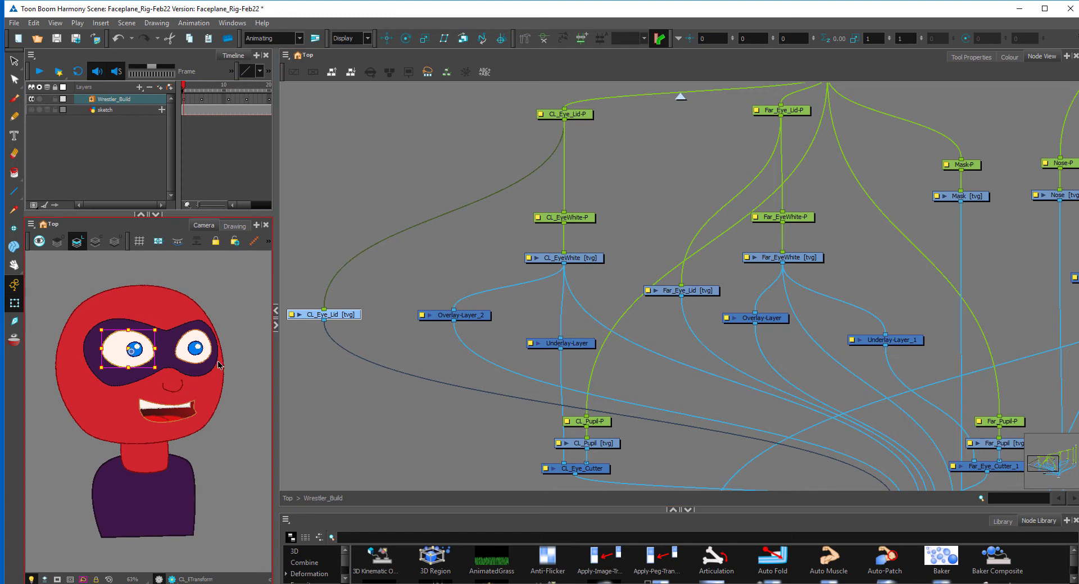
- Switch the CL_Eye_Lid drawing to the closed lid and back to the open eye to test the blink
{"action": "key", "text": "bracketright"}
{"action": "key", "text": "bracketright"}
{"action": "left_click", "coordinate": [328, 370]}
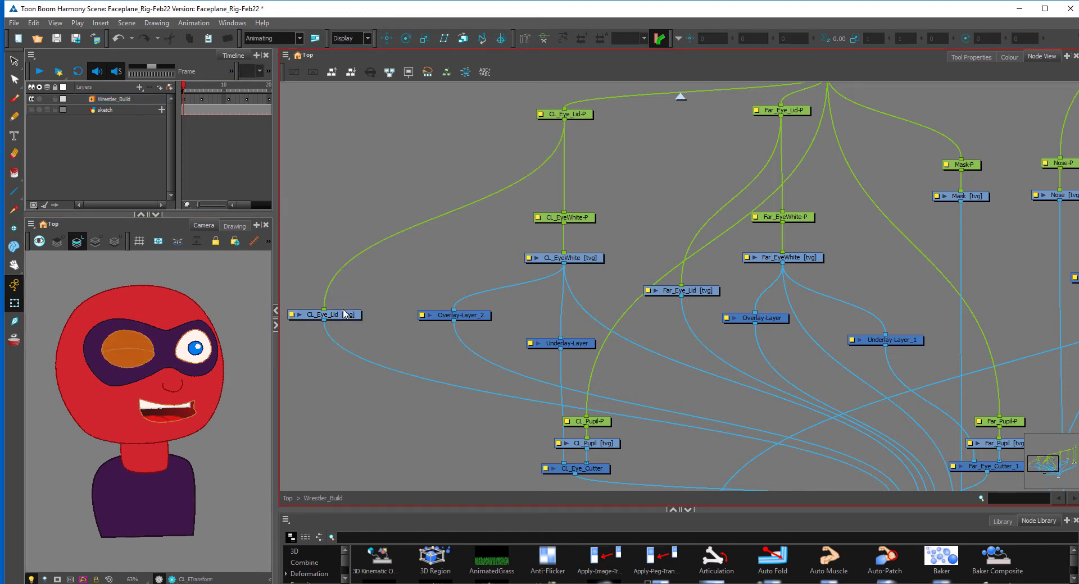
{"action": "left_click", "coordinate": [346, 316]}
{"action": "key", "text": "bracketleft"}
{"action": "left_click", "coordinate": [340, 392]}
{"action": "left_click", "coordinate": [359, 316]}
{"action": "key", "text": "bracketleft"}
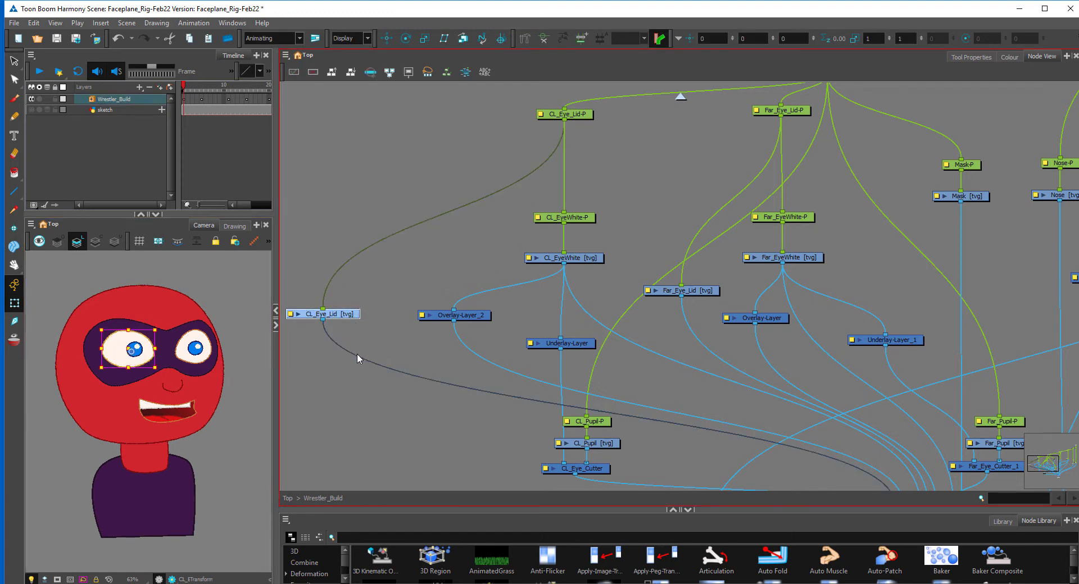
- Examine how the CL_EyeWhite drawing connects to its overlay, underlay and Masked_Eyes_COMP nodes
{"action": "left_click", "coordinate": [533, 331]}
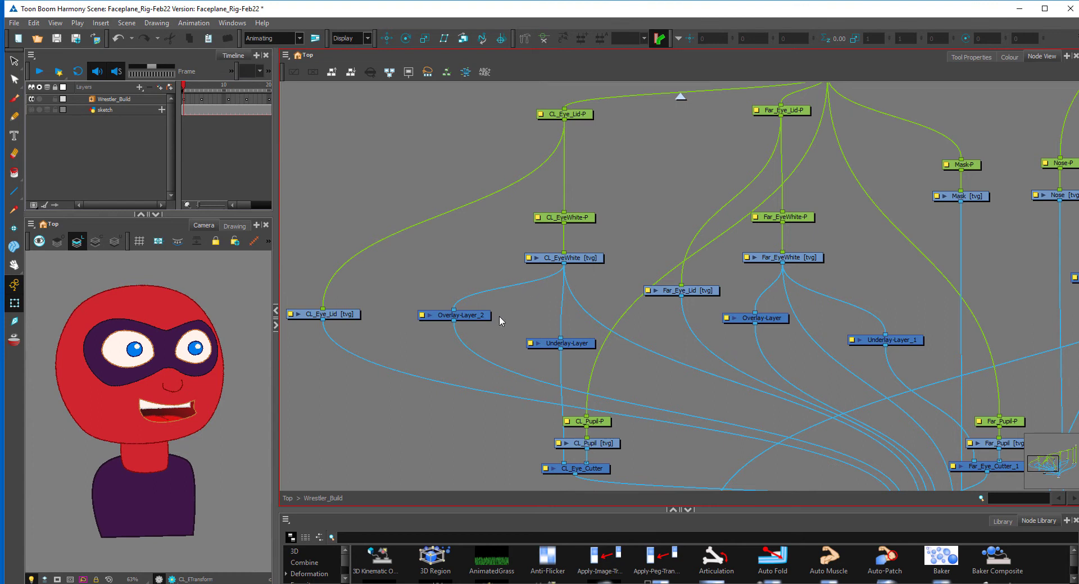
{"action": "left_click_drag", "start_coordinate": [519, 314], "coordinate": [456, 336]}
{"action": "left_click", "coordinate": [482, 333]}
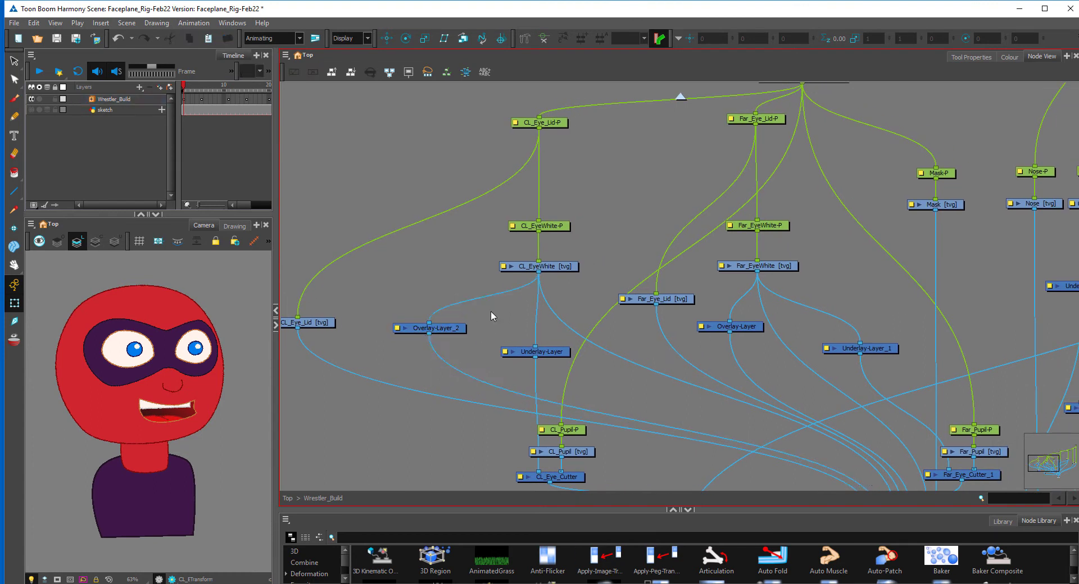
{"action": "left_click_drag", "start_coordinate": [573, 359], "coordinate": [485, 269]}
{"action": "left_click_drag", "start_coordinate": [551, 303], "coordinate": [590, 310]}
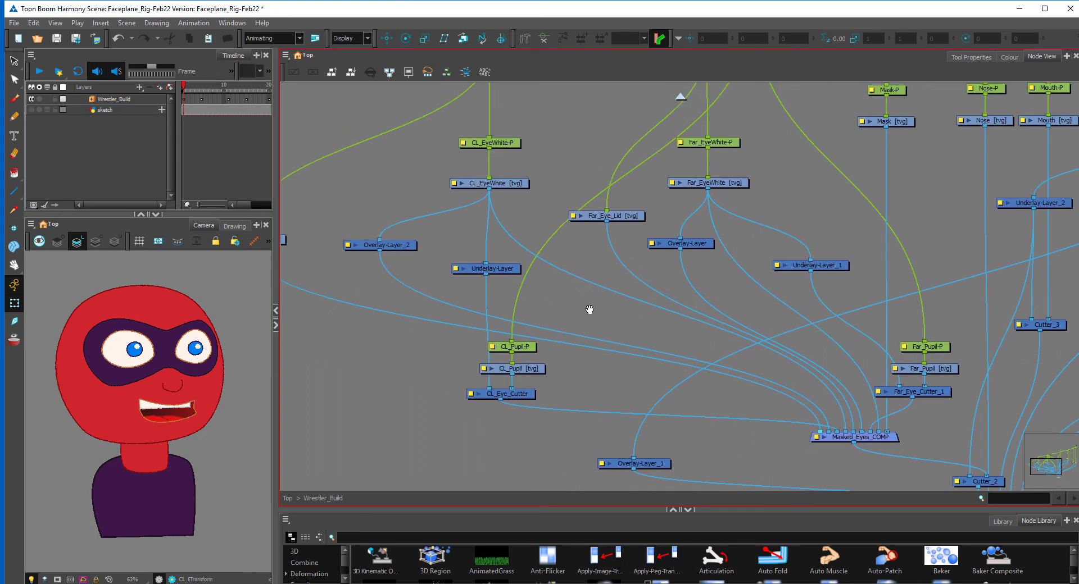
{"action": "left_click", "coordinate": [512, 185]}
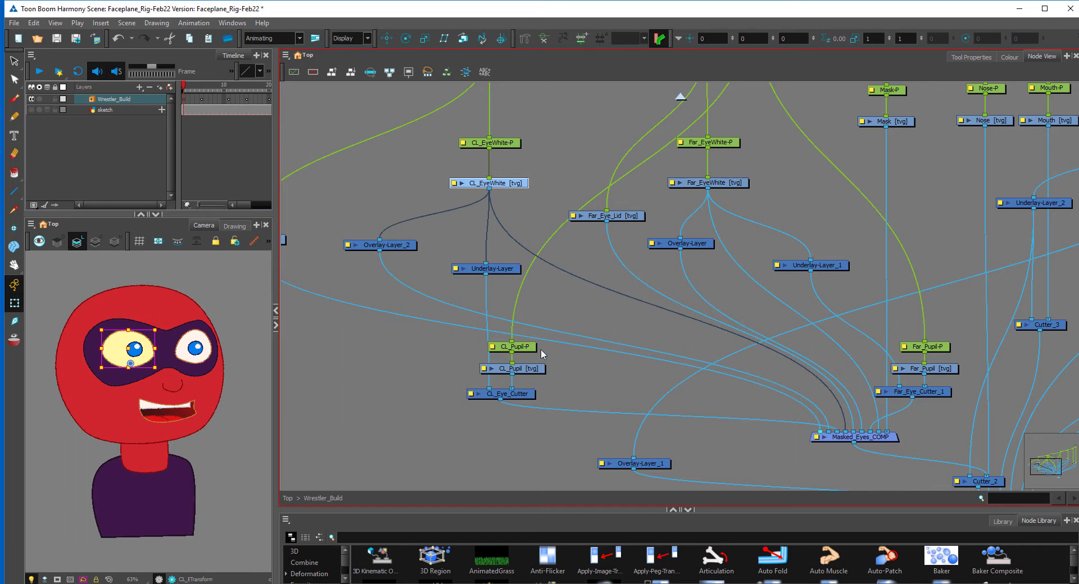
{"action": "left_click", "coordinate": [522, 201]}
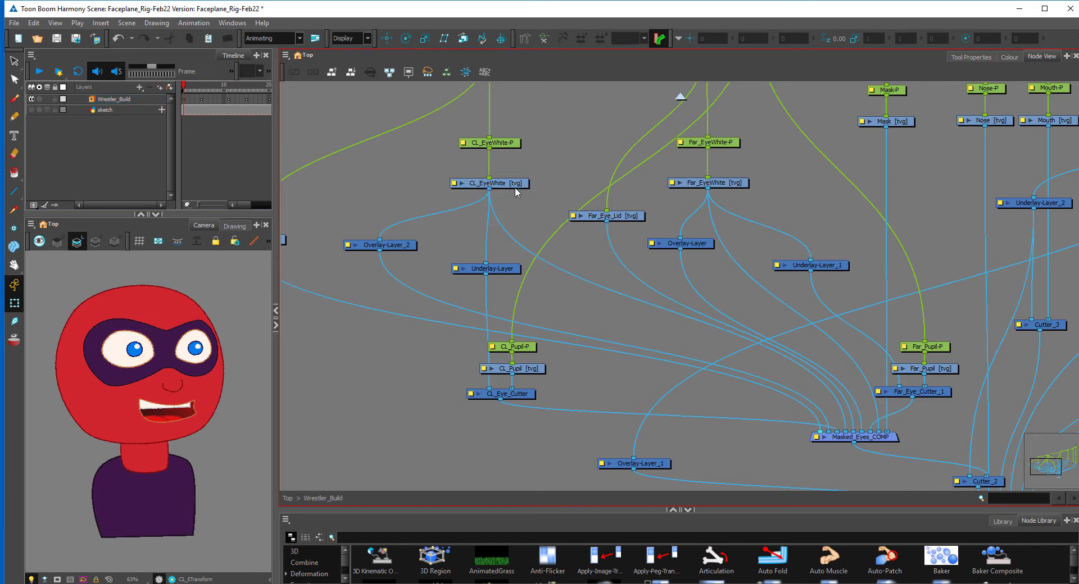
{"action": "left_click", "coordinate": [515, 186]}
{"action": "left_click", "coordinate": [515, 211]}
{"action": "left_click_drag", "start_coordinate": [459, 207], "coordinate": [504, 224]}
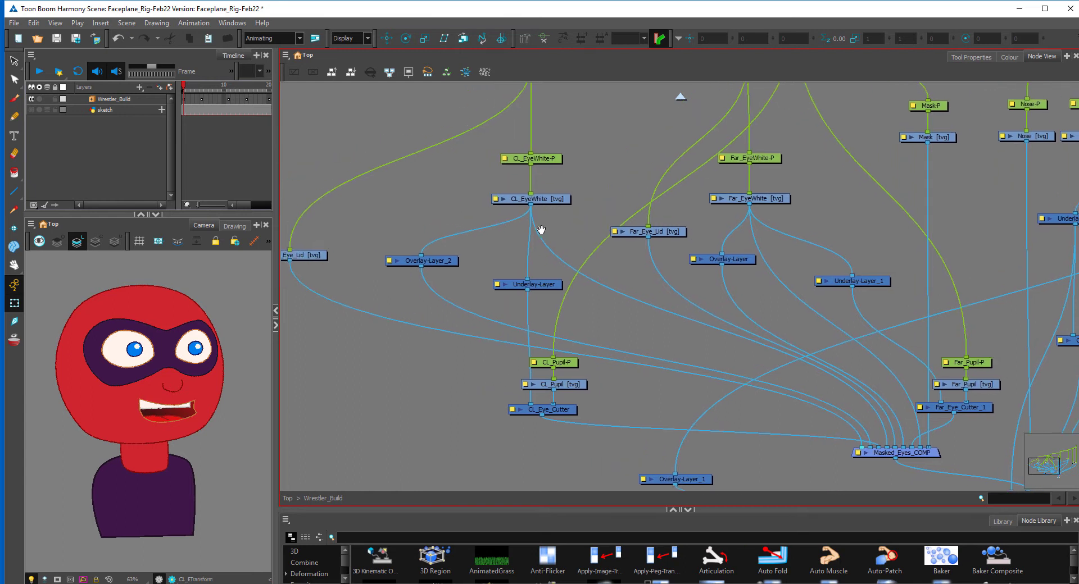
- Check which art layers are enabled in the CL_EyeWhite layer properties and close them
{"action": "left_click", "coordinate": [555, 202]}
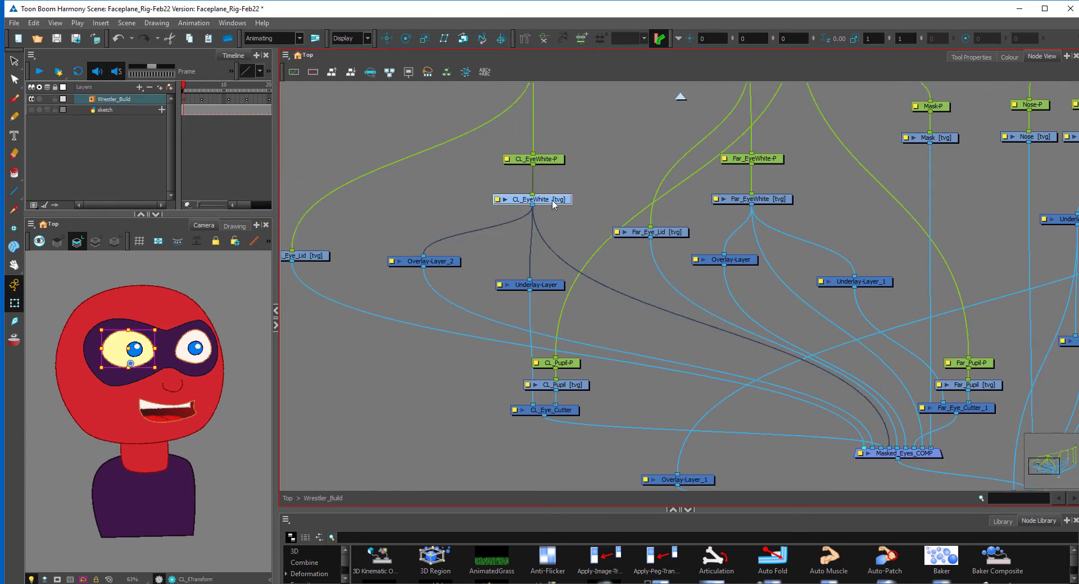
{"action": "left_click", "coordinate": [498, 199]}
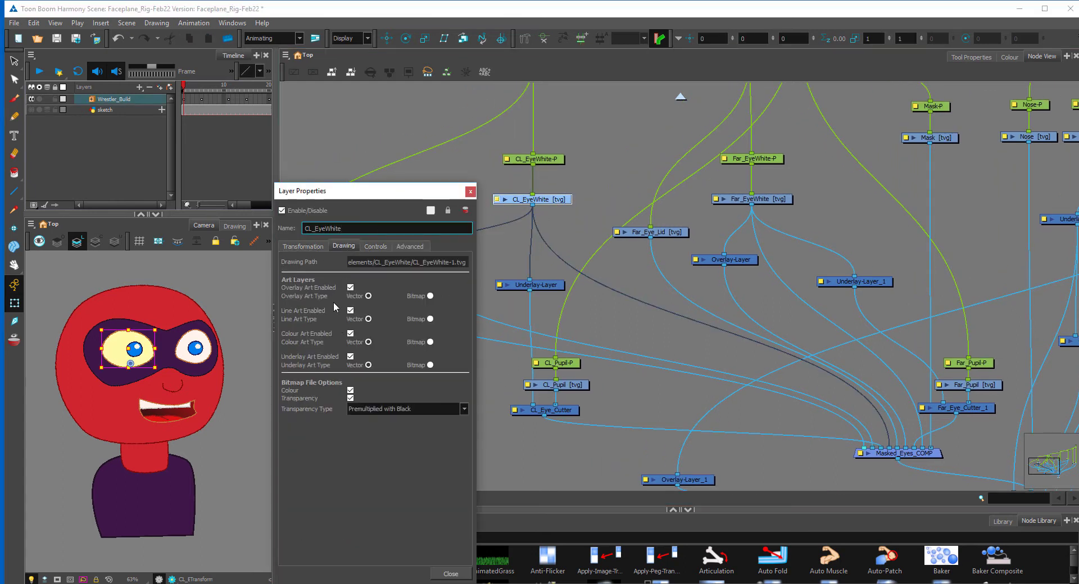
{"action": "left_click", "coordinate": [471, 191]}
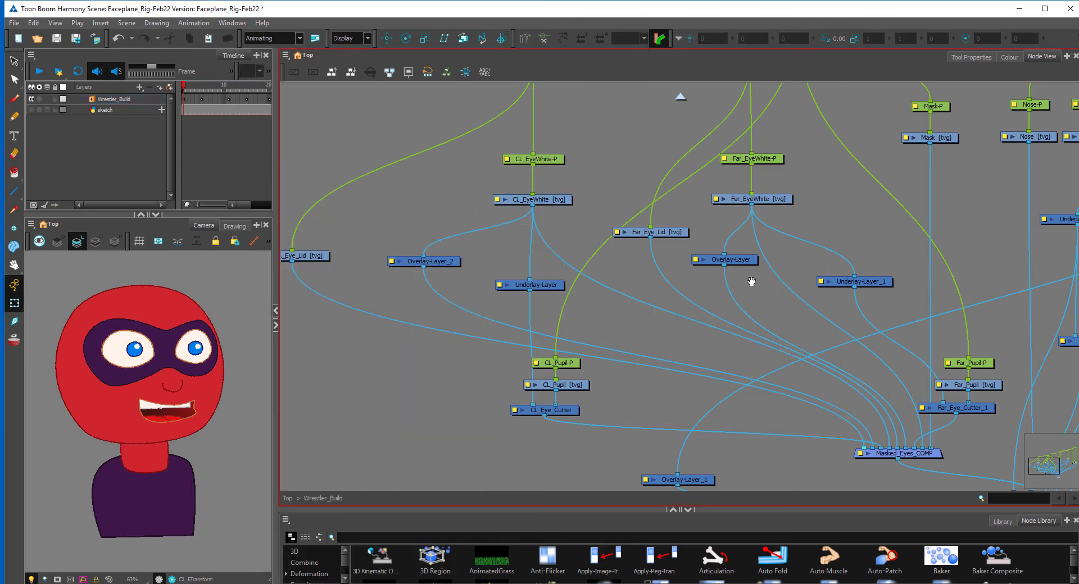
- Examine the near eye's Underlay-Layer node and the CL_Eye_Cutter and Far_Eye_Cutter_1 nodes
{"action": "left_click_drag", "start_coordinate": [751, 282], "coordinate": [704, 296]}
{"action": "left_click", "coordinate": [496, 299]}
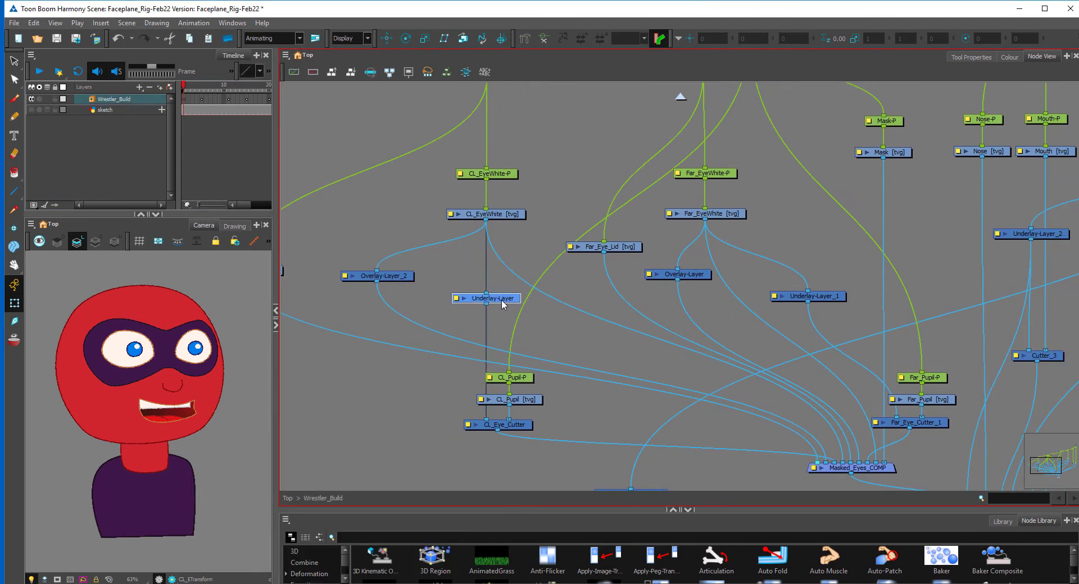
{"action": "left_click_drag", "start_coordinate": [502, 304], "coordinate": [501, 308]}
{"action": "left_click", "coordinate": [550, 263]}
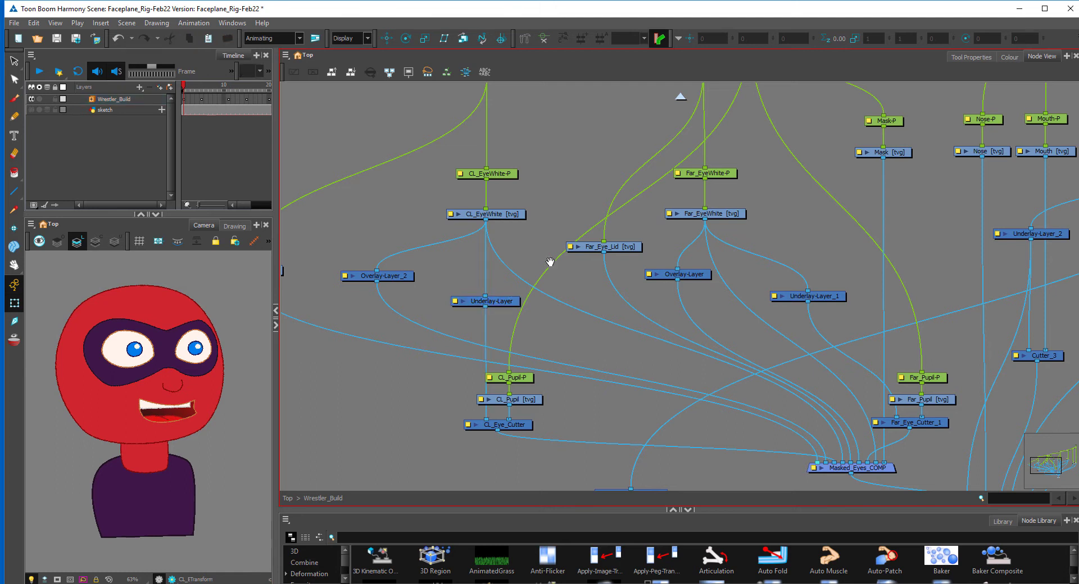
{"action": "scroll", "coordinate": [551, 262], "scroll_direction": "down", "scroll_amount": 3}
{"action": "left_click_drag", "start_coordinate": [586, 304], "coordinate": [560, 330]}
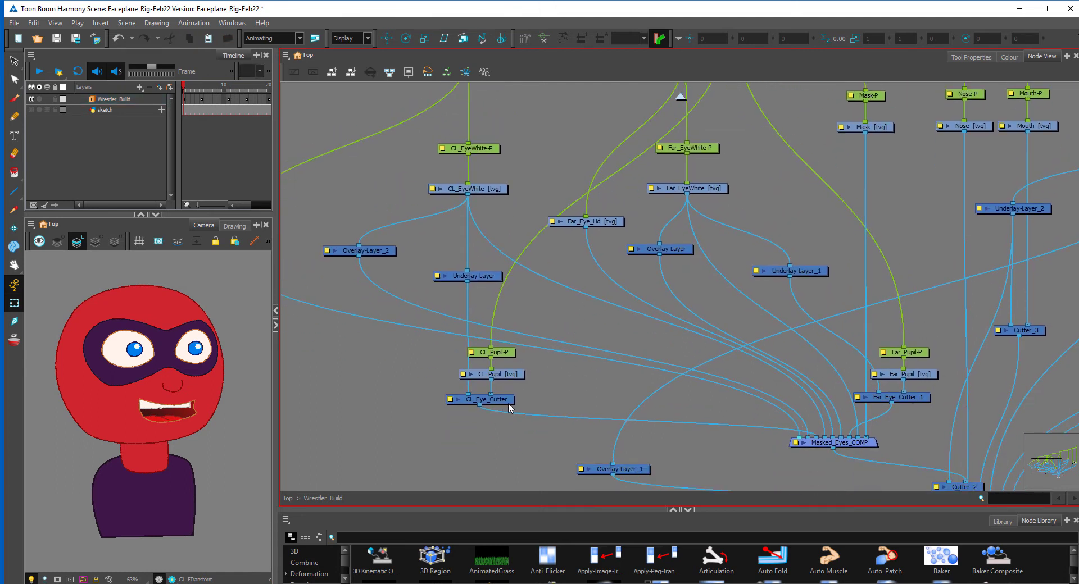
{"action": "left_click", "coordinate": [493, 414]}
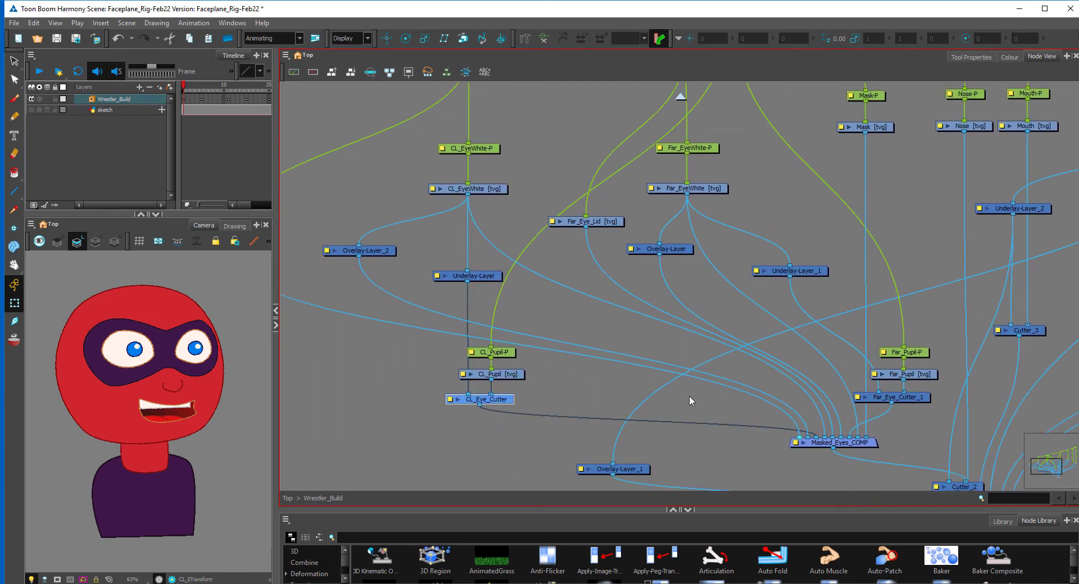
{"action": "left_click", "coordinate": [914, 399]}
- Inspect what the Masked_Eyes_Master-Peg, Masked_Face_Master-P and Head_Master_P pegs control on the character
{"action": "left_click_drag", "start_coordinate": [623, 302], "coordinate": [651, 274]}
{"action": "left_click_drag", "start_coordinate": [578, 192], "coordinate": [578, 267]}
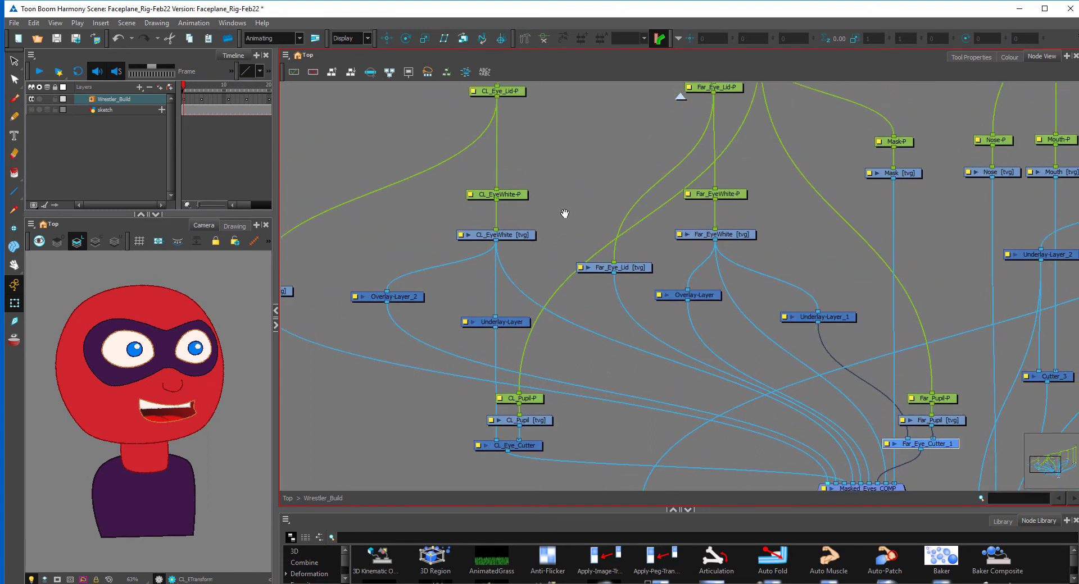
{"action": "left_click_drag", "start_coordinate": [567, 210], "coordinate": [481, 337]}
{"action": "left_click_drag", "start_coordinate": [641, 279], "coordinate": [536, 302]}
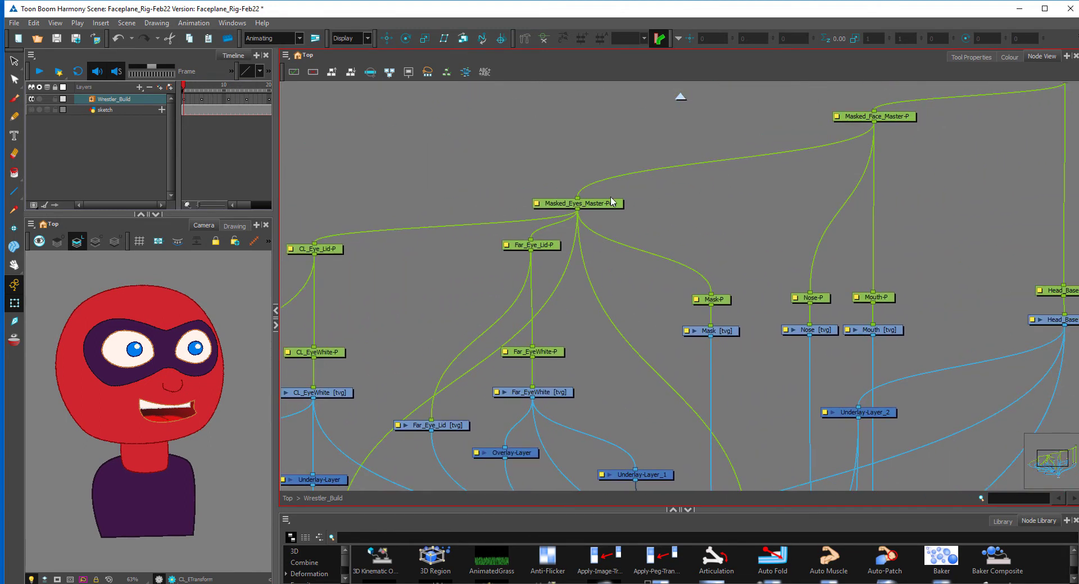
{"action": "left_click", "coordinate": [608, 206]}
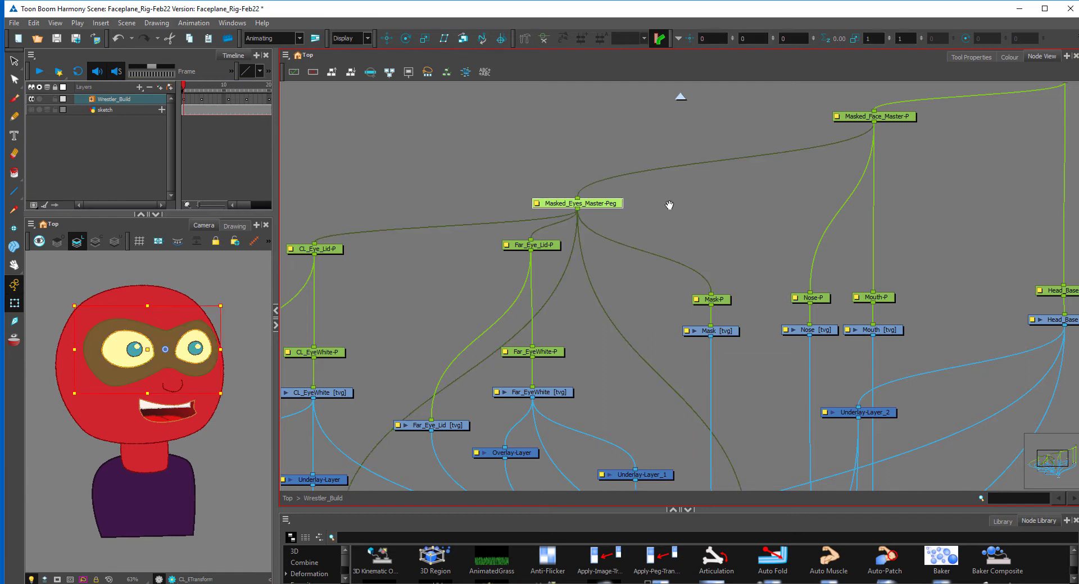
{"action": "left_click_drag", "start_coordinate": [669, 205], "coordinate": [528, 305]}
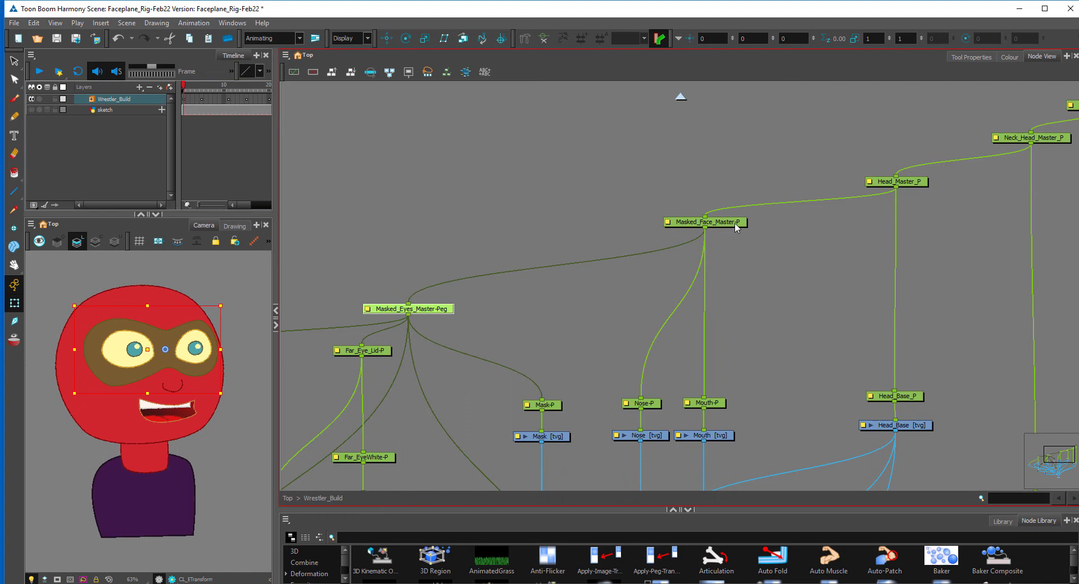
{"action": "left_click", "coordinate": [736, 223]}
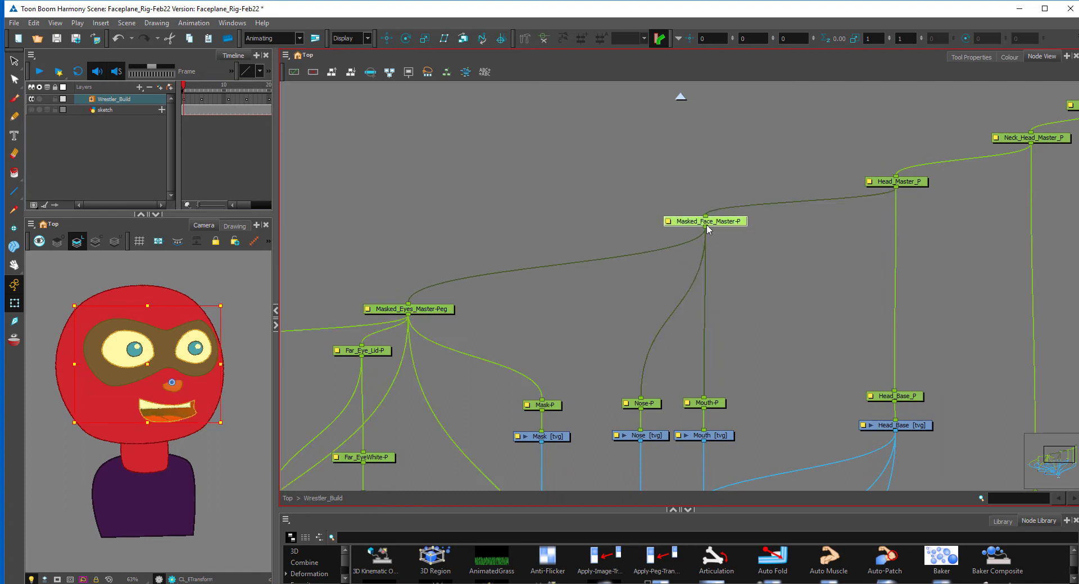
{"action": "left_click_drag", "start_coordinate": [793, 287], "coordinate": [736, 271]}
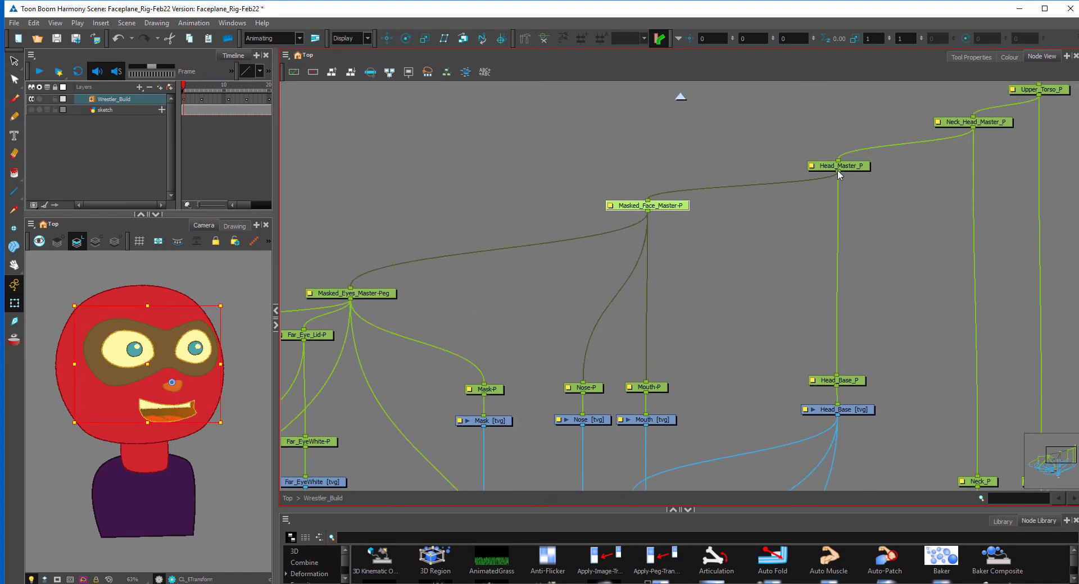
{"action": "left_click", "coordinate": [861, 172]}
{"action": "left_click_drag", "start_coordinate": [886, 252], "coordinate": [756, 231]}
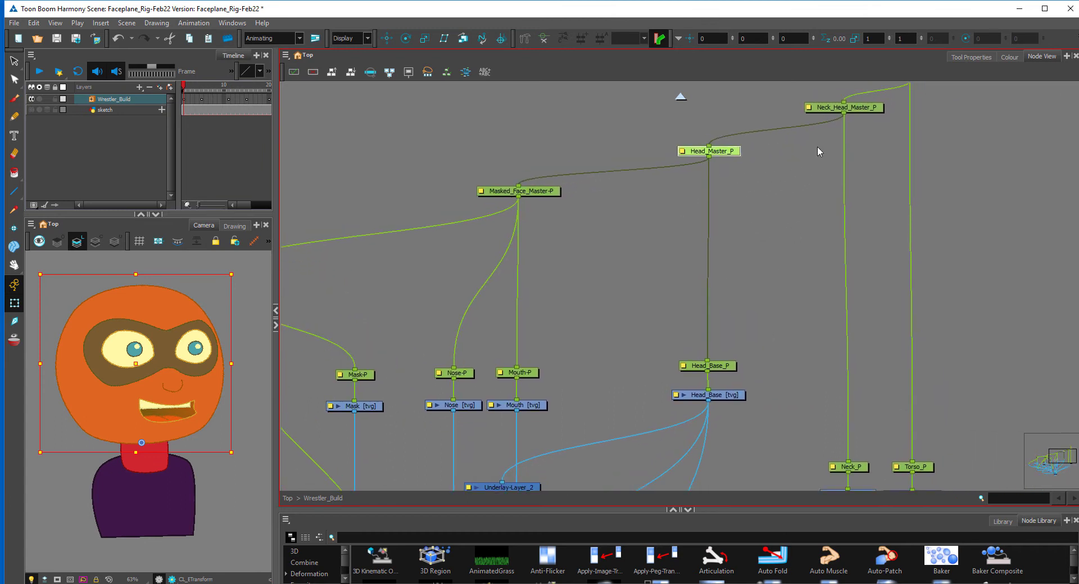
- Inspect what the Head_Base_P, Neck_P and Torso_P pegs control on the character
{"action": "left_click", "coordinate": [733, 367]}
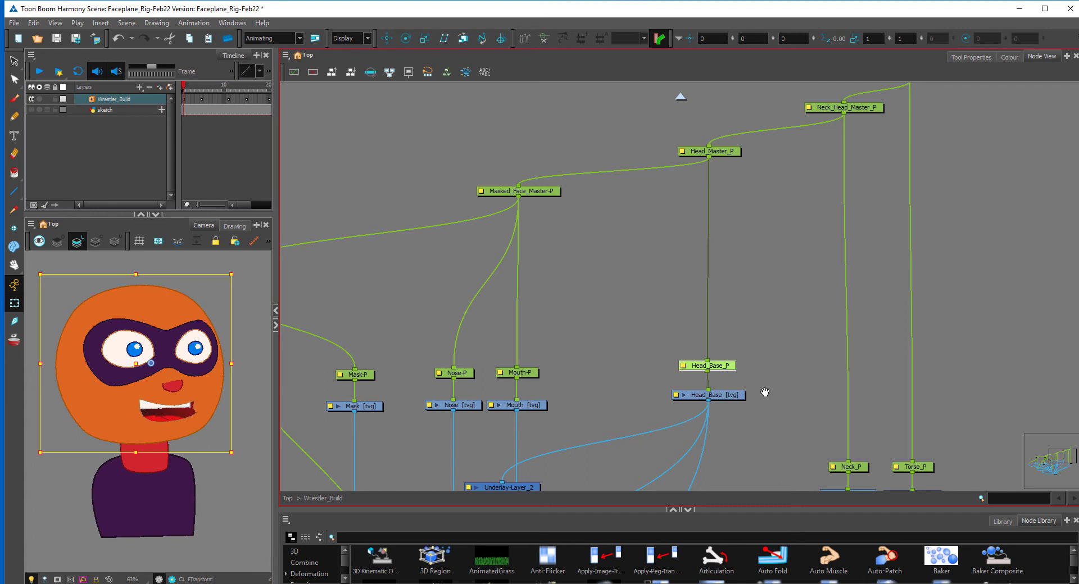
{"action": "left_click_drag", "start_coordinate": [766, 393], "coordinate": [794, 365]}
{"action": "left_click_drag", "start_coordinate": [909, 385], "coordinate": [855, 437]}
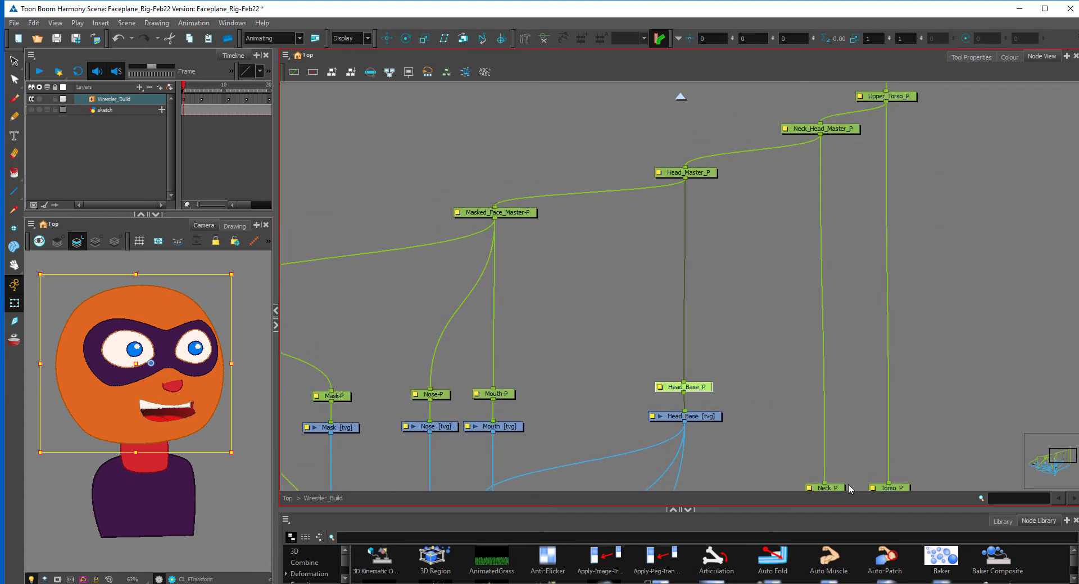
{"action": "left_click_drag", "start_coordinate": [848, 484], "coordinate": [838, 448]}
{"action": "left_click", "coordinate": [829, 454]}
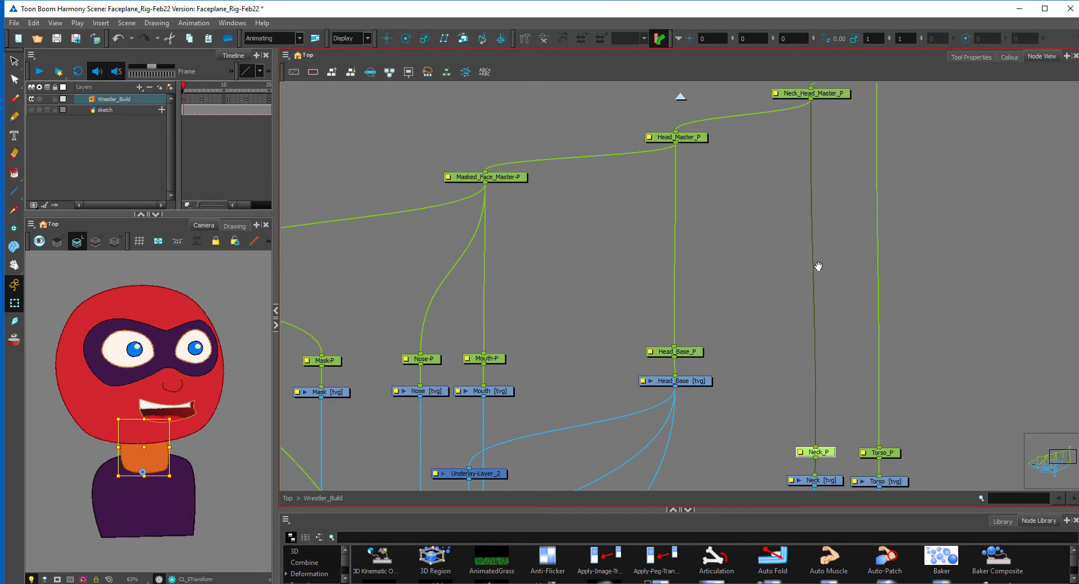
{"action": "left_click_drag", "start_coordinate": [808, 239], "coordinate": [772, 212]}
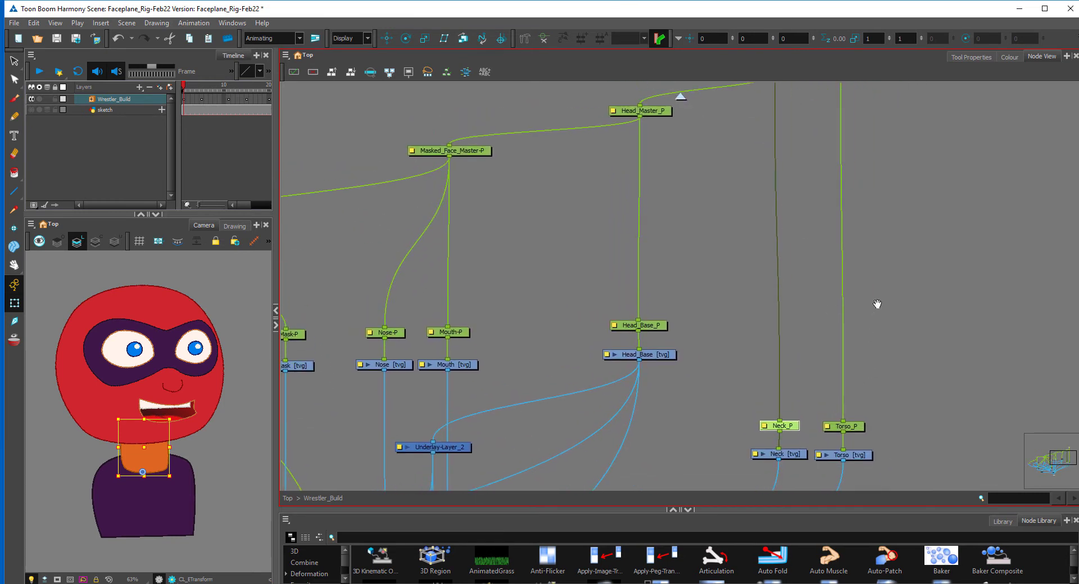
{"action": "left_click_drag", "start_coordinate": [877, 304], "coordinate": [825, 360]}
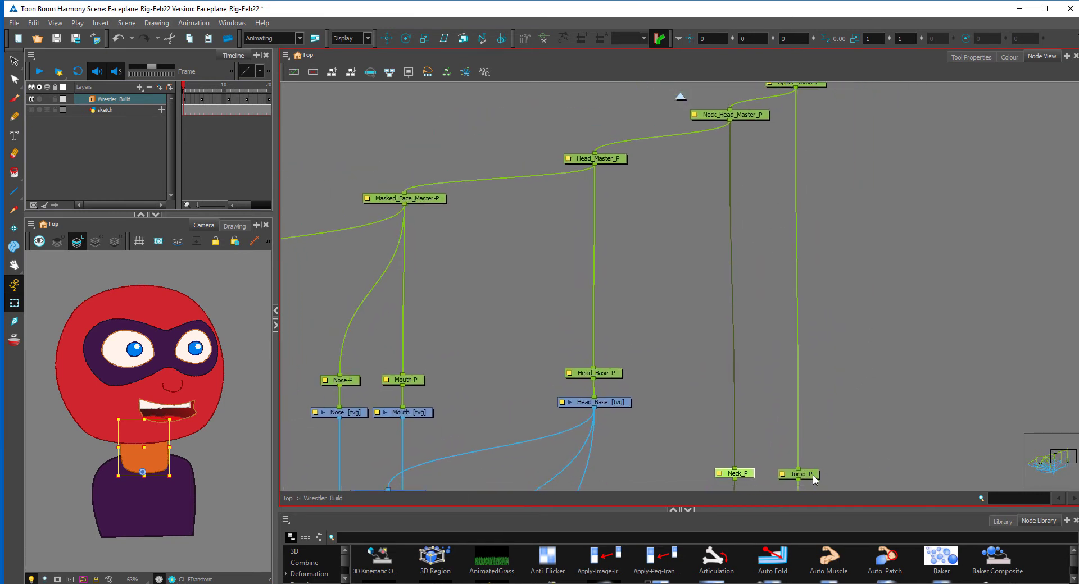
{"action": "left_click", "coordinate": [814, 476]}
{"action": "left_click_drag", "start_coordinate": [829, 313], "coordinate": [838, 388]}
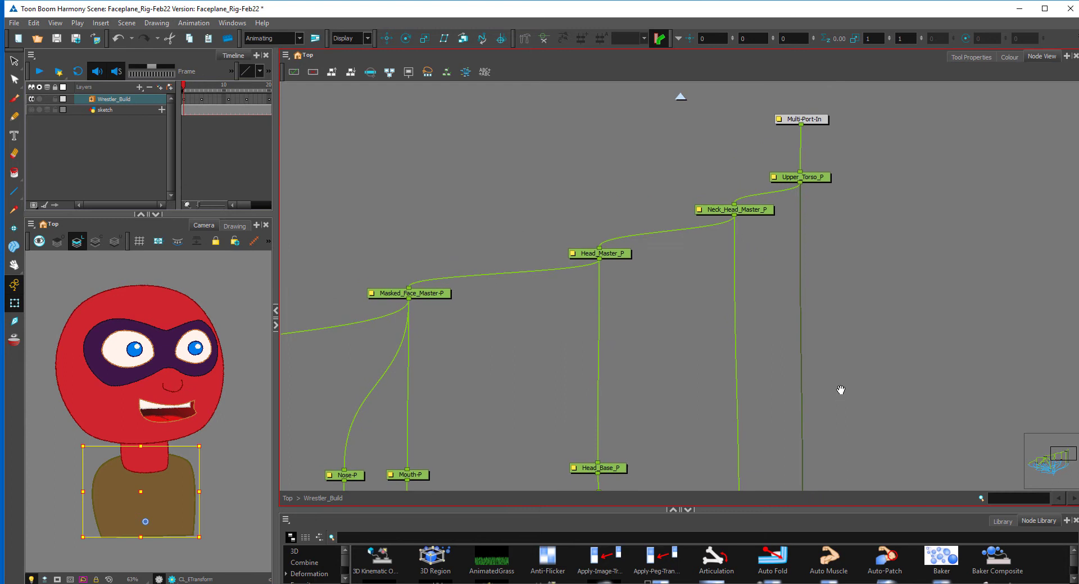
- Select the torso and neck on the character, and go up from the neck to the Neck_Head_Master_P peg
{"action": "left_click", "coordinate": [248, 469]}
{"action": "left_click", "coordinate": [182, 514]}
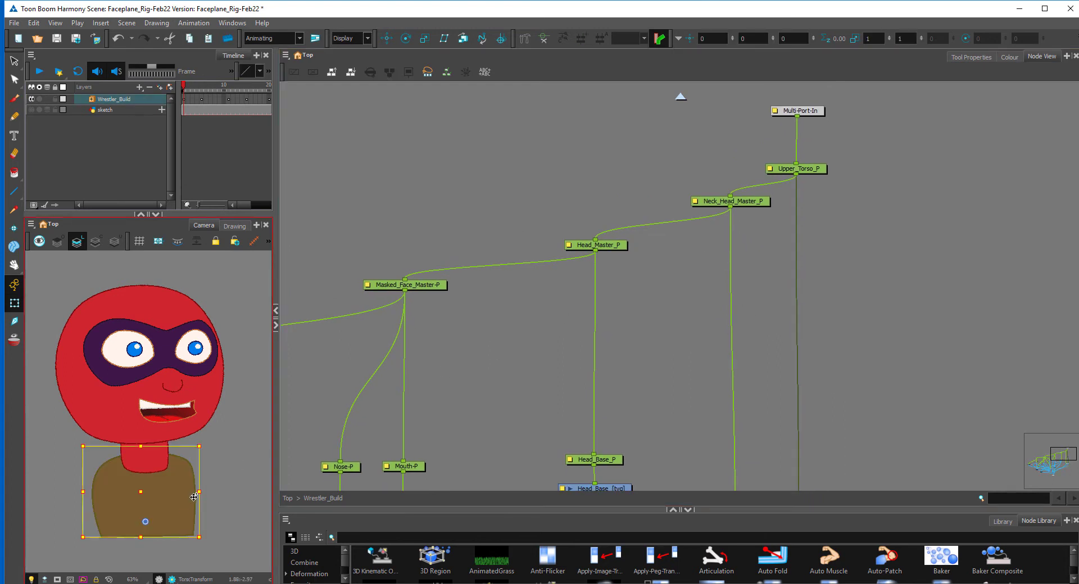
{"action": "key", "text": "b"}
{"action": "left_click", "coordinate": [161, 454]}
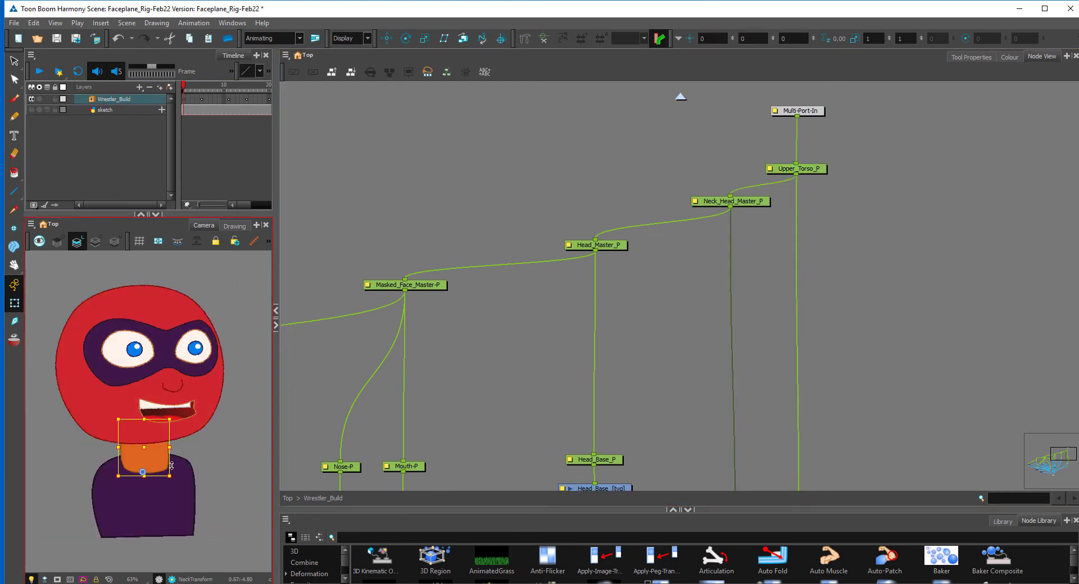
{"action": "key", "text": "b"}
{"action": "left_click_drag", "start_coordinate": [196, 383], "coordinate": [220, 380]}
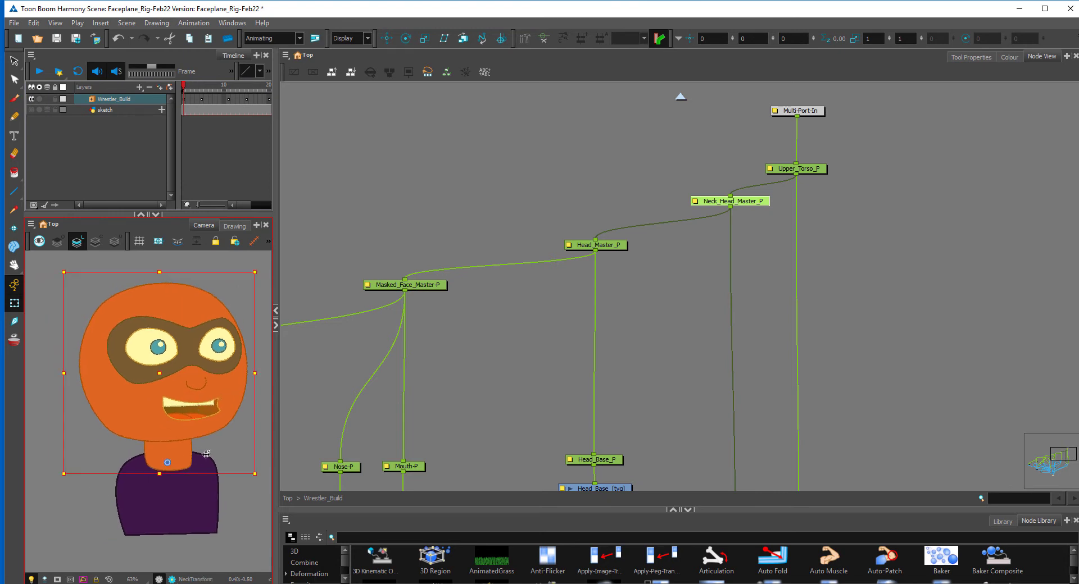
- Select the Head_Base_P peg from the character's head and inspect its place in the peg hierarchy
{"action": "left_click", "coordinate": [207, 451]}
{"action": "left_click", "coordinate": [201, 437]}
{"action": "key", "text": "shift+b"}
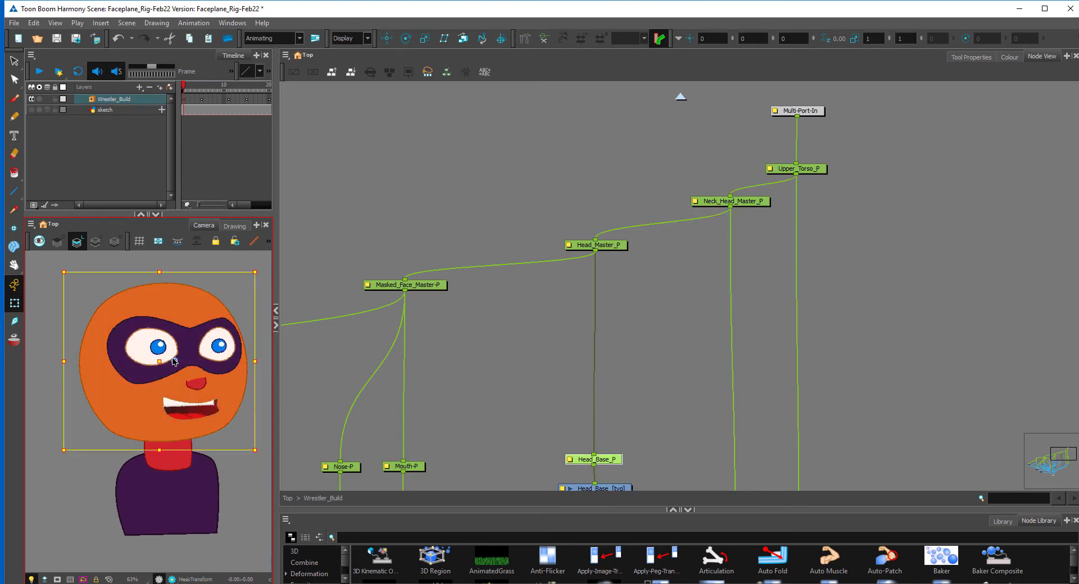
{"action": "left_click_drag", "start_coordinate": [551, 311], "coordinate": [571, 248]}
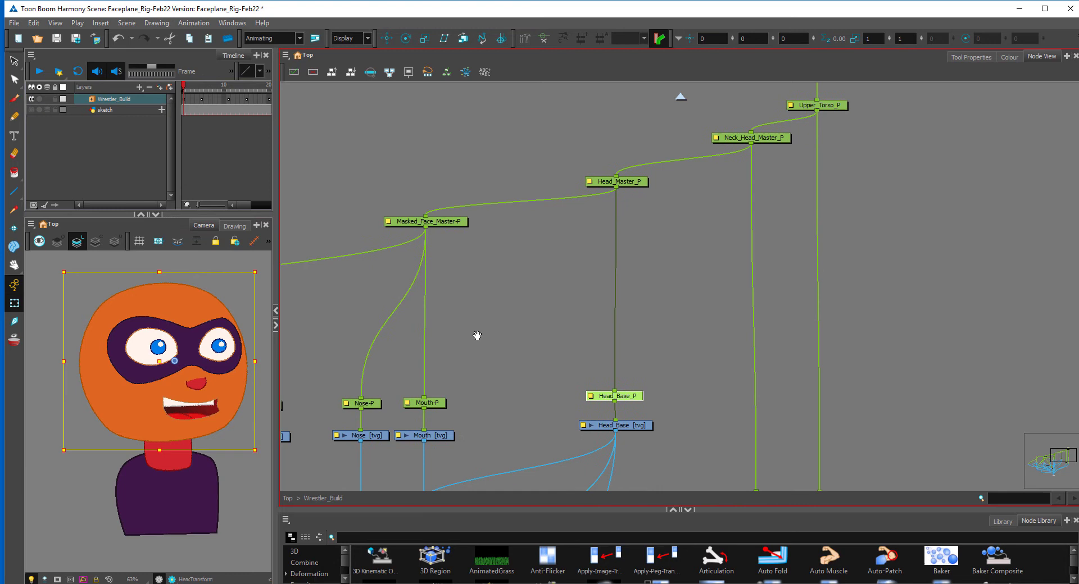
- Reselect the neck on the character and go up to its parent peg, Neck_Head_Master_P
{"action": "left_click", "coordinate": [177, 458]}
{"action": "left_click", "coordinate": [240, 457]}
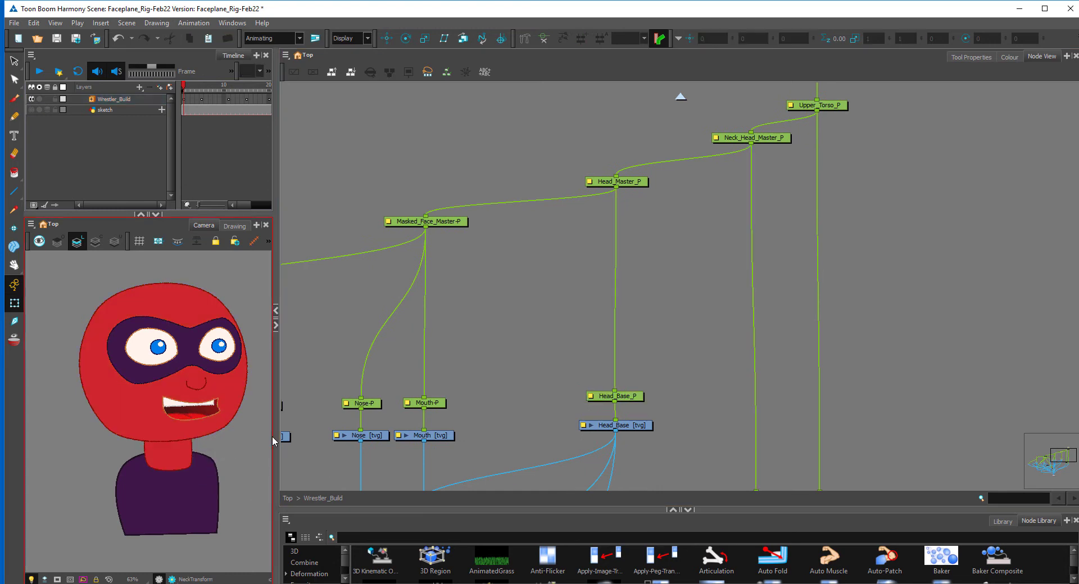
{"action": "left_click", "coordinate": [181, 488]}
{"action": "left_click", "coordinate": [211, 448]}
{"action": "left_click", "coordinate": [180, 455]}
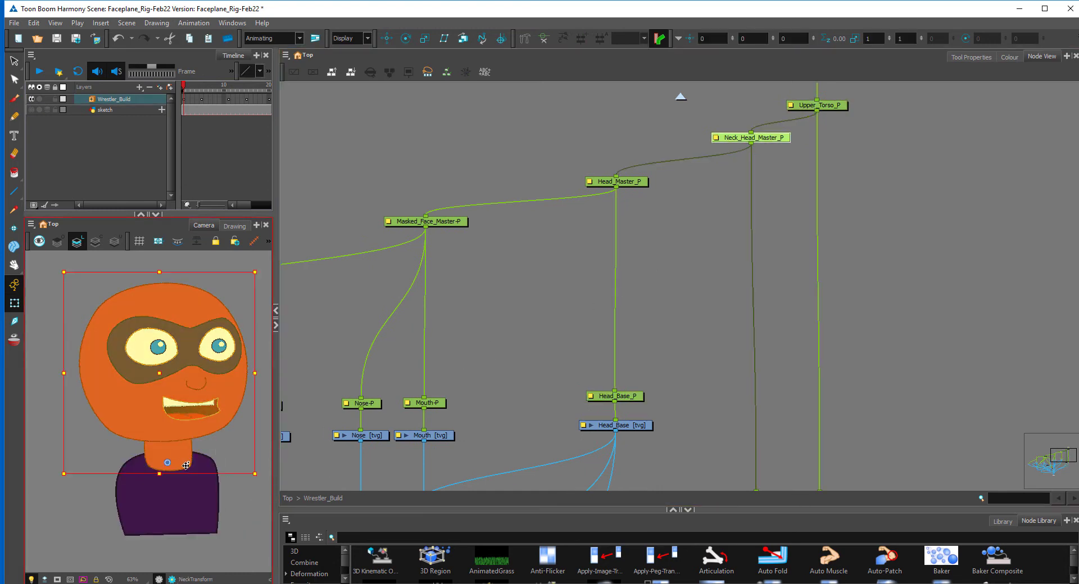
- Select the wrestler's mouth and switch its drawing from the open mouth to the thin closed smile line
{"action": "left_click", "coordinate": [222, 446]}
{"action": "left_click_drag", "start_coordinate": [490, 348], "coordinate": [701, 210]}
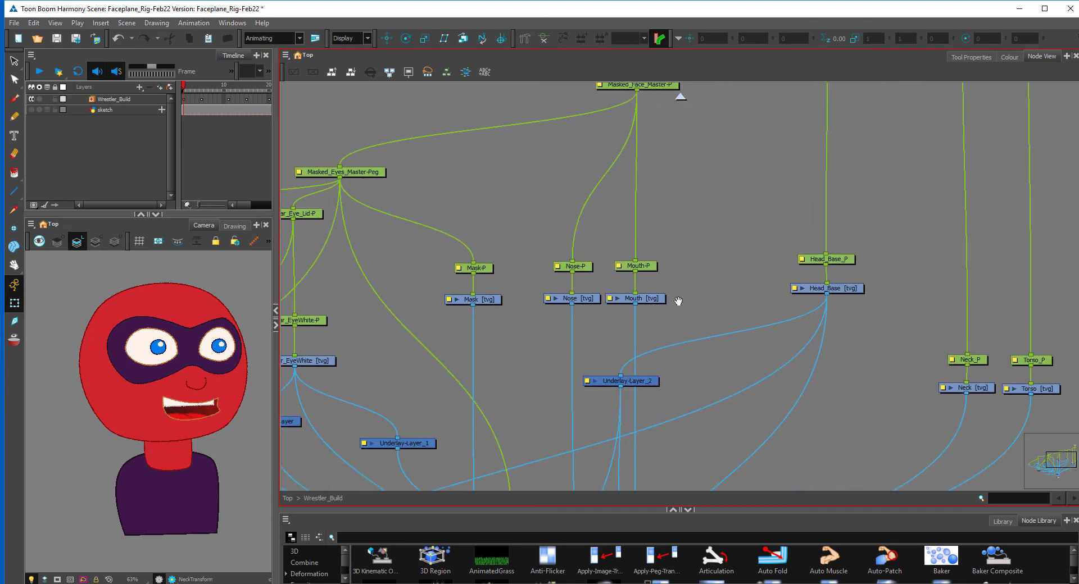
{"action": "left_click_drag", "start_coordinate": [677, 302], "coordinate": [786, 236]}
{"action": "left_click", "coordinate": [213, 411]}
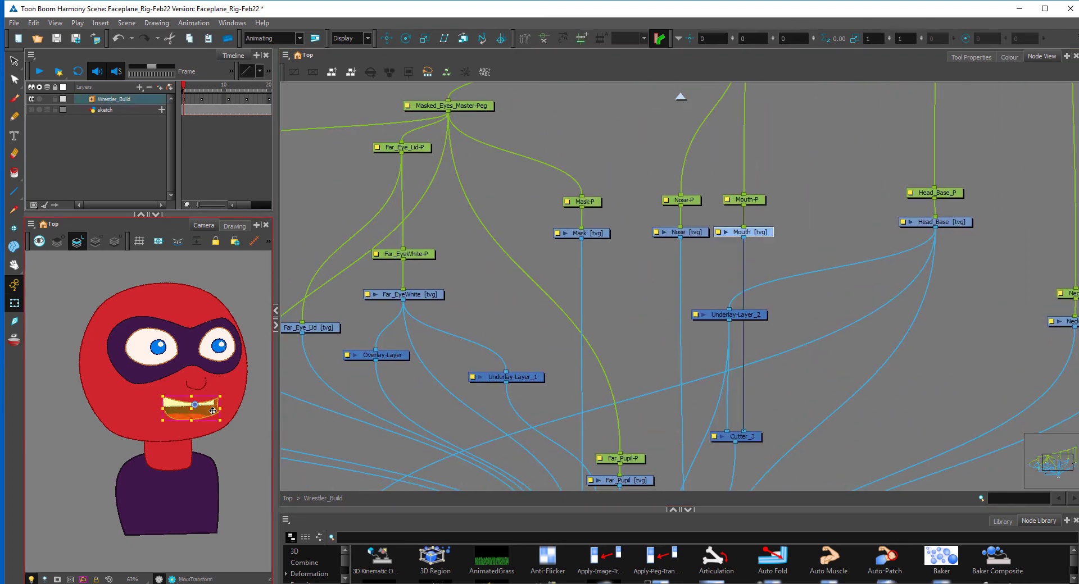
{"action": "key", "text": "bracketright"}
{"action": "key", "text": "bracketright"}
{"action": "key", "text": "bracketright"}
{"action": "key", "text": "bracketright"}
{"action": "key", "text": "bracketright"}
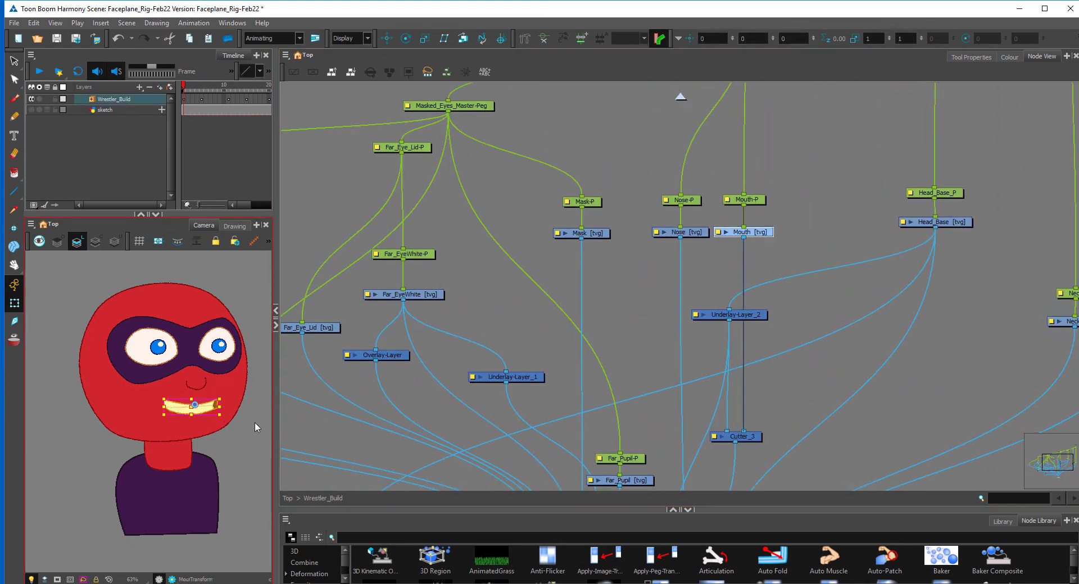
{"action": "left_click", "coordinate": [317, 396]}
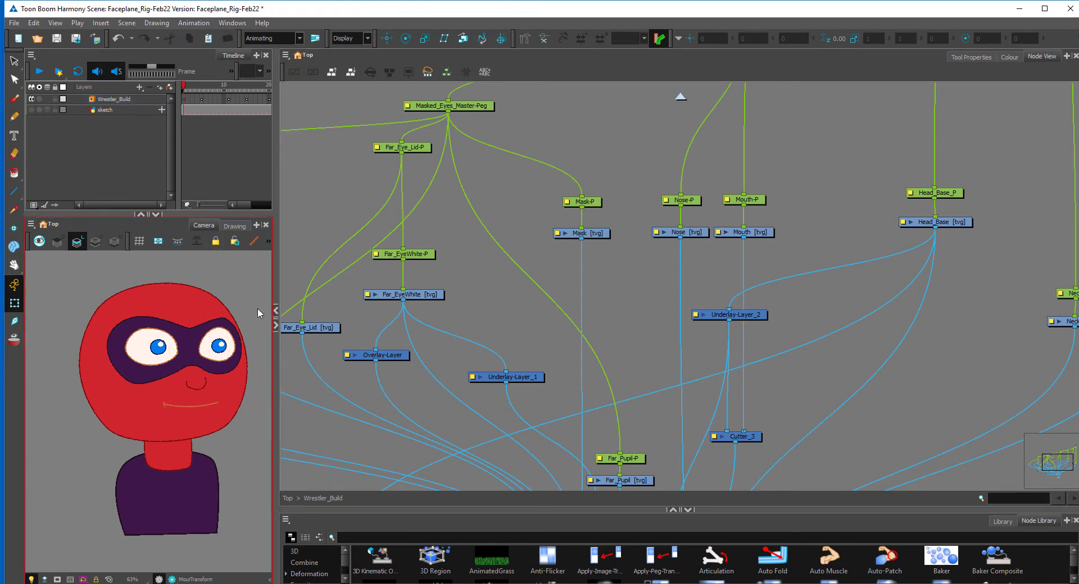
- Swap the lid drawings of the near and far eyes until both eyes are fully closed
{"action": "left_click", "coordinate": [175, 340]}
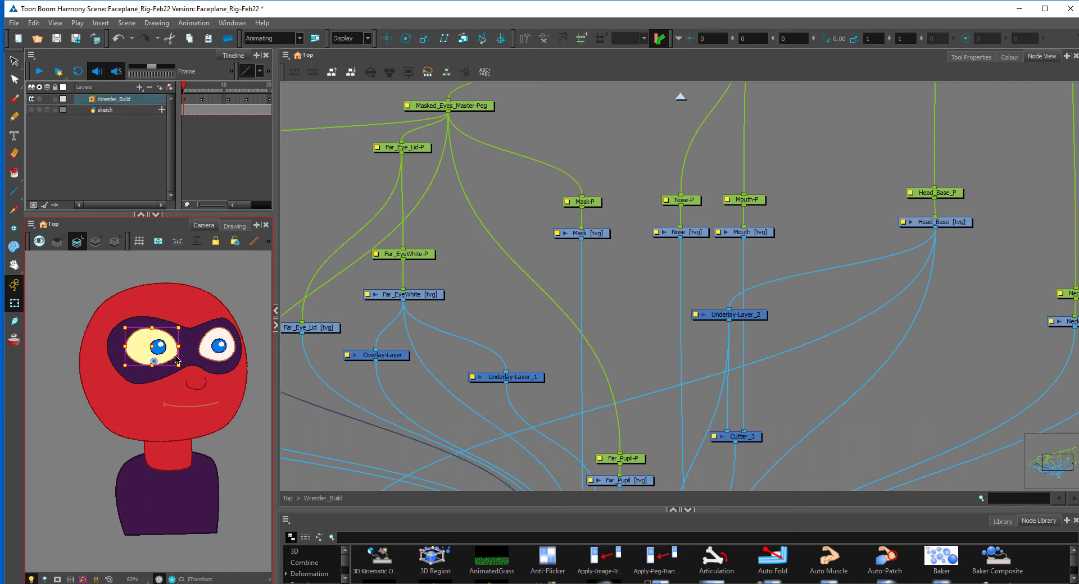
{"action": "key", "text": "bracketright"}
{"action": "key", "text": "bracketright"}
{"action": "left_click", "coordinate": [247, 287]}
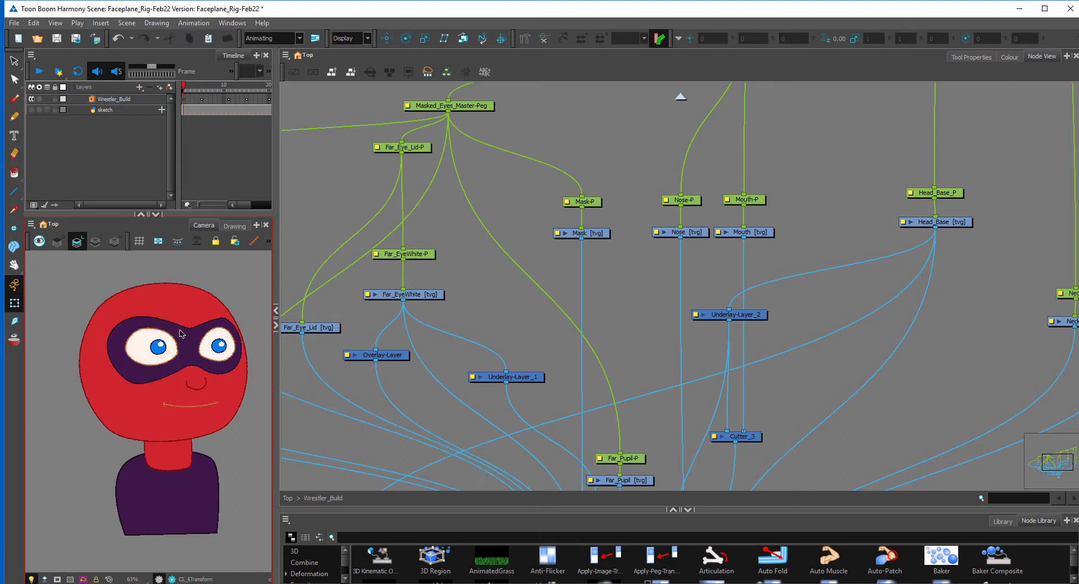
{"action": "left_click", "coordinate": [173, 340]}
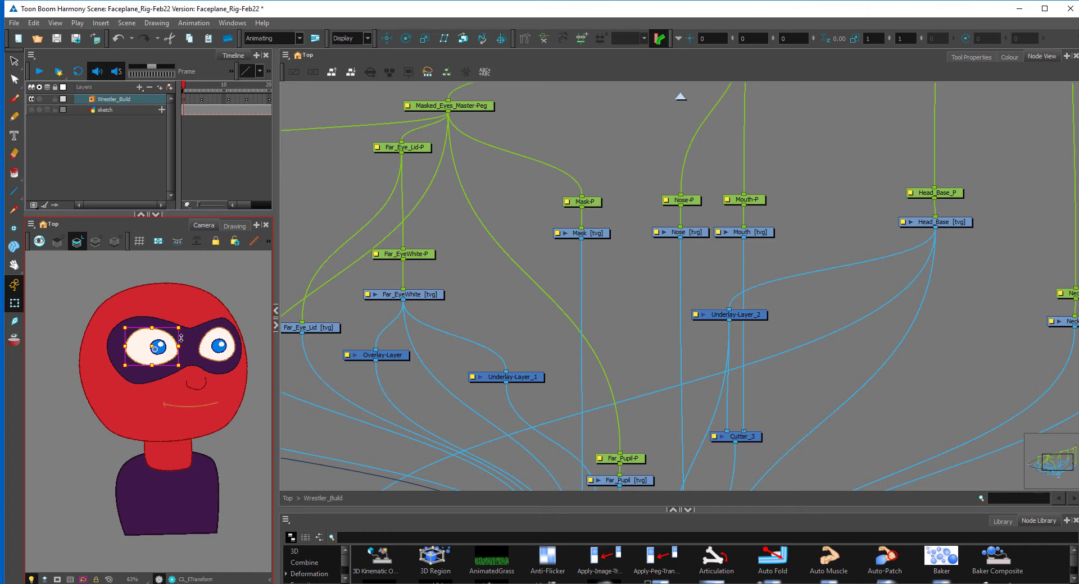
{"action": "key", "text": "bracketright"}
{"action": "left_click", "coordinate": [215, 331]}
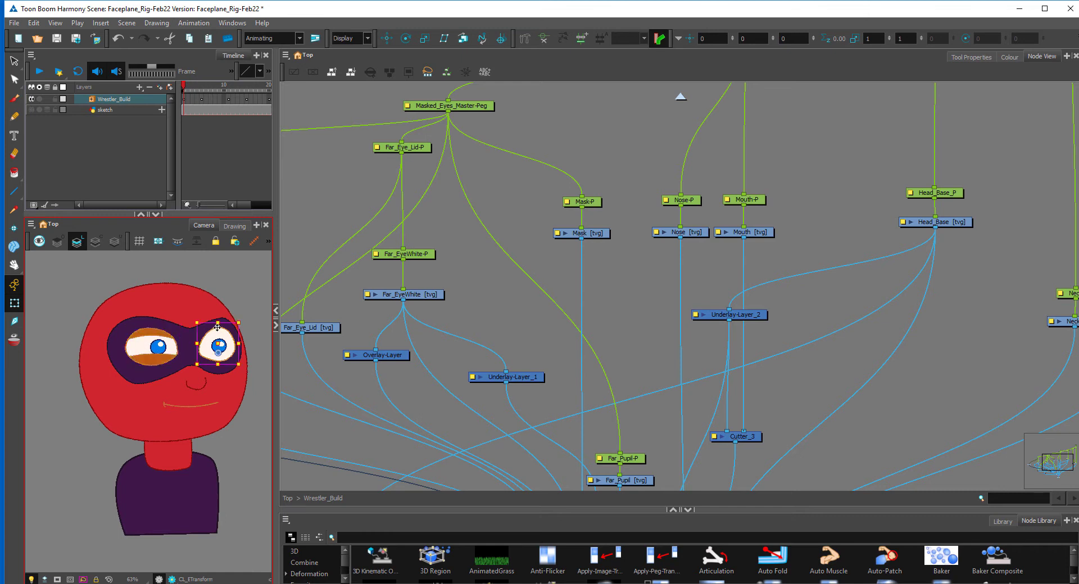
{"action": "key", "text": "bracketright"}
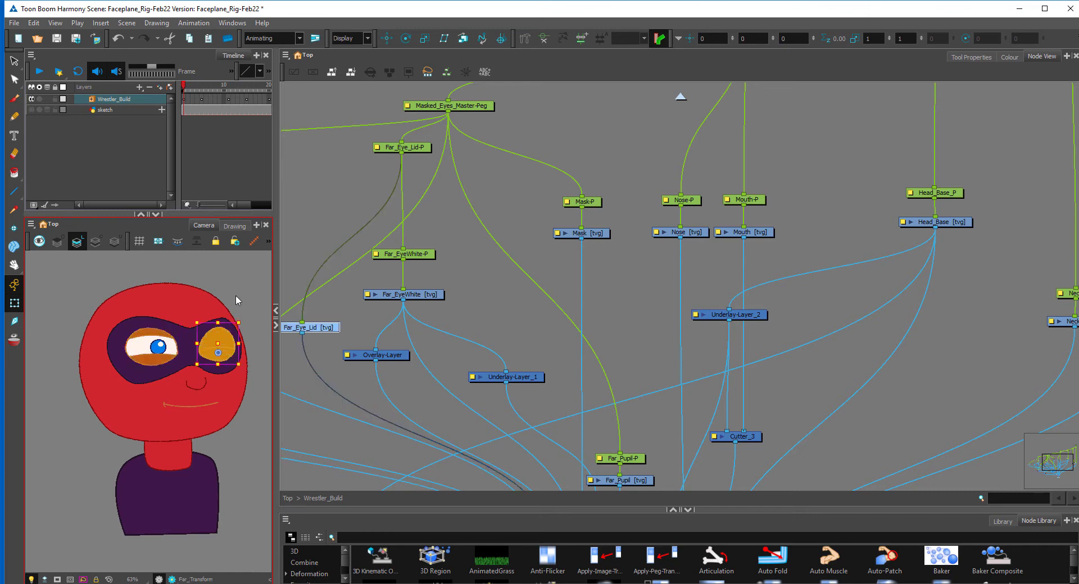
{"action": "left_click", "coordinate": [158, 334]}
{"action": "key", "text": "bracketright"}
{"action": "left_click", "coordinate": [236, 286]}
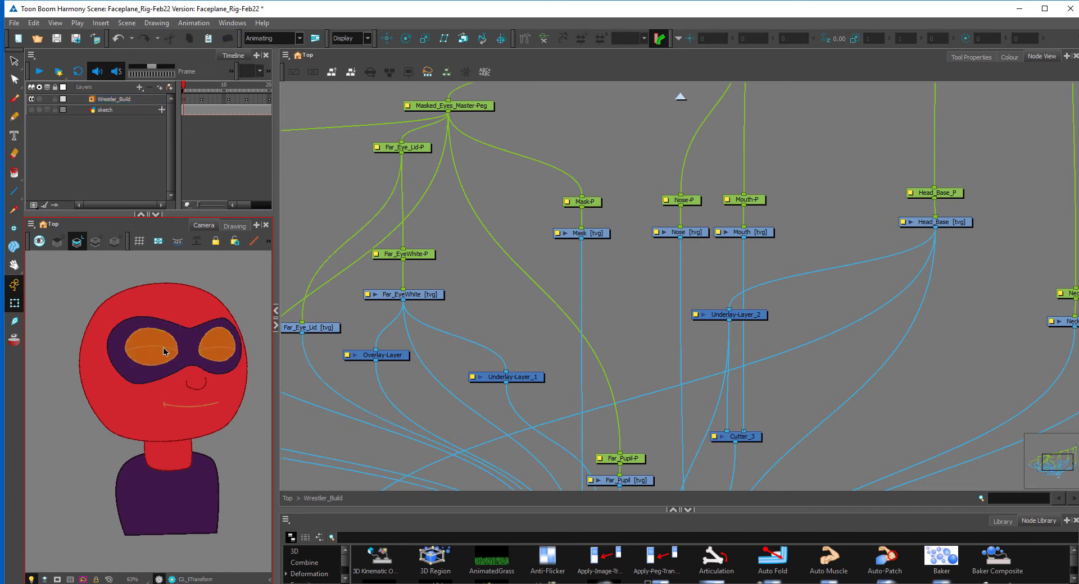
- Swap the near and far eyelid drawings back to open eyes
{"action": "left_click", "coordinate": [163, 352]}
{"action": "key", "text": "bracketright"}
{"action": "left_click", "coordinate": [215, 344]}
{"action": "key", "text": "bracketright"}
{"action": "left_click", "coordinate": [239, 289]}
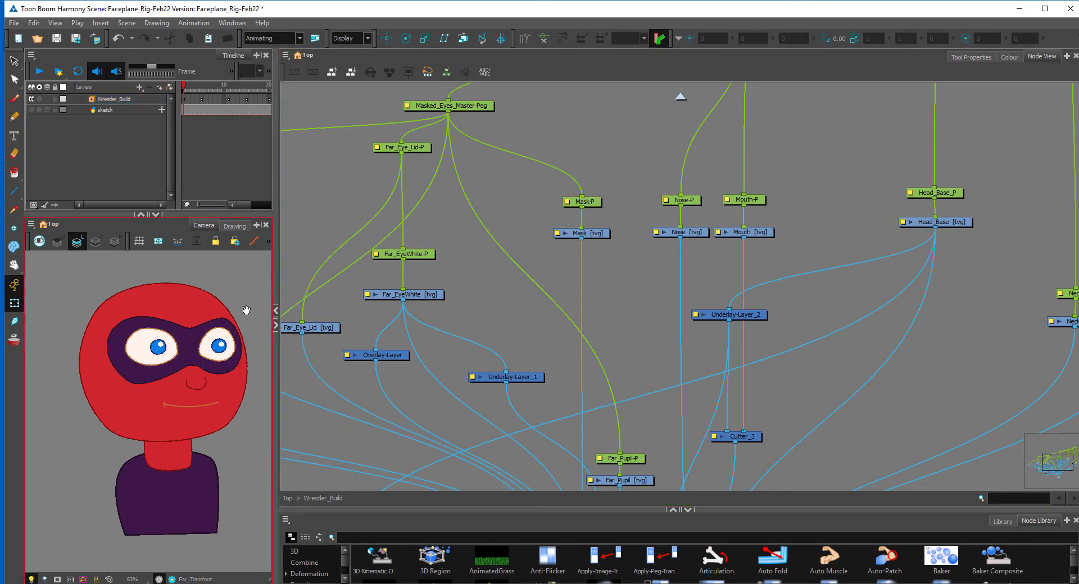
- Widen the Timeline and Camera views, leaving the Node View slightly under half of the window width
{"action": "left_click_drag", "start_coordinate": [276, 256], "coordinate": [740, 256]}
{"action": "scroll", "coordinate": [775, 282], "scroll_direction": "down", "scroll_amount": 5}
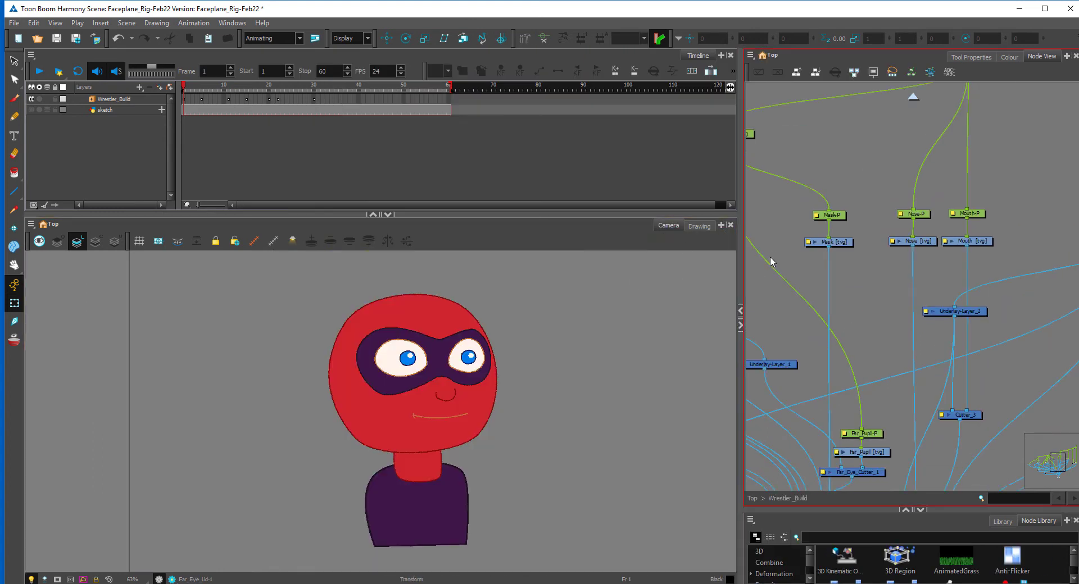
{"action": "left_click_drag", "start_coordinate": [740, 295], "coordinate": [592, 279]}
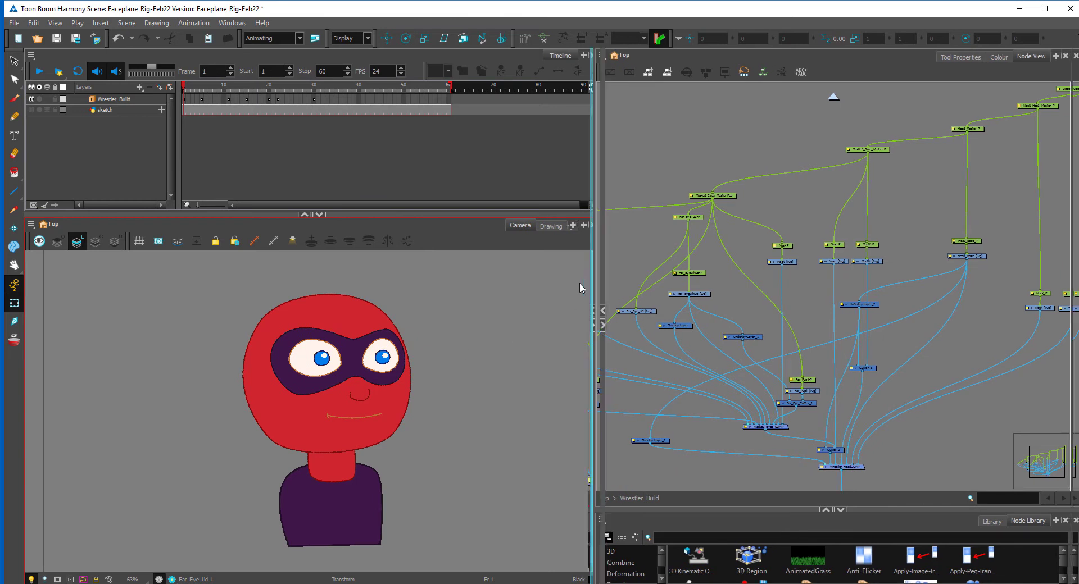
- Clear the Upper_Torso_P keyframes after frame 1 and extend the rig's drawing exposure through frame 60
{"action": "left_click", "coordinate": [197, 95]}
{"action": "left_click_drag", "start_coordinate": [181, 99], "coordinate": [181, 111]}
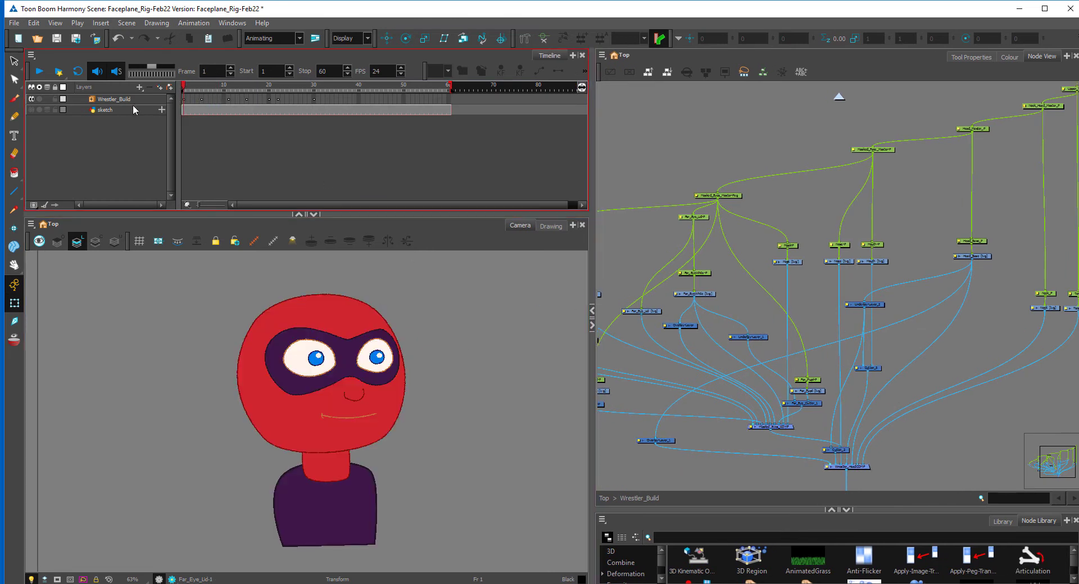
{"action": "left_click", "coordinate": [187, 101]}
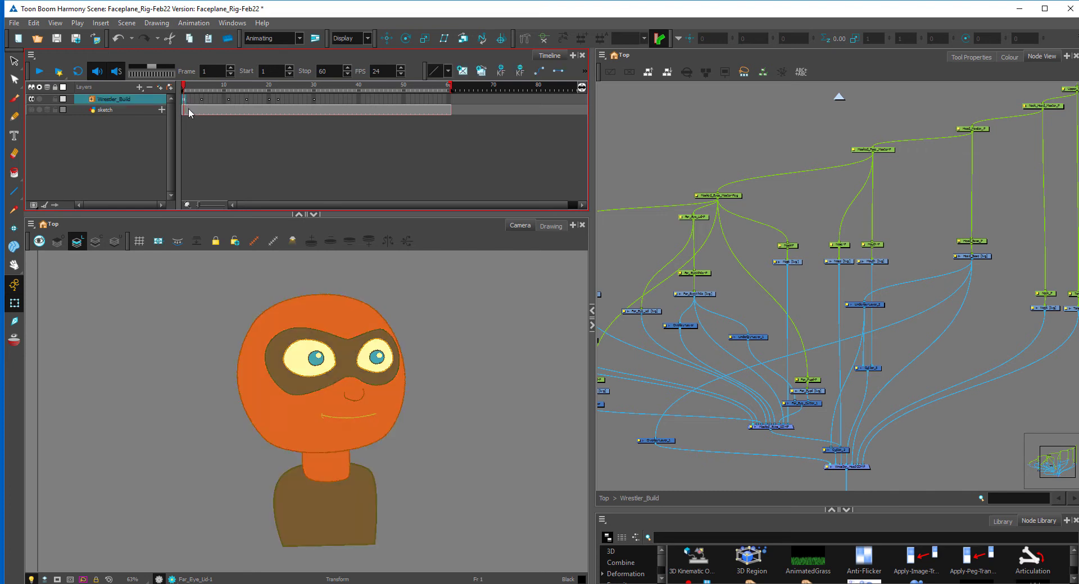
{"action": "left_click", "coordinate": [92, 100]}
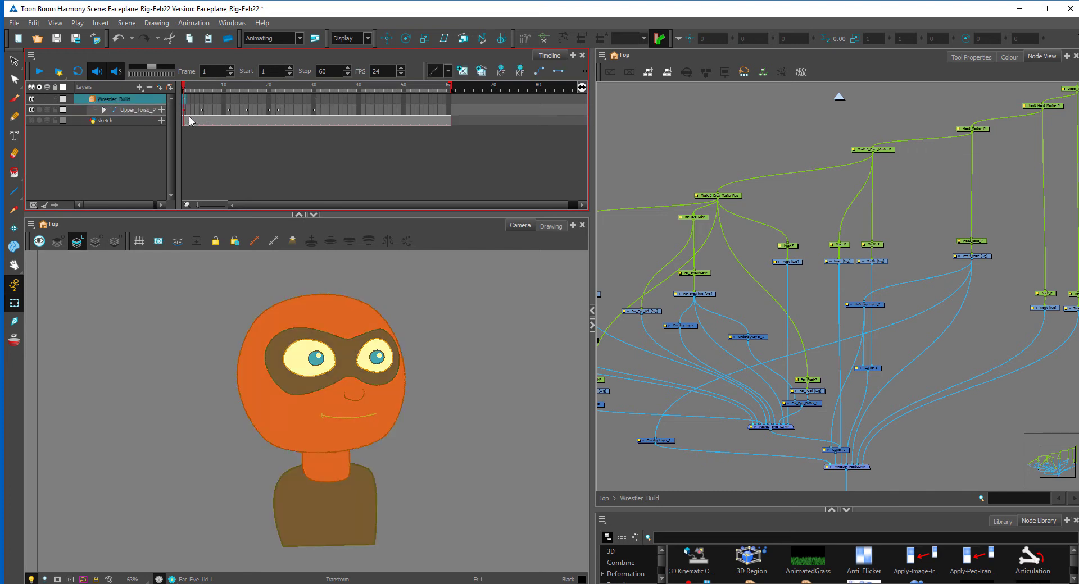
{"action": "left_click_drag", "start_coordinate": [188, 110], "coordinate": [448, 110]}
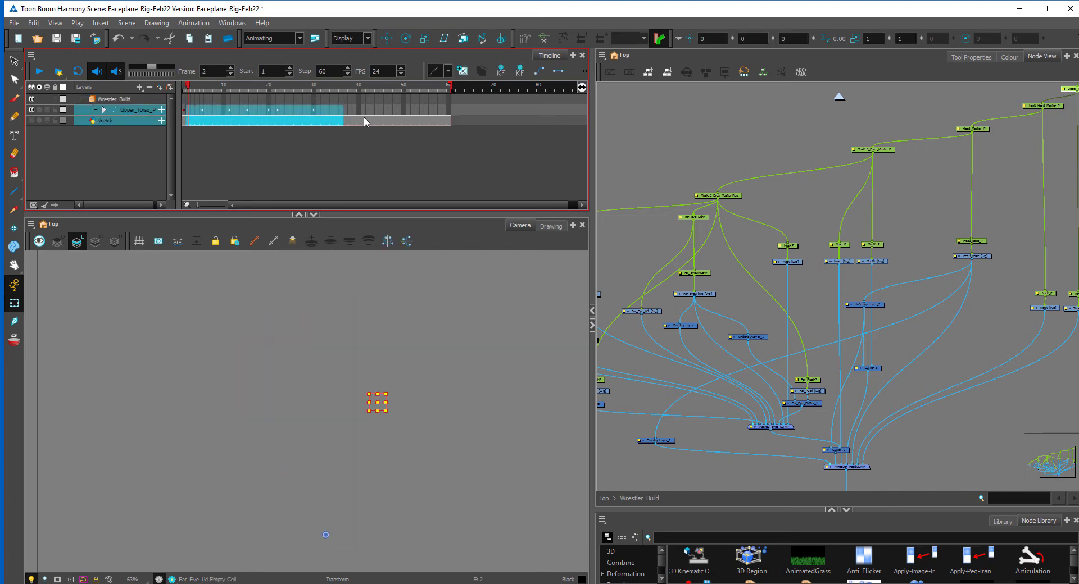
{"action": "left_click", "coordinate": [448, 111]}
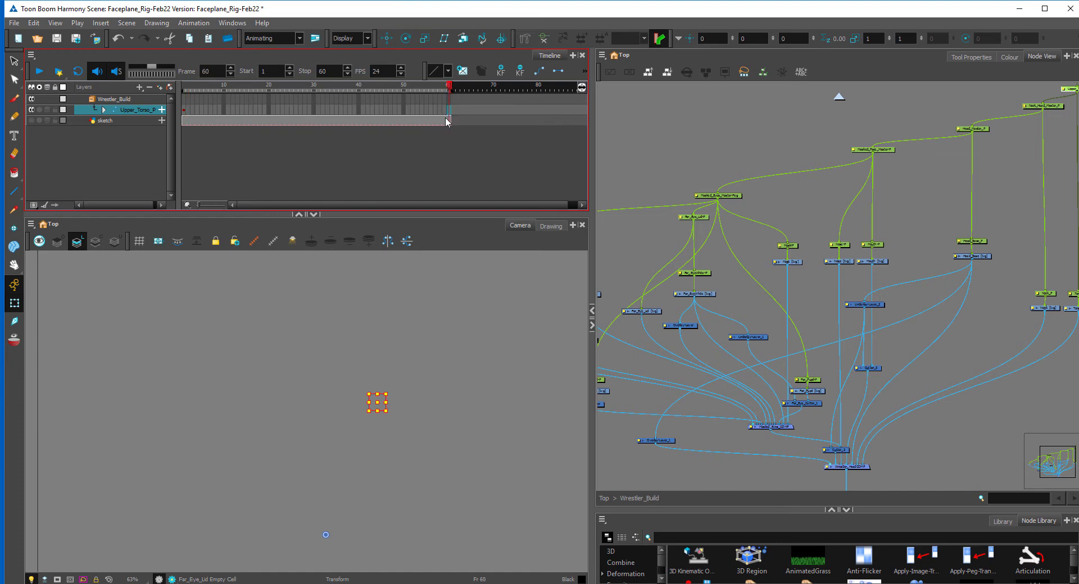
{"action": "key", "text": "F5"}
{"action": "left_click", "coordinate": [499, 360]}
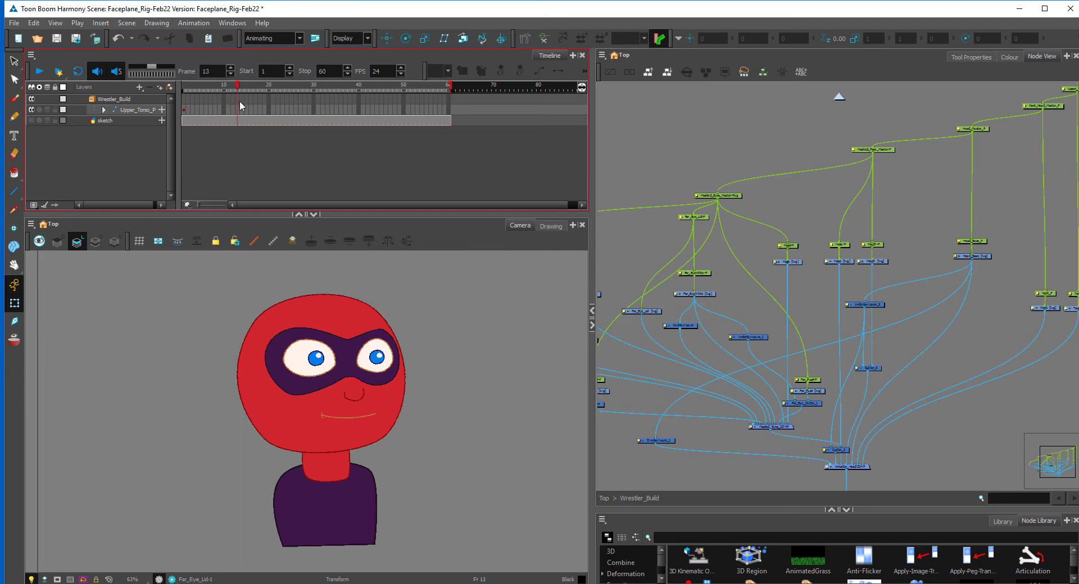
- Add a vector drawing layer named rough at the scene's top level and connect it to the Composite node
{"action": "key", "text": "2"}
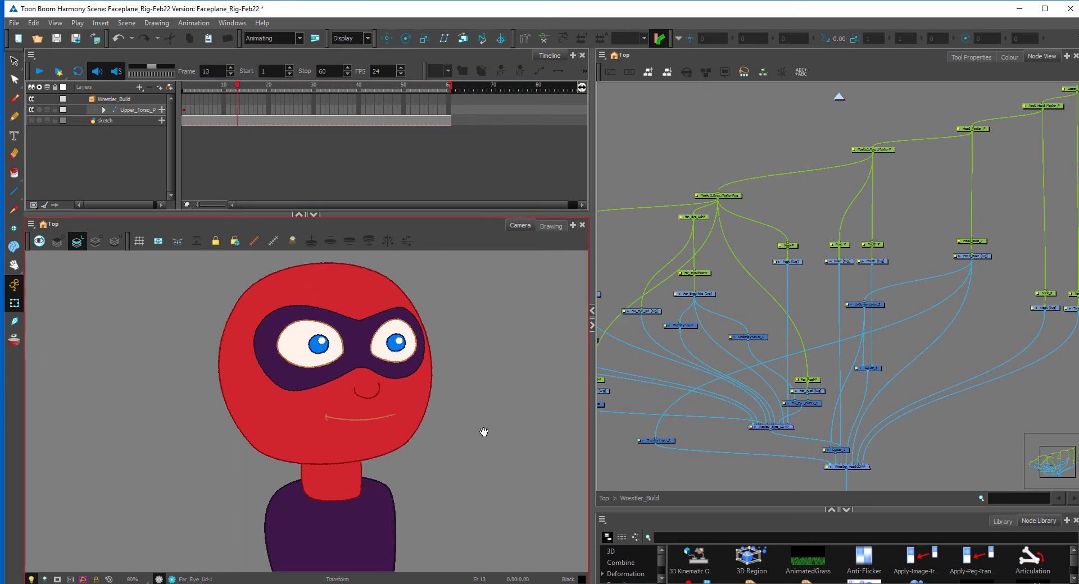
{"action": "key", "text": "1"}
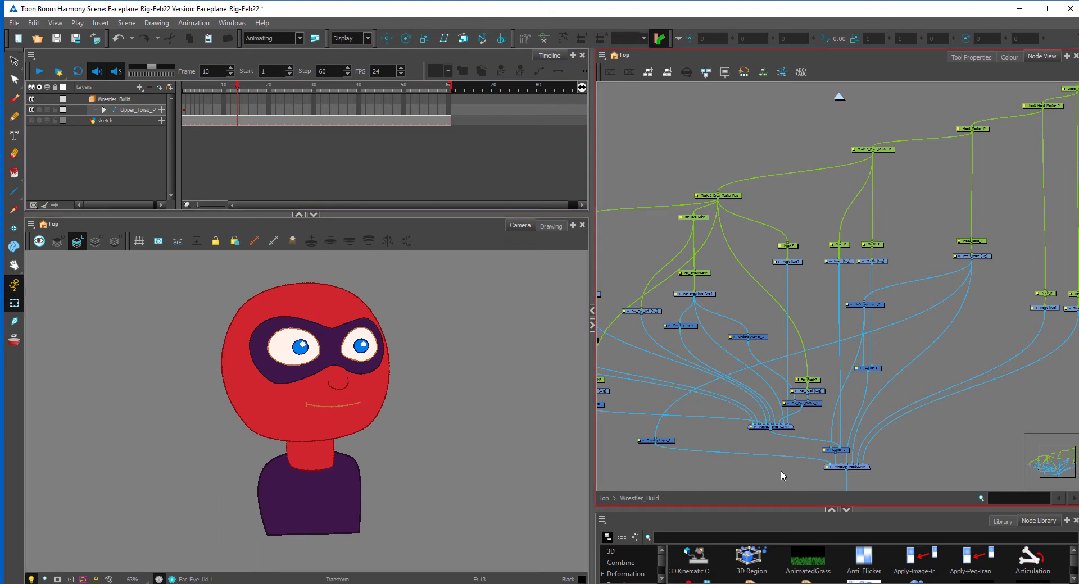
{"action": "left_click", "coordinate": [604, 498]}
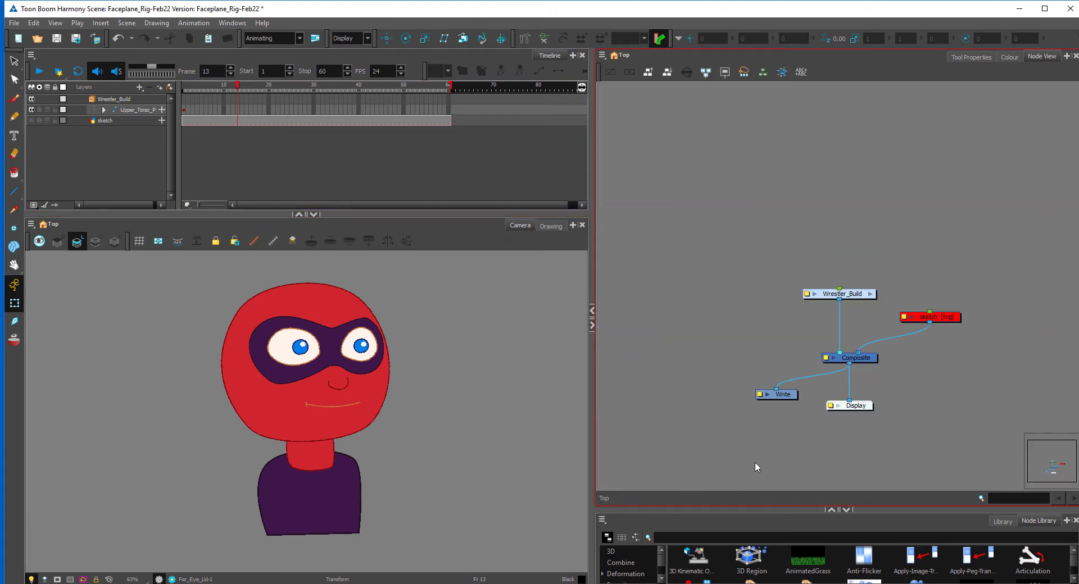
{"action": "left_click", "coordinate": [870, 360]}
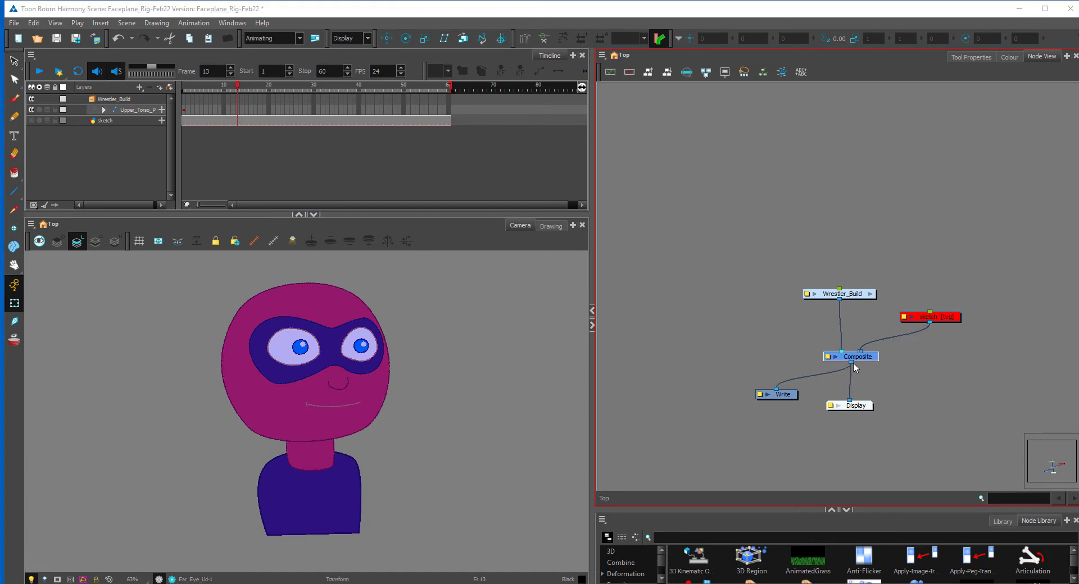
{"action": "key", "text": "ctrl+r"}
{"action": "type", "text": "s"}
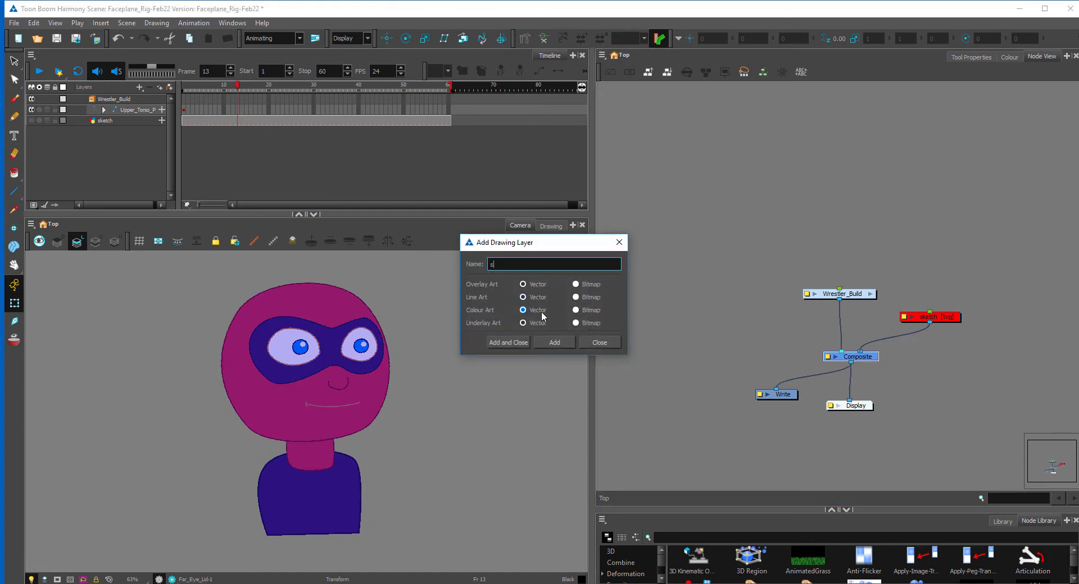
{"action": "key", "text": "BackSpace"}
{"action": "type", "text": "rough"}
{"action": "left_click", "coordinate": [509, 343]}
{"action": "left_click_drag", "start_coordinate": [783, 93], "coordinate": [840, 353]}
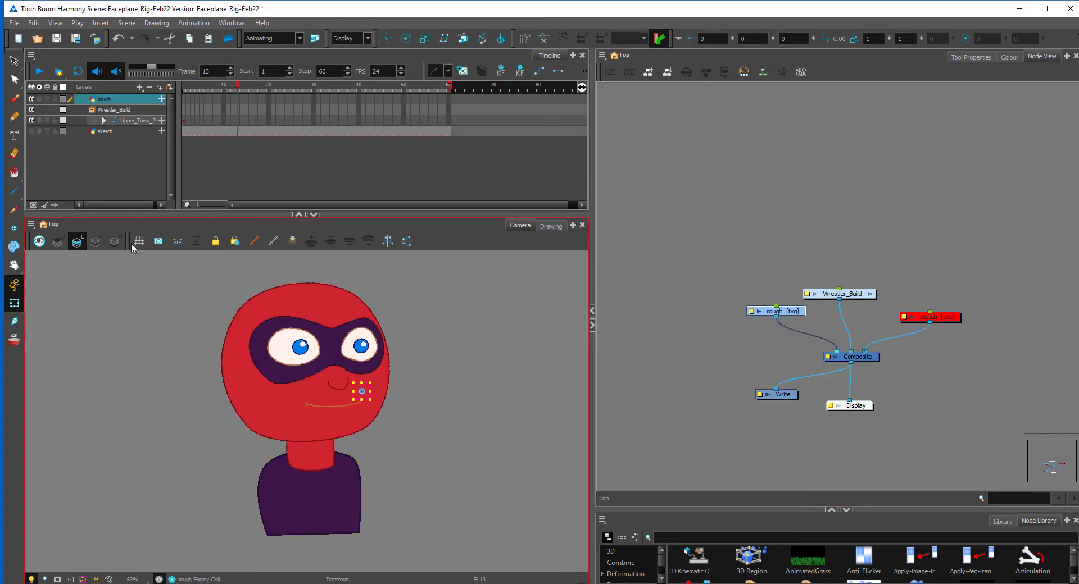
- Brush a curved vertical face centre line in Cutter Green down the head on frame 13 of the rough layer
{"action": "left_click", "coordinate": [14, 99]}
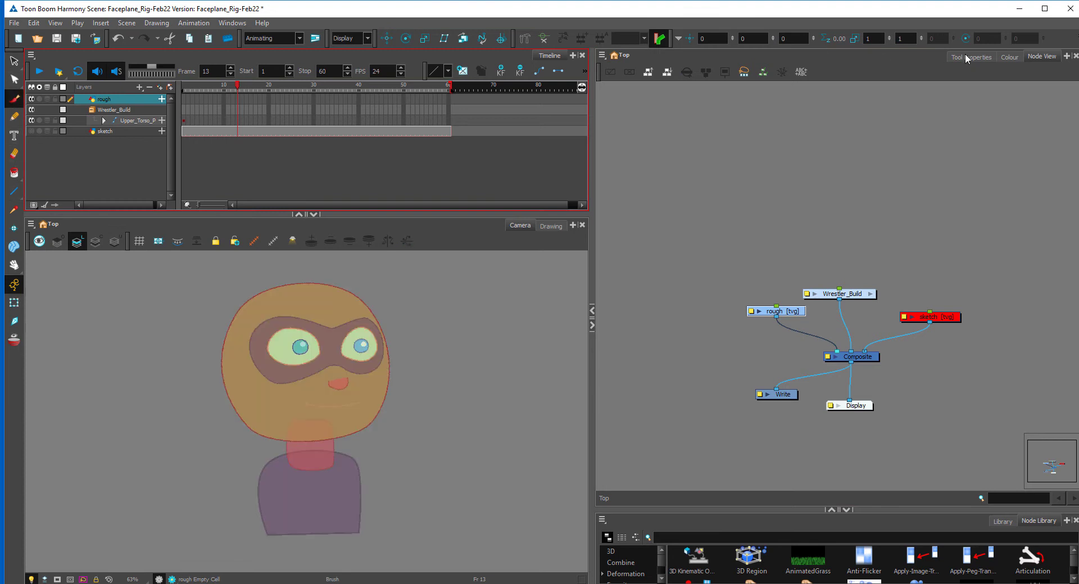
{"action": "left_click", "coordinate": [1009, 57]}
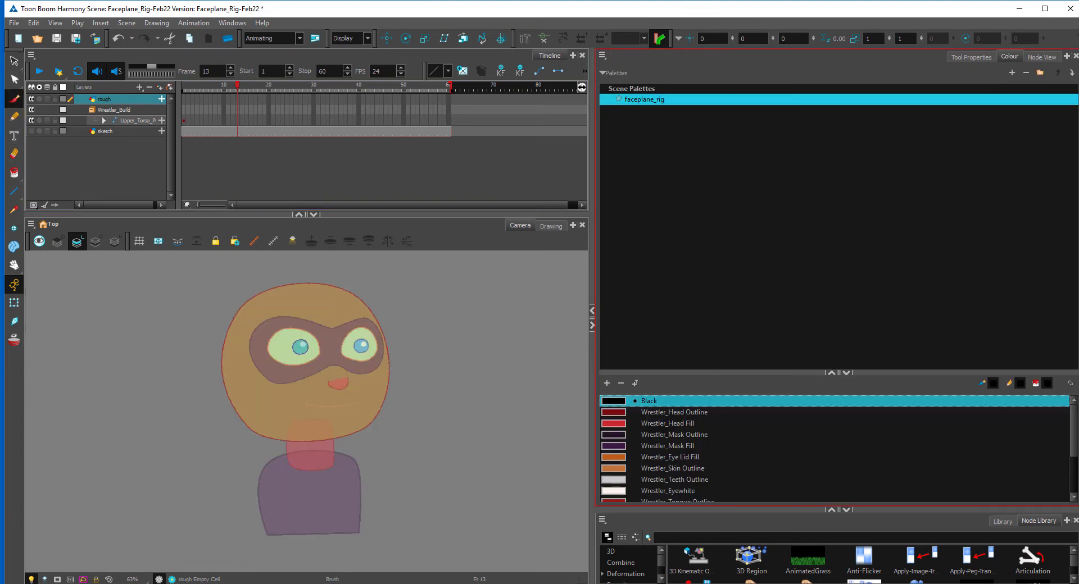
{"action": "scroll", "coordinate": [805, 490], "scroll_direction": "down", "scroll_amount": 2}
{"action": "left_click", "coordinate": [683, 492]}
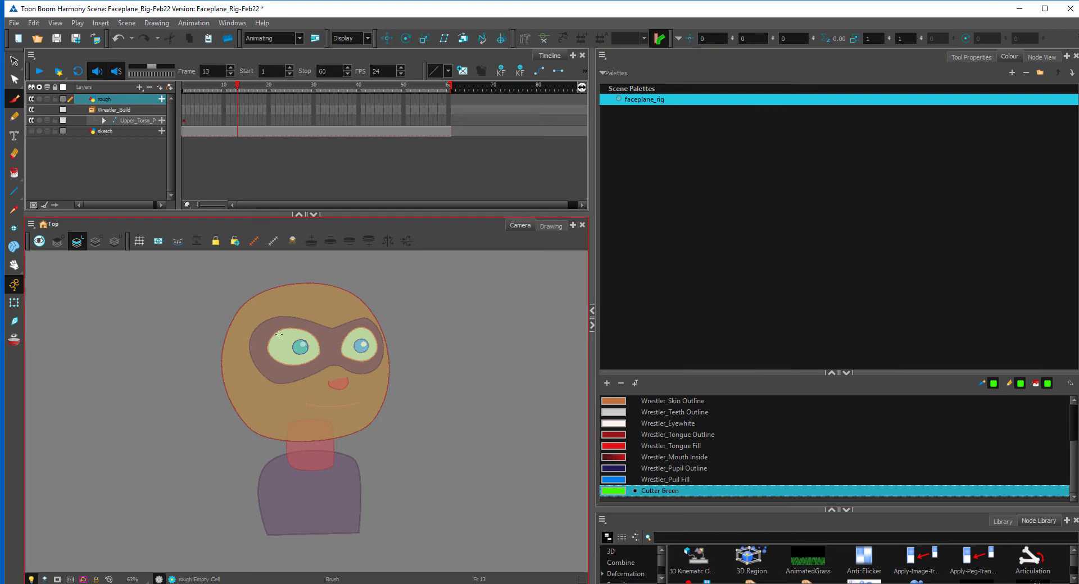
{"action": "mouse_move", "coordinate": [314, 285]}
{"action": "left_mouse_down"}
{"action": "mouse_move", "coordinate": [343, 342]}
{"action": "mouse_move", "coordinate": [349, 448]}
{"action": "left_mouse_up"}
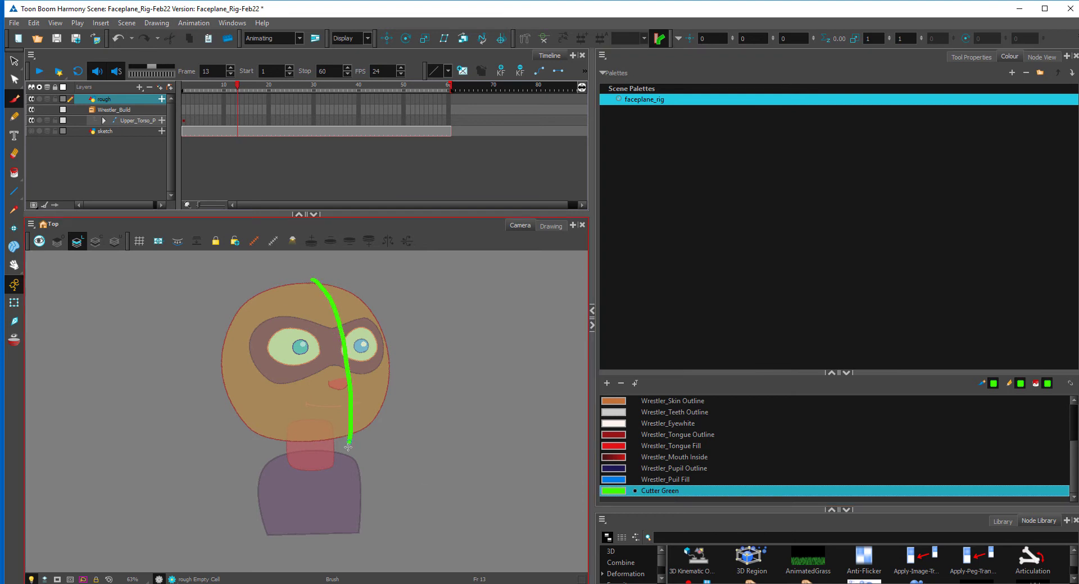
{"action": "key", "text": "ctrl+z"}
{"action": "mouse_move", "coordinate": [314, 276]}
{"action": "left_mouse_down"}
{"action": "mouse_move", "coordinate": [341, 357]}
{"action": "mouse_move", "coordinate": [335, 439]}
{"action": "left_mouse_up"}
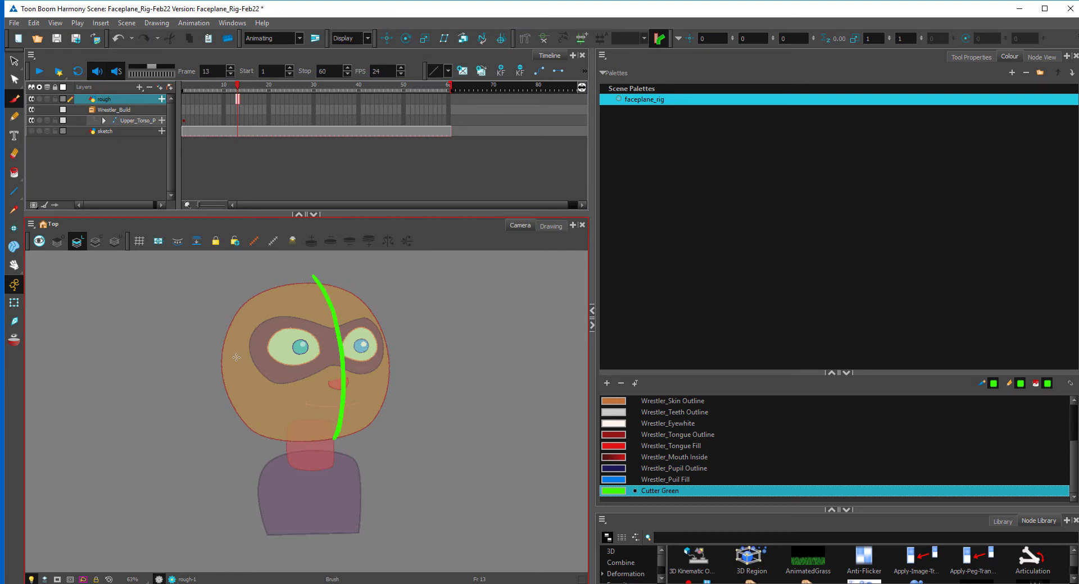
- Brush a curved horizontal eye line in Cutter Green across the full width of the head
{"action": "mouse_move", "coordinate": [223, 353]}
{"action": "left_mouse_down"}
{"action": "mouse_move", "coordinate": [306, 343]}
{"action": "mouse_move", "coordinate": [398, 354]}
{"action": "left_mouse_up"}
{"action": "key", "text": "ctrl+z"}
{"action": "mouse_move", "coordinate": [222, 363]}
{"action": "left_mouse_down"}
{"action": "mouse_move", "coordinate": [292, 347]}
{"action": "mouse_move", "coordinate": [390, 348]}
{"action": "left_mouse_up"}
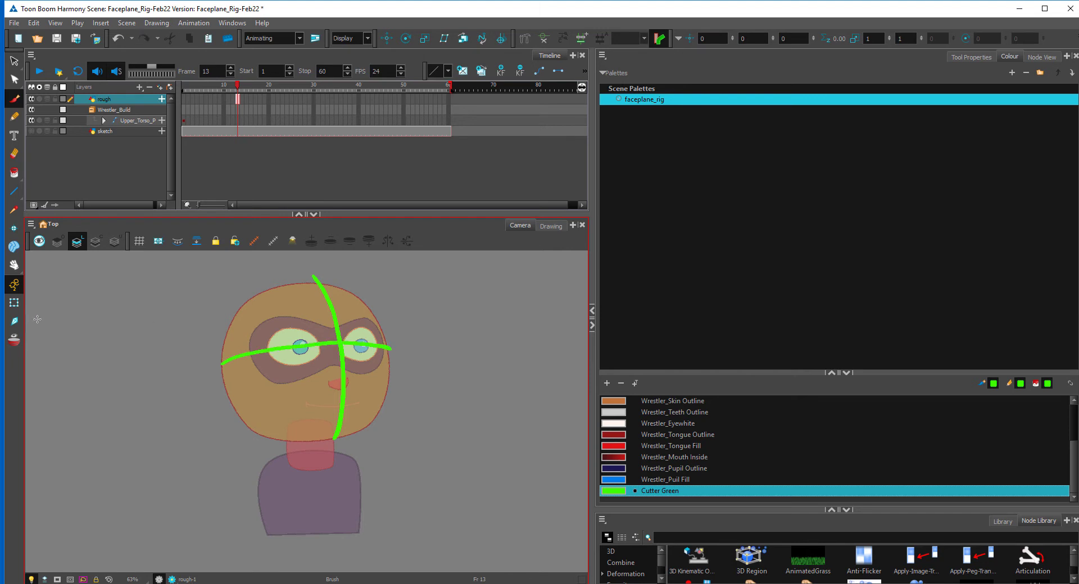
{"action": "key", "text": "shift+t"}
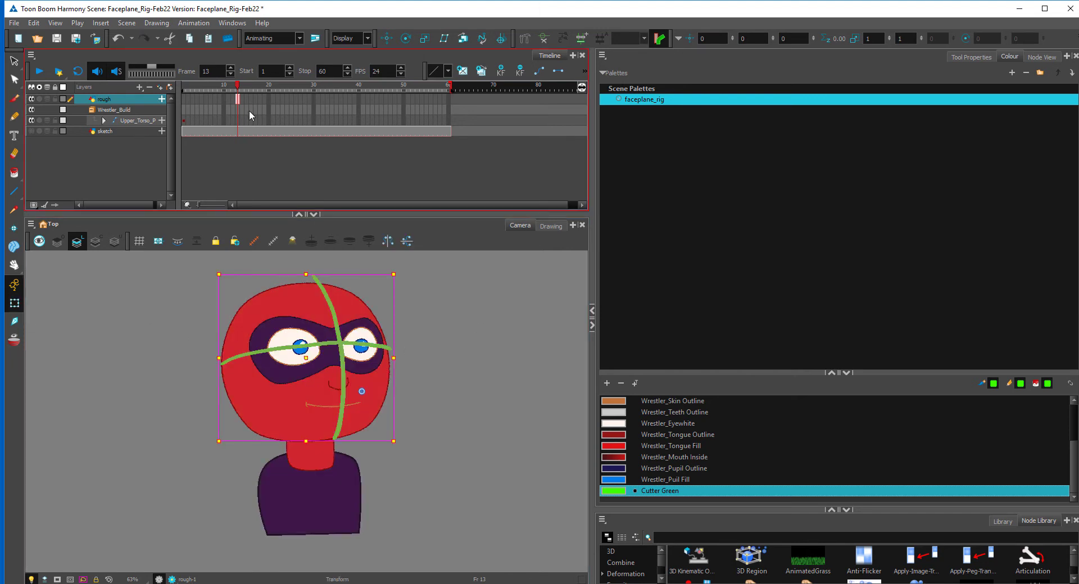
- Select the empty frame 14 on the rough layer and activate the Brush tool
{"action": "left_click", "coordinate": [241, 97]}
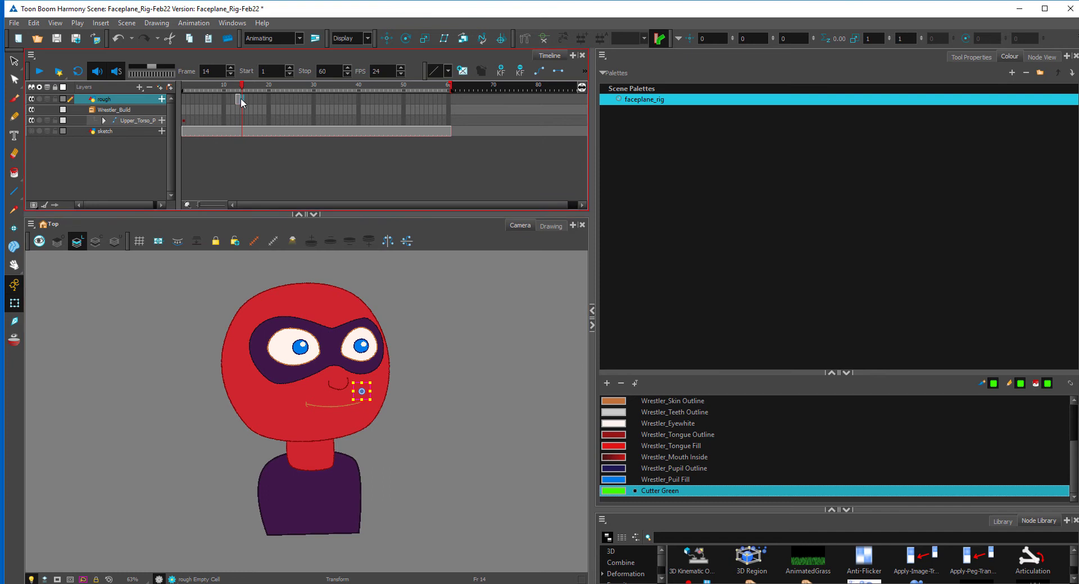
{"action": "left_click", "coordinate": [237, 97]}
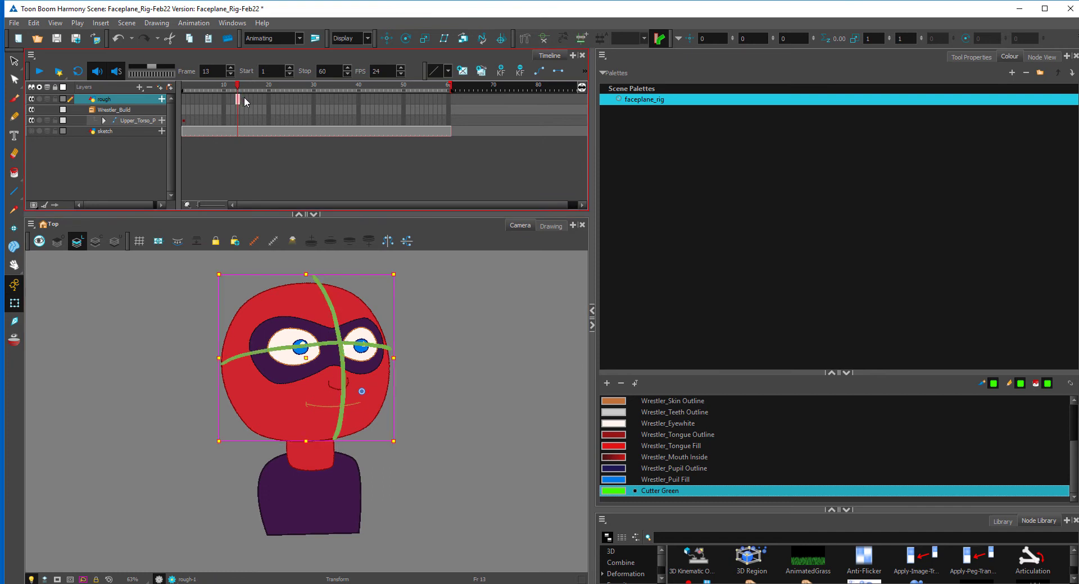
{"action": "left_click", "coordinate": [244, 98]}
{"action": "key", "text": "alt+b"}
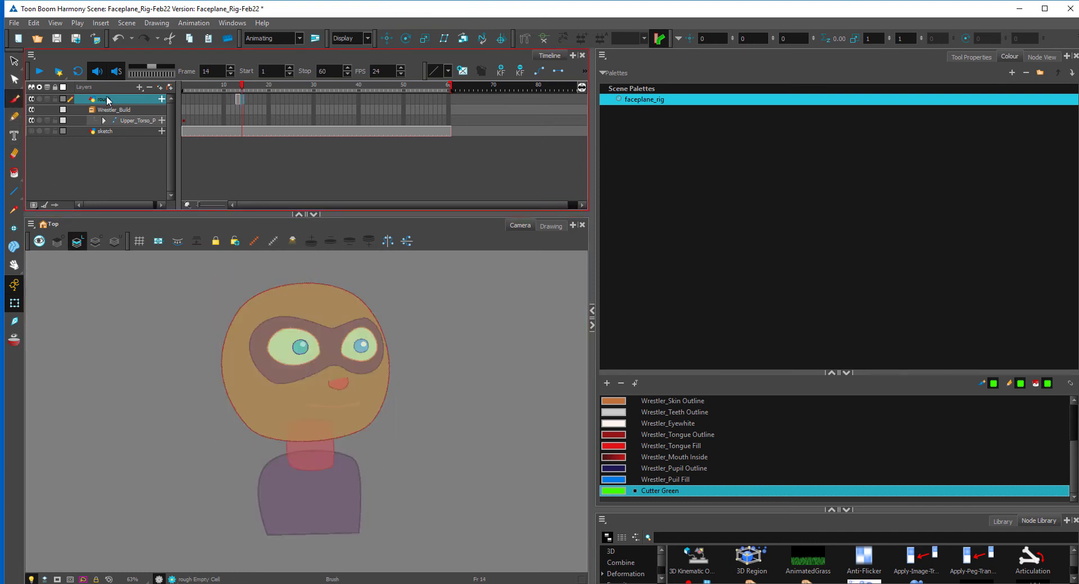
{"action": "mouse_move", "coordinate": [224, 363]}
{"action": "left_mouse_down"}
{"action": "mouse_move", "coordinate": [355, 376]}
{"action": "mouse_move", "coordinate": [397, 363]}
{"action": "left_mouse_up"}
{"action": "key", "text": "comma"}
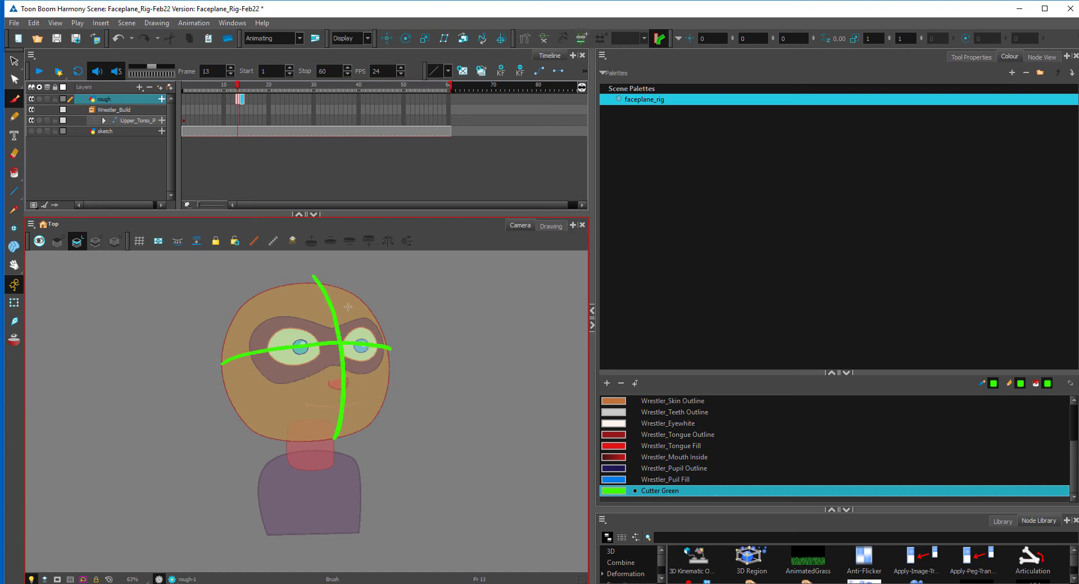
{"action": "key", "text": "period"}
{"action": "key", "text": "ctrl+z"}
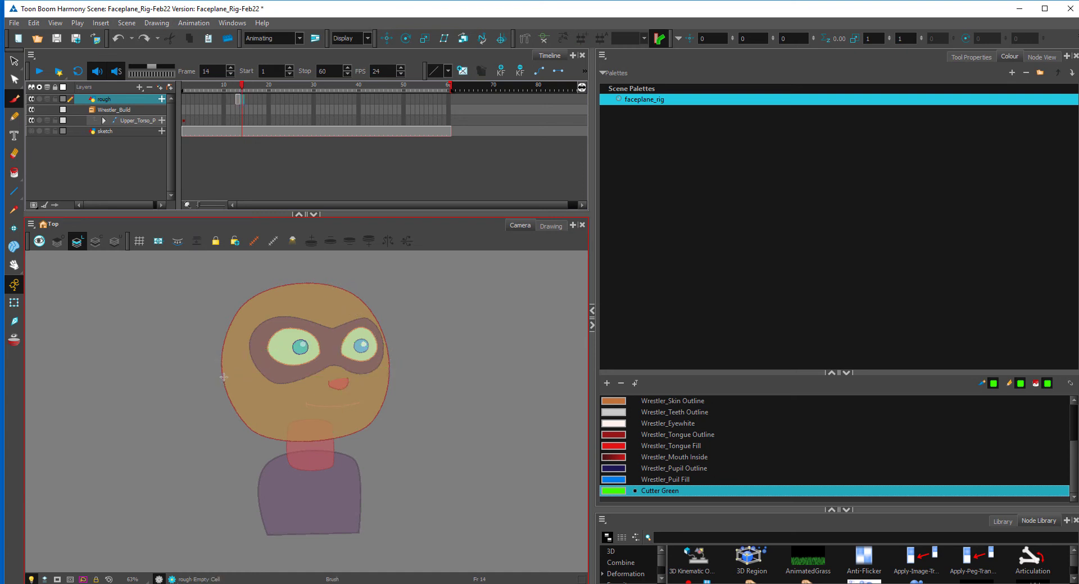
- Brush a downward-bowed horizontal guide below the eyes and a curved vertical centre line in Cutter Green on frame 14 of the rough layer
{"action": "mouse_move", "coordinate": [223, 378]}
{"action": "left_mouse_down"}
{"action": "mouse_move", "coordinate": [330, 386]}
{"action": "mouse_move", "coordinate": [391, 365]}
{"action": "left_mouse_up"}
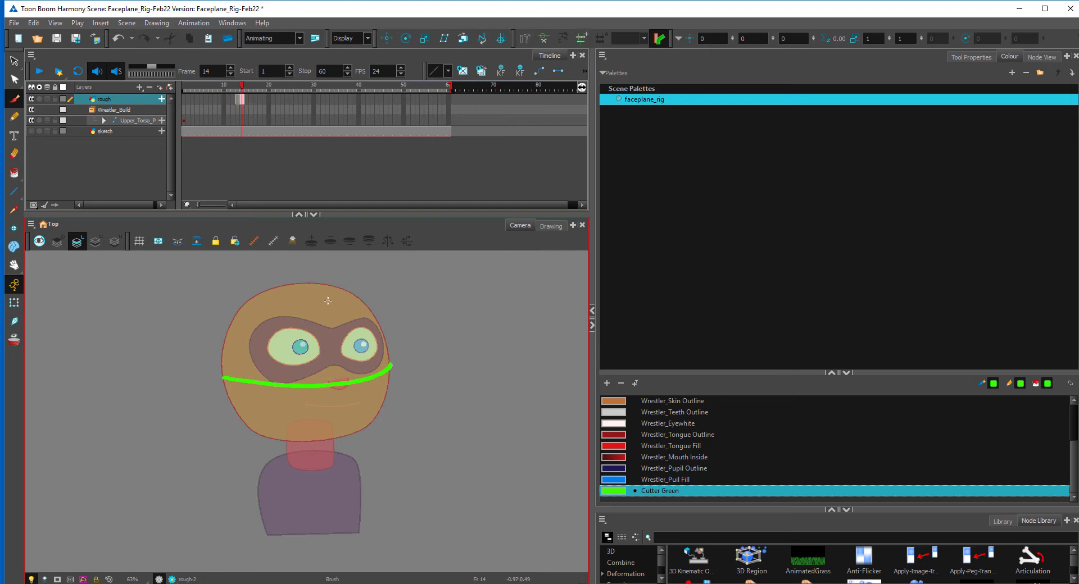
{"action": "mouse_move", "coordinate": [328, 288]}
{"action": "left_mouse_down"}
{"action": "mouse_move", "coordinate": [355, 350]}
{"action": "mouse_move", "coordinate": [353, 437]}
{"action": "left_mouse_up"}
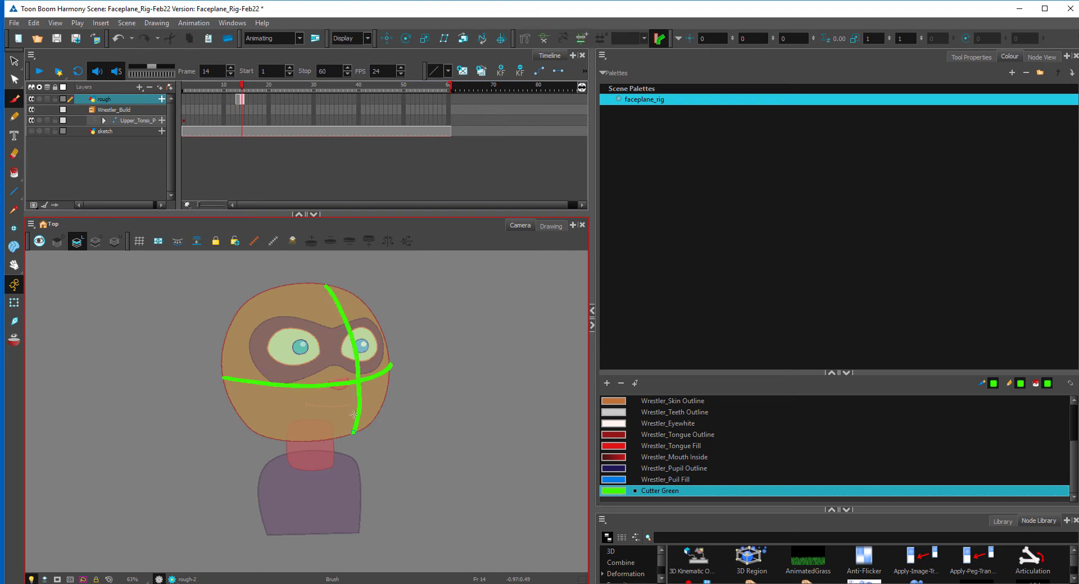
{"action": "key", "text": "ctrl+z"}
{"action": "mouse_move", "coordinate": [338, 288]}
{"action": "left_mouse_down"}
{"action": "mouse_move", "coordinate": [349, 338]}
{"action": "mouse_move", "coordinate": [334, 423]}
{"action": "left_mouse_up"}
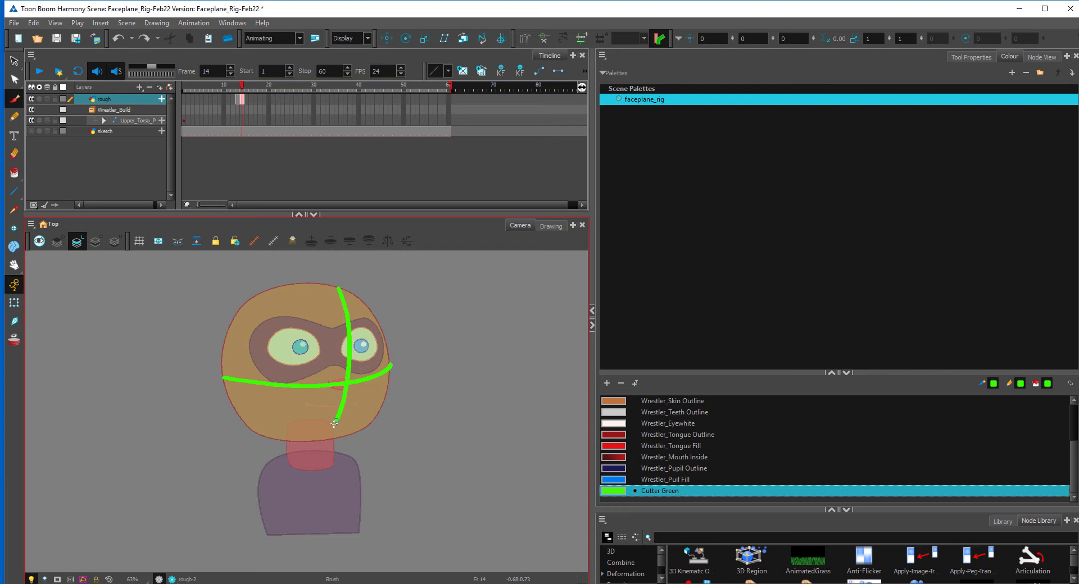
- Flip between frames 13 and 14 with the Transform tool active to compare the two sets of face guide lines
{"action": "key", "text": "comma"}
{"action": "key", "text": "period"}
{"action": "key", "text": "comma"}
{"action": "key", "text": "period"}
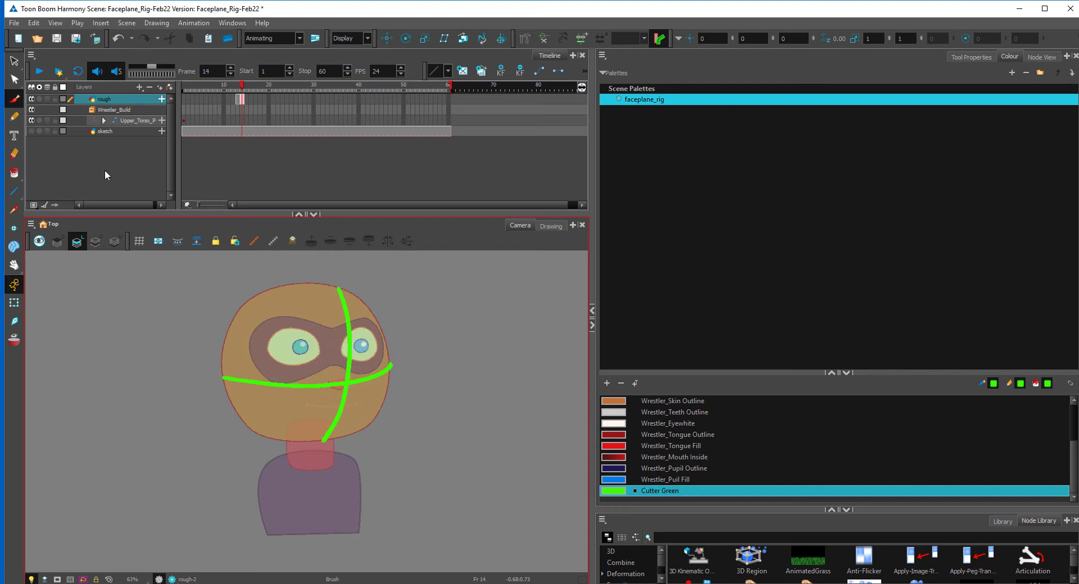
{"action": "left_click", "coordinate": [14, 79]}
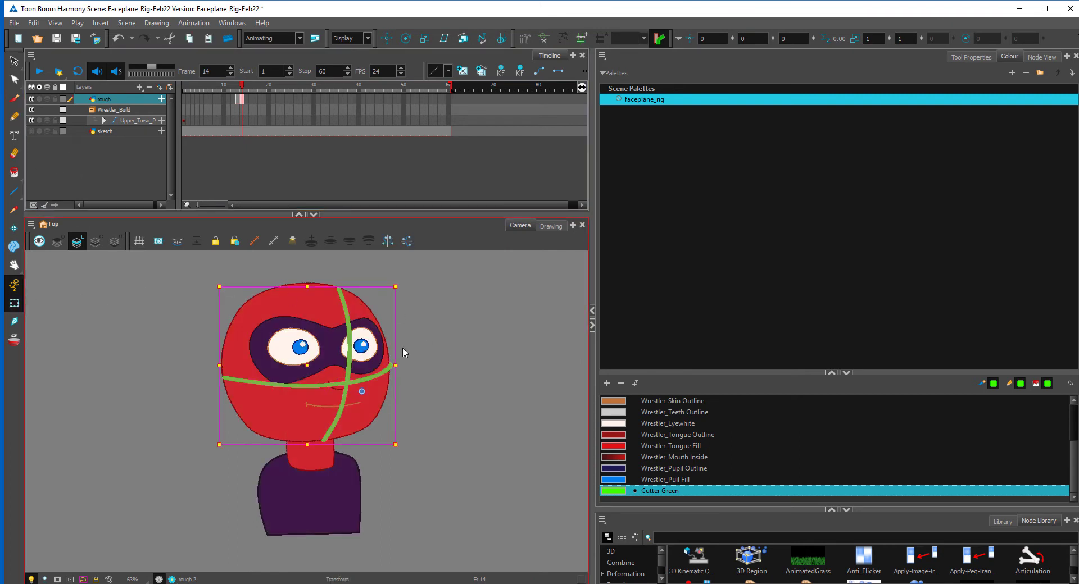
{"action": "left_click", "coordinate": [418, 370]}
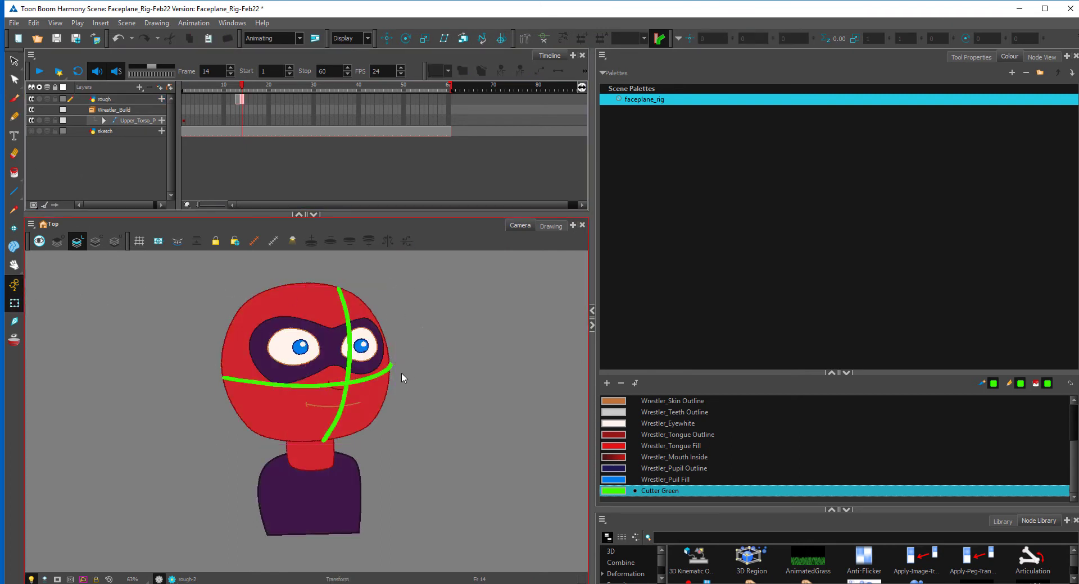
{"action": "key", "text": "comma"}
{"action": "key", "text": "period"}
{"action": "key", "text": "comma"}
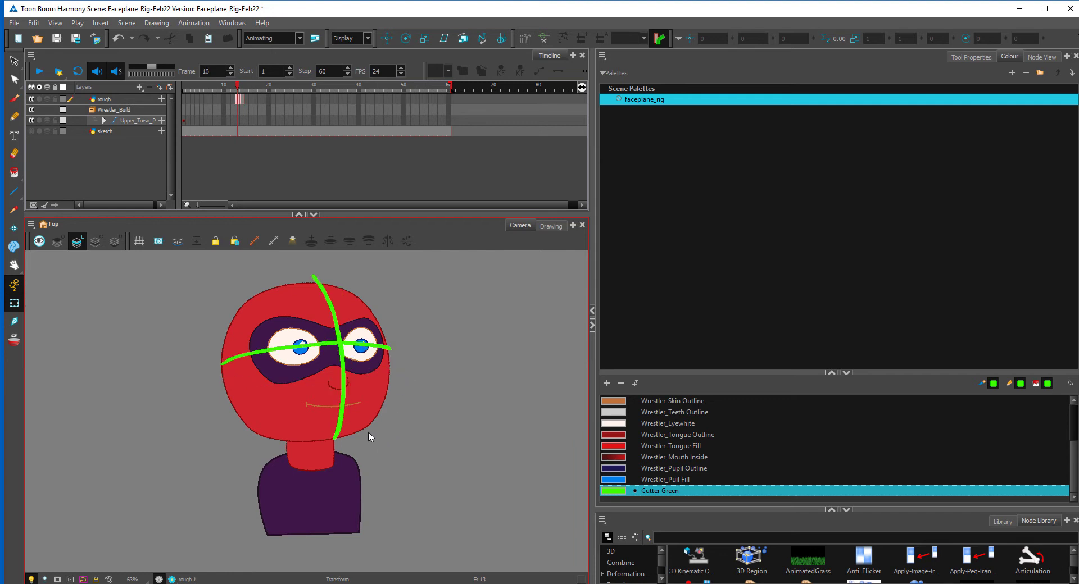
{"action": "key", "text": "period"}
{"action": "key", "text": "comma"}
{"action": "key", "text": "period"}
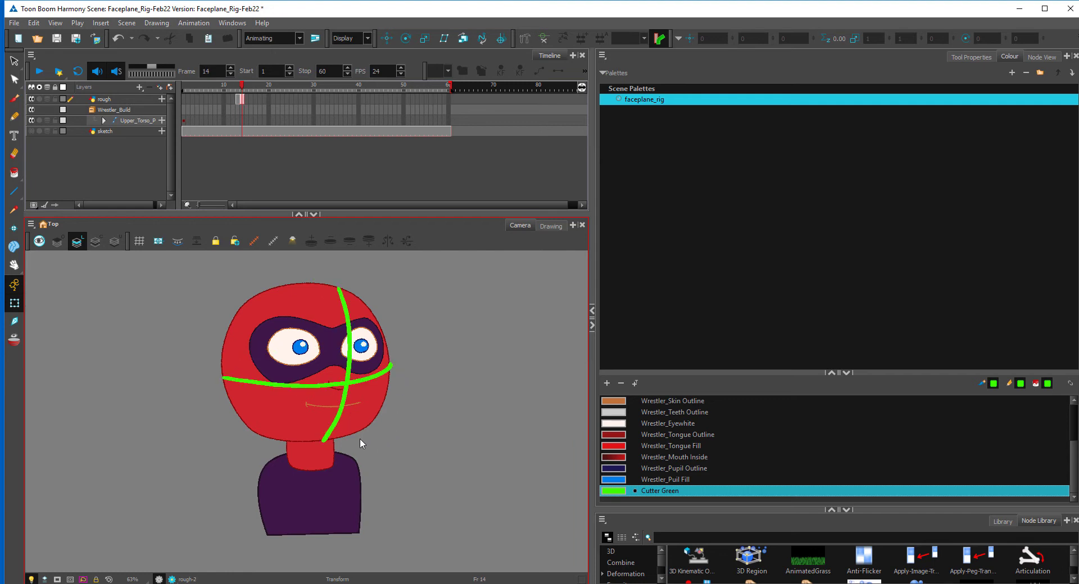
- Select the vertical centre line on frame 14 of the rough layer, shift it slightly right and rotate it slightly
{"action": "left_click", "coordinate": [14, 61]}
{"action": "mouse_move", "coordinate": [387, 275]}
{"action": "left_mouse_down"}
{"action": "mouse_move", "coordinate": [368, 460]}
{"action": "mouse_move", "coordinate": [394, 416]}
{"action": "left_mouse_up"}
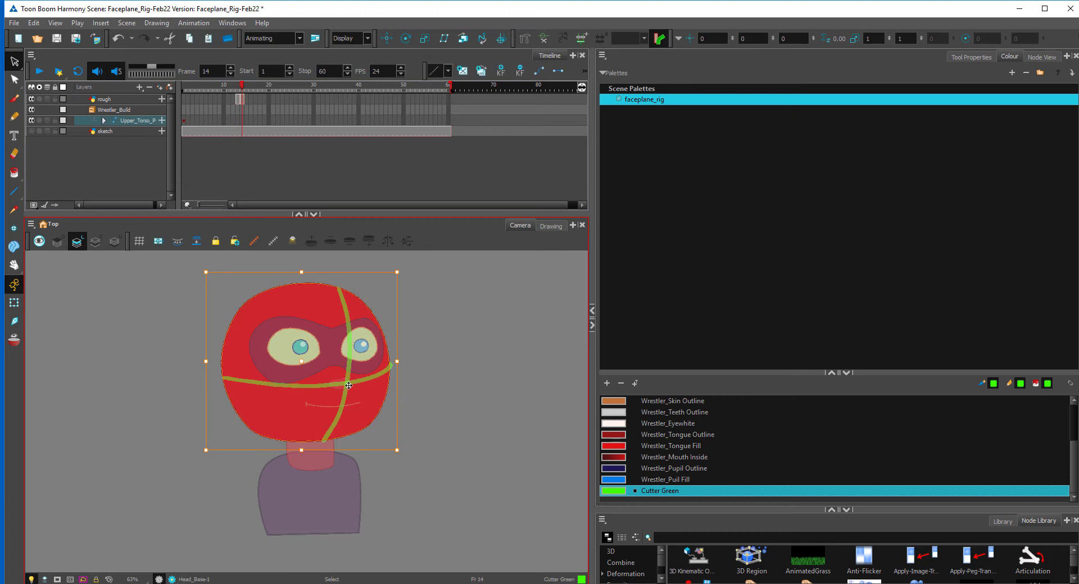
{"action": "left_click", "coordinate": [242, 99]}
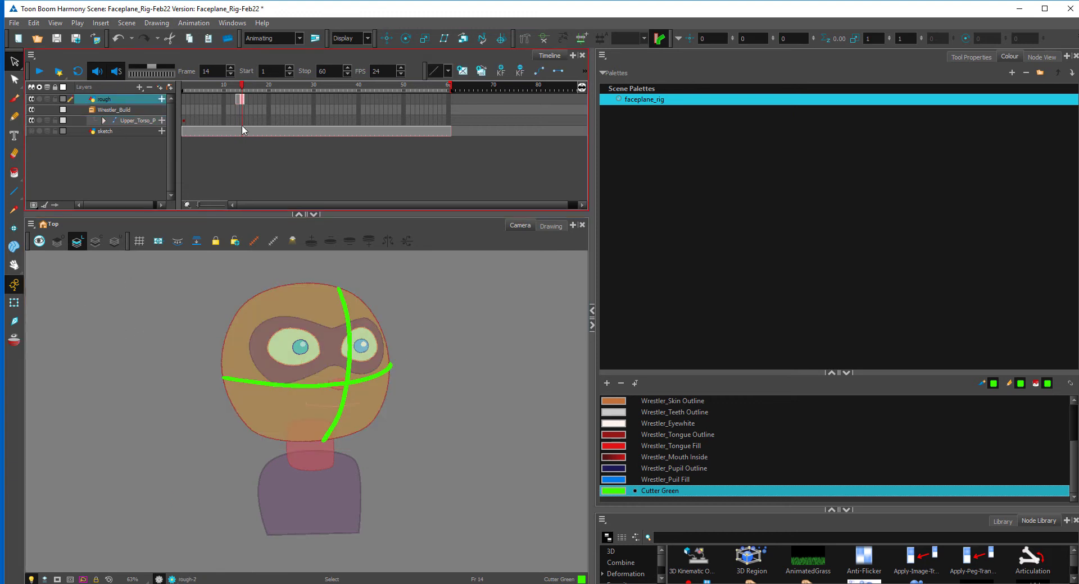
{"action": "left_click", "coordinate": [352, 336]}
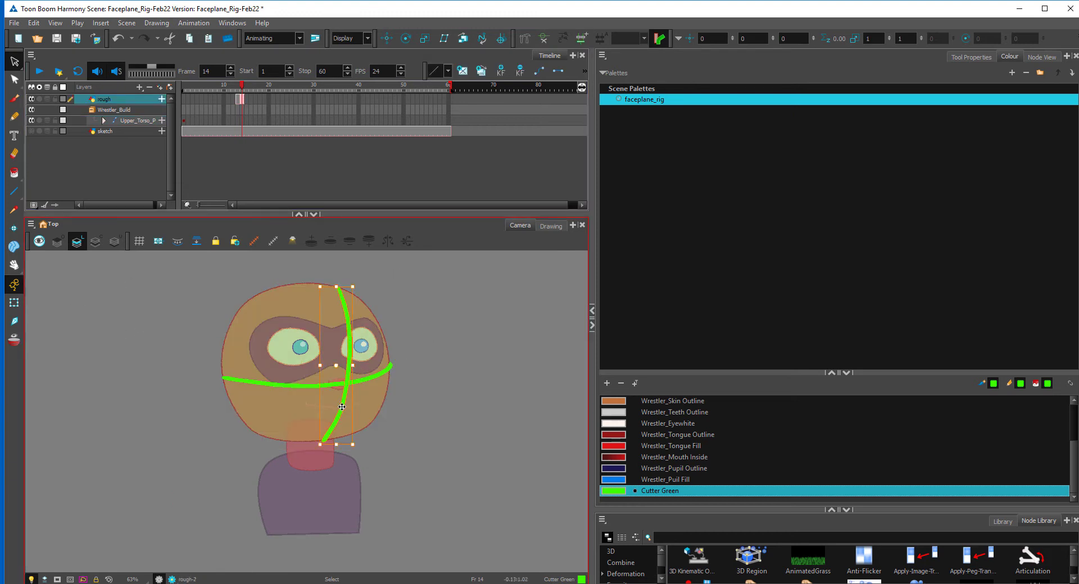
{"action": "left_click_drag", "start_coordinate": [342, 407], "coordinate": [348, 408]}
{"action": "left_click_drag", "start_coordinate": [371, 287], "coordinate": [367, 285]}
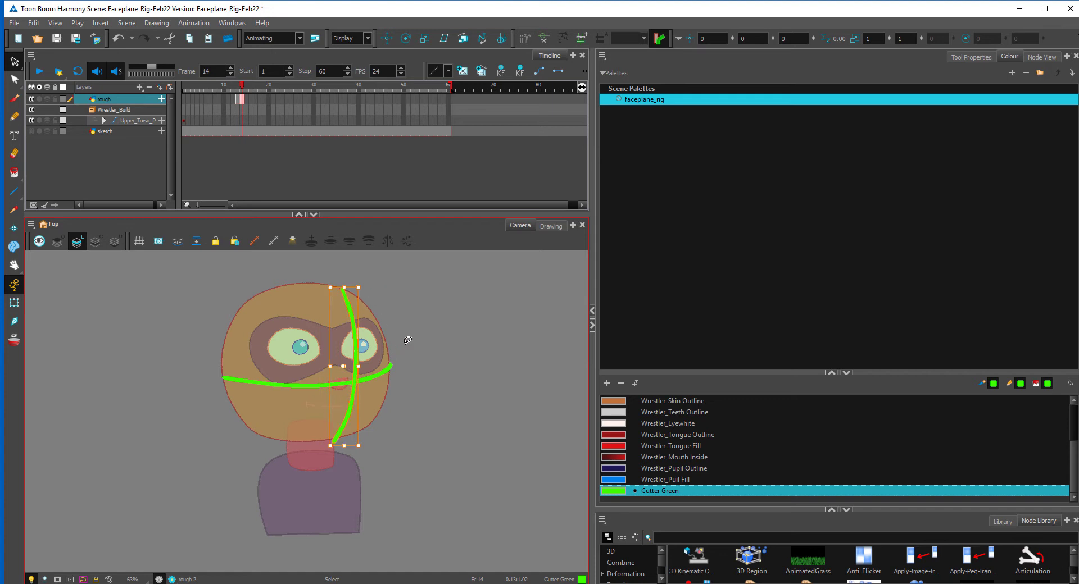
- Move both frame 14 guide lines slightly right and down, rotate them slightly clockwise, and check them against frame 13
{"action": "left_click", "coordinate": [366, 380], "text": "shift"}
{"action": "left_click_drag", "start_coordinate": [373, 378], "coordinate": [382, 383]}
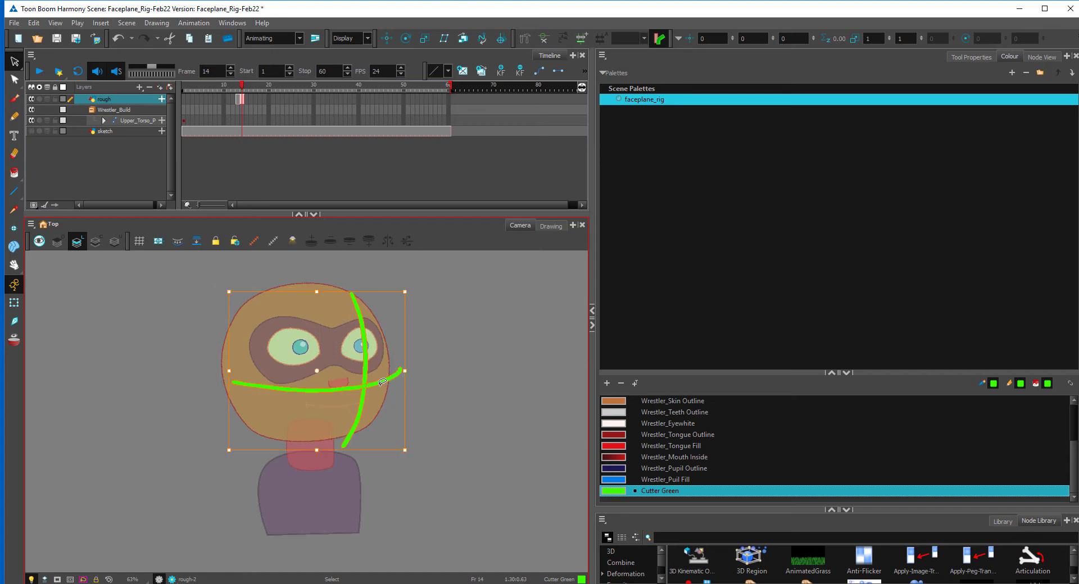
{"action": "left_click", "coordinate": [414, 301]}
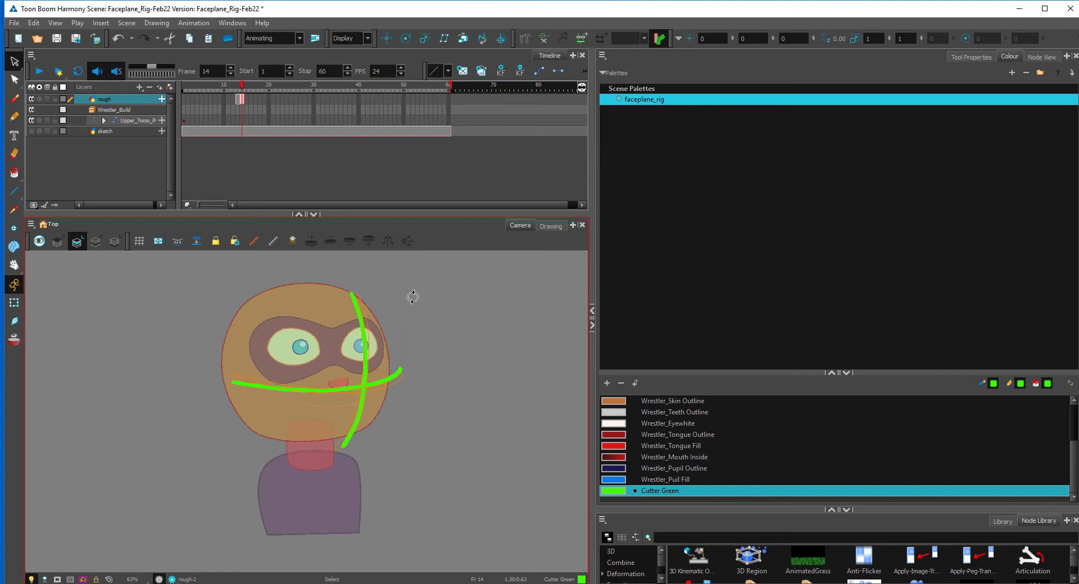
{"action": "key", "text": "period"}
{"action": "key", "text": "comma"}
{"action": "key", "text": "period"}
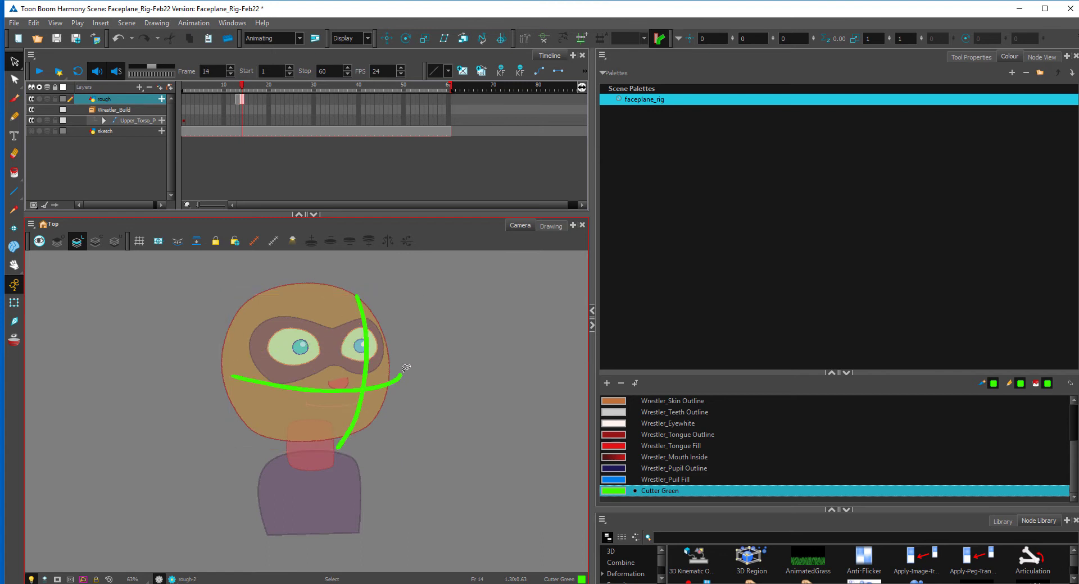
{"action": "key", "text": "comma"}
{"action": "key", "text": "period"}
- Add keyframes to Upper_Torso_P at frames 13 and 14 with the Transform tool active
{"action": "left_click", "coordinate": [14, 303]}
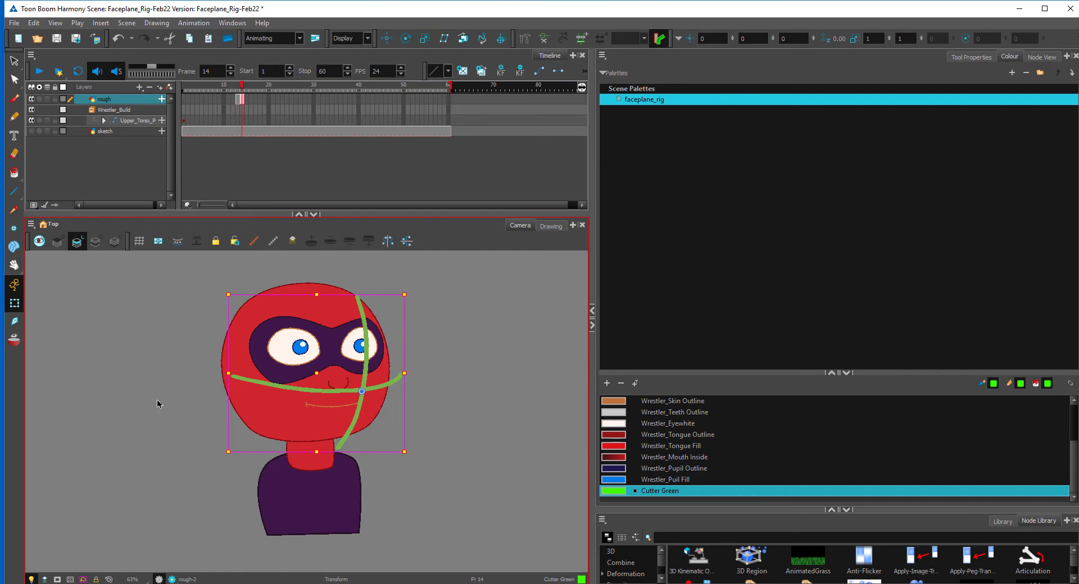
{"action": "left_click", "coordinate": [238, 120]}
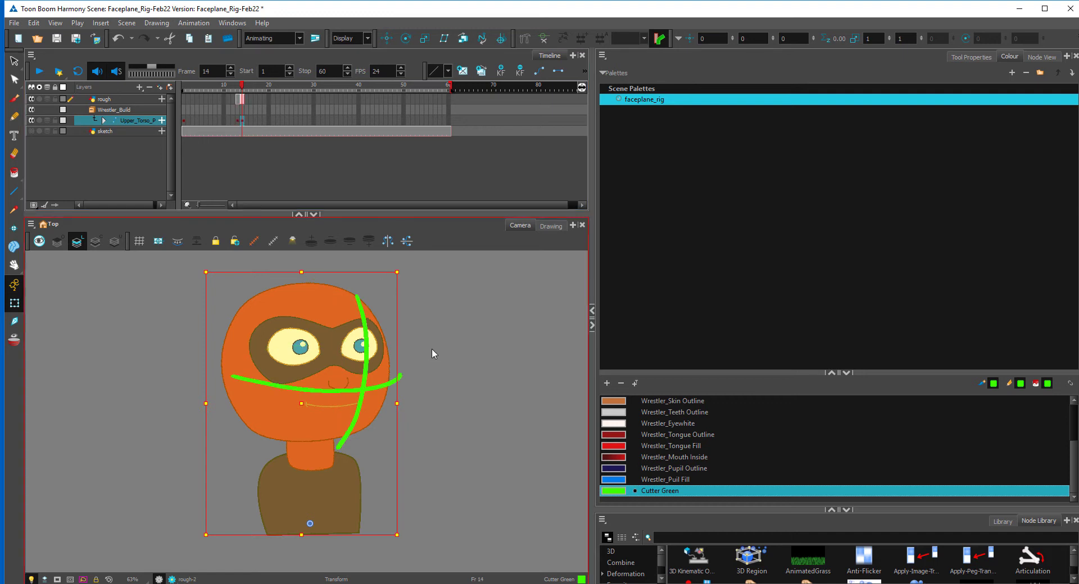
{"action": "key", "text": "period"}
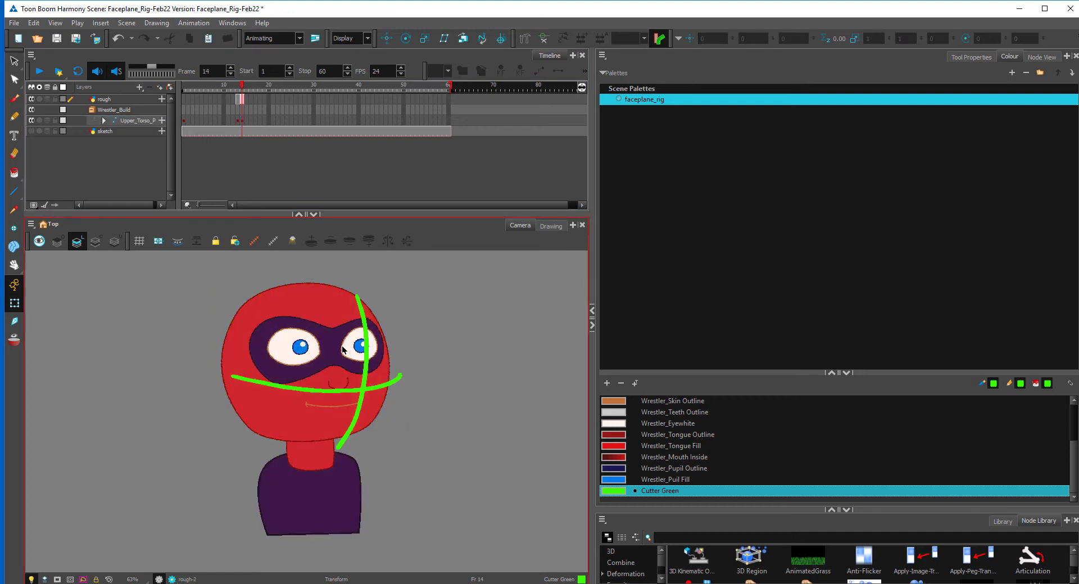
- Rotate the neck and head slightly clockwise toward the guides on frame 14, and scale the neck drawing's height slightly
{"action": "left_click", "coordinate": [332, 466]}
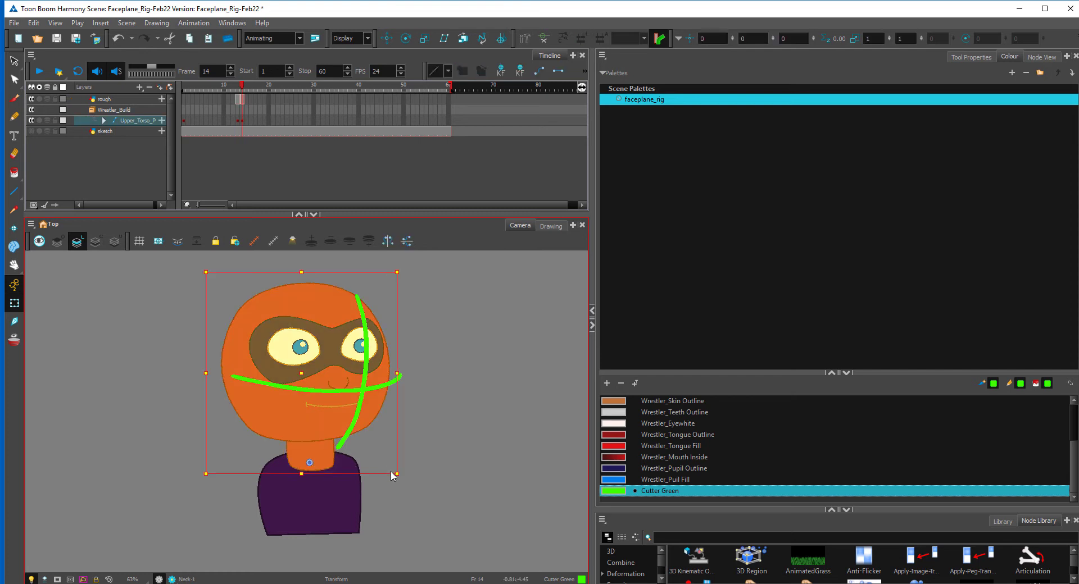
{"action": "left_click_drag", "start_coordinate": [405, 474], "coordinate": [424, 473]}
{"action": "left_click", "coordinate": [341, 454]}
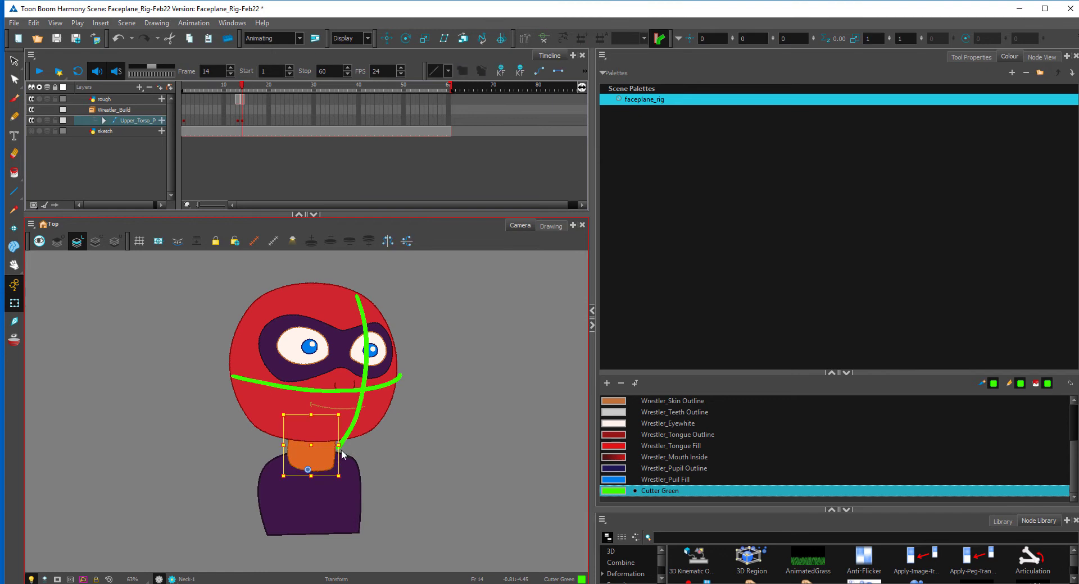
{"action": "left_click_drag", "start_coordinate": [339, 457], "coordinate": [340, 456]}
{"action": "key", "text": "comma"}
{"action": "key", "text": "period"}
{"action": "key", "text": "comma"}
{"action": "key", "text": "period"}
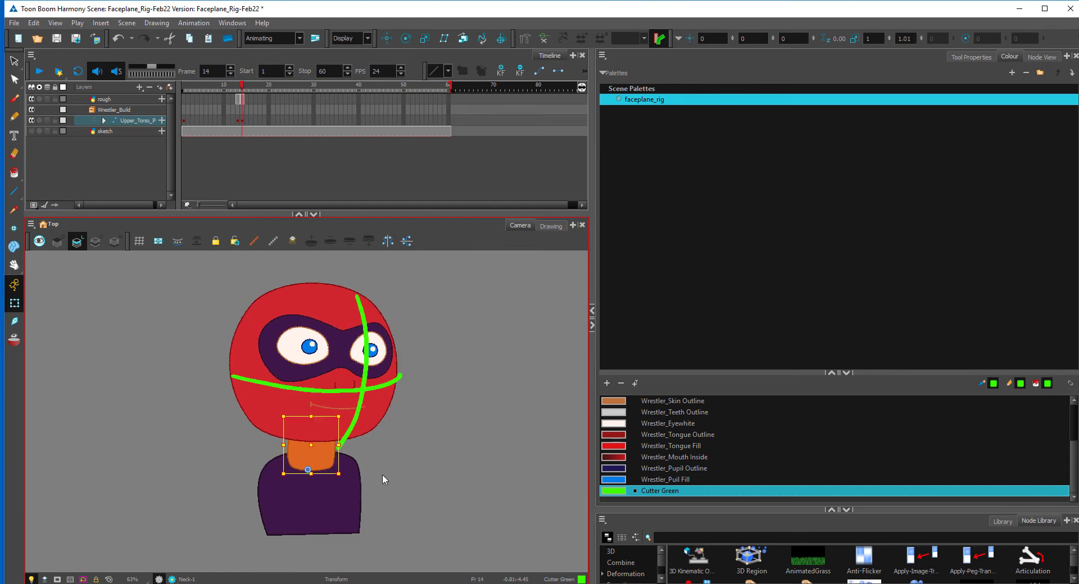
- Flip between frames 13 and 14 to compare the head and neck poses
{"action": "key", "text": "comma"}
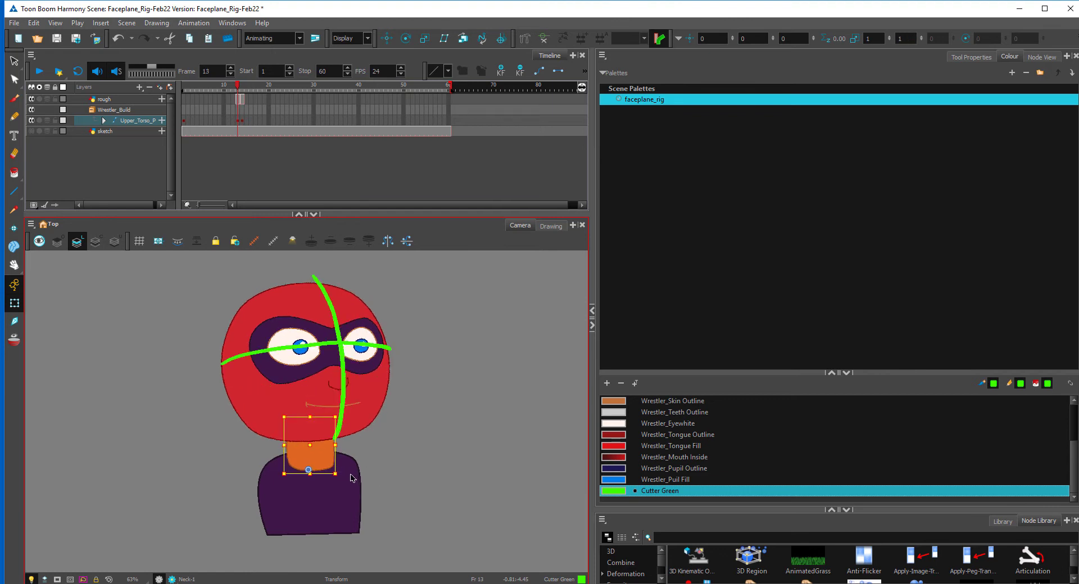
{"action": "key", "text": "period"}
{"action": "key", "text": "comma"}
{"action": "key", "text": "period"}
{"action": "key", "text": "comma"}
{"action": "key", "text": "period"}
{"action": "key", "text": "comma"}
{"action": "key", "text": "period"}
- Select the whole head group on frame 14, move it slightly down and rotate it slightly clockwise, checking against frame 13
{"action": "left_click", "coordinate": [375, 419]}
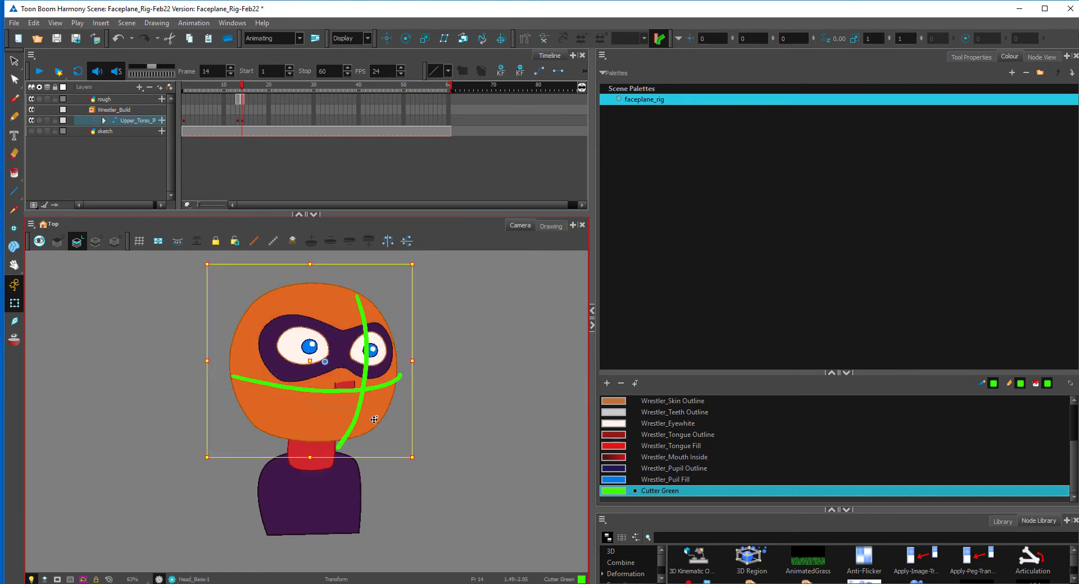
{"action": "key", "text": "b"}
{"action": "left_click_drag", "start_coordinate": [376, 420], "coordinate": [376, 423]}
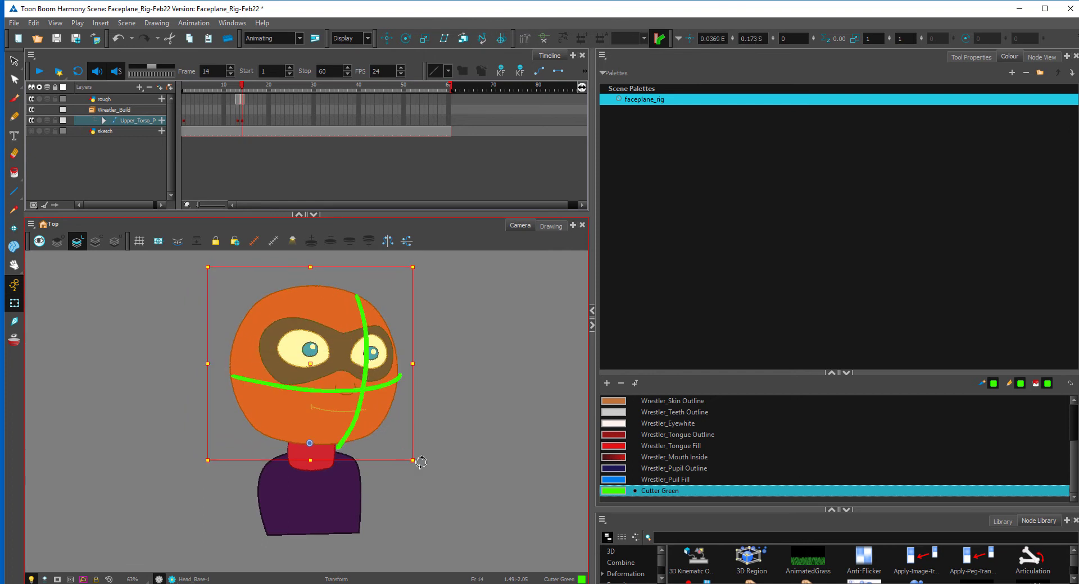
{"action": "left_click_drag", "start_coordinate": [413, 460], "coordinate": [417, 463]}
{"action": "key", "text": "comma"}
{"action": "key", "text": "period"}
{"action": "key", "text": "comma"}
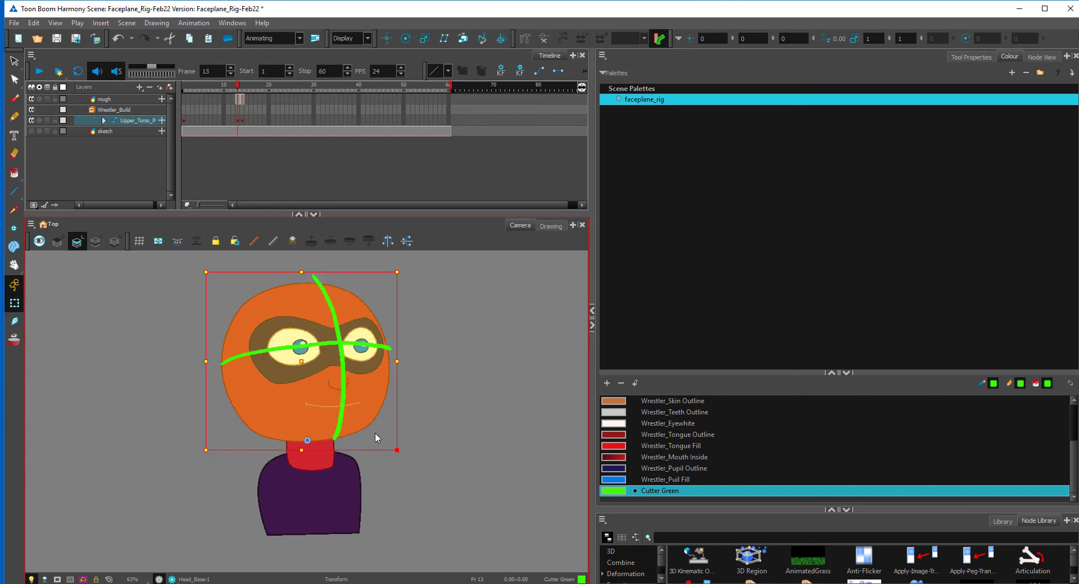
{"action": "key", "text": "period"}
- Nudge the head group slightly further down on frame 14 and check the motion against frame 13
{"action": "left_click_drag", "start_coordinate": [372, 432], "coordinate": [372, 434]}
{"action": "left_click", "coordinate": [373, 433]}
{"action": "left_click", "coordinate": [420, 425]}
{"action": "key", "text": "comma"}
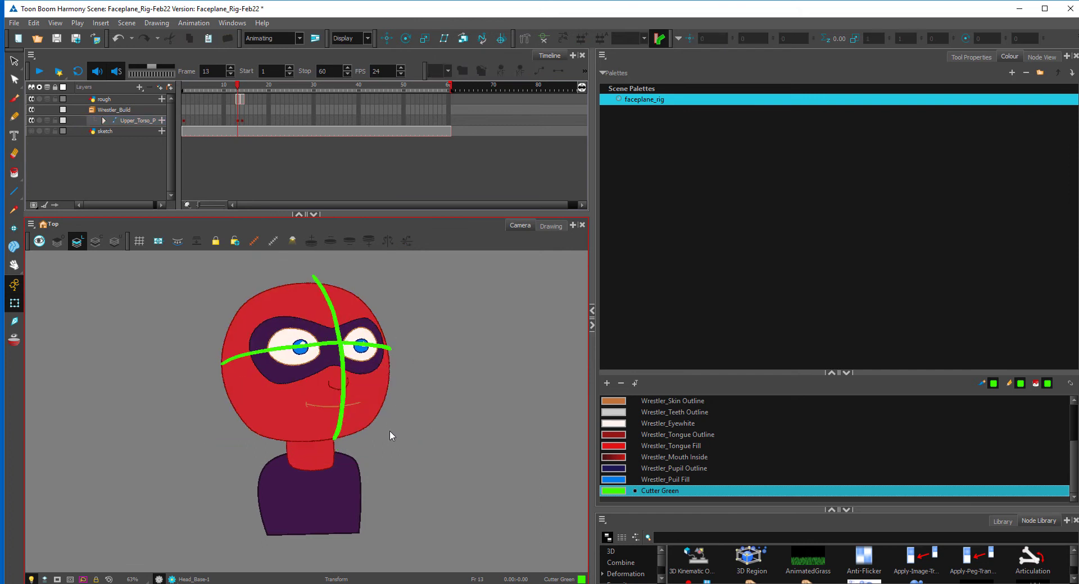
{"action": "key", "text": "period"}
- Skew the head base drawing slightly on frame 14 and flip between frames 13 and 14 to check the shape change
{"action": "left_click", "coordinate": [388, 401]}
{"action": "key", "text": "b"}
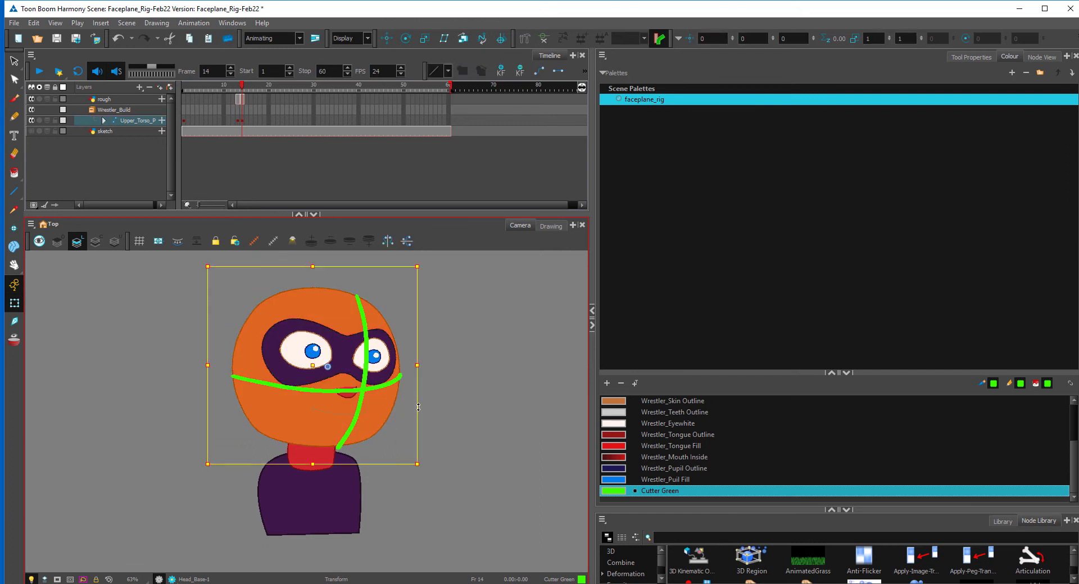
{"action": "left_click_drag", "start_coordinate": [418, 408], "coordinate": [417, 401]}
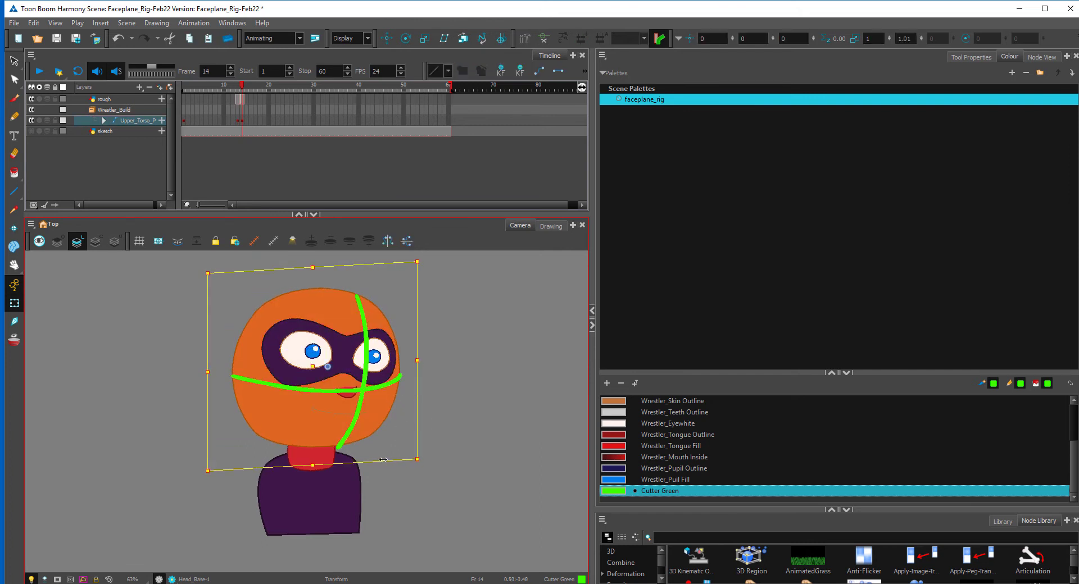
{"action": "key", "text": "comma"}
{"action": "key", "text": "period"}
{"action": "key", "text": "comma"}
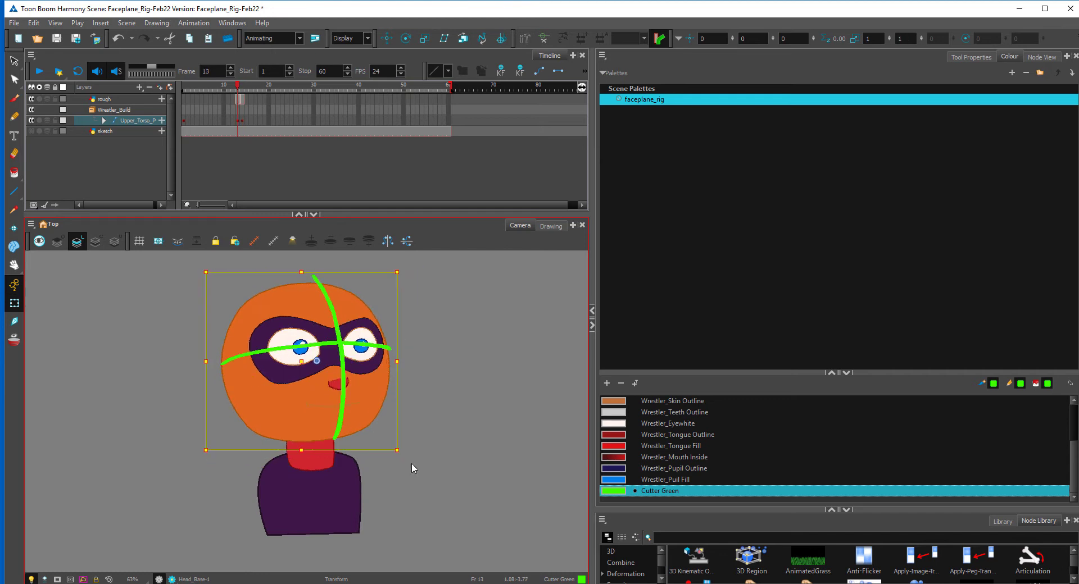
{"action": "key", "text": "period"}
{"action": "key", "text": "comma"}
{"action": "key", "text": "period"}
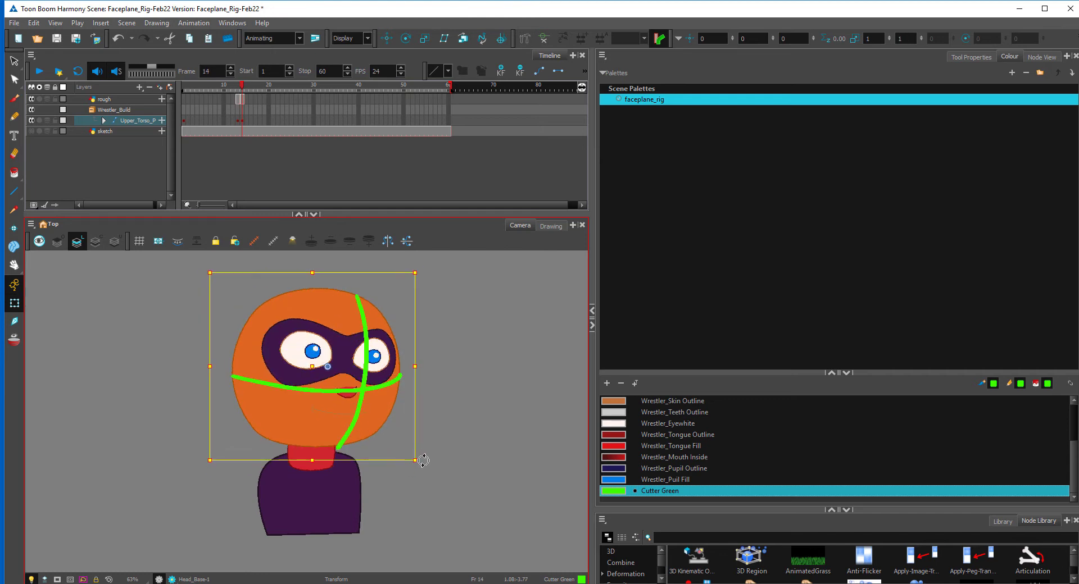
- Rotate the head base drawing slightly clockwise on frame 14 and compare its shape with frame 13
{"action": "key", "text": "comma"}
{"action": "key", "text": "period"}
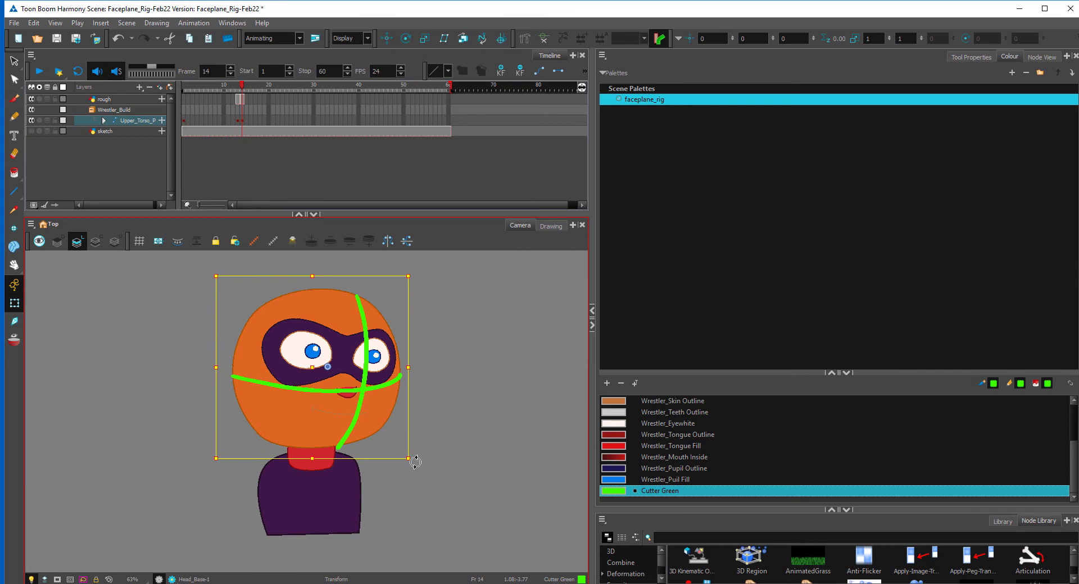
{"action": "left_click_drag", "start_coordinate": [415, 462], "coordinate": [392, 486]}
{"action": "key", "text": "comma"}
{"action": "key", "text": "period"}
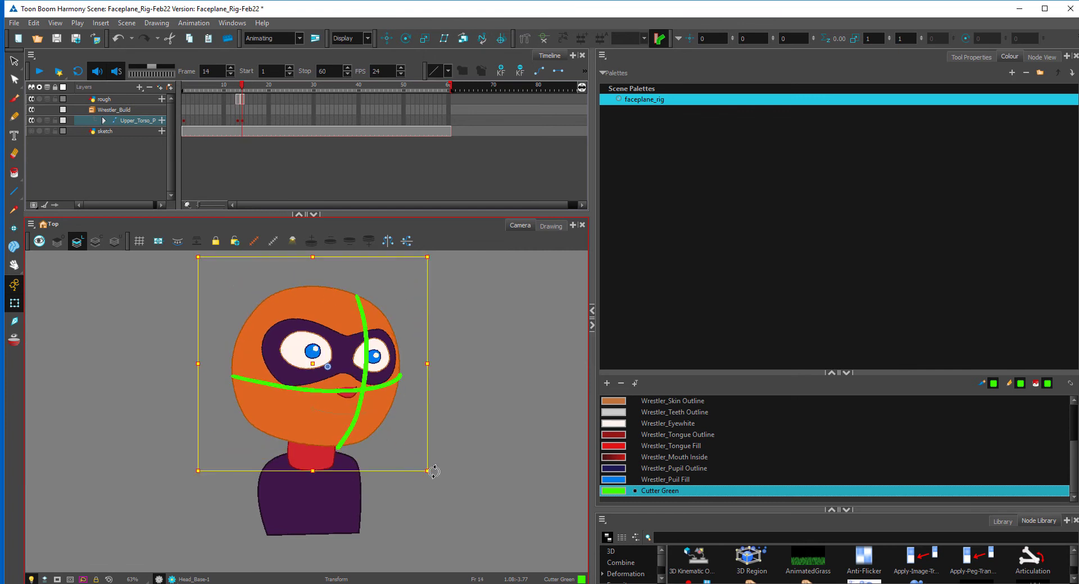
- Rotate the head base slightly counter-clockwise on frame 14, shift it a little right, and check the motion against frame 13
{"action": "left_click_drag", "start_coordinate": [432, 473], "coordinate": [439, 464]}
{"action": "left_click_drag", "start_coordinate": [374, 431], "coordinate": [376, 432]}
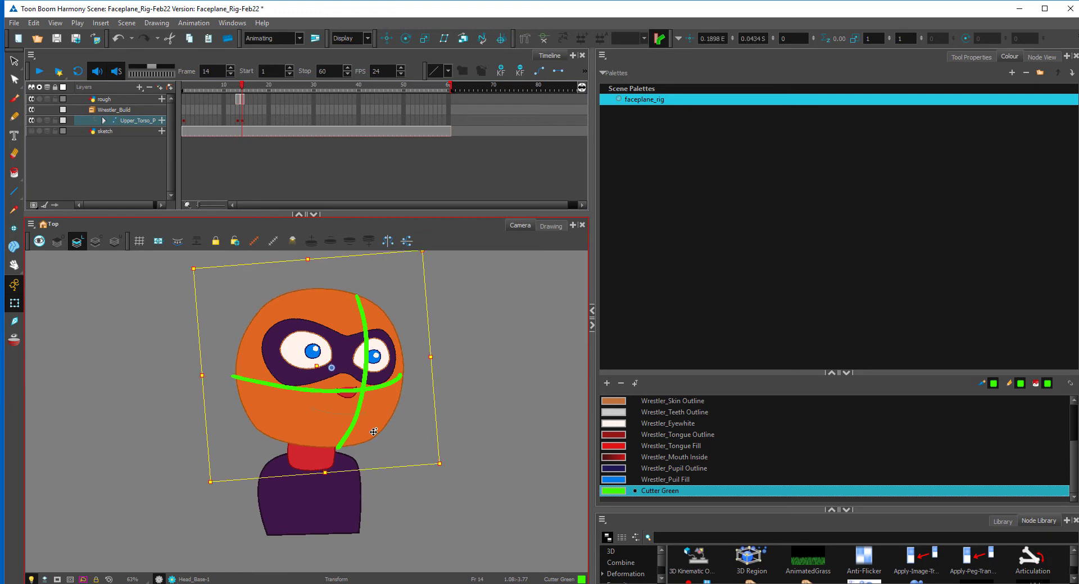
{"action": "key", "text": "comma"}
{"action": "key", "text": "period"}
{"action": "left_click", "coordinate": [444, 432]}
{"action": "key", "text": "comma"}
{"action": "key", "text": "period"}
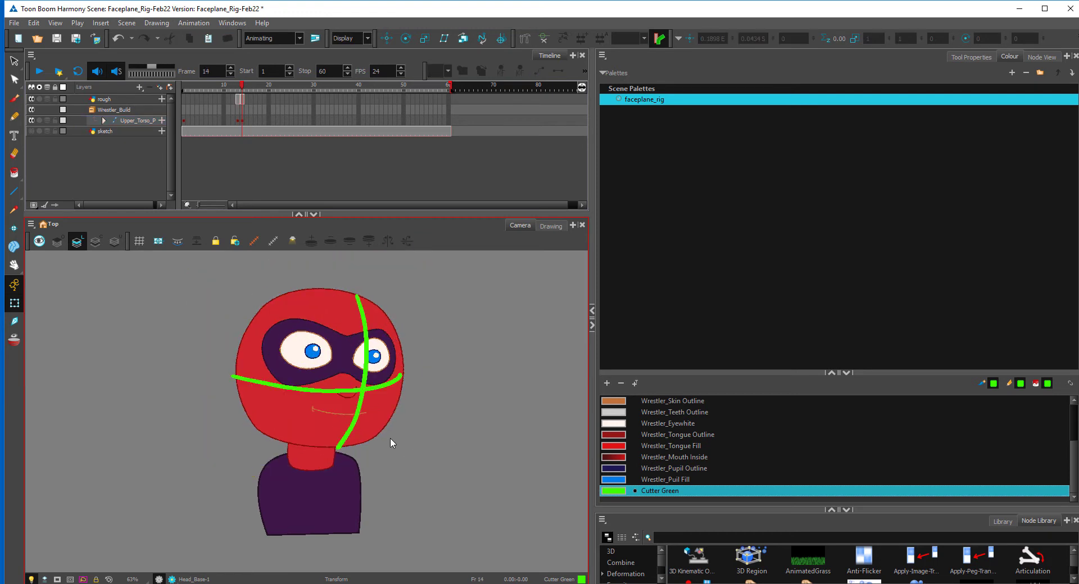
{"action": "key", "text": "comma"}
{"action": "key", "text": "period"}
- Select the whole facial features group on frame 14, move it slightly right and down, and adjust its rotation
{"action": "left_click", "coordinate": [379, 430]}
{"action": "left_click", "coordinate": [449, 392]}
{"action": "left_click", "coordinate": [387, 361]}
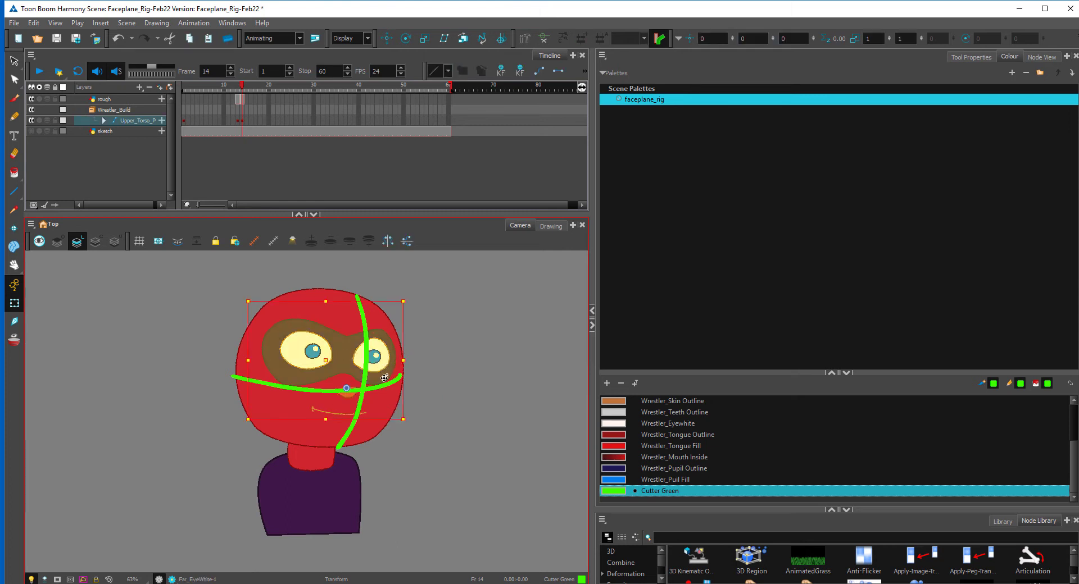
{"action": "left_click_drag", "start_coordinate": [385, 376], "coordinate": [398, 385]}
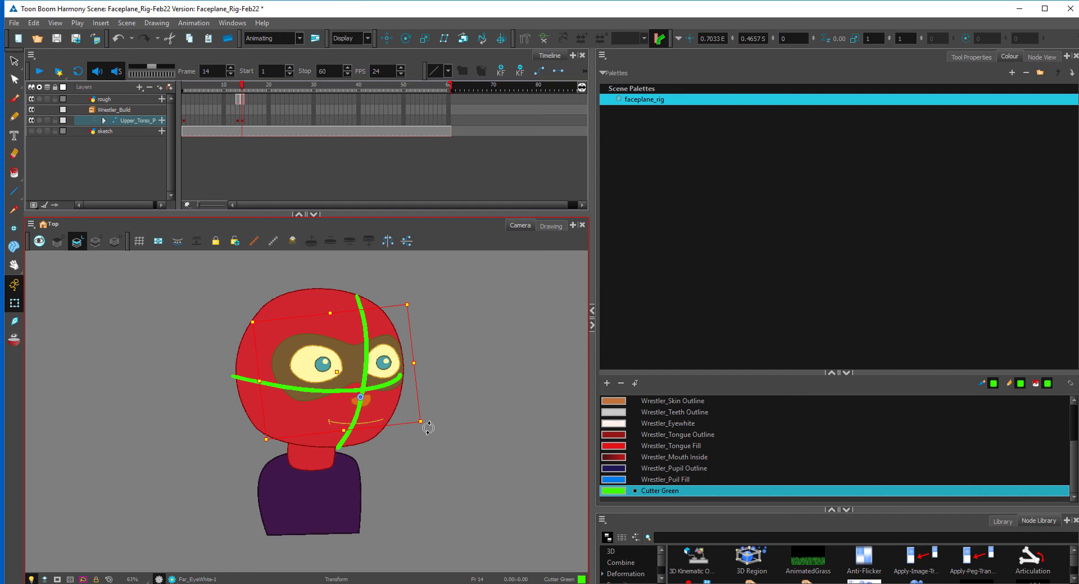
{"action": "left_click", "coordinate": [430, 428]}
- Move the facial features group straight down so the eyes sit on the horizontal guide line
{"action": "left_click", "coordinate": [389, 367]}
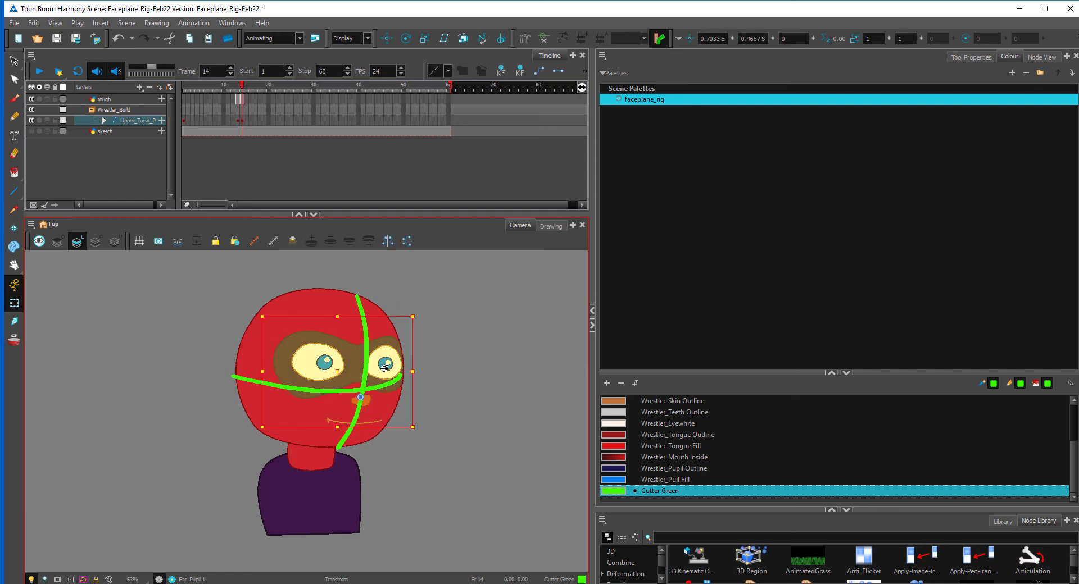
{"action": "left_click_drag", "start_coordinate": [389, 366], "coordinate": [392, 388]}
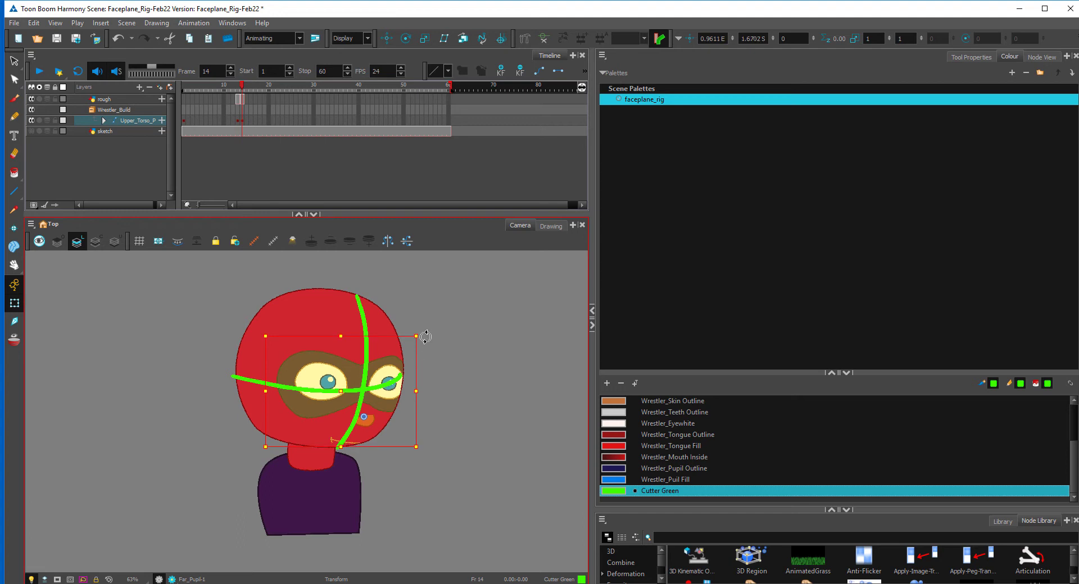
{"action": "left_click", "coordinate": [419, 393]}
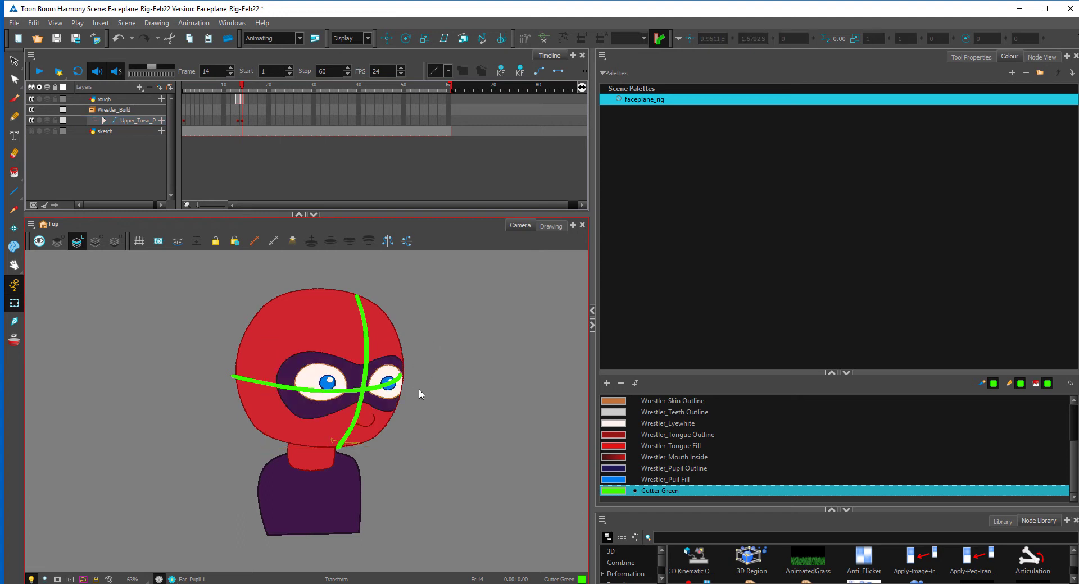
- Shift the mouth right and slightly up, move the nose a little right, and compare frame 14 with frame 13
{"action": "left_click", "coordinate": [332, 442]}
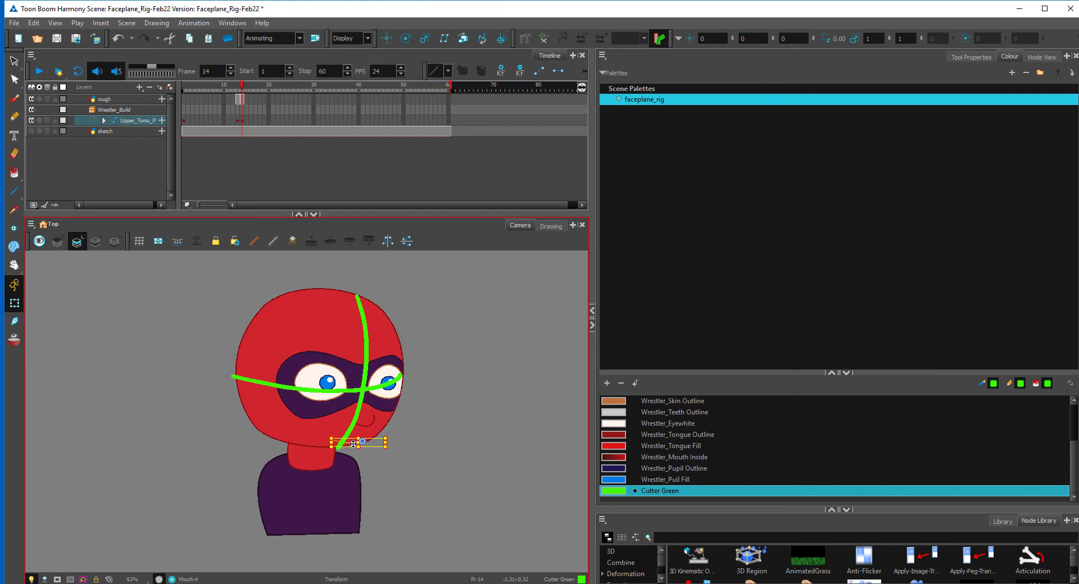
{"action": "left_click_drag", "start_coordinate": [353, 443], "coordinate": [377, 438]}
{"action": "left_click", "coordinate": [405, 423]}
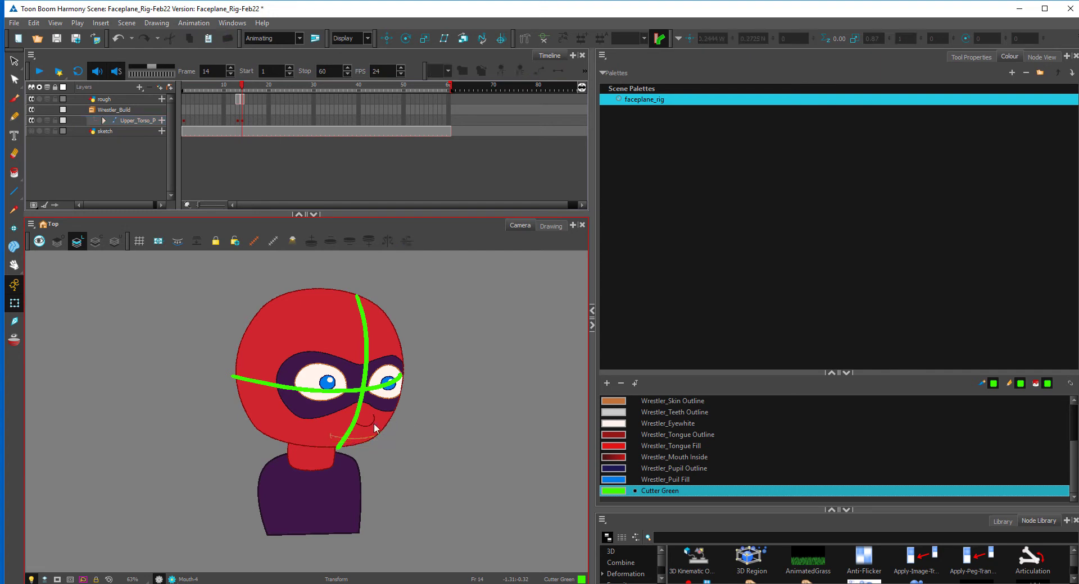
{"action": "left_click", "coordinate": [371, 427]}
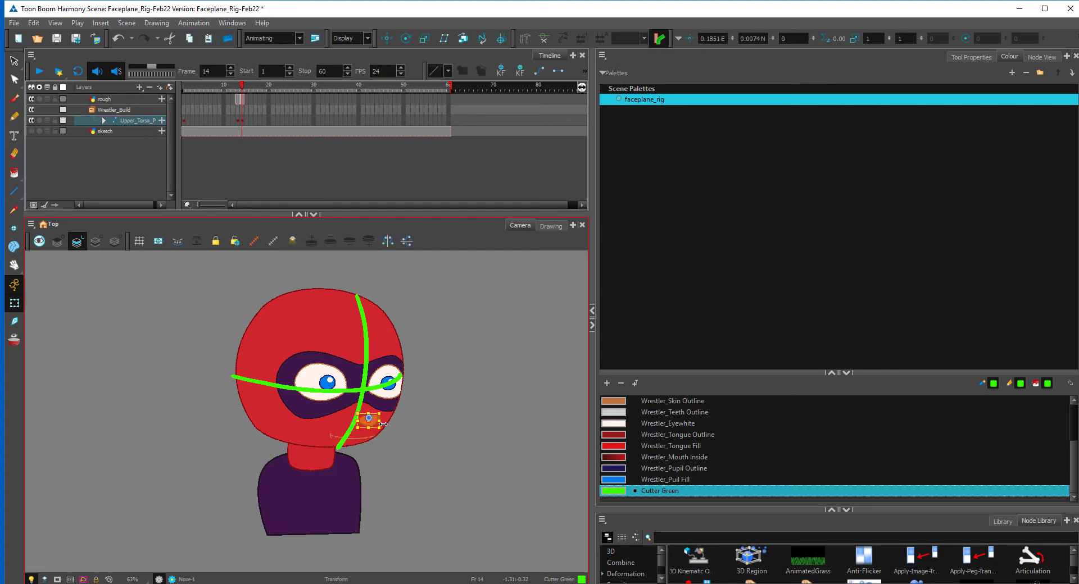
{"action": "left_click_drag", "start_coordinate": [388, 428], "coordinate": [392, 423]}
{"action": "key", "text": "comma"}
{"action": "key", "text": "period"}
- Move the whole facial features group slightly up and left on frame 14 and check it against frame 13
{"action": "left_click", "coordinate": [378, 427]}
{"action": "left_click_drag", "start_coordinate": [374, 420], "coordinate": [364, 415]}
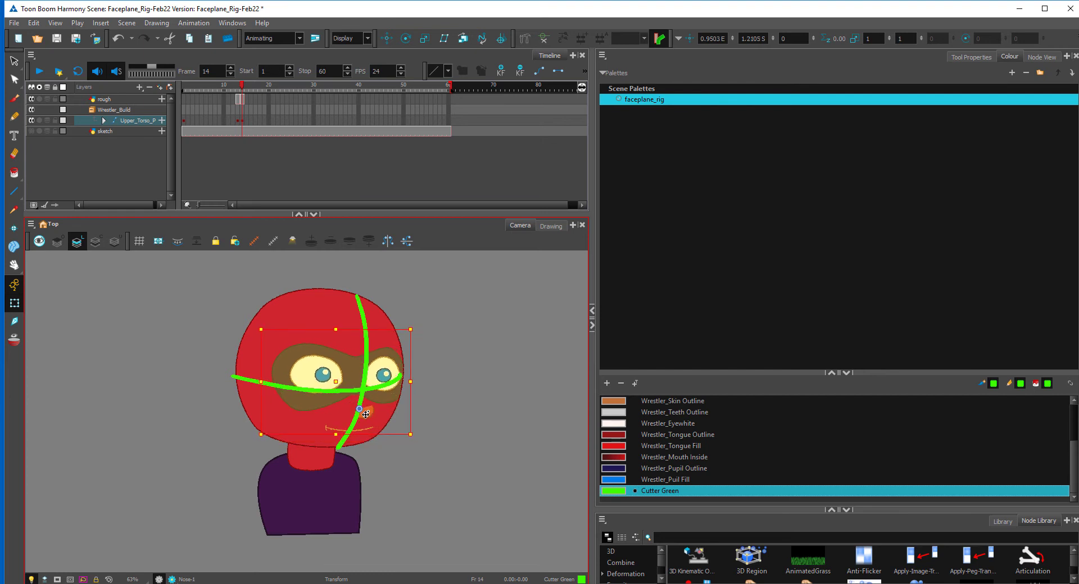
{"action": "key", "text": "comma"}
{"action": "key", "text": "period"}
{"action": "left_click", "coordinate": [418, 408]}
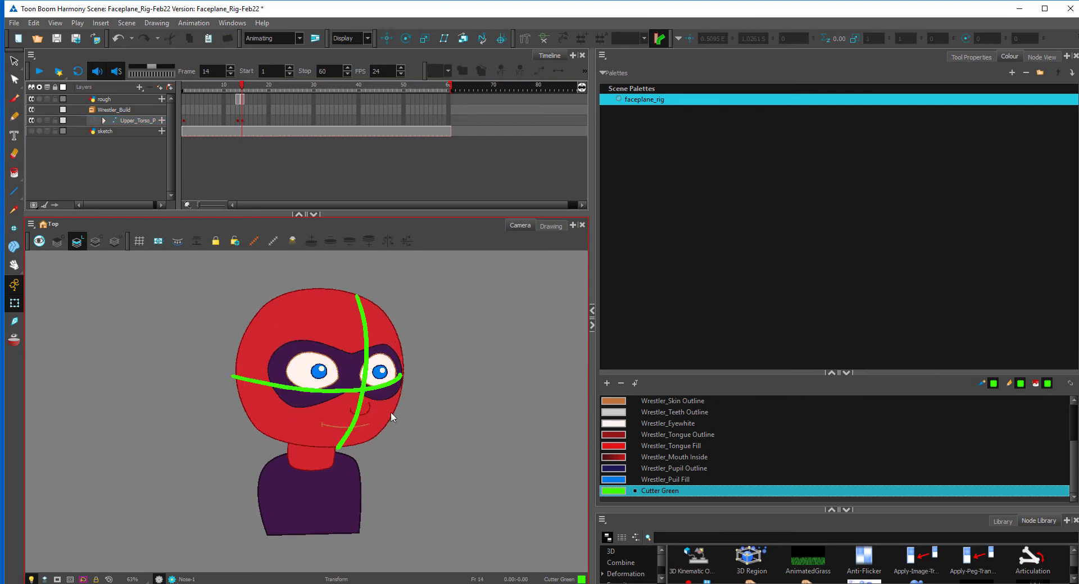
{"action": "left_click", "coordinate": [387, 397]}
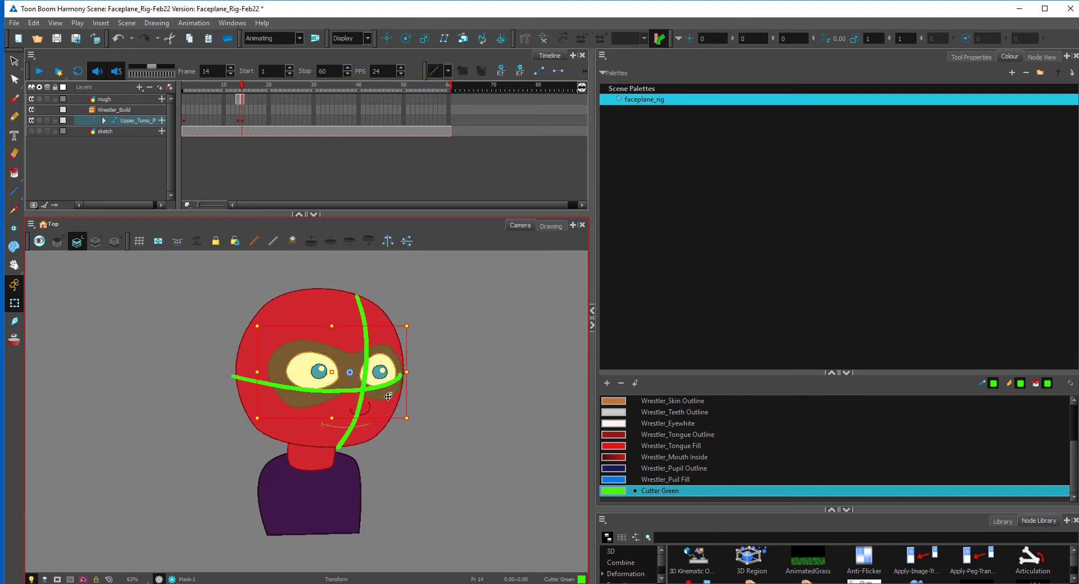
{"action": "left_click_drag", "start_coordinate": [388, 397], "coordinate": [418, 428]}
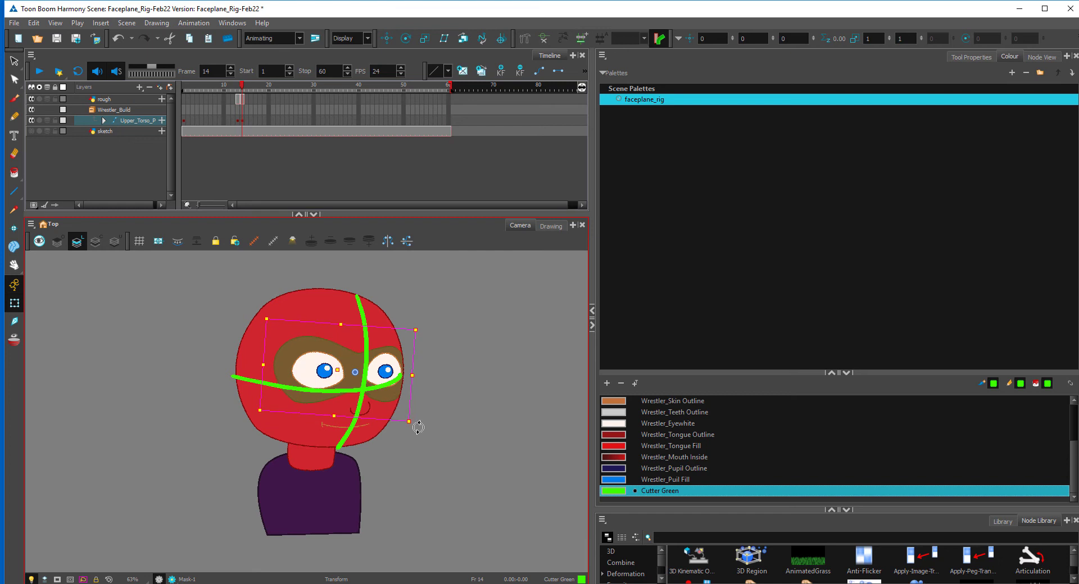
{"action": "left_click", "coordinate": [413, 409]}
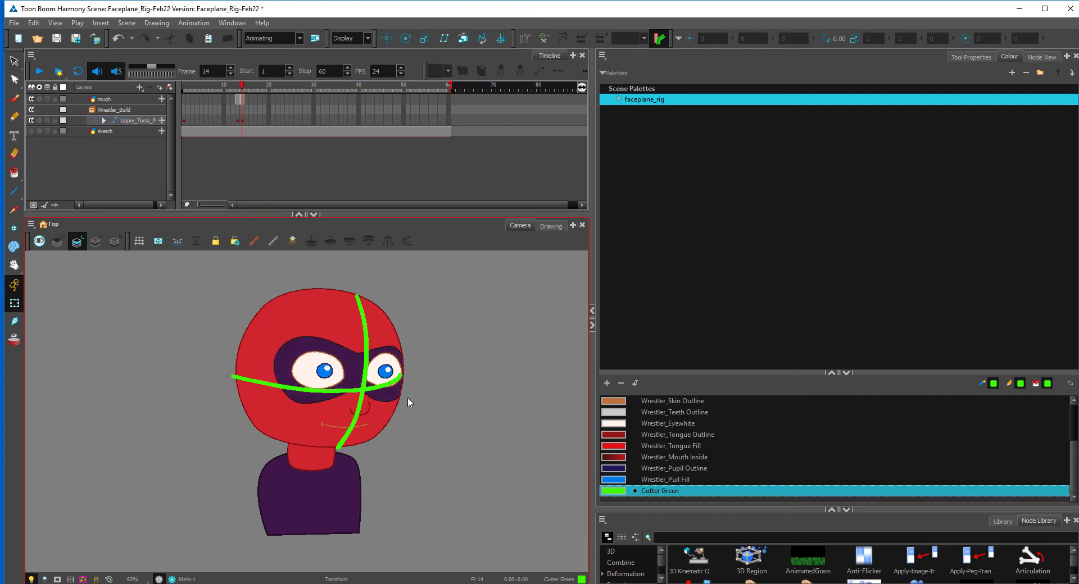
{"action": "key", "text": "ctrl+z"}
{"action": "key", "text": "ctrl+z"}
- Move the mask and eyes together slightly right on frame 14 and compare the pose with frame 13
{"action": "left_click", "coordinate": [389, 394]}
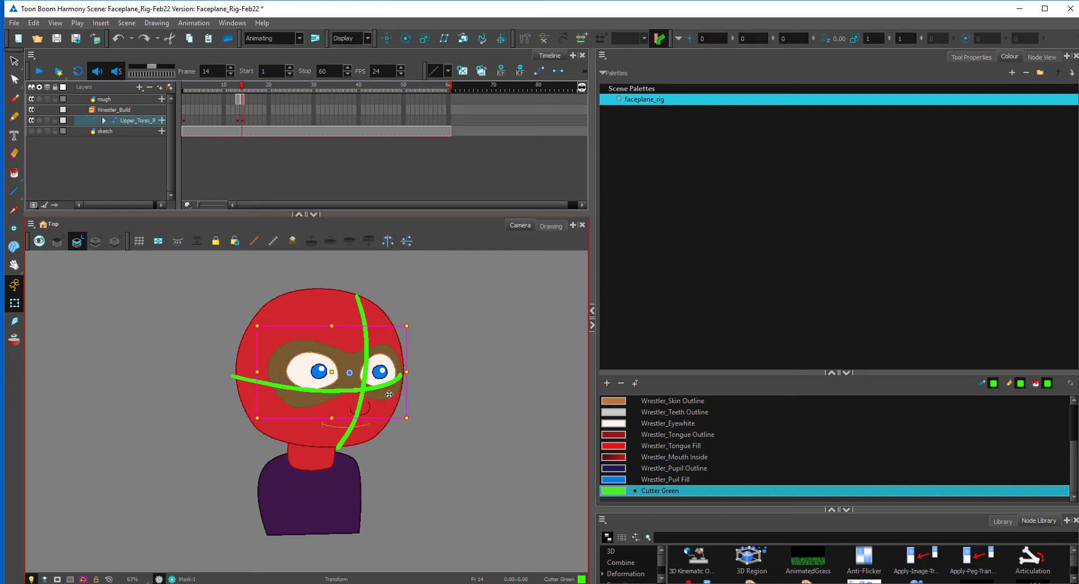
{"action": "left_click_drag", "start_coordinate": [389, 395], "coordinate": [398, 395]}
{"action": "left_click", "coordinate": [438, 406]}
{"action": "key", "text": "comma"}
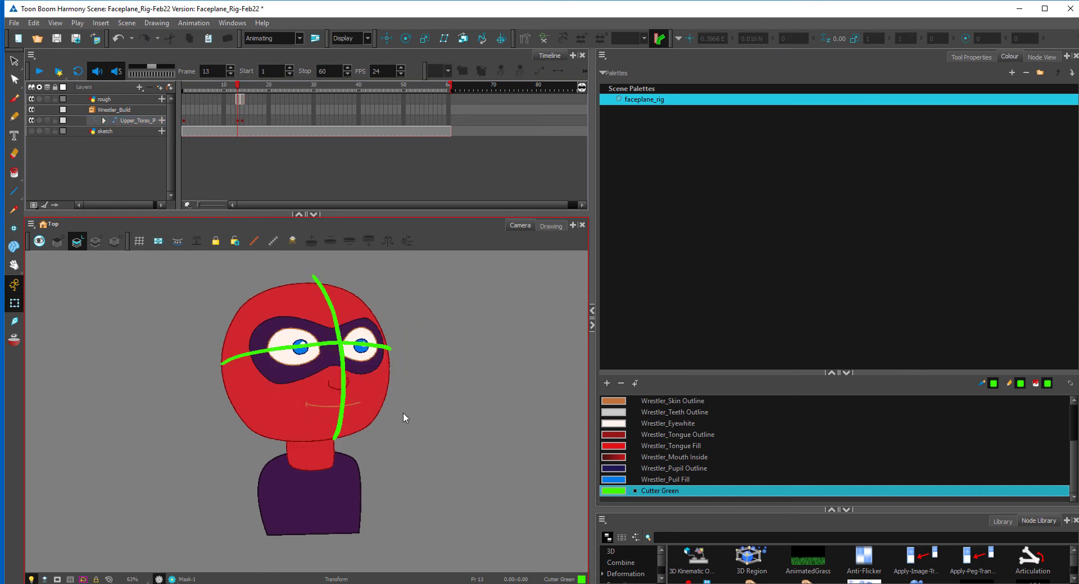
{"action": "key", "text": "period"}
{"action": "left_click", "coordinate": [392, 368]}
{"action": "key", "text": "b"}
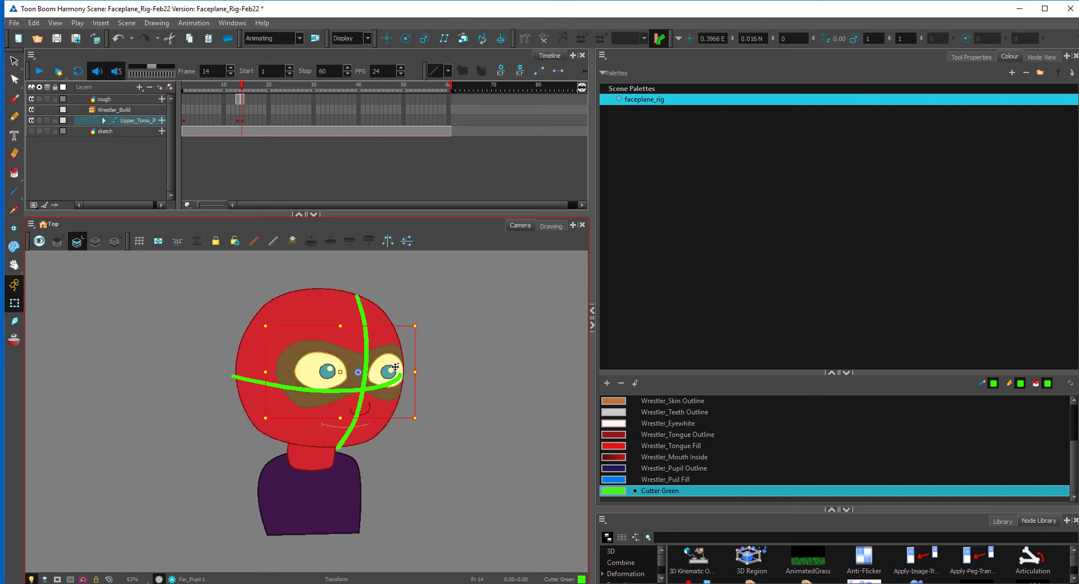
{"action": "left_click", "coordinate": [429, 353]}
{"action": "left_click", "coordinate": [396, 362]}
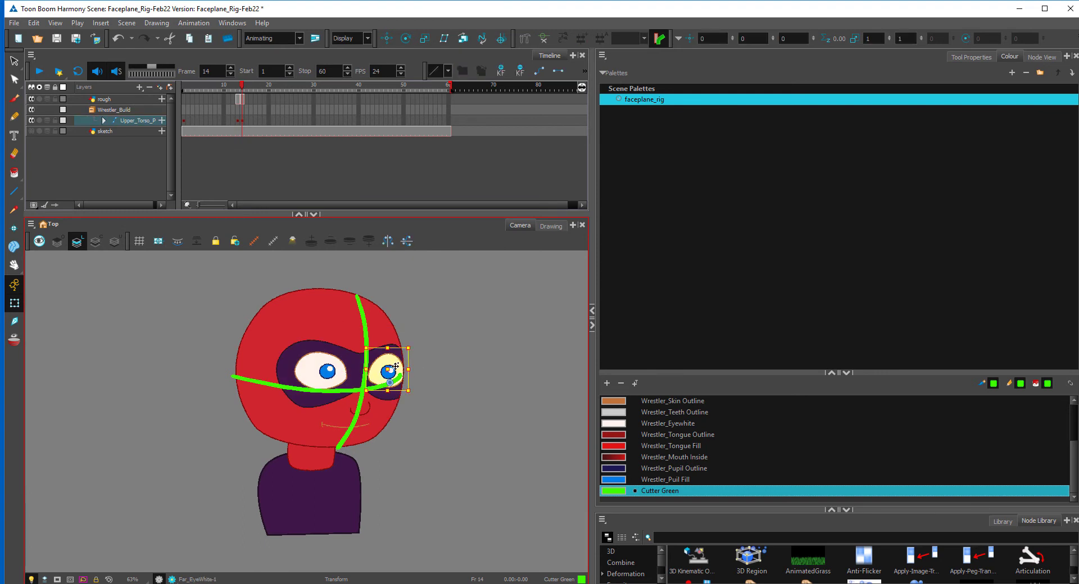
{"action": "left_click_drag", "start_coordinate": [396, 365], "coordinate": [398, 364]}
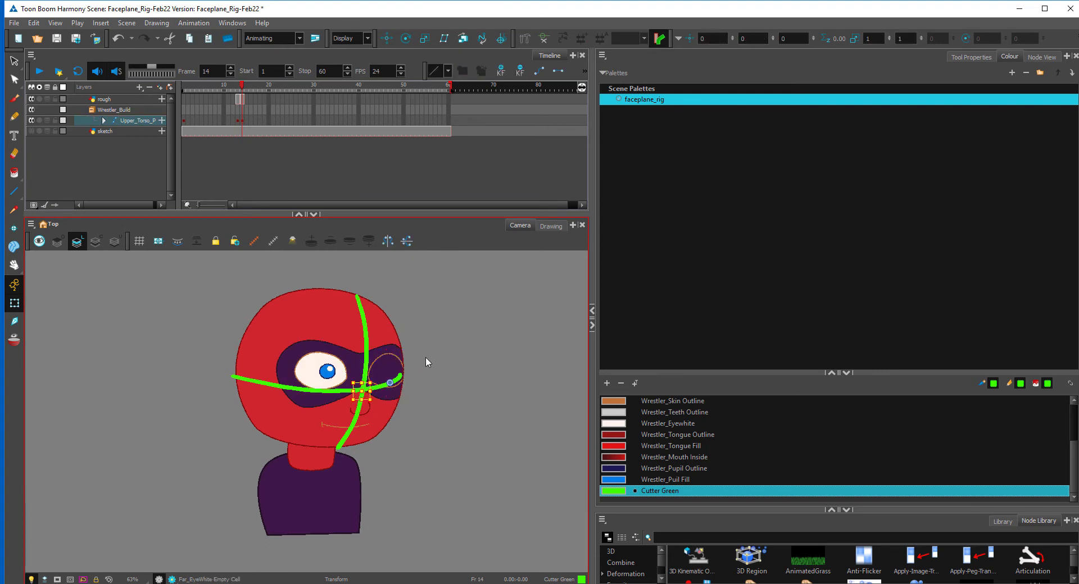
{"action": "key", "text": "ctrl+z"}
{"action": "key", "text": "b"}
{"action": "key", "text": "b"}
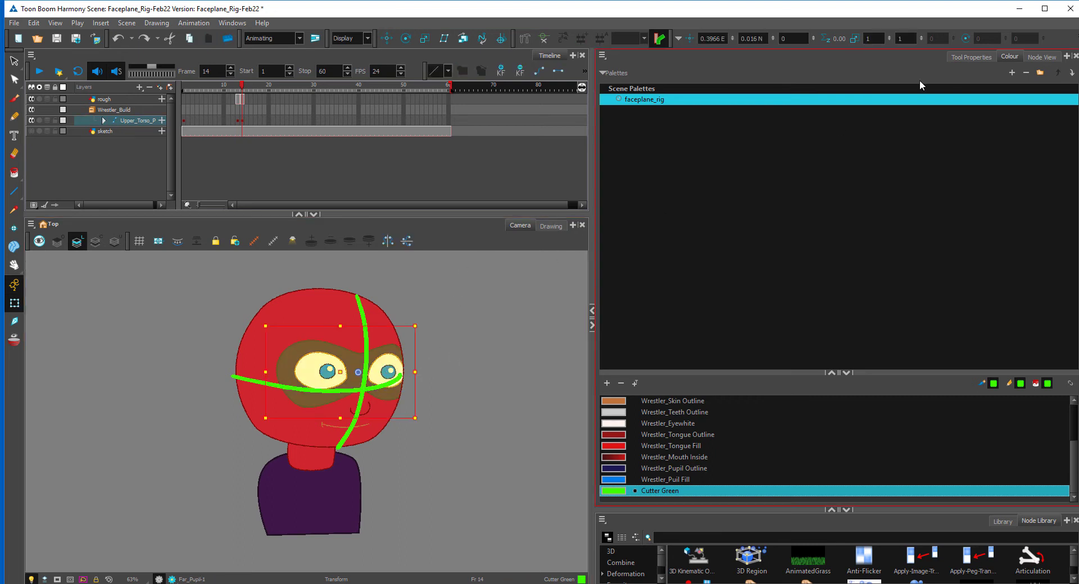
- Examine the far eye's peg connections beneath Masked_Eyes_Master-Peg in the rig's node network
{"action": "left_click", "coordinate": [1037, 57]}
{"action": "left_click", "coordinate": [871, 294]}
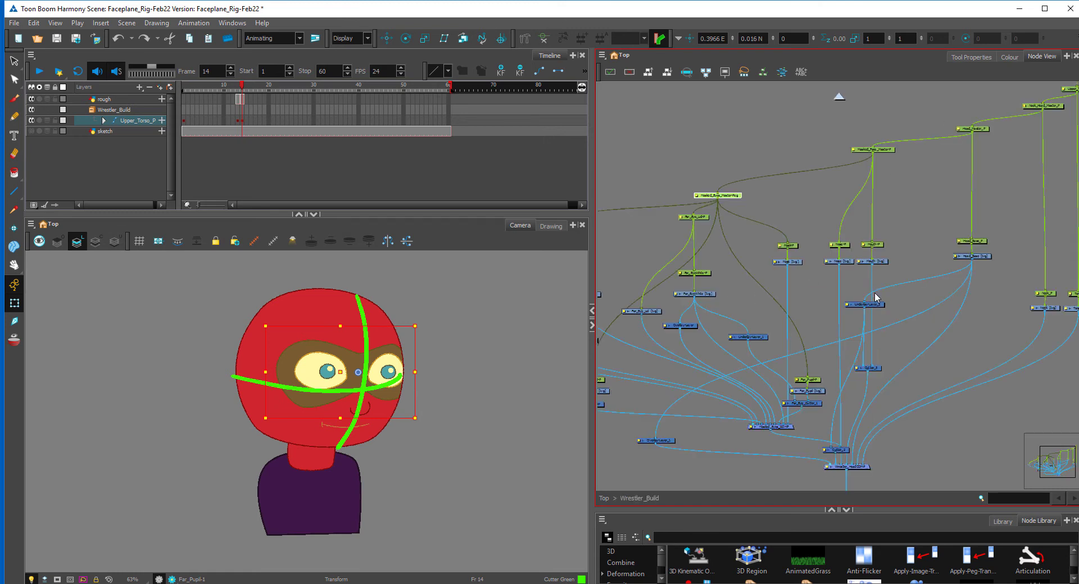
{"action": "scroll", "coordinate": [808, 269], "scroll_direction": "up", "scroll_amount": 4}
{"action": "left_click_drag", "start_coordinate": [705, 264], "coordinate": [845, 335]}
{"action": "left_click_drag", "start_coordinate": [768, 191], "coordinate": [756, 206]}
{"action": "left_click_drag", "start_coordinate": [806, 244], "coordinate": [815, 251]}
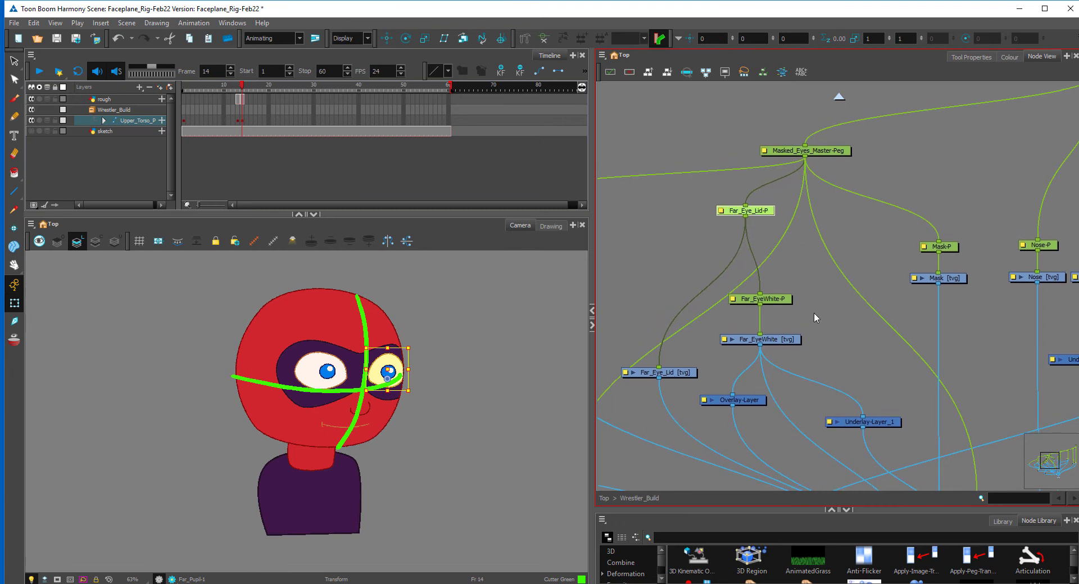
{"action": "left_click_drag", "start_coordinate": [814, 313], "coordinate": [812, 271]}
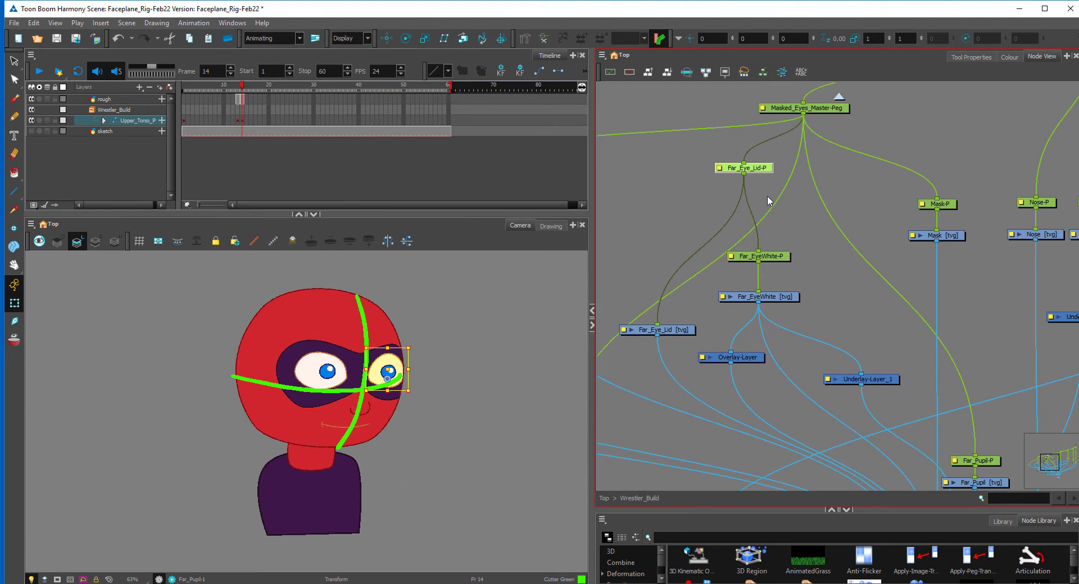
{"action": "left_click", "coordinate": [768, 196]}
{"action": "left_click_drag", "start_coordinate": [761, 170], "coordinate": [759, 168]}
{"action": "left_click", "coordinate": [779, 258]}
{"action": "mouse_move", "coordinate": [830, 273]}
{"action": "left_mouse_down"}
{"action": "mouse_move", "coordinate": [828, 292]}
{"action": "mouse_move", "coordinate": [822, 283]}
{"action": "left_mouse_up"}
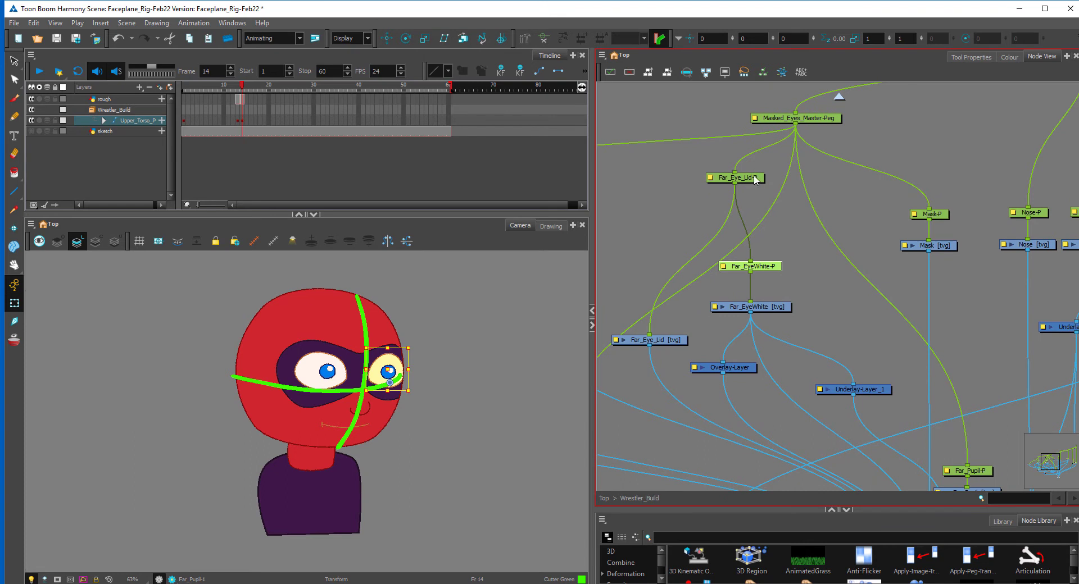
- Reparent the far pupil by connecting Far_Eye_Lid-P to Far_Pupil-P
{"action": "left_click_drag", "start_coordinate": [756, 179], "coordinate": [748, 194]}
{"action": "left_click_drag", "start_coordinate": [799, 255], "coordinate": [790, 216]}
{"action": "left_click_drag", "start_coordinate": [718, 161], "coordinate": [958, 427]}
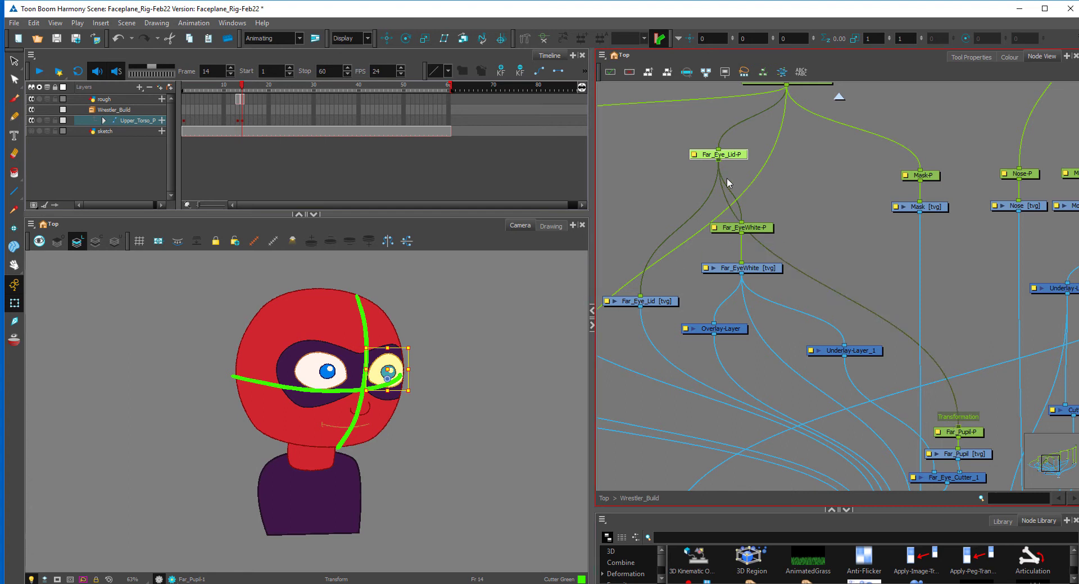
- Reparent the close eye's pupil by connecting CL_Eye_Lid-P to CL_Pupil-P
{"action": "left_click_drag", "start_coordinate": [725, 159], "coordinate": [738, 139]}
{"action": "left_click_drag", "start_coordinate": [709, 219], "coordinate": [937, 275]}
{"action": "left_click_drag", "start_coordinate": [800, 240], "coordinate": [912, 198]}
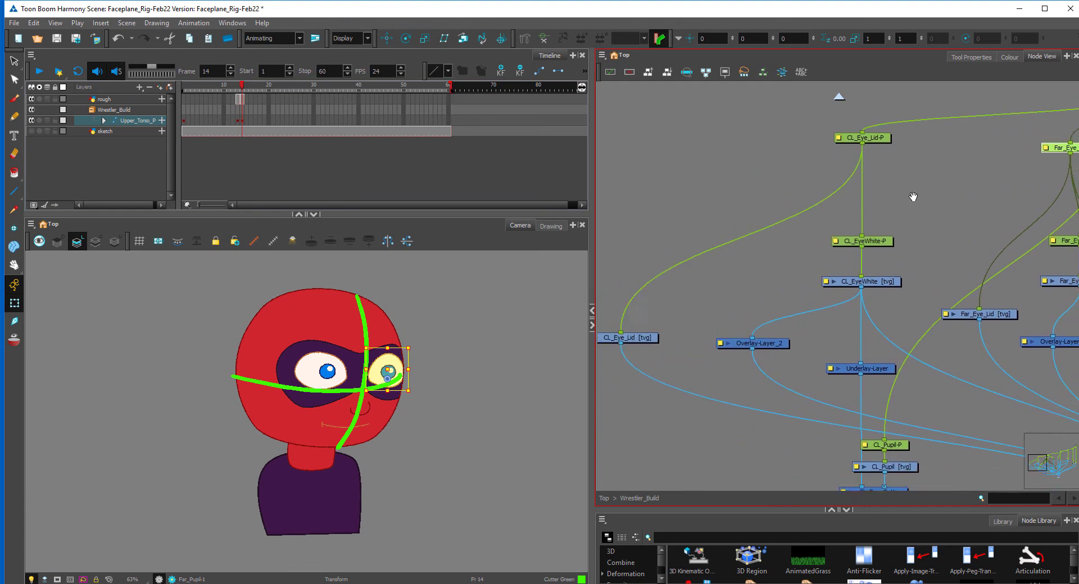
{"action": "left_click_drag", "start_coordinate": [1045, 227], "coordinate": [835, 176]}
{"action": "left_click_drag", "start_coordinate": [746, 198], "coordinate": [754, 233]}
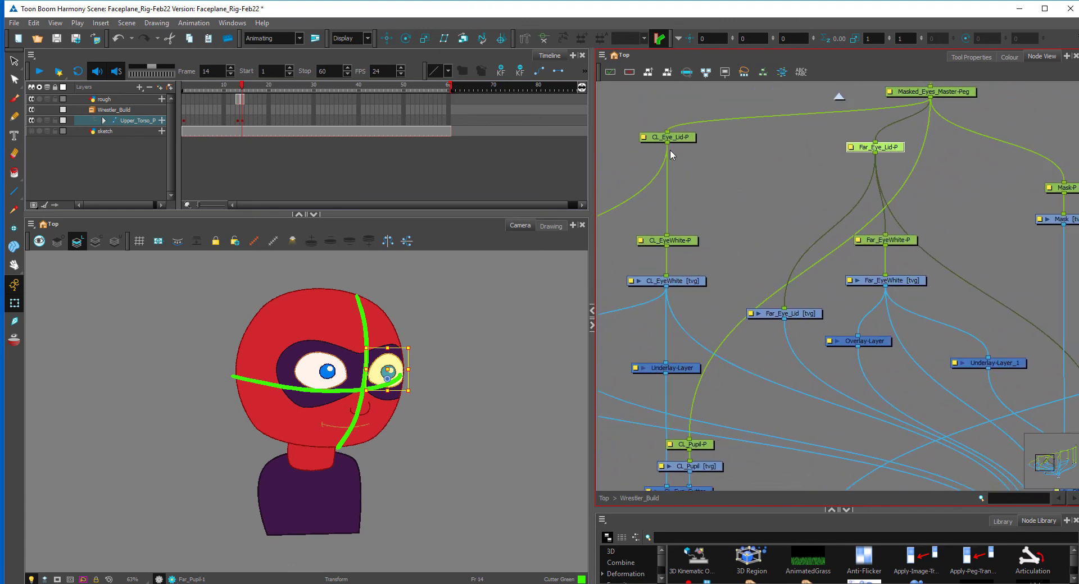
{"action": "left_click_drag", "start_coordinate": [666, 144], "coordinate": [688, 442]}
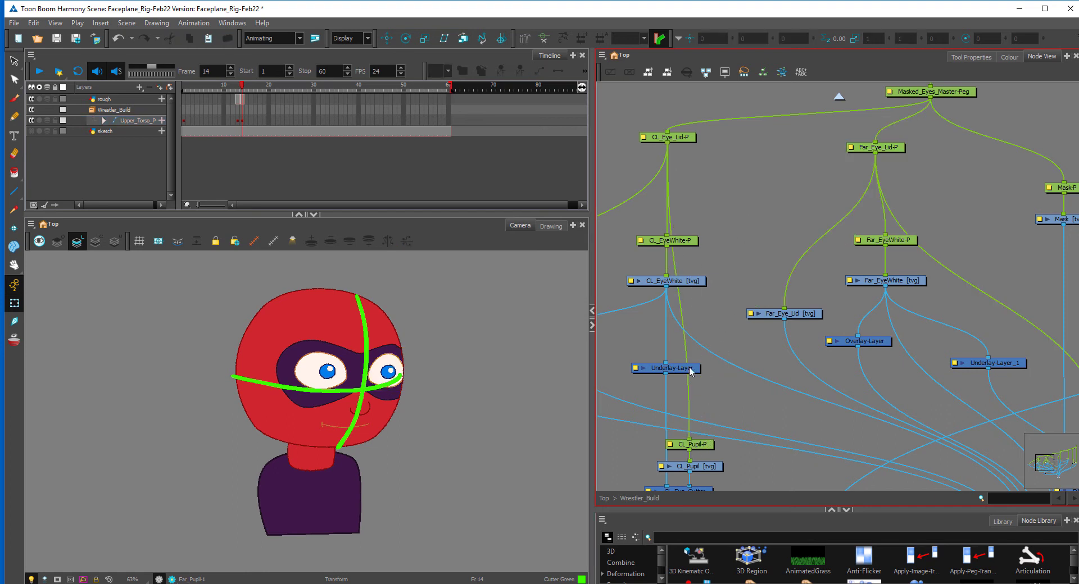
- Select the whole far eye with its pupil, nudge it slightly right on frame 14, and compare with frame 13
{"action": "left_click", "coordinate": [390, 372]}
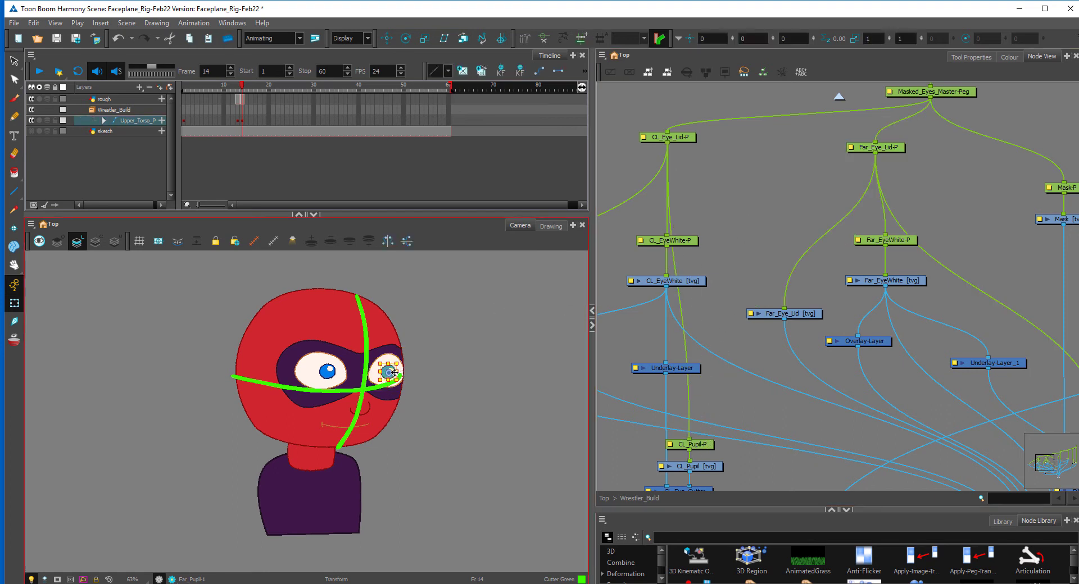
{"action": "key", "text": "b"}
{"action": "key", "text": "b"}
{"action": "left_click_drag", "start_coordinate": [396, 366], "coordinate": [403, 368]}
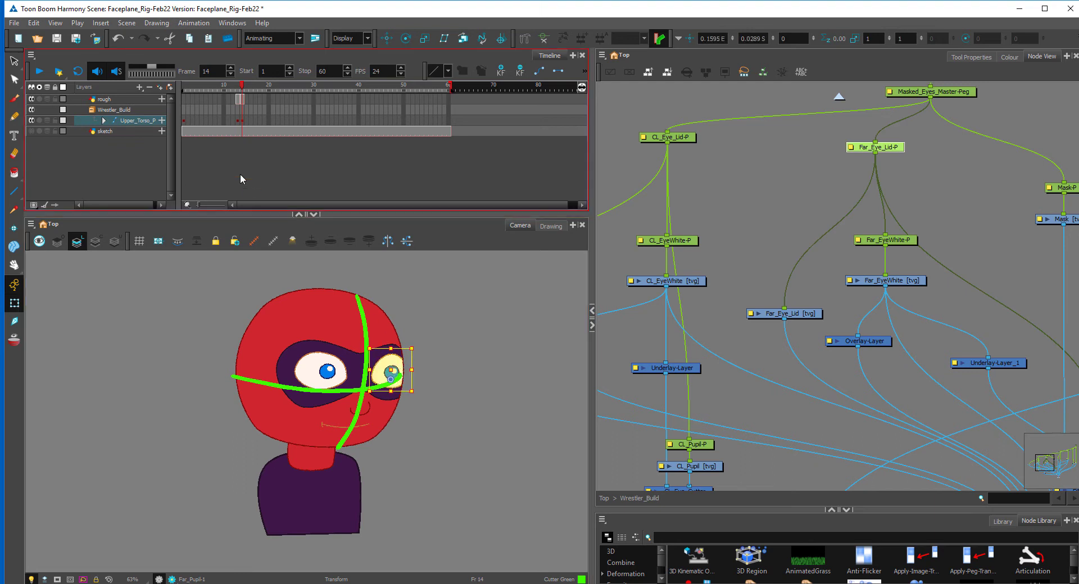
{"action": "left_click", "coordinate": [237, 121]}
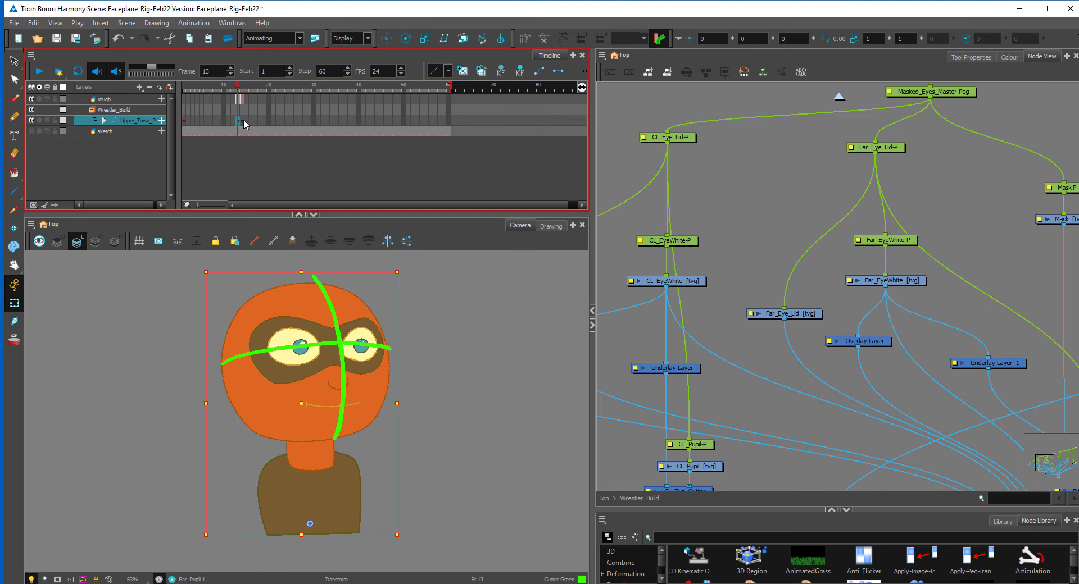
{"action": "left_click", "coordinate": [242, 120]}
{"action": "left_click", "coordinate": [460, 356]}
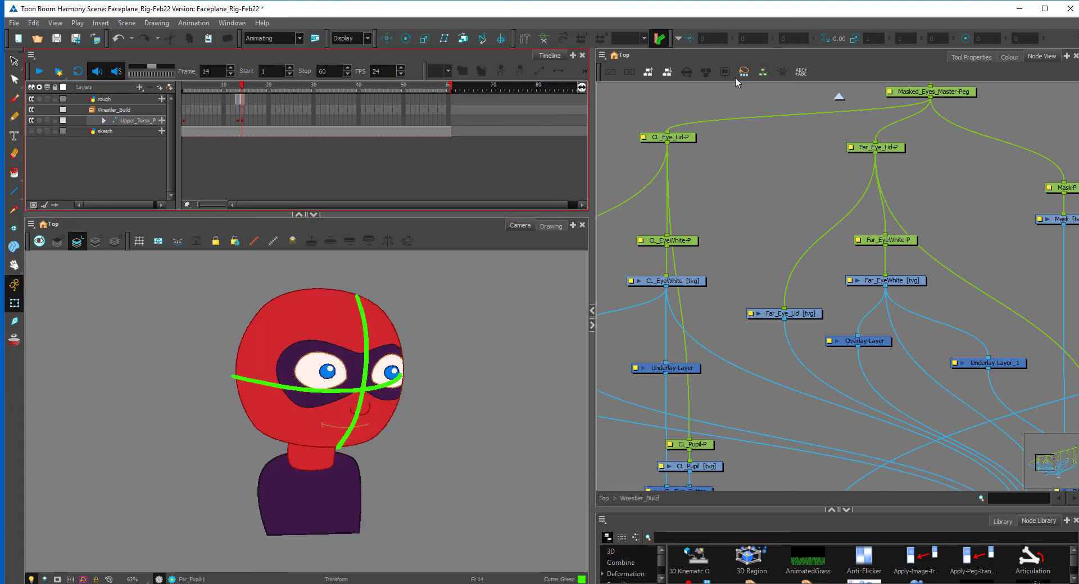
- Shift the whole close eye and the whole far eye slightly right and down on frame 14 to follow the guides
{"action": "left_click", "coordinate": [332, 372]}
{"action": "left_click_drag", "start_coordinate": [336, 372], "coordinate": [344, 376]}
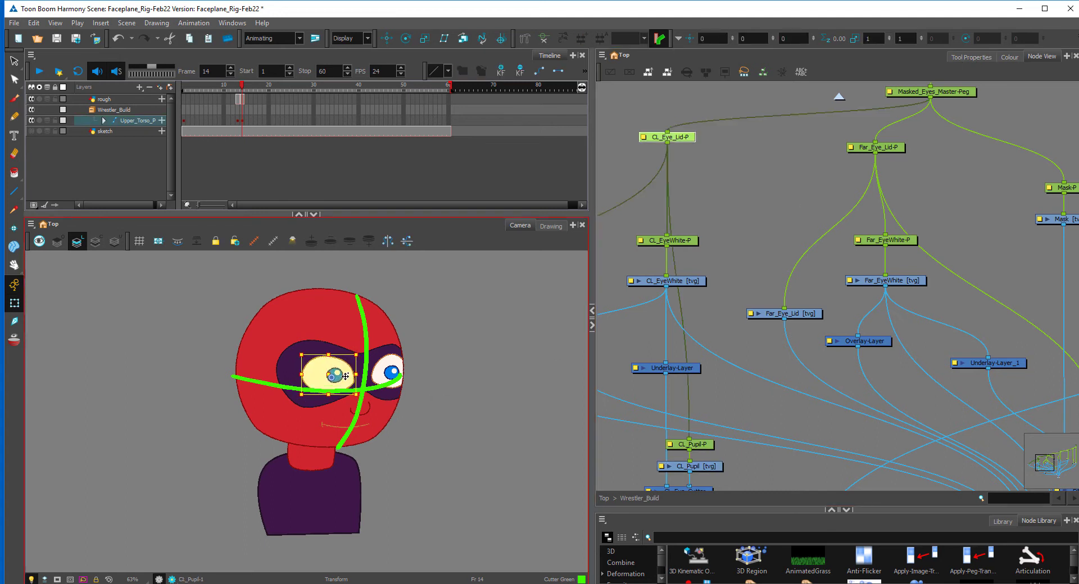
{"action": "left_click", "coordinate": [392, 378]}
{"action": "key", "text": "b"}
{"action": "key", "text": "b"}
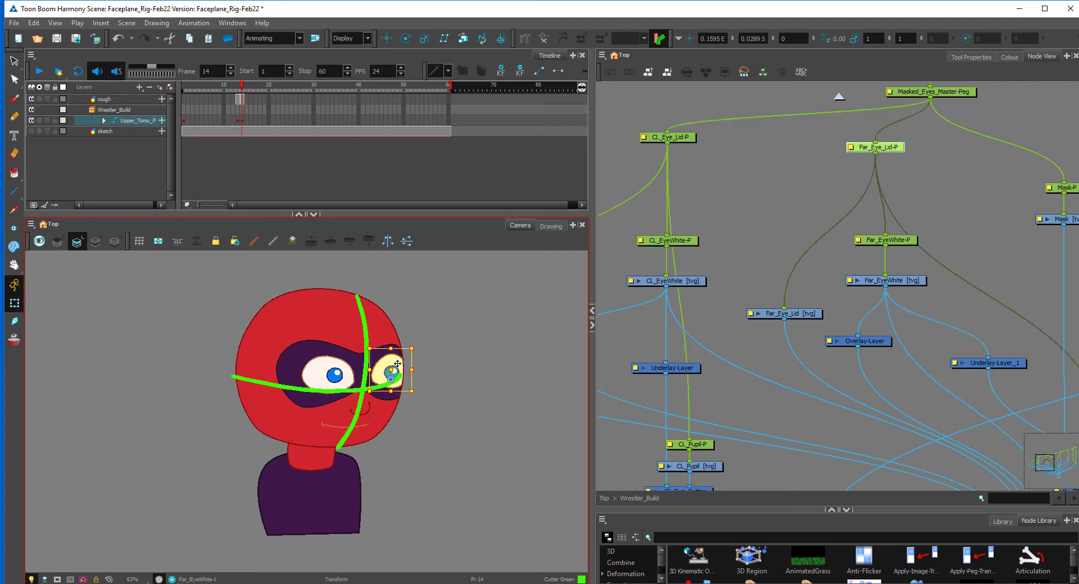
{"action": "mouse_move", "coordinate": [397, 364]}
{"action": "left_mouse_down"}
{"action": "mouse_move", "coordinate": [416, 346]}
{"action": "mouse_move", "coordinate": [405, 350]}
{"action": "left_mouse_up"}
{"action": "mouse_move", "coordinate": [396, 366]}
{"action": "left_mouse_down"}
{"action": "mouse_move", "coordinate": [359, 349]}
{"action": "mouse_move", "coordinate": [347, 375]}
{"action": "mouse_move", "coordinate": [424, 335]}
{"action": "left_mouse_up"}
{"action": "left_click", "coordinate": [346, 381]}
{"action": "key", "text": "b"}
{"action": "key", "text": "b"}
- Select the mask's peg and squash the mask to 1.01 by 0.85 scale on frame 14, comparing with frame 13
{"action": "left_click", "coordinate": [419, 351]}
{"action": "left_click", "coordinate": [378, 353]}
{"action": "key", "text": "b"}
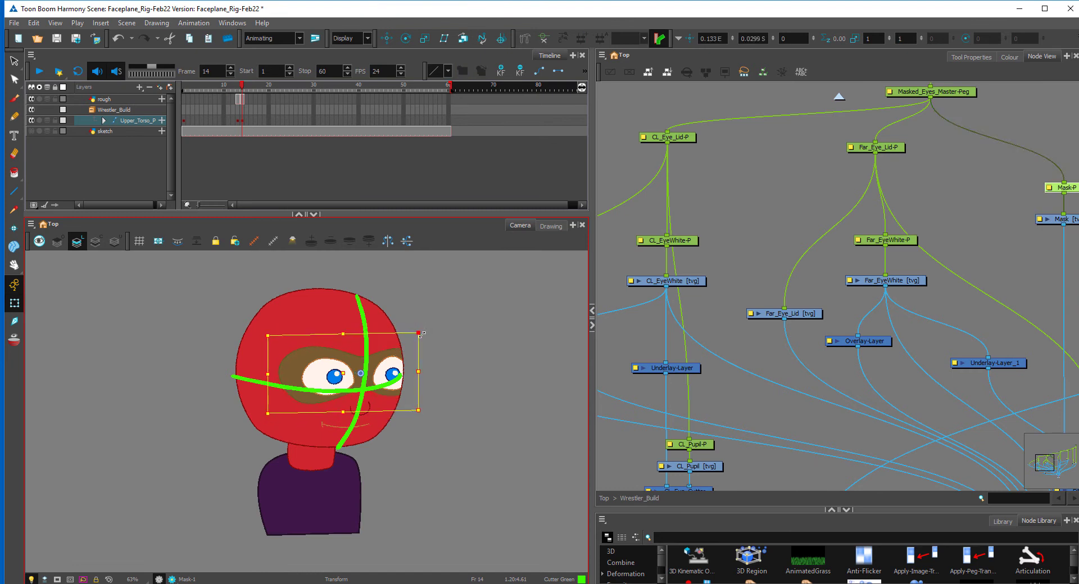
{"action": "key", "text": "comma"}
{"action": "key", "text": "period"}
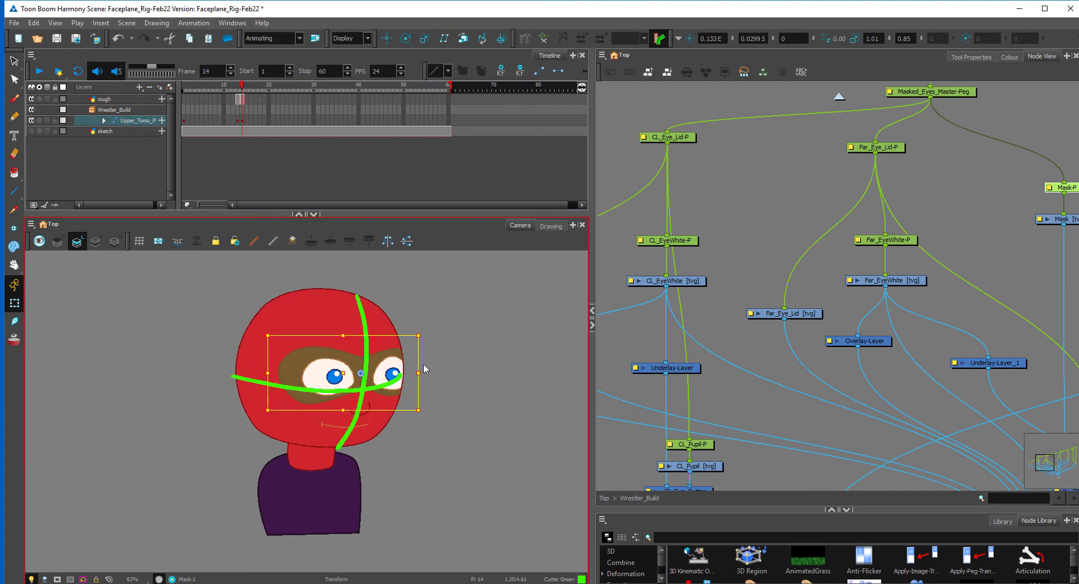
{"action": "key", "text": "comma"}
{"action": "key", "text": "period"}
- Adjust the mask's tilt and fit along the horizontal guide on frame 14, flipping to frame 13 to compare
{"action": "left_click_drag", "start_coordinate": [281, 336], "coordinate": [286, 336]}
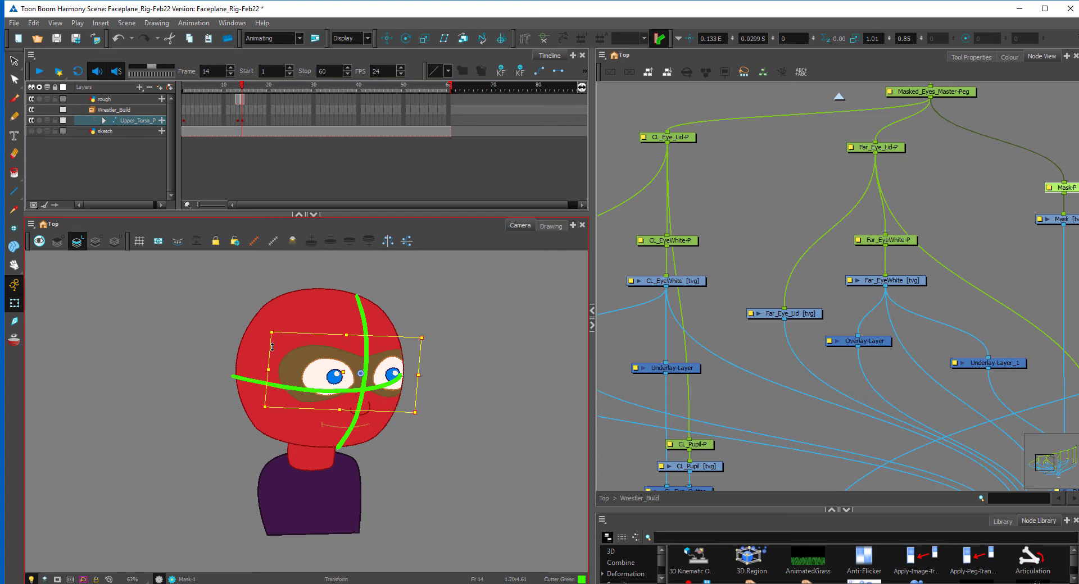
{"action": "key", "text": "comma"}
{"action": "key", "text": "period"}
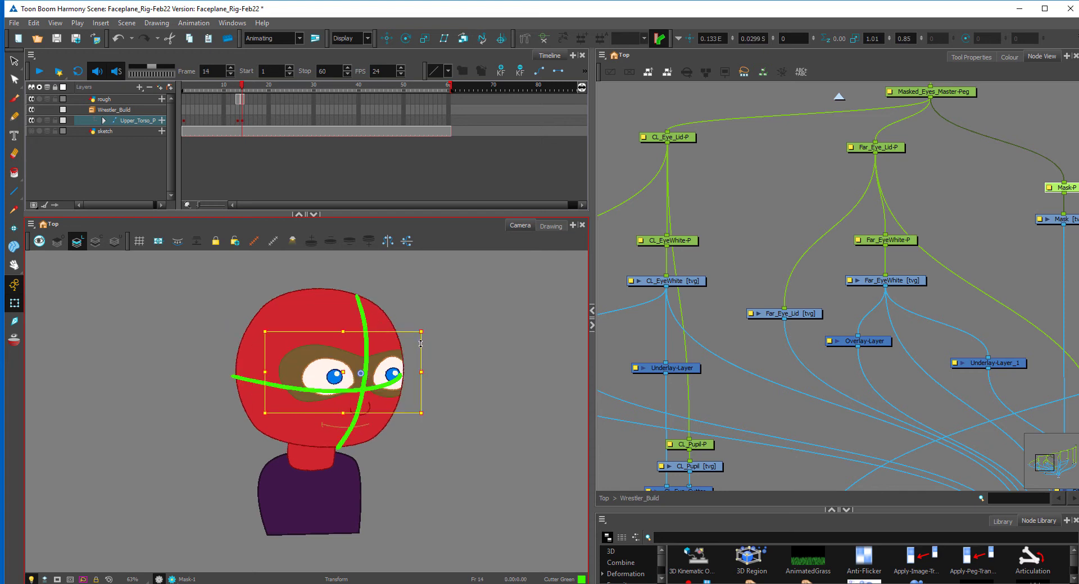
{"action": "left_click", "coordinate": [442, 350]}
{"action": "left_click_drag", "start_coordinate": [421, 342], "coordinate": [366, 358]}
{"action": "key", "text": "comma"}
{"action": "key", "text": "period"}
- Select the whole close eye, undo its last transform, and adjust its placement within the mask against frame 13
{"action": "left_click", "coordinate": [340, 368]}
{"action": "key", "text": "b"}
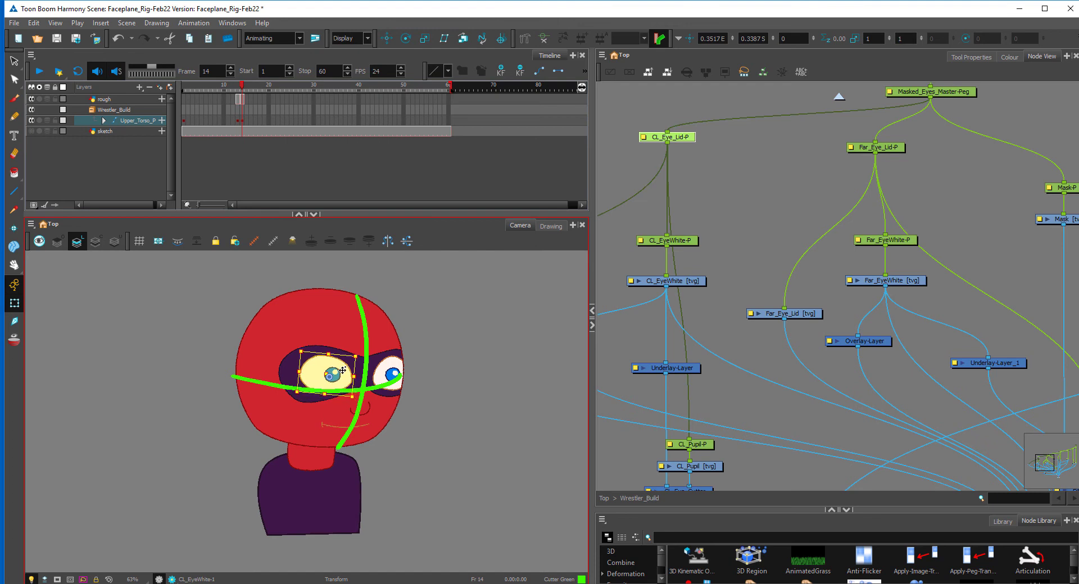
{"action": "key", "text": "ctrl+z"}
{"action": "key", "text": "comma"}
{"action": "key", "text": "period"}
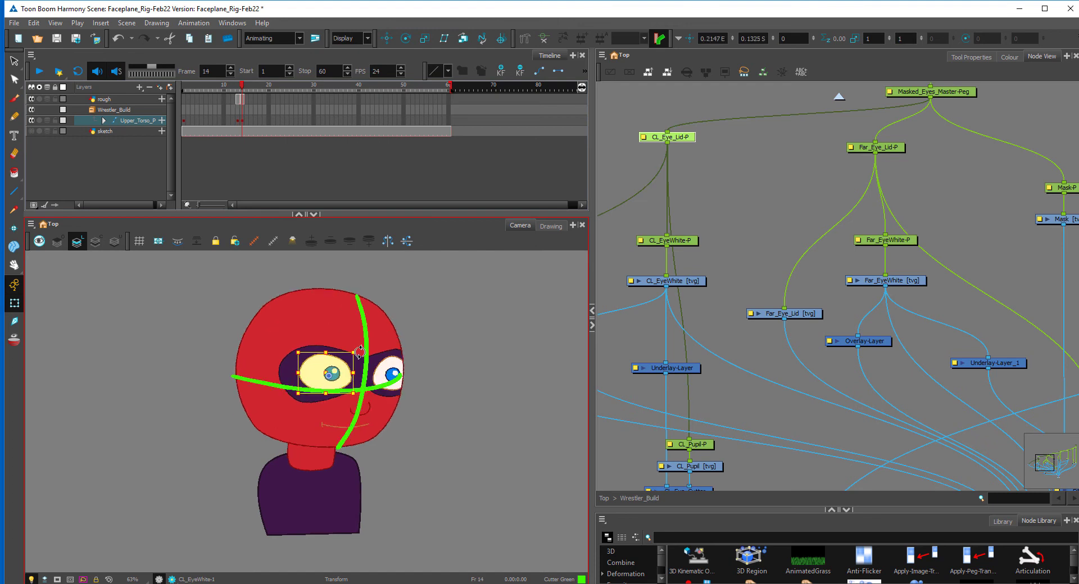
{"action": "key", "text": "comma"}
{"action": "key", "text": "period"}
- Scale the whole far eye to 1.02 by 0.94 and reposition it within the mask near the head's edge
{"action": "left_click", "coordinate": [393, 365]}
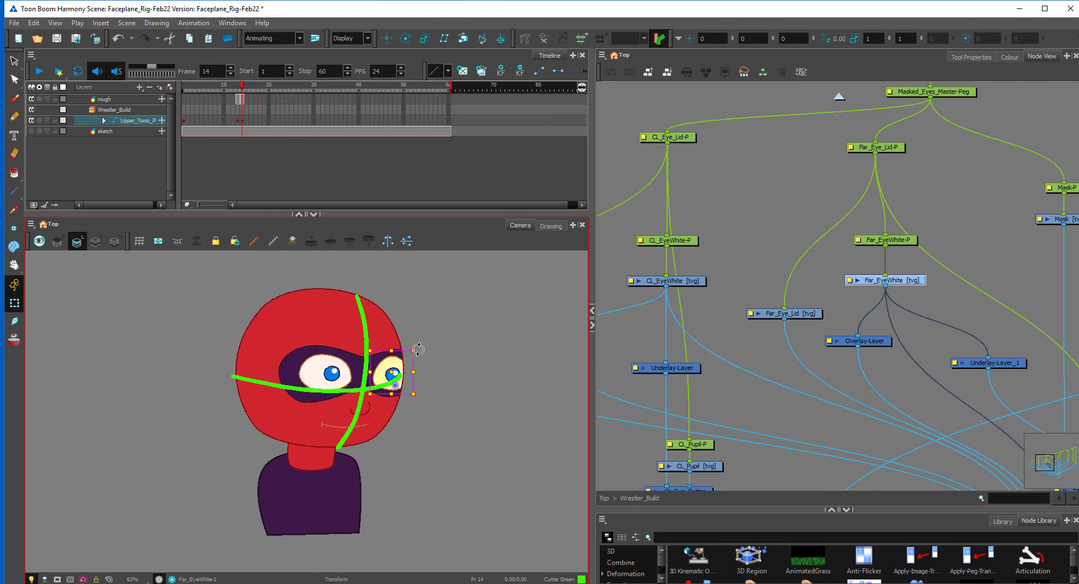
{"action": "key", "text": "b"}
{"action": "key", "text": "b"}
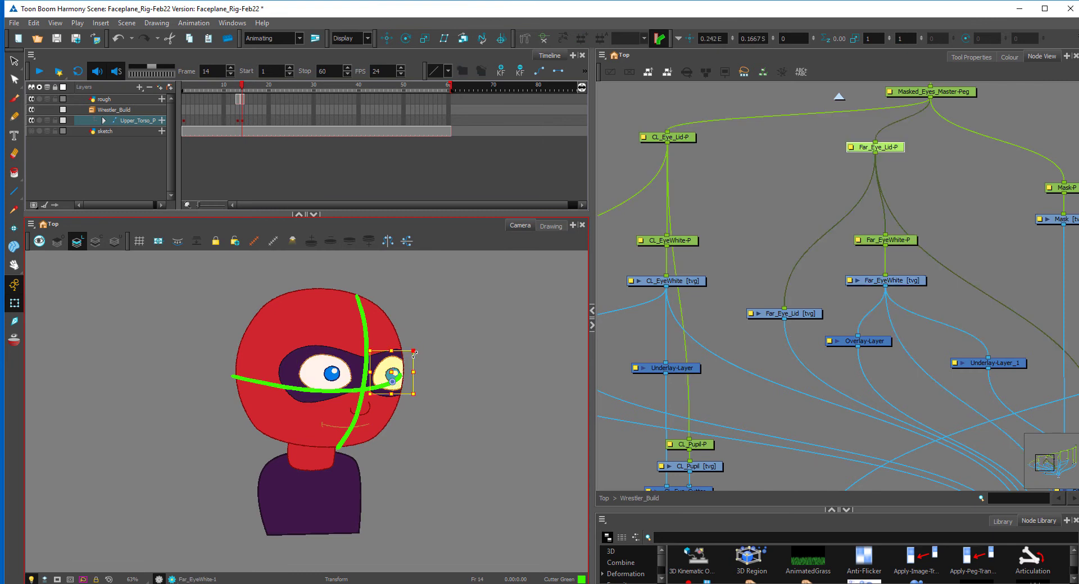
{"action": "left_click_drag", "start_coordinate": [414, 354], "coordinate": [419, 344]}
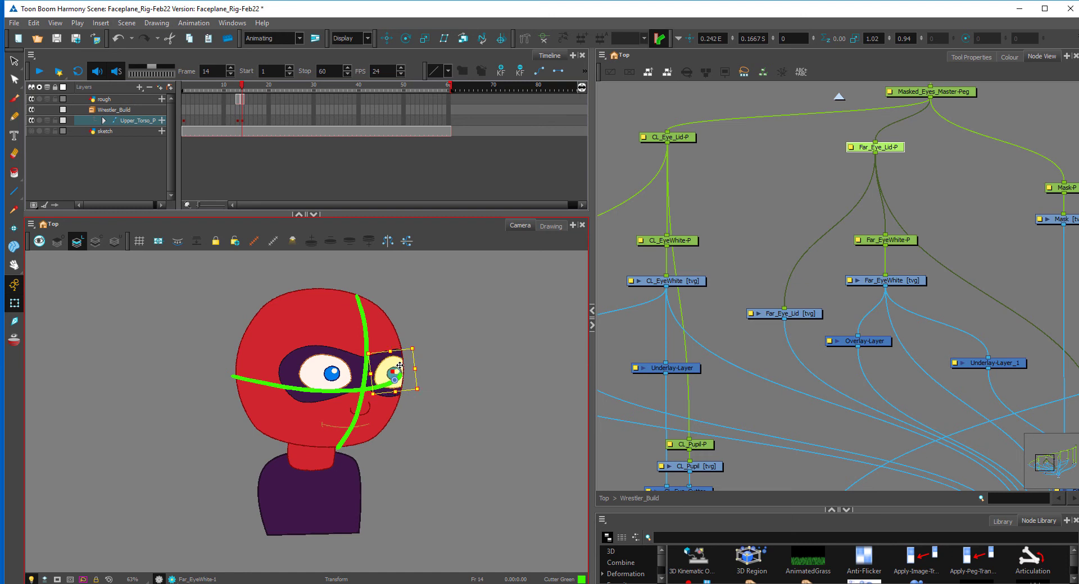
{"action": "left_click", "coordinate": [427, 356]}
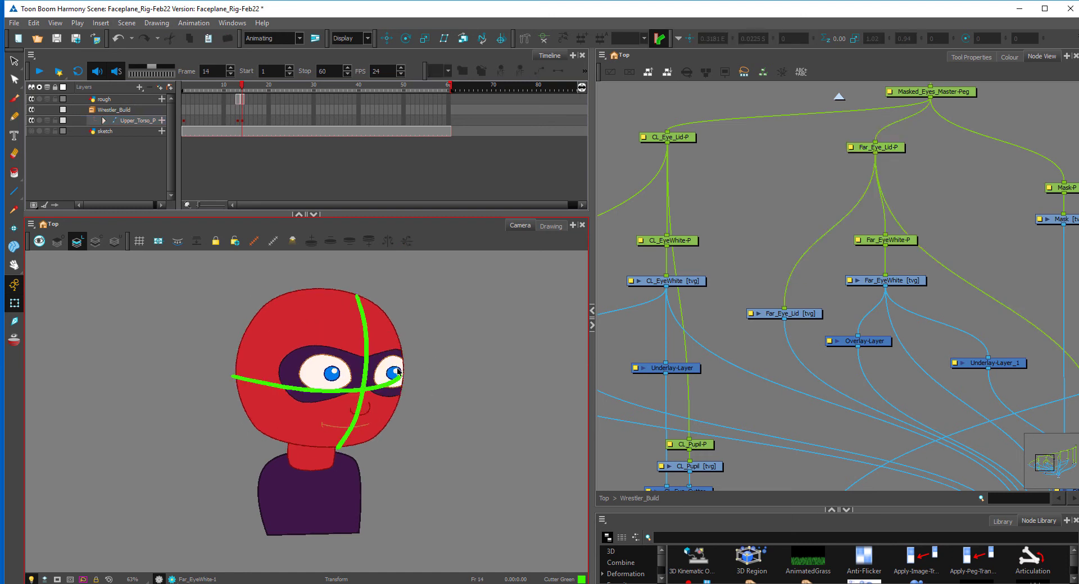
{"action": "left_click", "coordinate": [396, 362]}
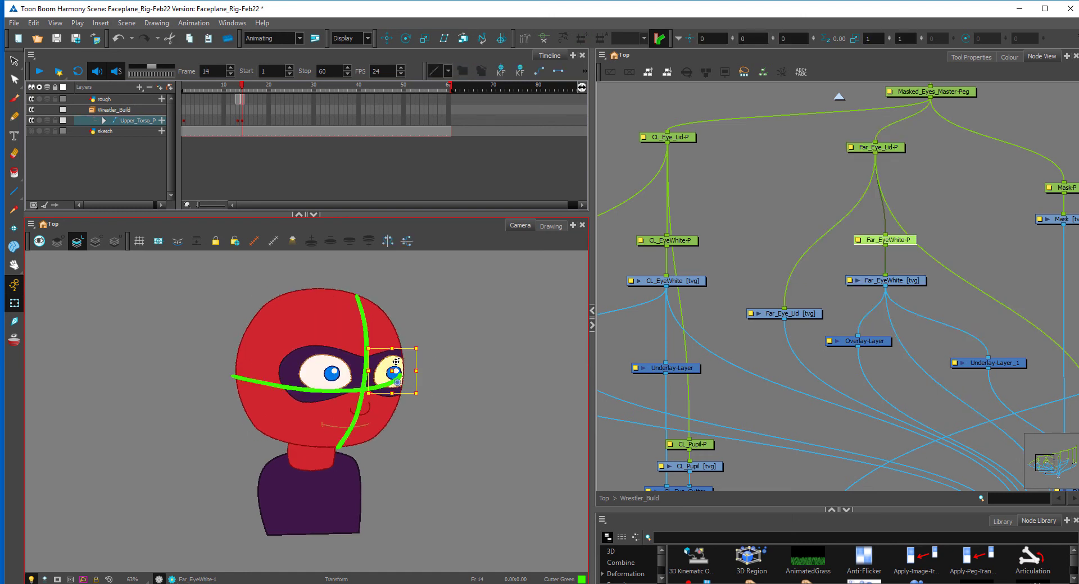
{"action": "left_click", "coordinate": [396, 362]}
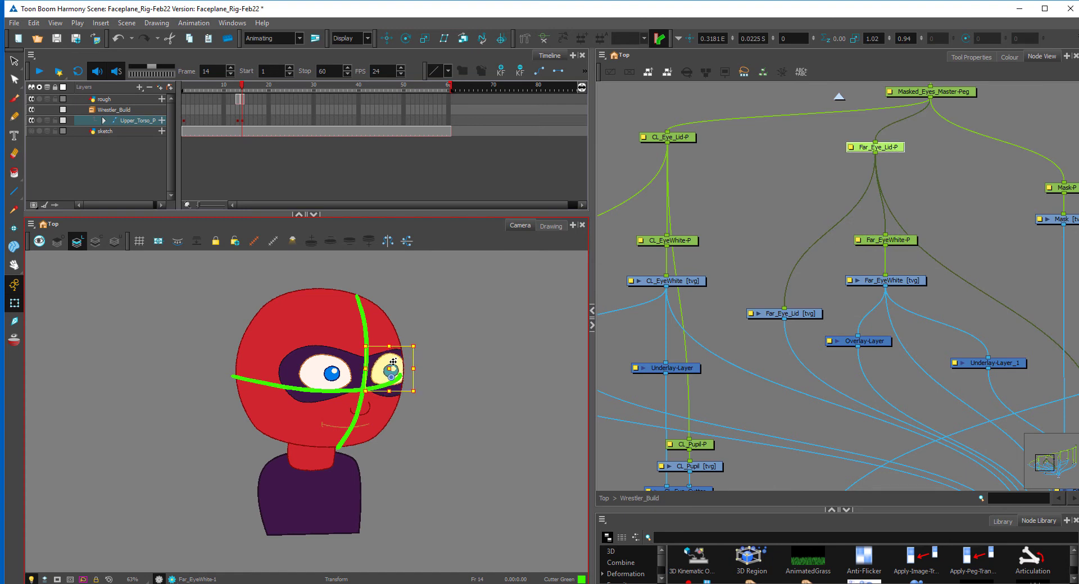
{"action": "left_click", "coordinate": [436, 343]}
- Hide the rough layer to view the face without the green guides
{"action": "left_click", "coordinate": [240, 117]}
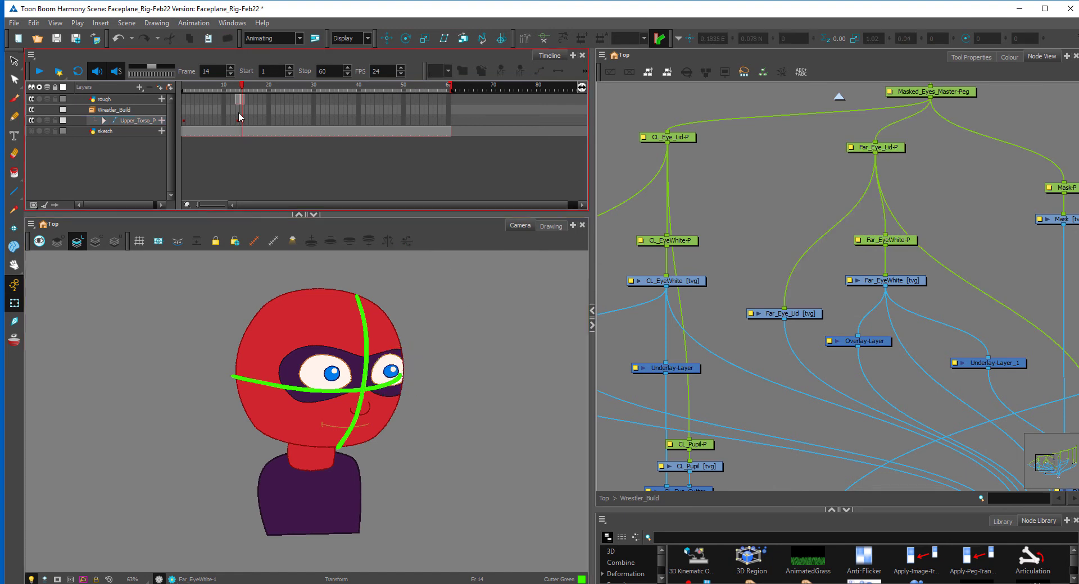
{"action": "left_click", "coordinate": [31, 99]}
{"action": "left_click", "coordinate": [420, 345]}
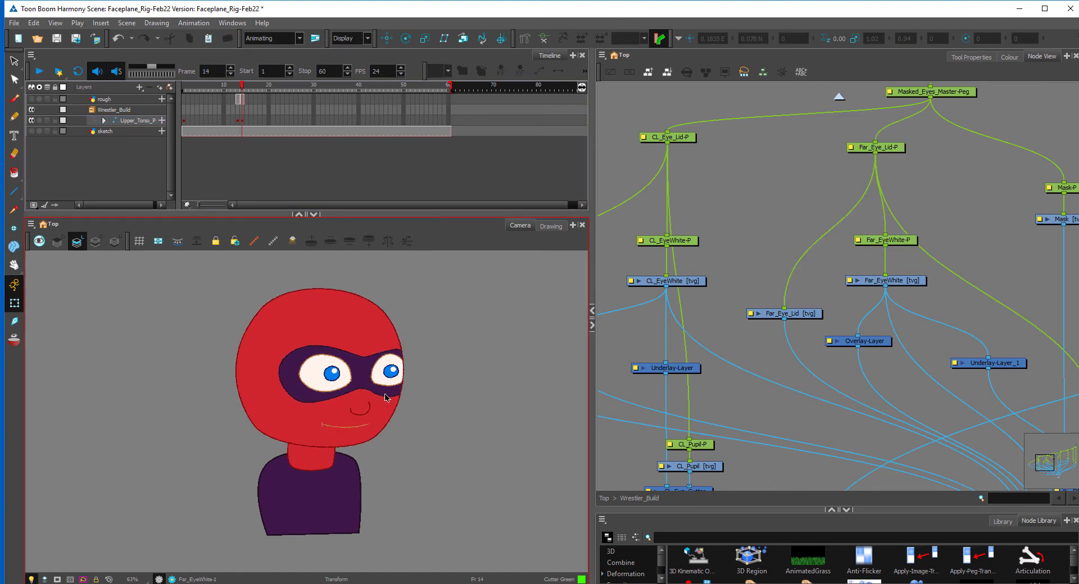
- Undo the change made to the far eye white alone, and nudge the whole far eye slightly right and down
{"action": "left_click", "coordinate": [392, 376]}
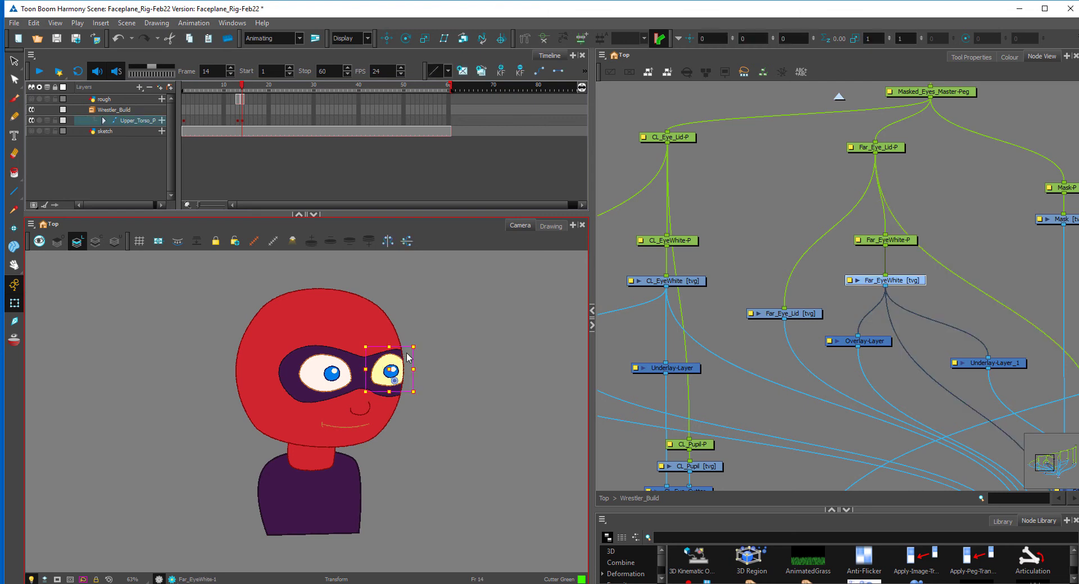
{"action": "key", "text": "b"}
{"action": "left_click_drag", "start_coordinate": [416, 346], "coordinate": [416, 349]}
{"action": "key", "text": "ctrl+z"}
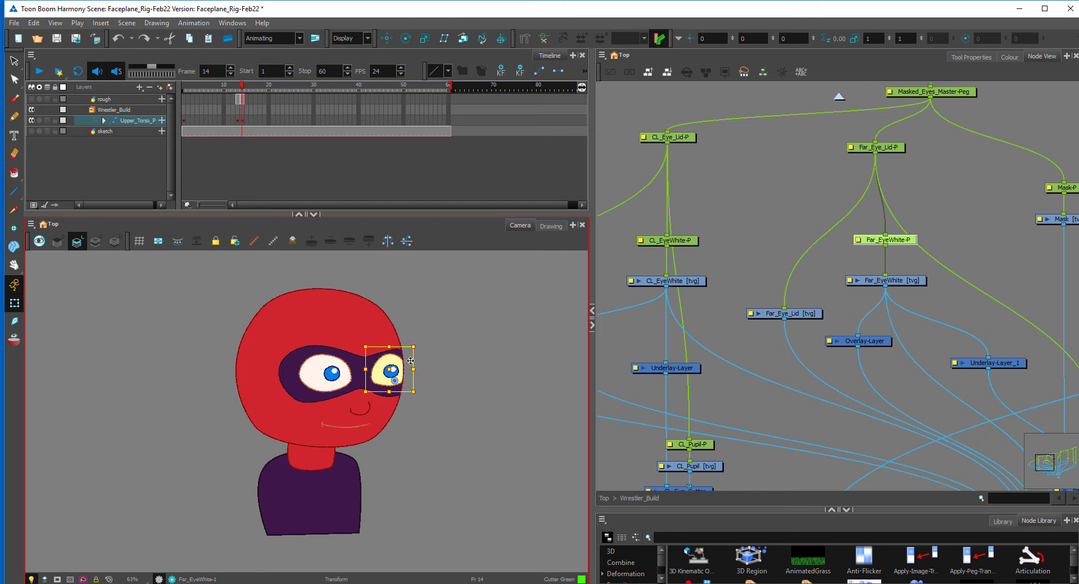
{"action": "left_click", "coordinate": [393, 366]}
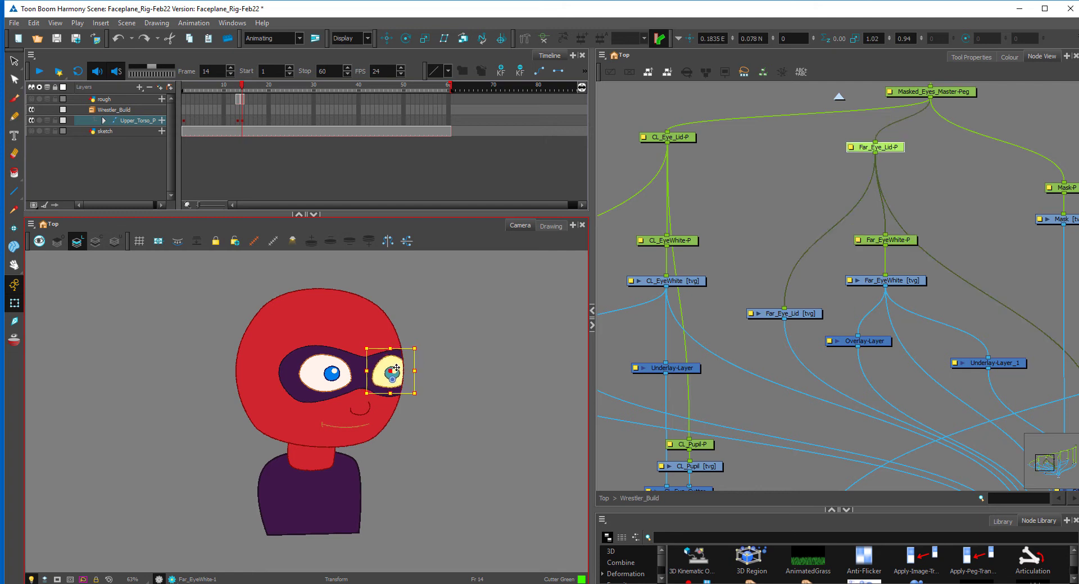
{"action": "left_click", "coordinate": [447, 348]}
- Insert a parent peg between Masked_Eyes_Master-Peg and Far_Eye_Lid-P
{"action": "left_click", "coordinate": [901, 250]}
{"action": "left_click_drag", "start_coordinate": [931, 232], "coordinate": [811, 252]}
{"action": "left_click", "coordinate": [824, 248]}
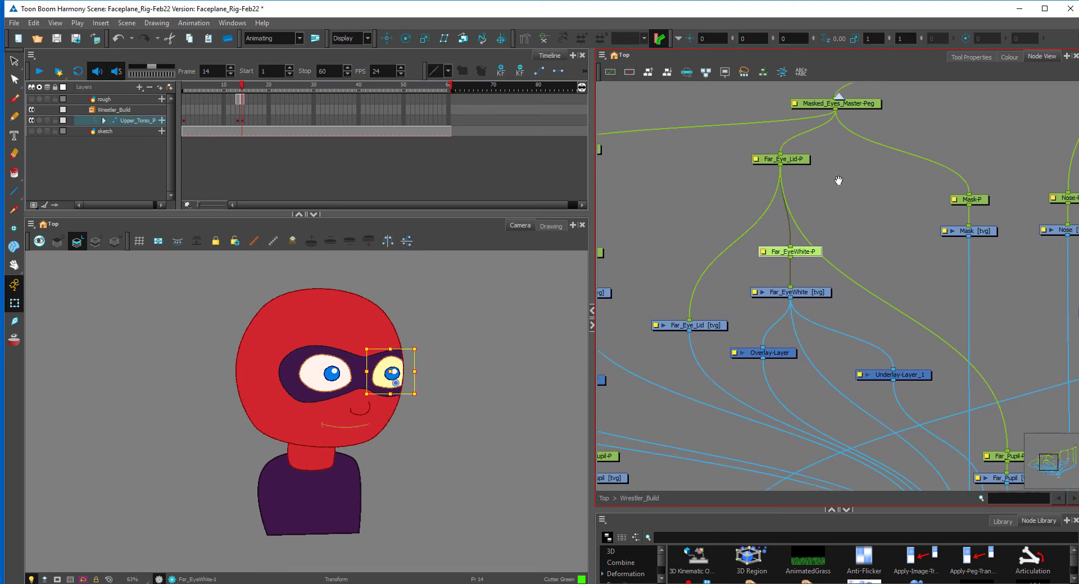
{"action": "left_click_drag", "start_coordinate": [838, 180], "coordinate": [881, 208]}
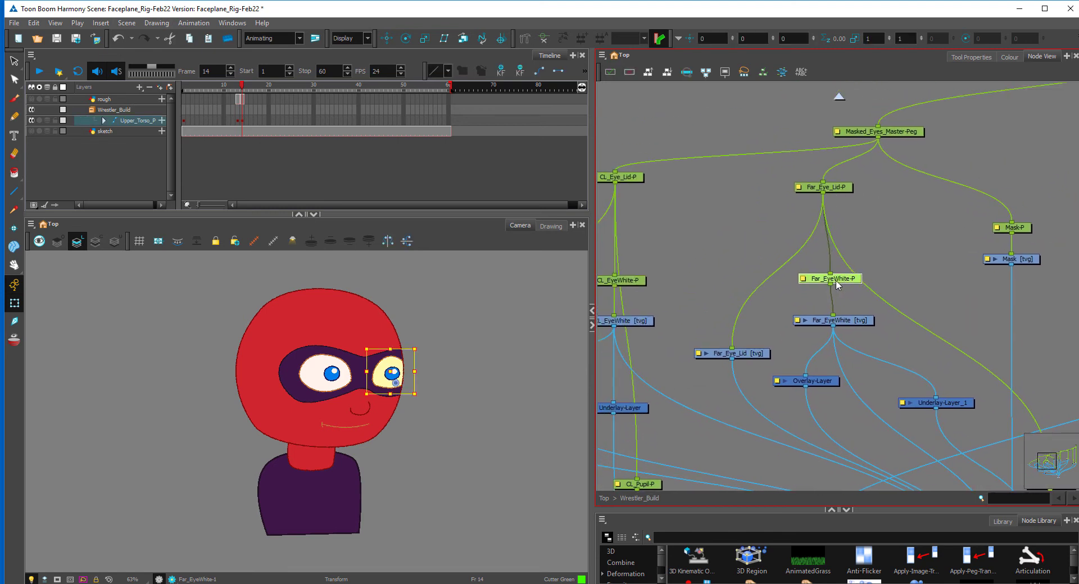
{"action": "left_click", "coordinate": [845, 191]}
{"action": "left_click_drag", "start_coordinate": [878, 239], "coordinate": [781, 212]}
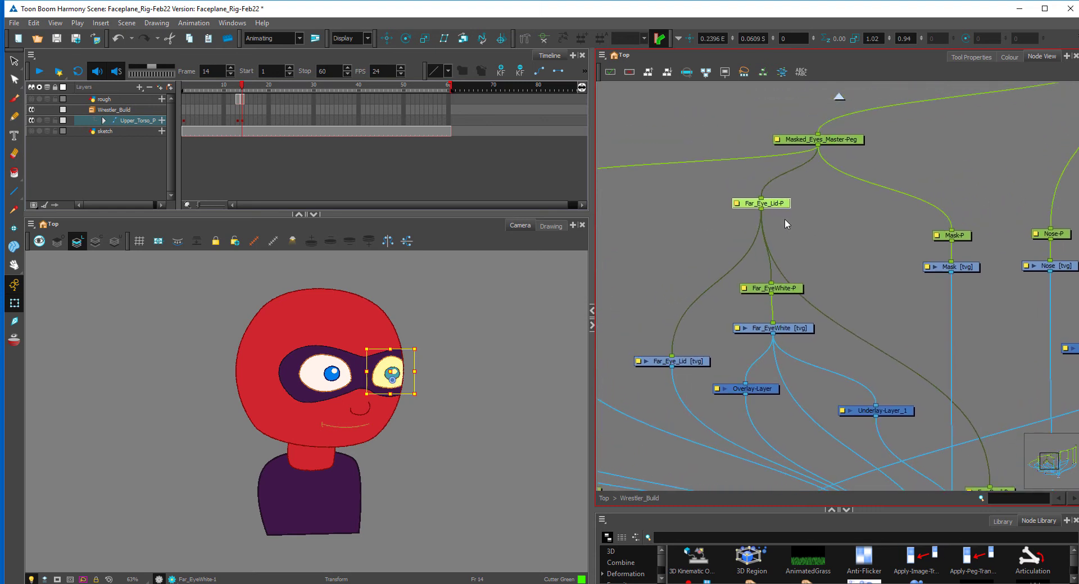
{"action": "key", "text": "ctrl+p"}
{"action": "left_click_drag", "start_coordinate": [782, 148], "coordinate": [782, 182]}
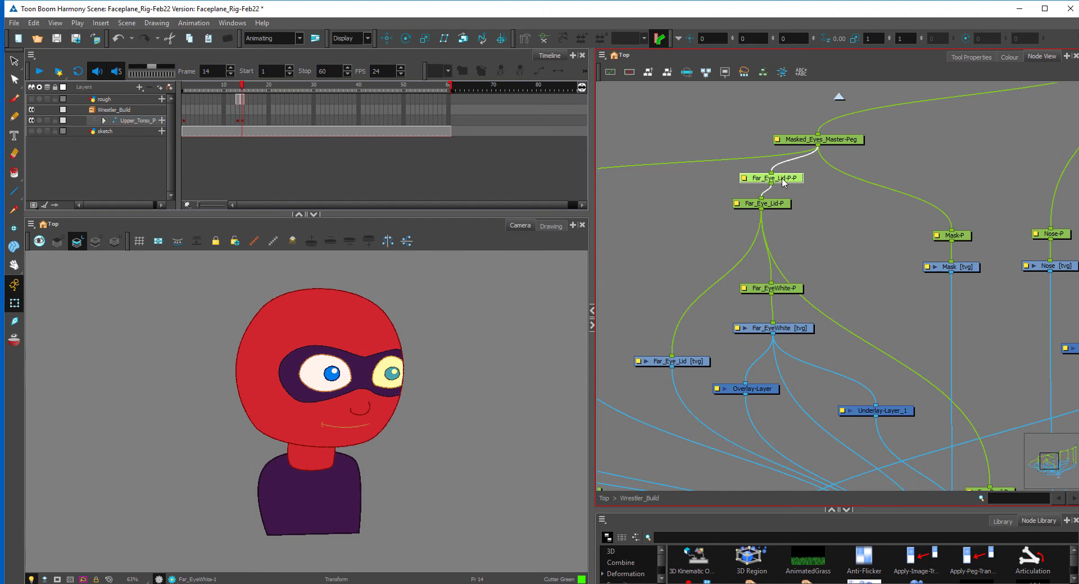
- Rename the new far-eye peg as Far_Eye_Master and set its position to Separate
{"action": "double_click", "coordinate": [747, 178]}
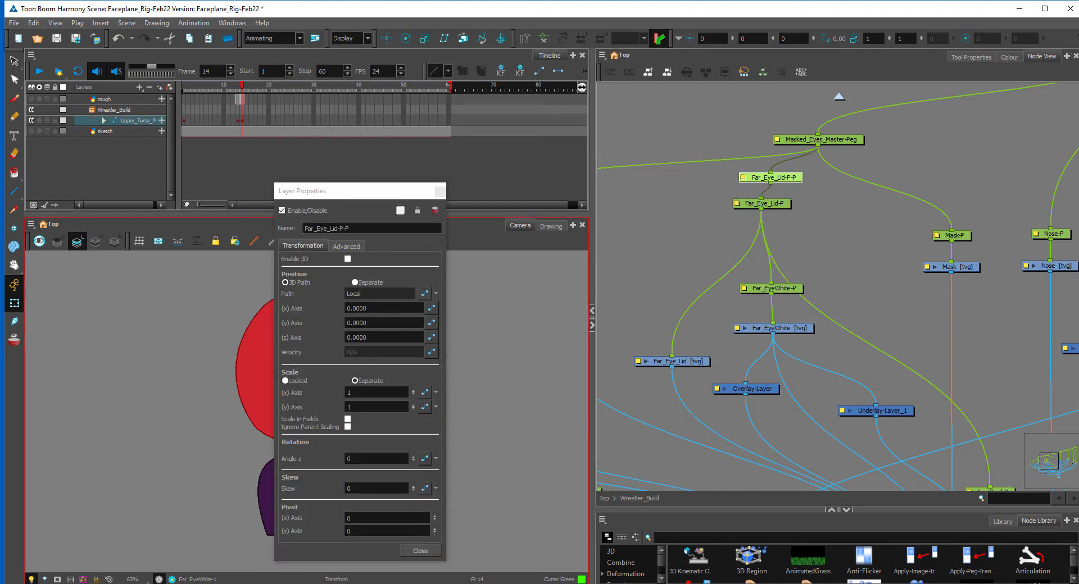
{"action": "left_click_drag", "start_coordinate": [331, 228], "coordinate": [371, 223]}
{"action": "type", "text": "Ma"}
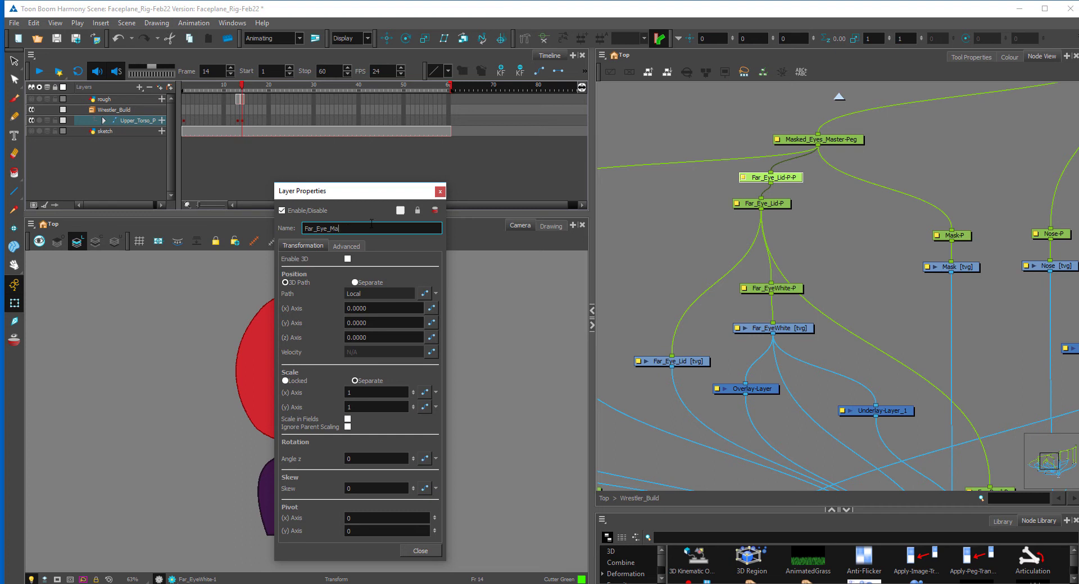
{"action": "type", "text": "ster"}
{"action": "left_click", "coordinate": [354, 283]}
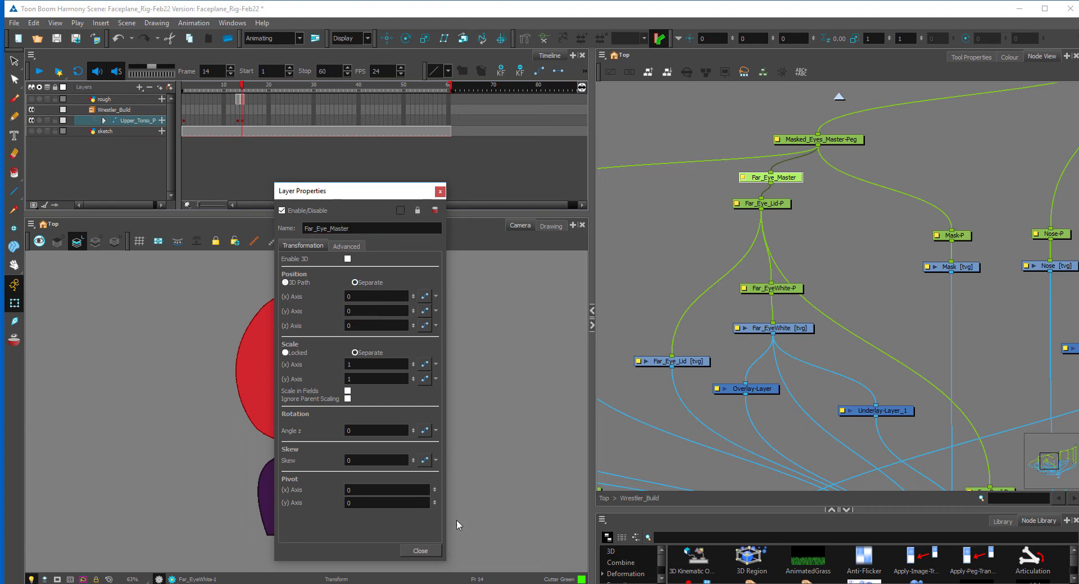
{"action": "left_click", "coordinate": [426, 552]}
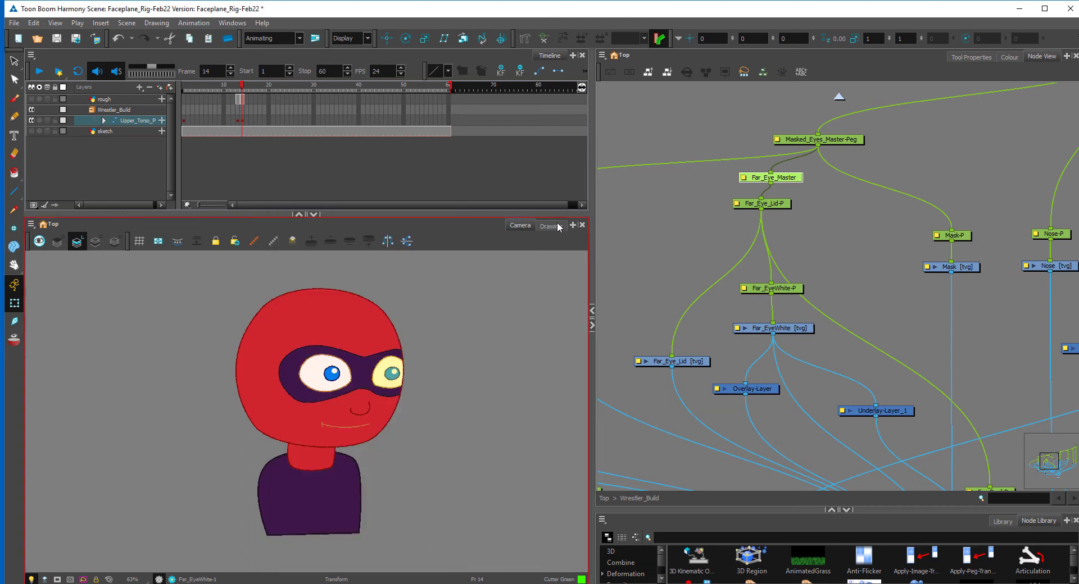
- Disconnect Far_Pupil-P from Far_Eye_Lid-P and connect it to Far_Eye_Master instead
{"action": "left_click_drag", "start_coordinate": [789, 180], "coordinate": [781, 179]}
{"action": "left_click_drag", "start_coordinate": [832, 246], "coordinate": [825, 235]}
{"action": "left_click", "coordinate": [987, 477]}
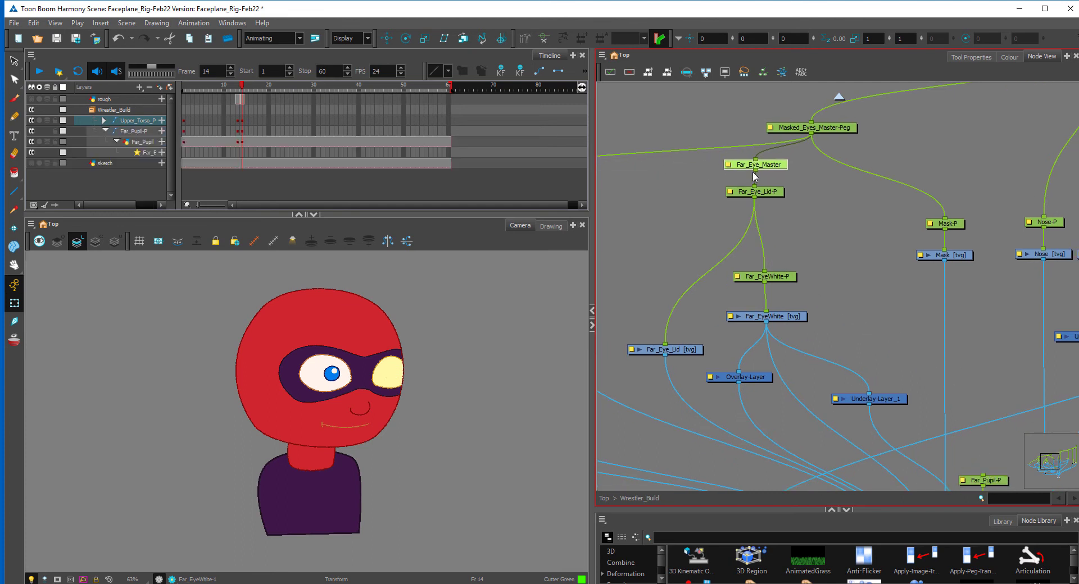
{"action": "left_click_drag", "start_coordinate": [754, 170], "coordinate": [983, 475]}
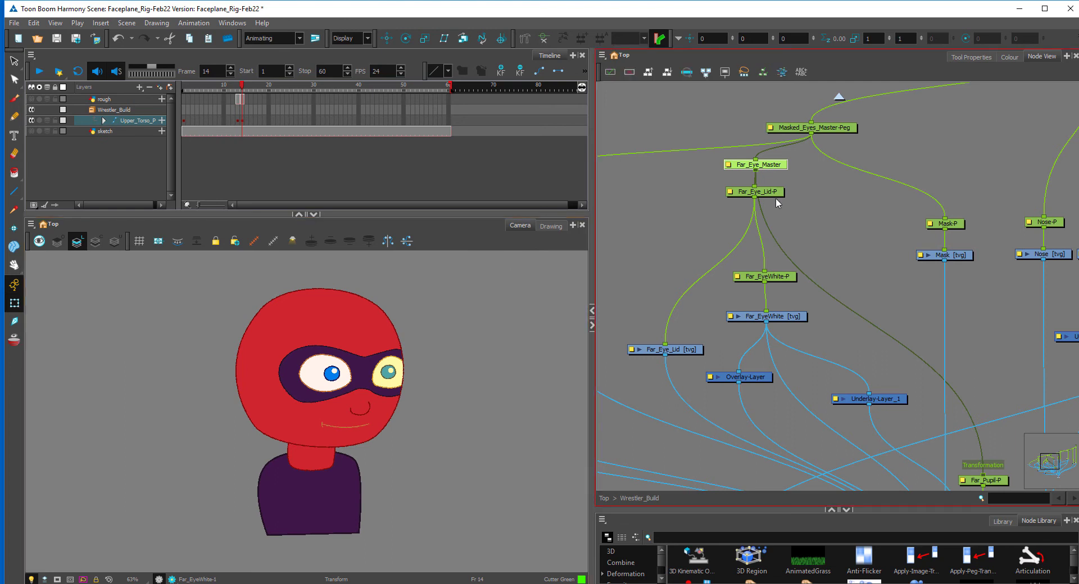
- Select Far_Eye_Master, check its pivot in the camera view with the Translate tool, and return to the Transform tool
{"action": "left_click", "coordinate": [803, 207]}
{"action": "left_click_drag", "start_coordinate": [770, 195], "coordinate": [885, 239]}
{"action": "left_click", "coordinate": [895, 188]}
{"action": "left_click", "coordinate": [387, 39]}
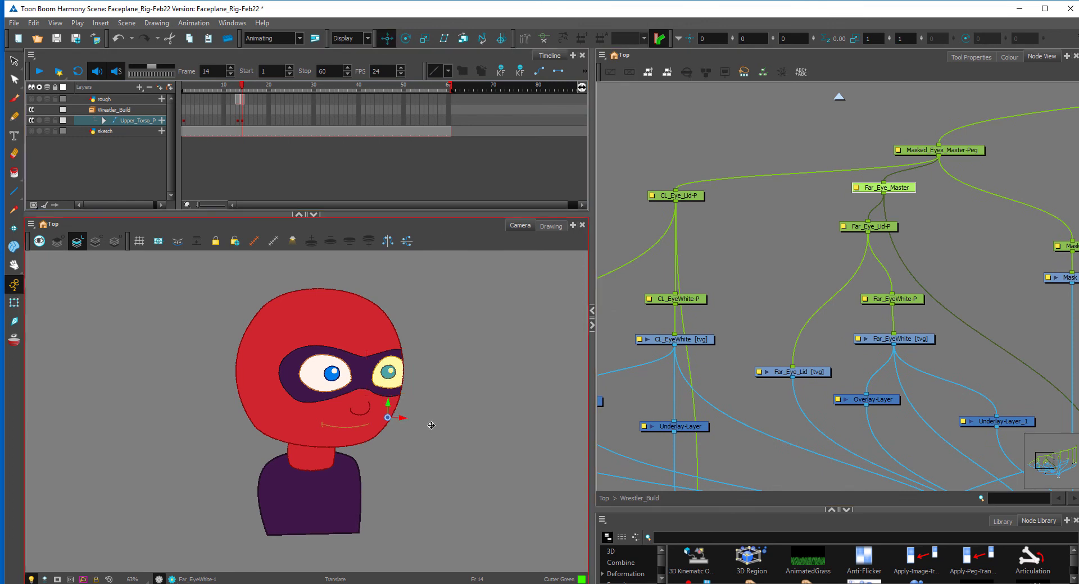
{"action": "left_click", "coordinate": [14, 303]}
- Insert a parent peg between Masked_Eyes_Master-Peg and CL_Eye_Lid-P, and open the new peg's layer properties
{"action": "left_click", "coordinate": [740, 214]}
{"action": "left_click_drag", "start_coordinate": [740, 213], "coordinate": [812, 195]}
{"action": "mouse_move", "coordinate": [829, 251]}
{"action": "left_mouse_down"}
{"action": "mouse_move", "coordinate": [881, 248]}
{"action": "mouse_move", "coordinate": [813, 252]}
{"action": "left_mouse_up"}
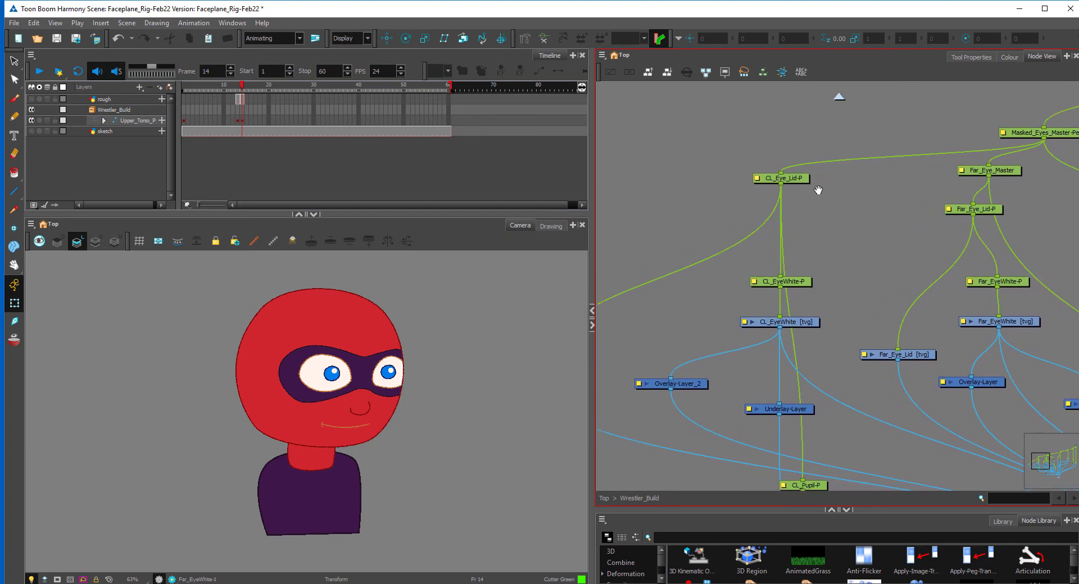
{"action": "left_click_drag", "start_coordinate": [809, 266], "coordinate": [841, 275]}
{"action": "left_click", "coordinate": [827, 194]}
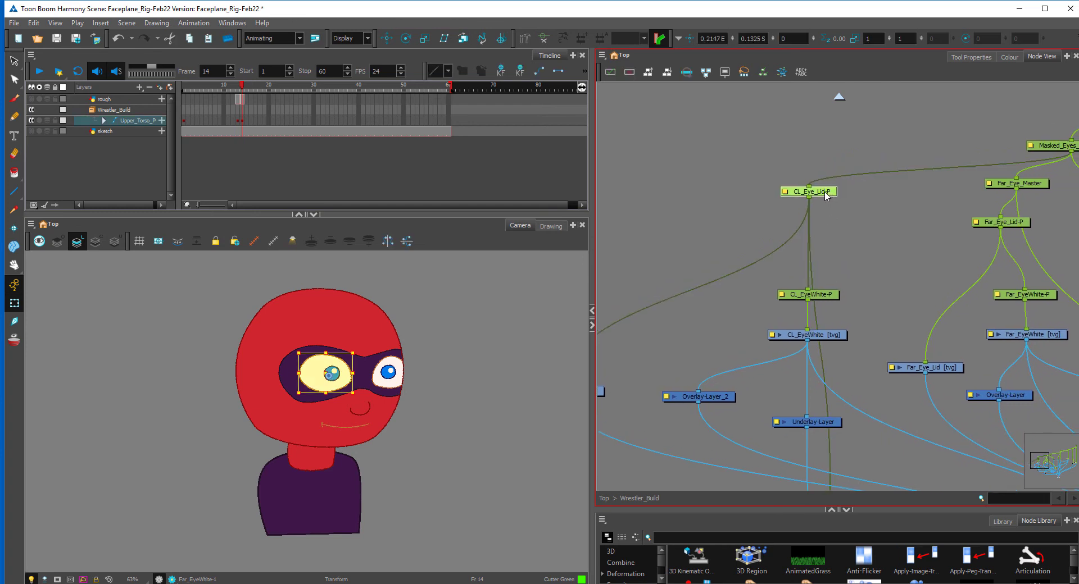
{"action": "left_click_drag", "start_coordinate": [825, 196], "coordinate": [840, 218]}
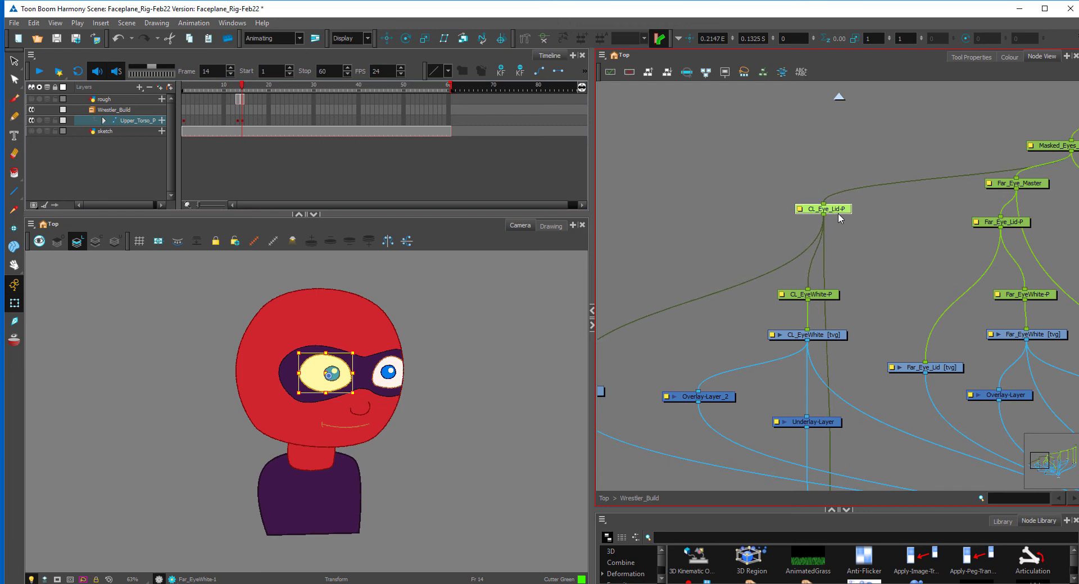
{"action": "key", "text": "ctrl+p"}
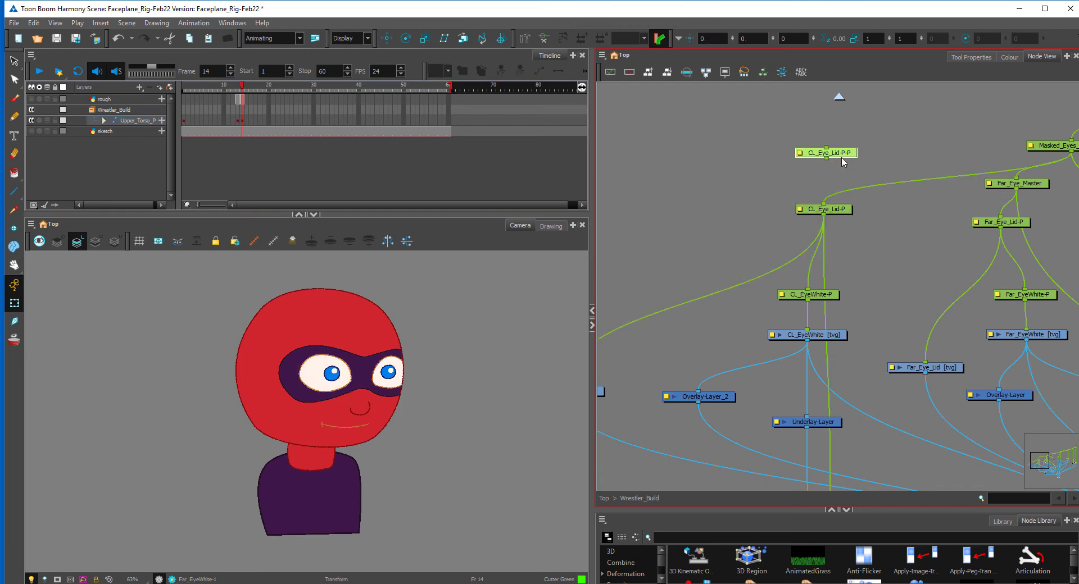
{"action": "left_click_drag", "start_coordinate": [843, 159], "coordinate": [853, 188]}
{"action": "double_click", "coordinate": [852, 187]}
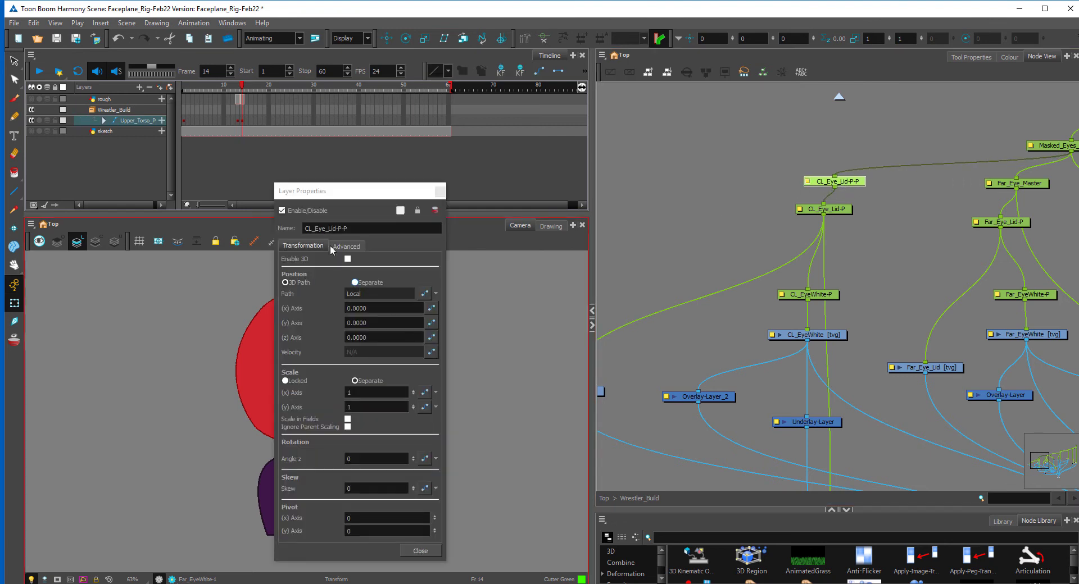
- Rename the new close-eye peg as CL_Eye_Master and set its position to Separate
{"action": "left_click_drag", "start_coordinate": [326, 228], "coordinate": [392, 242]}
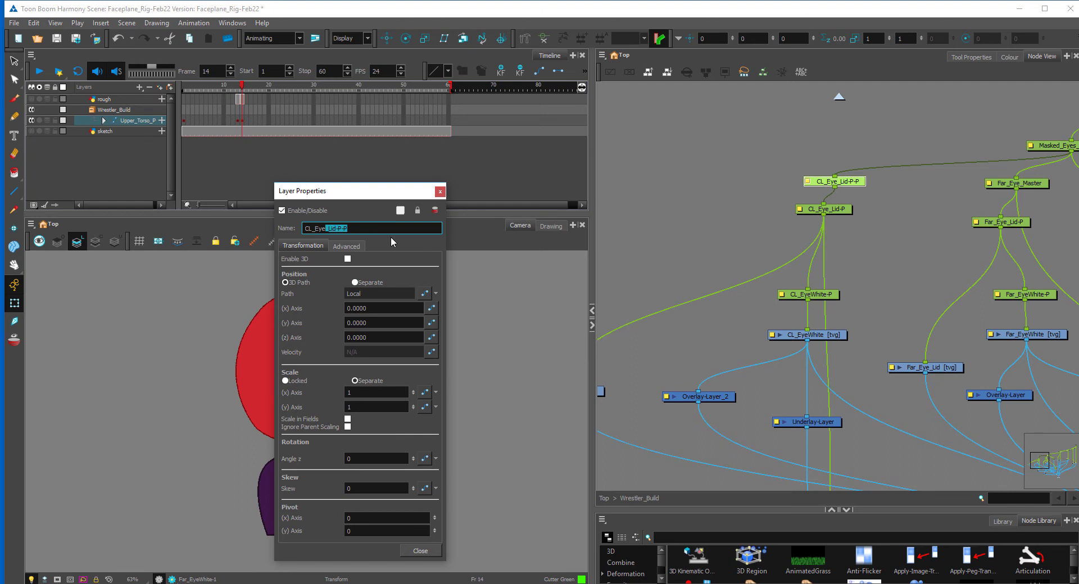
{"action": "type", "text": "_Master"}
{"action": "left_click", "coordinate": [354, 282]}
{"action": "left_click", "coordinate": [421, 551]}
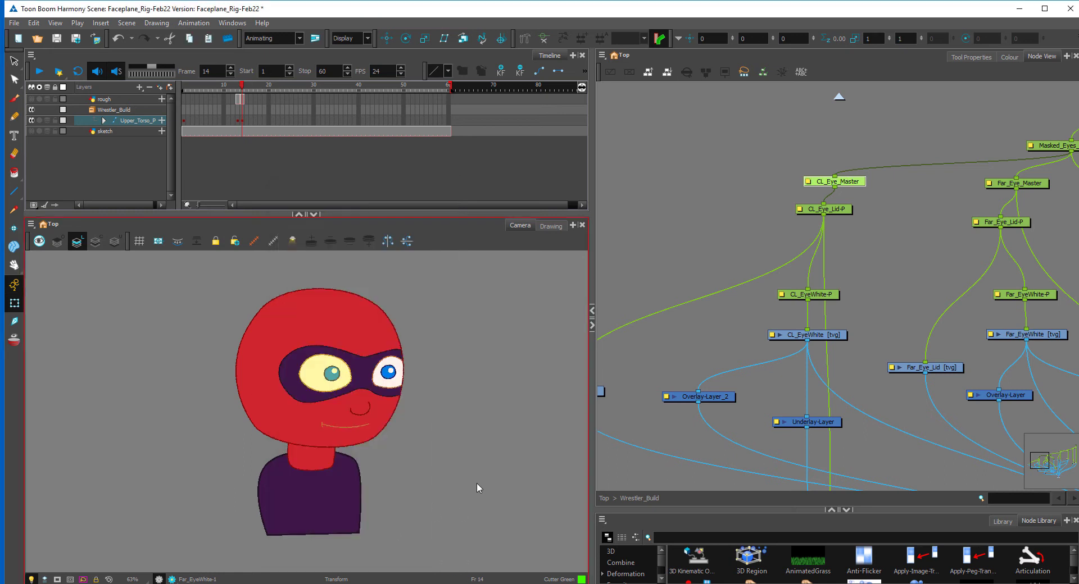
- Disconnect CL_Pupil-P from CL_Eye_Lid-P and connect it to CL_Eye_Master instead
{"action": "left_click_drag", "start_coordinate": [847, 186], "coordinate": [834, 183]}
{"action": "left_click_drag", "start_coordinate": [874, 310], "coordinate": [859, 268]}
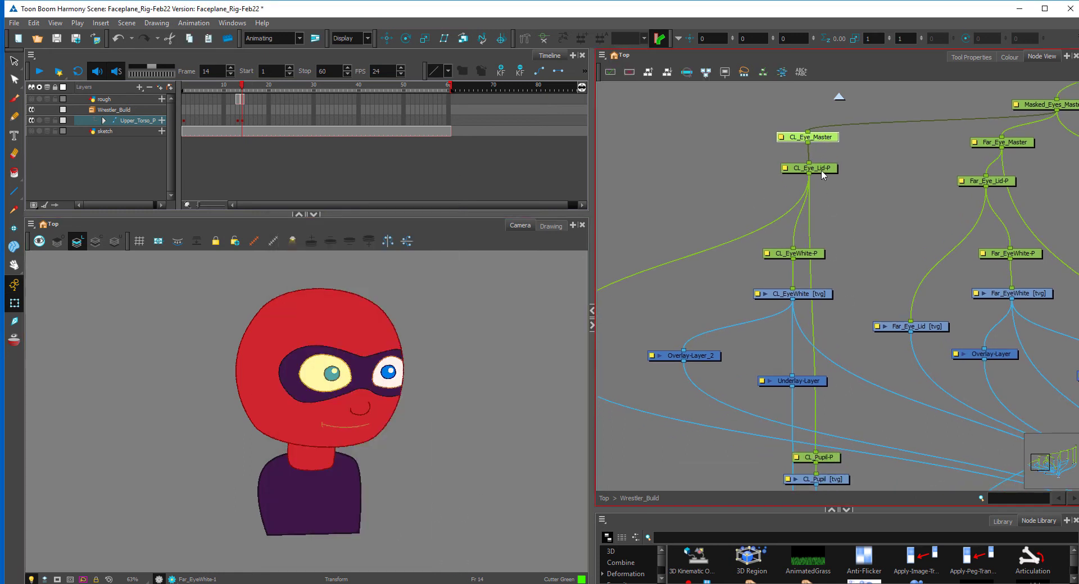
{"action": "left_click", "coordinate": [815, 458]}
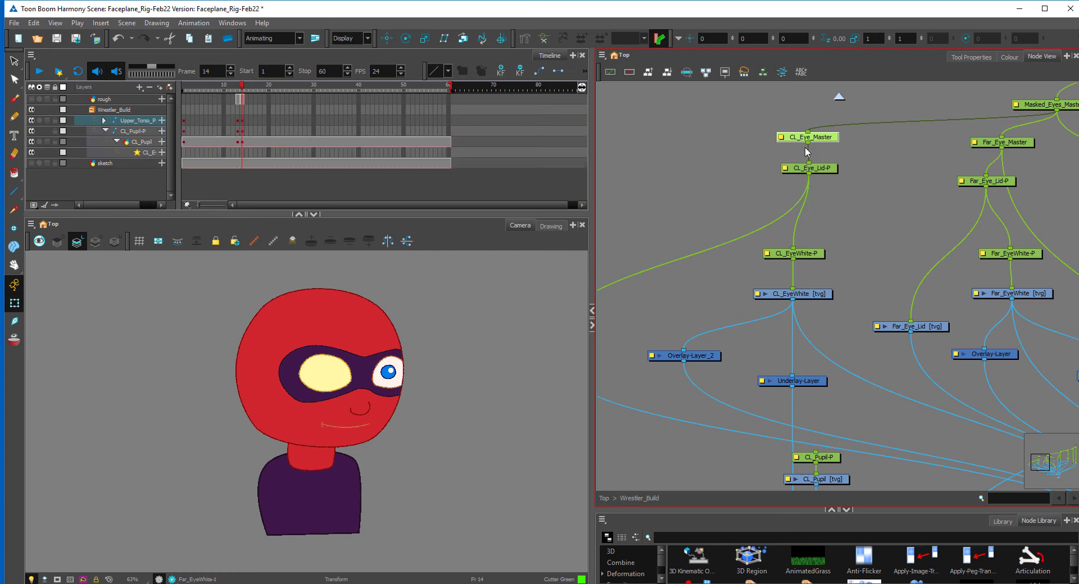
{"action": "left_click_drag", "start_coordinate": [820, 138], "coordinate": [817, 458]}
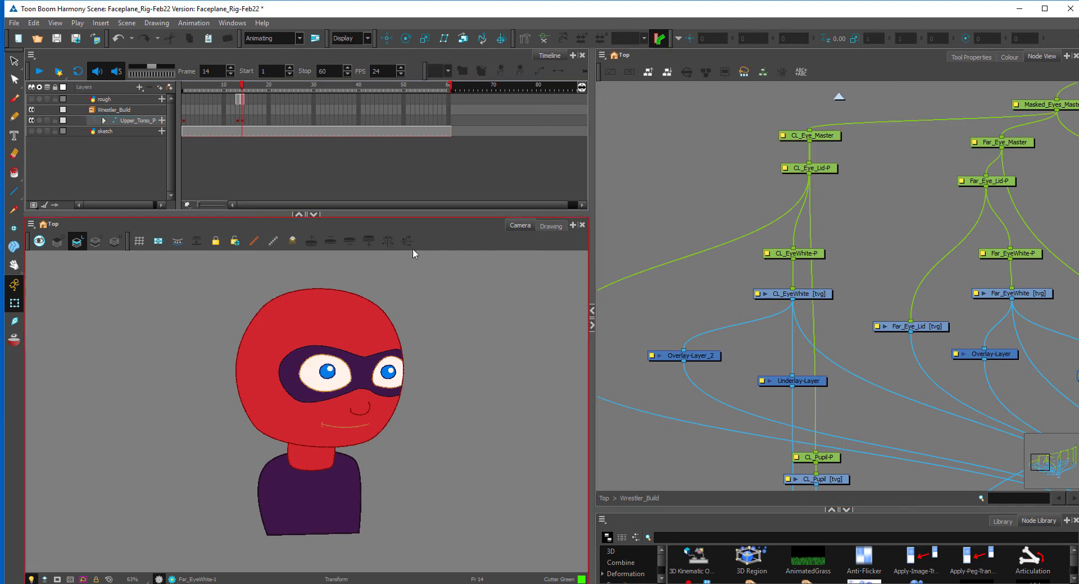
- Compare frames 13 and 14, and on frame 14 shift the nose slightly up and the mouth toward the far side of the face
{"action": "left_click", "coordinate": [244, 121]}
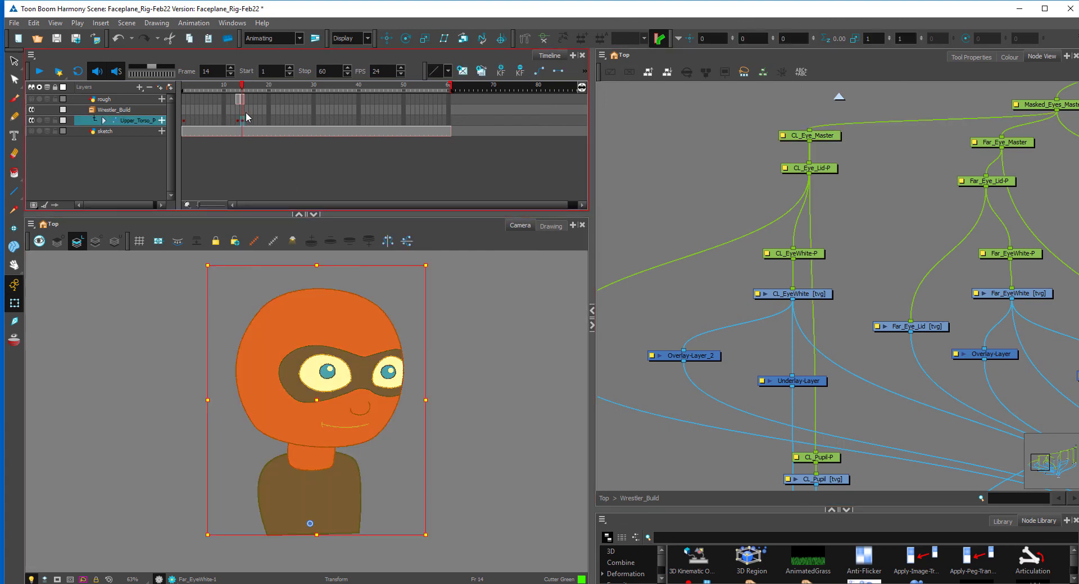
{"action": "left_click", "coordinate": [238, 121]}
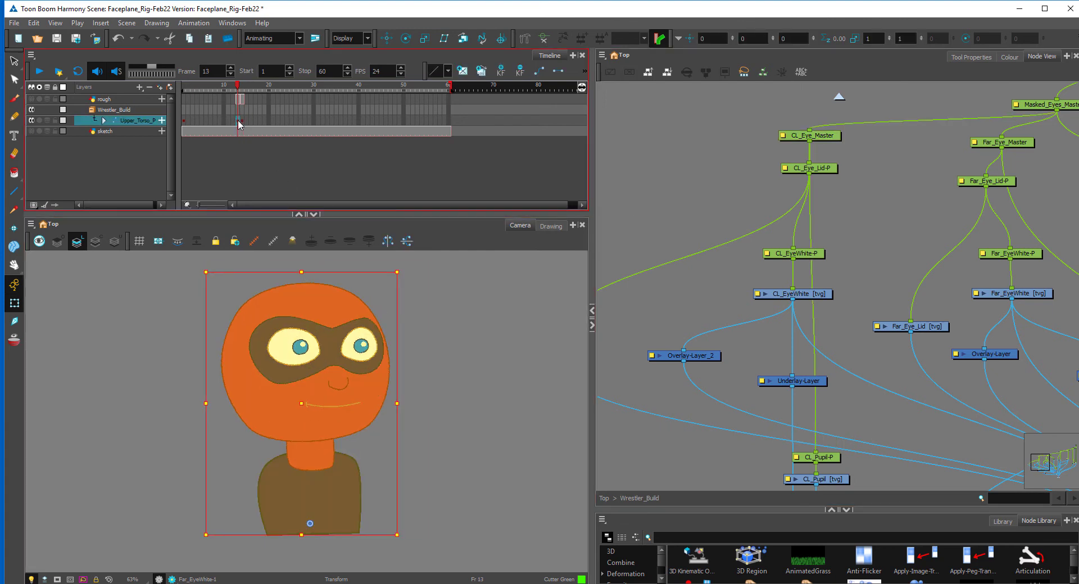
{"action": "left_click", "coordinate": [443, 371]}
{"action": "key", "text": "period"}
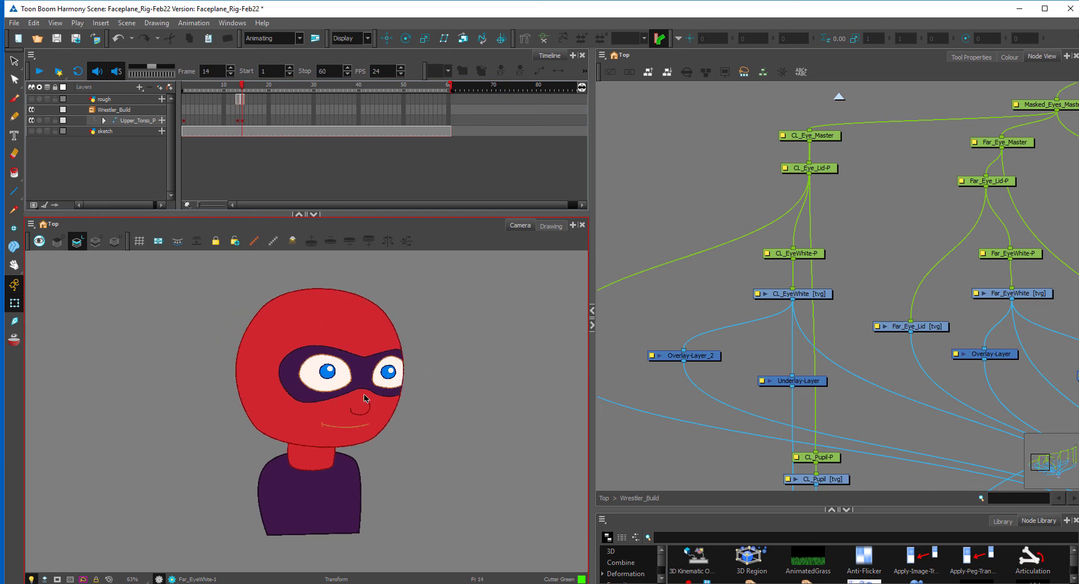
{"action": "left_click", "coordinate": [365, 415]}
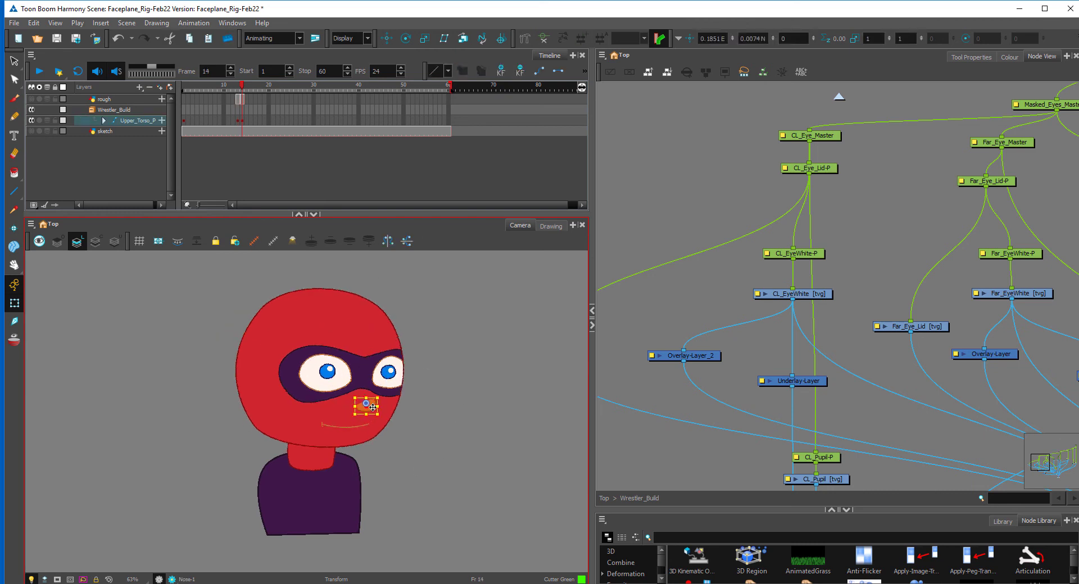
{"action": "key", "text": "Escape"}
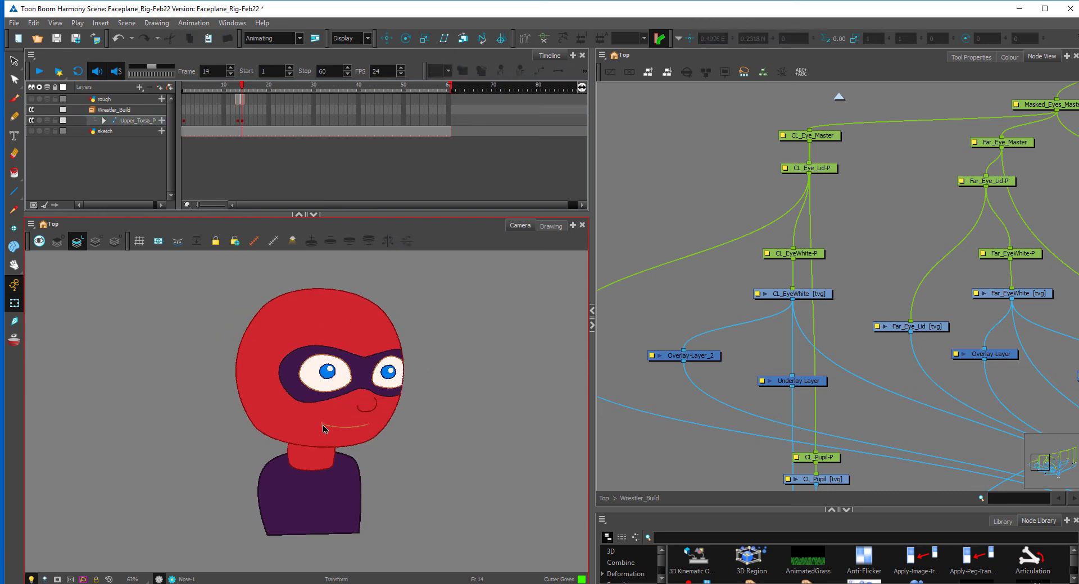
{"action": "left_click", "coordinate": [328, 426]}
{"action": "left_click_drag", "start_coordinate": [330, 426], "coordinate": [342, 424]}
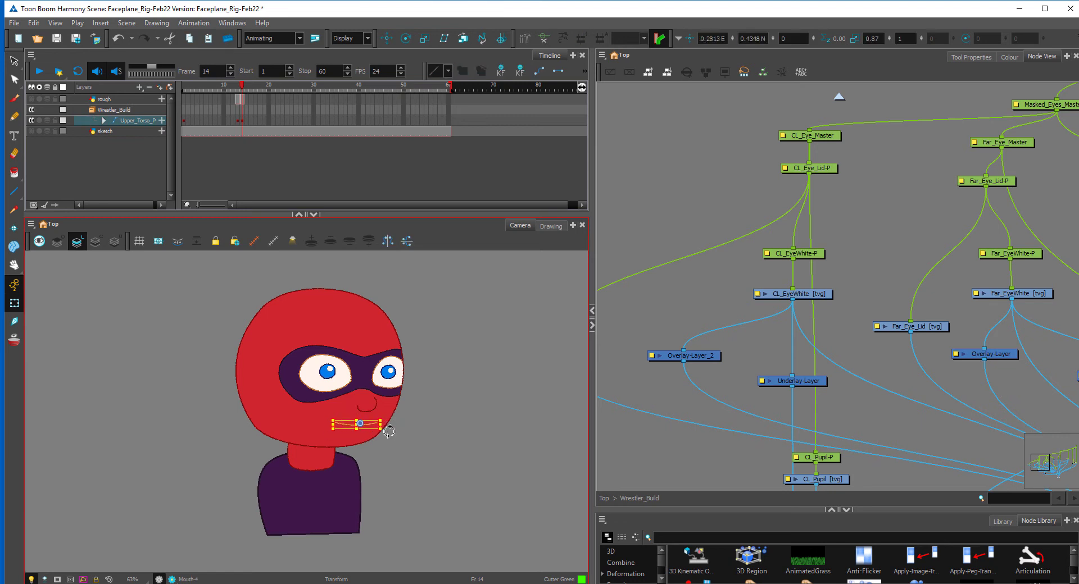
{"action": "key", "text": "Escape"}
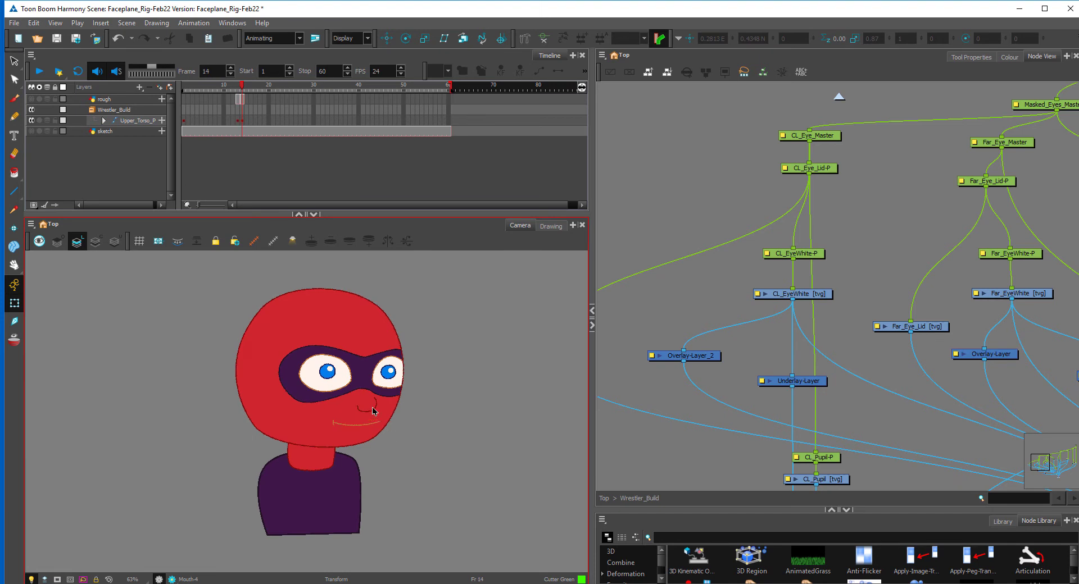
- Nudge the nose slightly back toward the near side on frame 14 and check the pose against frame 13
{"action": "left_click", "coordinate": [372, 411]}
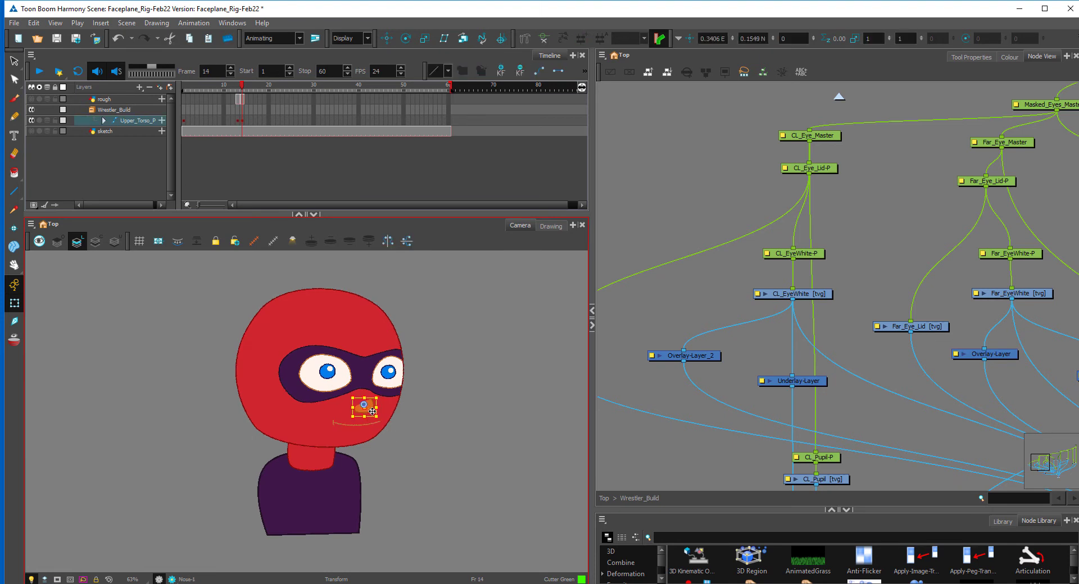
{"action": "key", "text": "comma"}
{"action": "key", "text": "period"}
{"action": "key", "text": "Escape"}
{"action": "key", "text": "comma"}
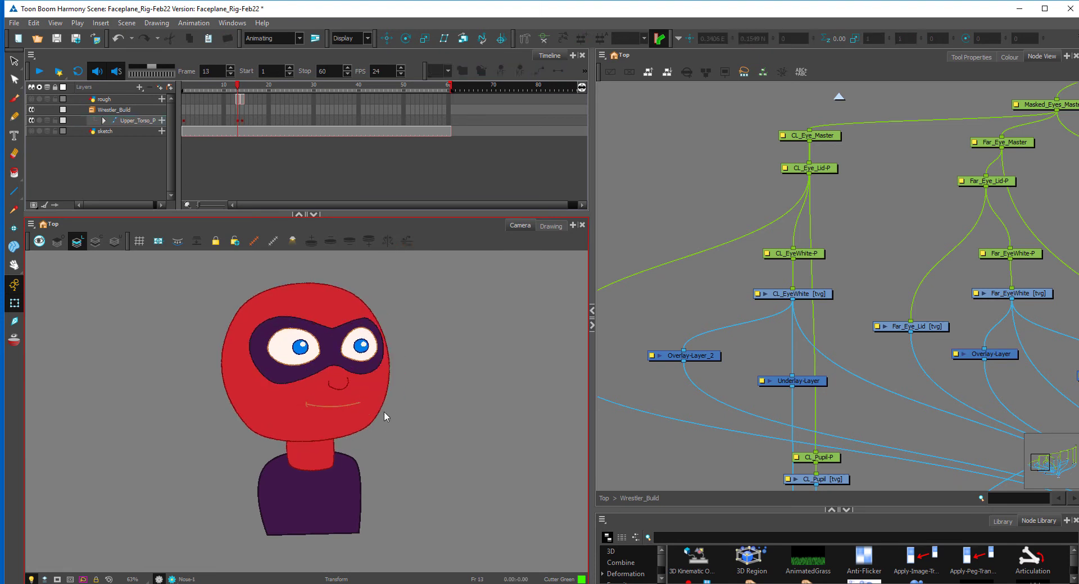
{"action": "key", "text": "period"}
- Move the near and far pupils slightly down and toward the far side of the face
{"action": "left_click", "coordinate": [335, 380]}
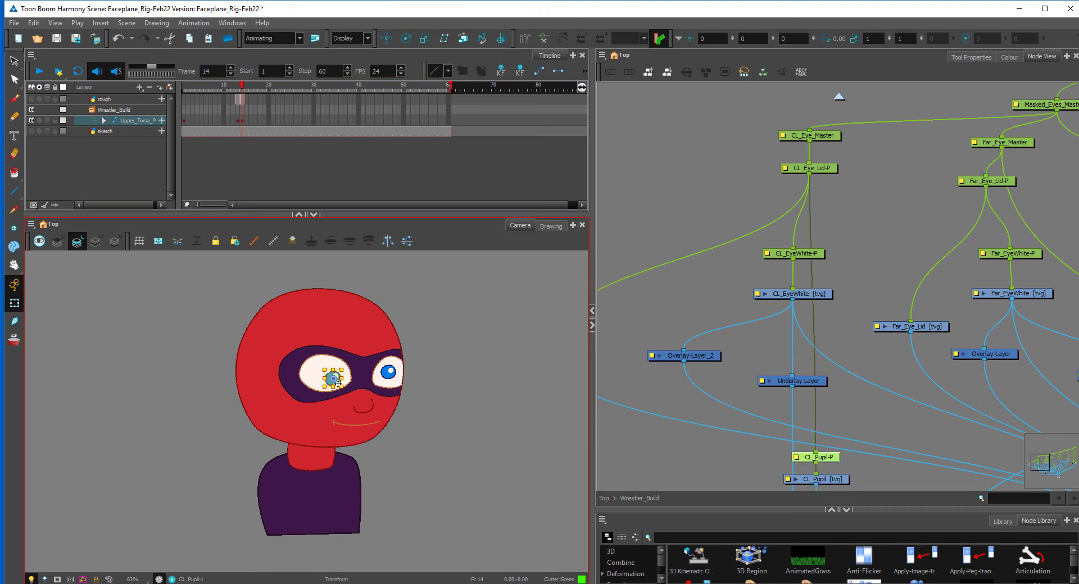
{"action": "left_click", "coordinate": [394, 379]}
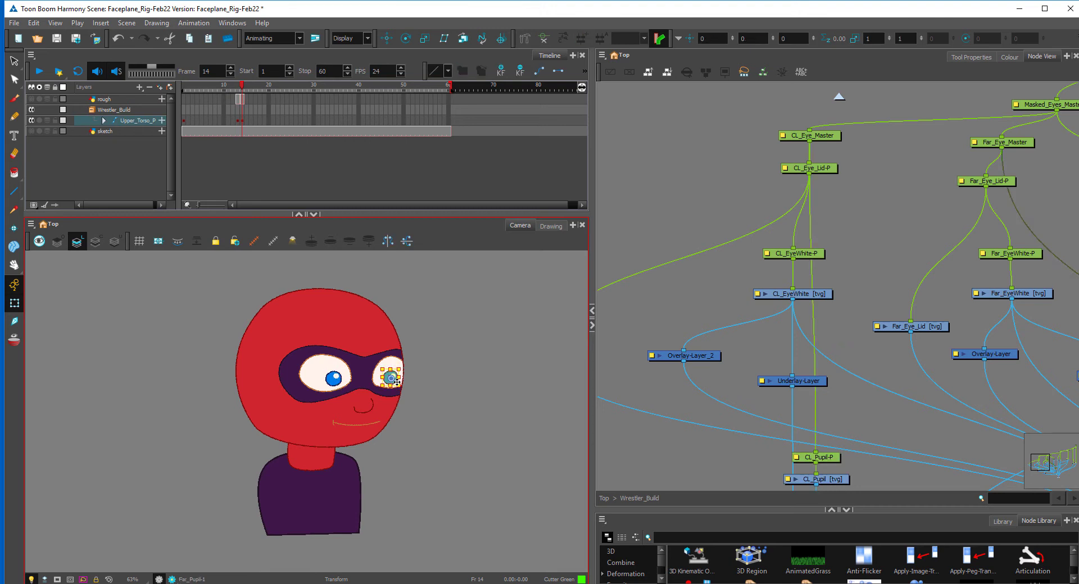
{"action": "left_click_drag", "start_coordinate": [397, 382], "coordinate": [397, 382]}
{"action": "left_click", "coordinate": [428, 386]}
- Select Far_Eye_Lid-P and reshape the far eye with a slight skew and a scale of about 1.04 by 0.88
{"action": "left_click", "coordinate": [398, 368]}
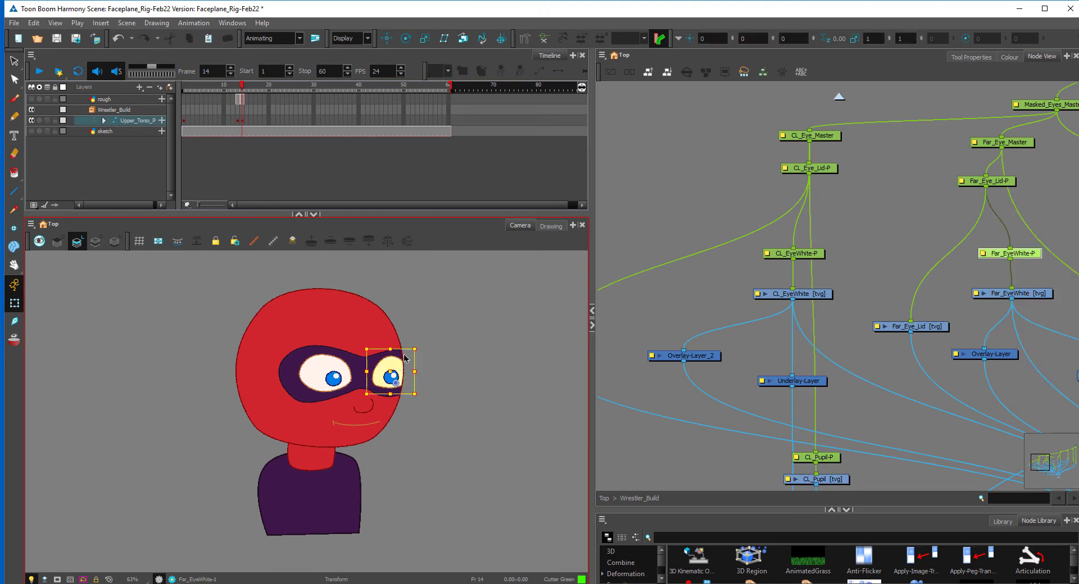
{"action": "left_click", "coordinate": [409, 352]}
{"action": "left_click", "coordinate": [397, 361]}
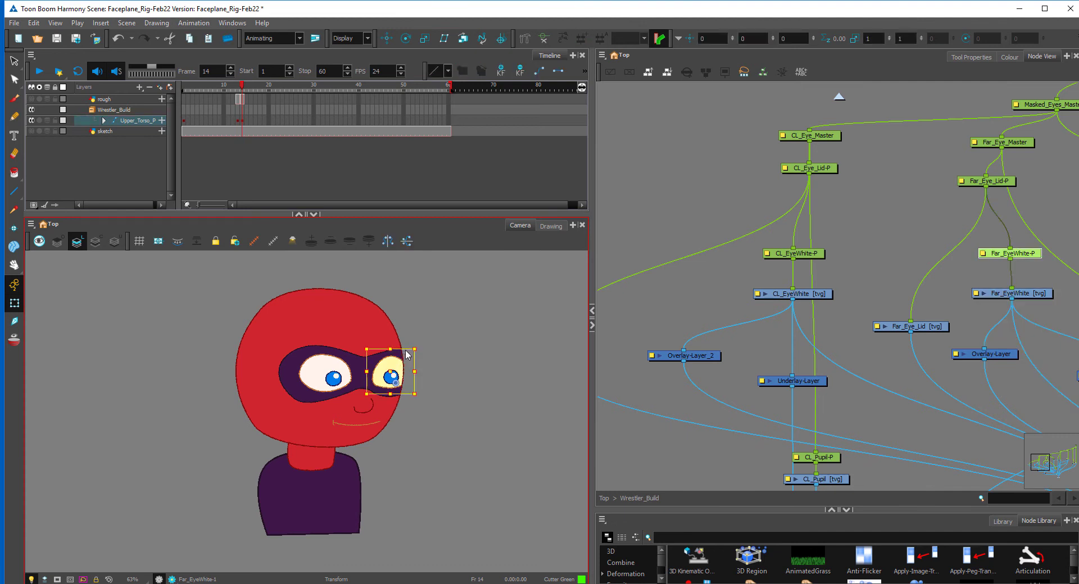
{"action": "left_click", "coordinate": [402, 354]}
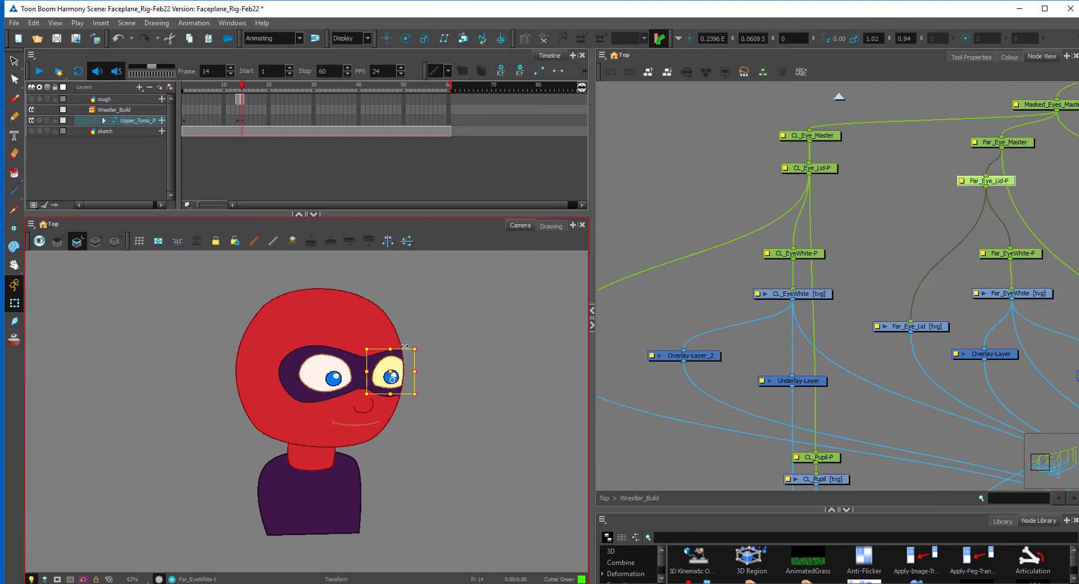
{"action": "left_click_drag", "start_coordinate": [405, 348], "coordinate": [418, 351]}
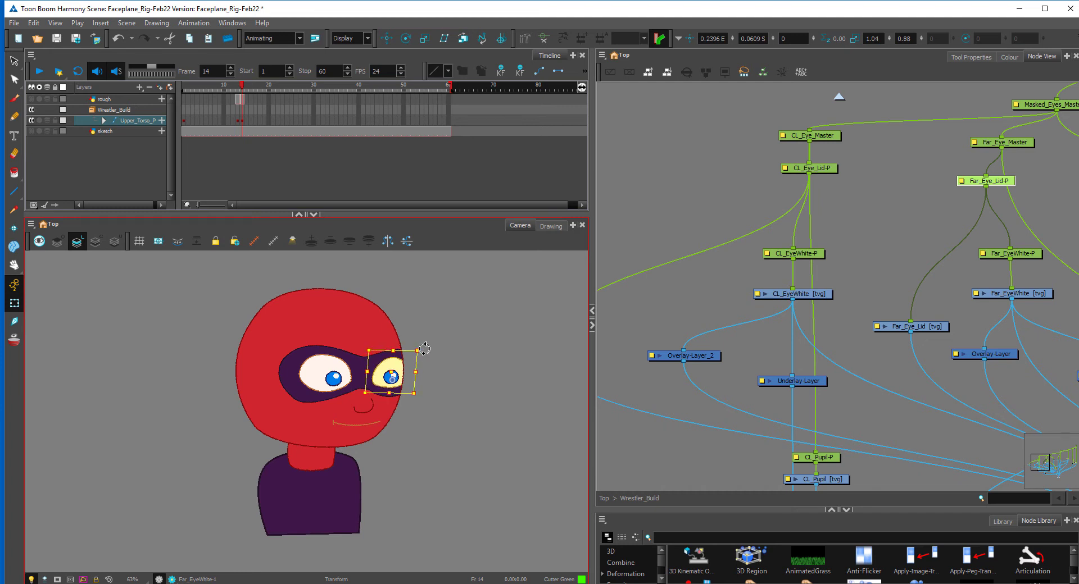
{"action": "left_click", "coordinate": [438, 349]}
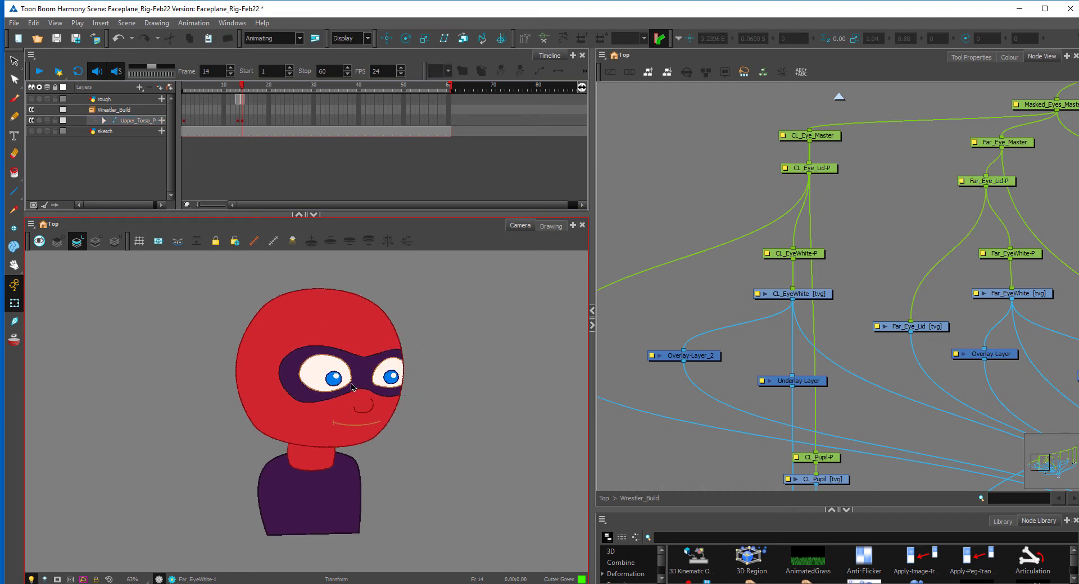
- Select the mask and nudge its near side slightly upward on the head
{"action": "left_click", "coordinate": [340, 328]}
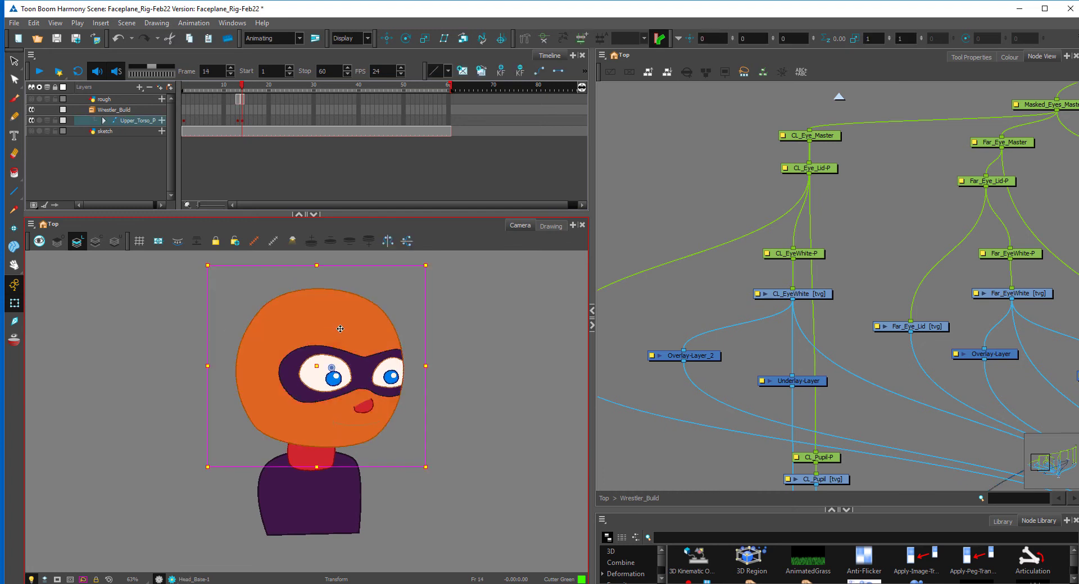
{"action": "left_click", "coordinate": [426, 324]}
{"action": "left_click", "coordinate": [268, 348]}
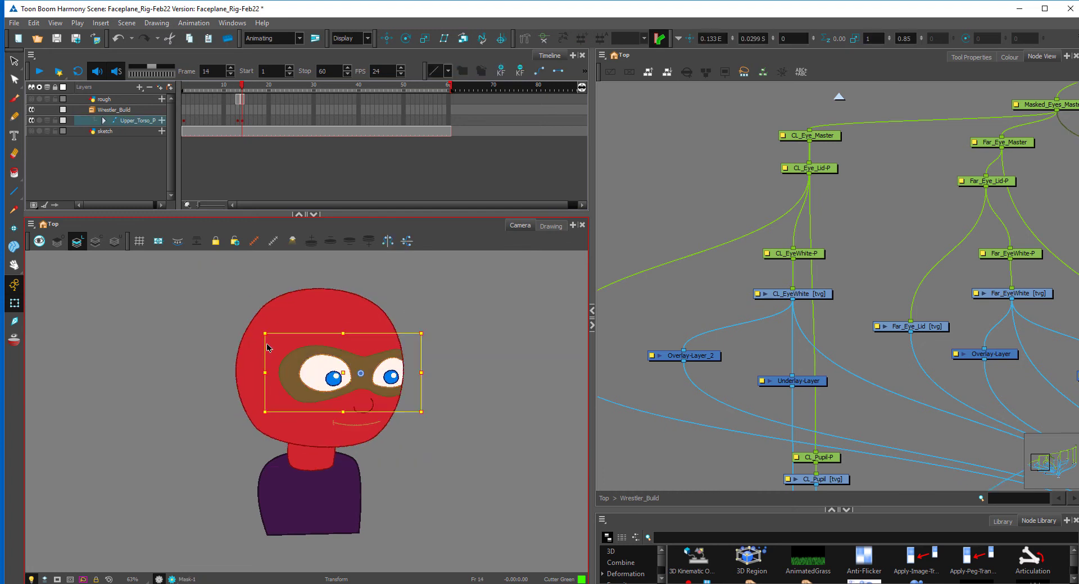
{"action": "left_click", "coordinate": [437, 302]}
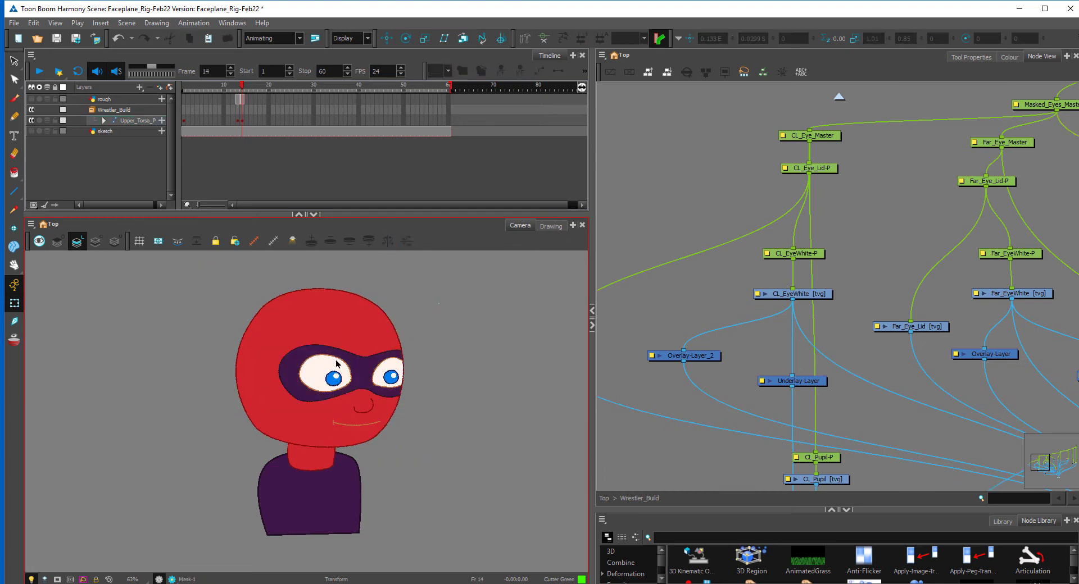
- Nudge the near pupil slightly up, and adjust the far pupil's position with its horizontal scale at about 0.92
{"action": "left_click", "coordinate": [338, 374]}
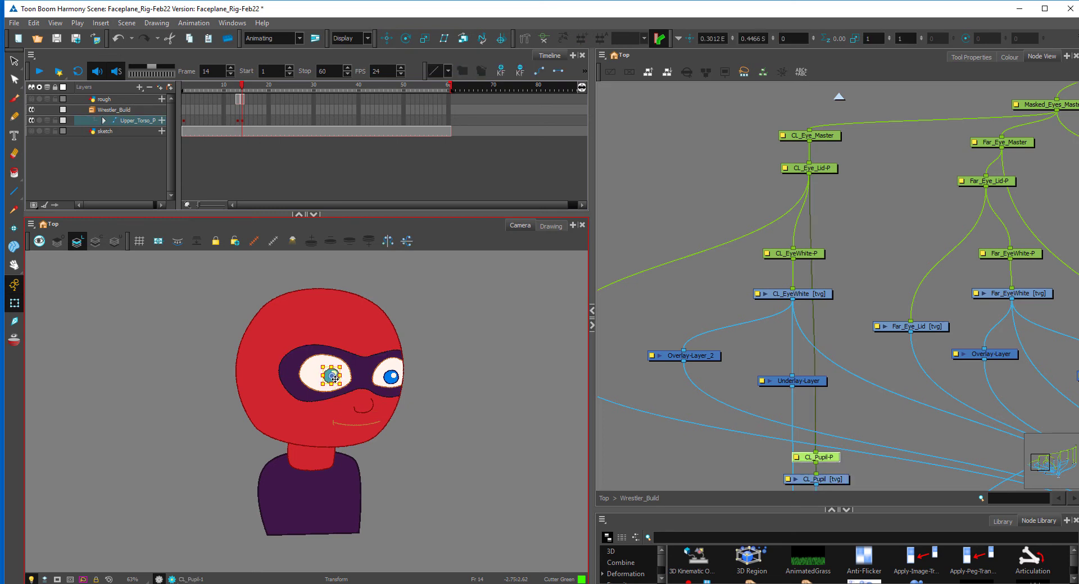
{"action": "left_click_drag", "start_coordinate": [336, 380], "coordinate": [399, 377]}
{"action": "left_click", "coordinate": [394, 377]}
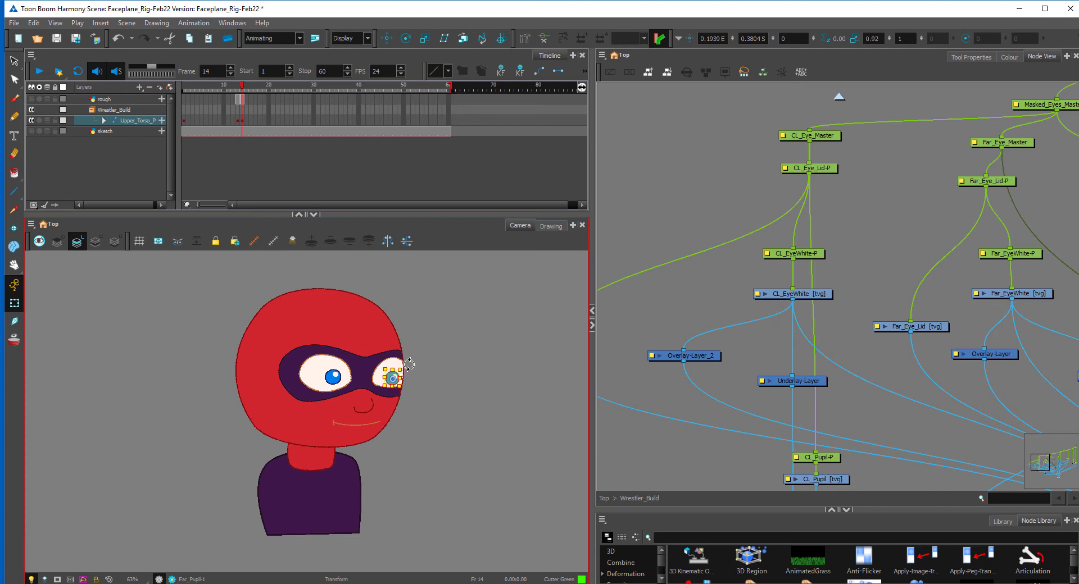
{"action": "left_click", "coordinate": [417, 361]}
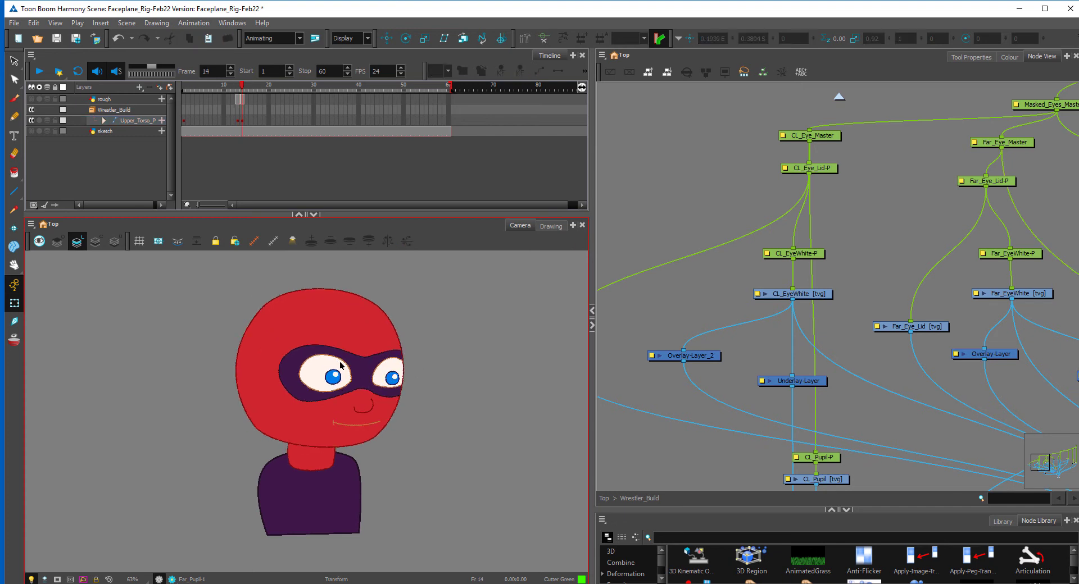
- Swap the eyelid drawings through the half-closed lid to the fully closed lid for both eyes
{"action": "left_click", "coordinate": [343, 364]}
{"action": "key", "text": "equal"}
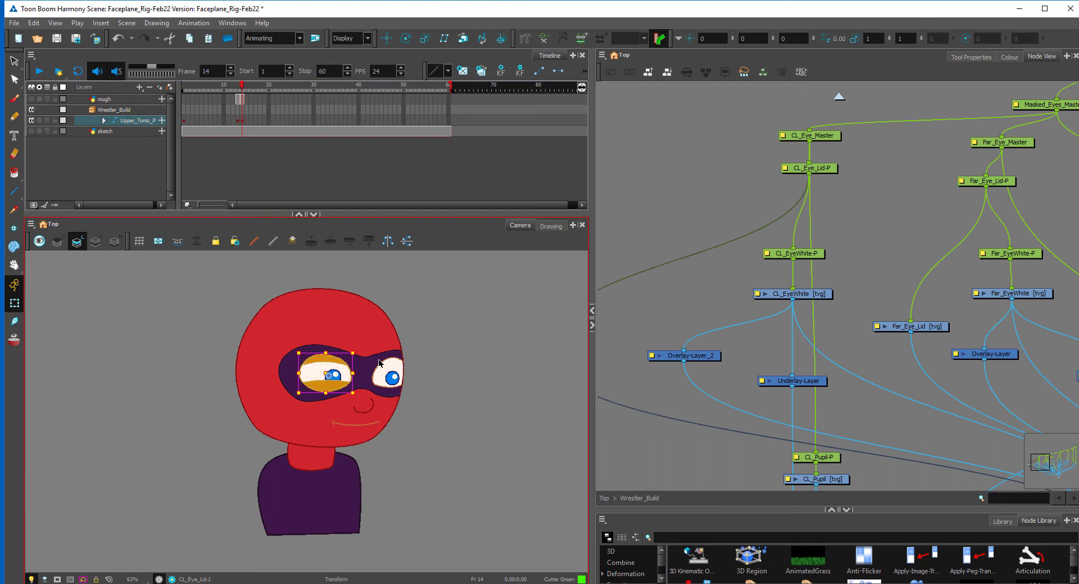
{"action": "key", "text": "equal"}
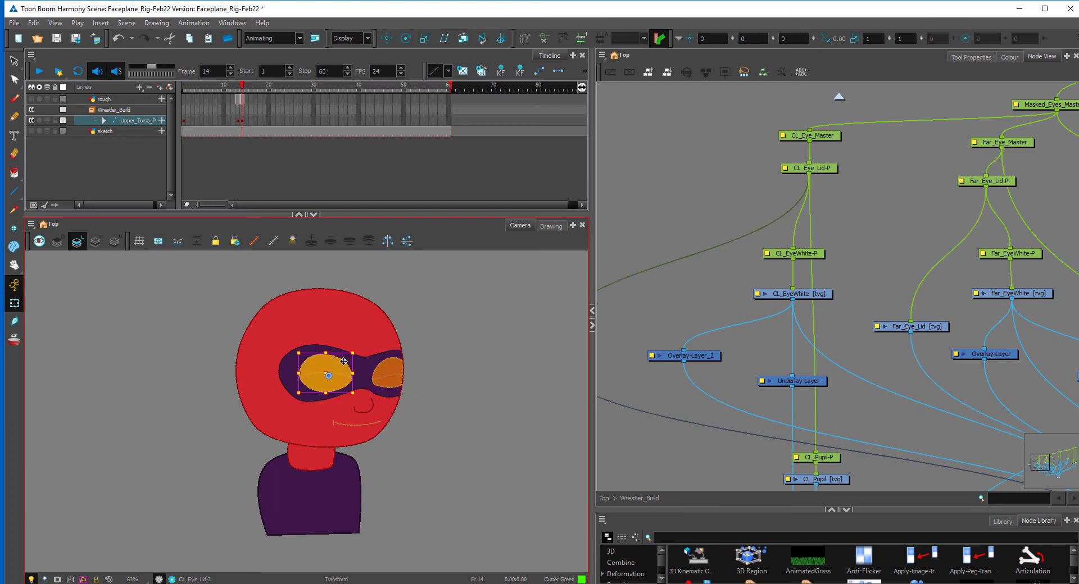
{"action": "left_click", "coordinate": [443, 349]}
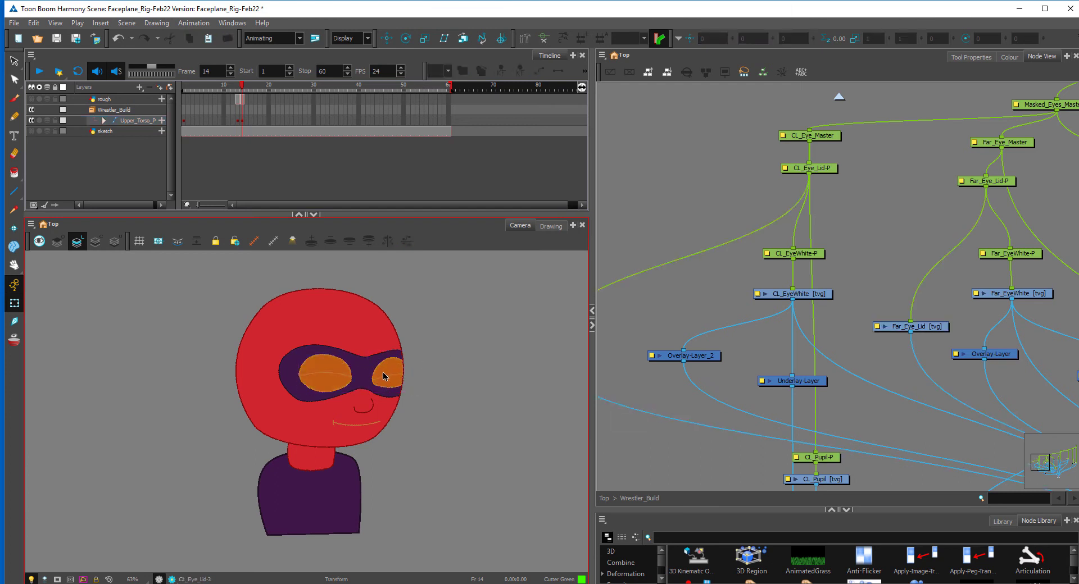
- Stretch the closed far eye slightly through Far_Eye_Master and compare the pose on frame 14 with frame 13
{"action": "left_click", "coordinate": [384, 376]}
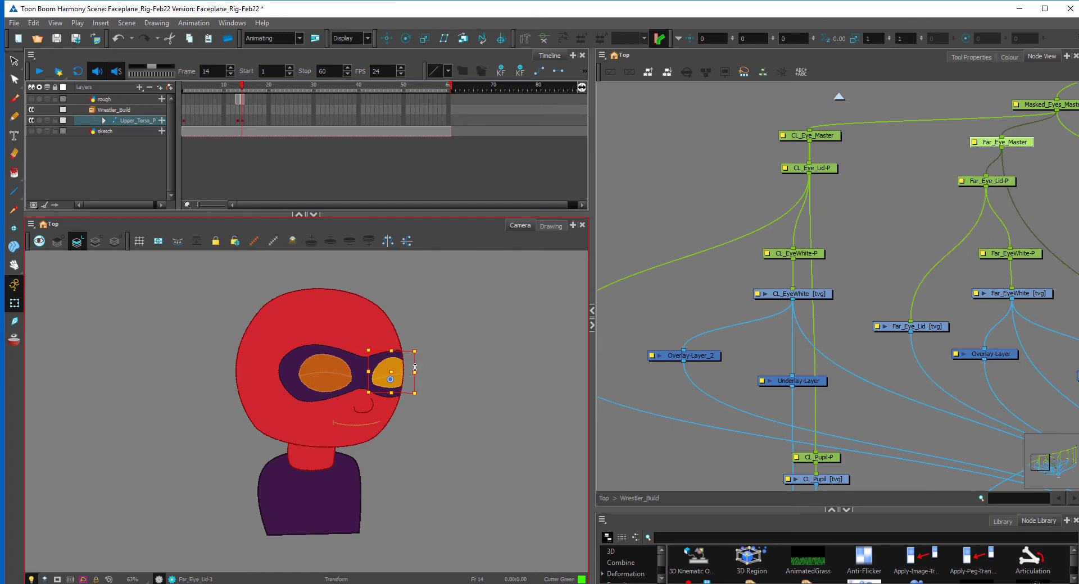
{"action": "left_click_drag", "start_coordinate": [414, 367], "coordinate": [415, 369]}
{"action": "left_click", "coordinate": [433, 361]}
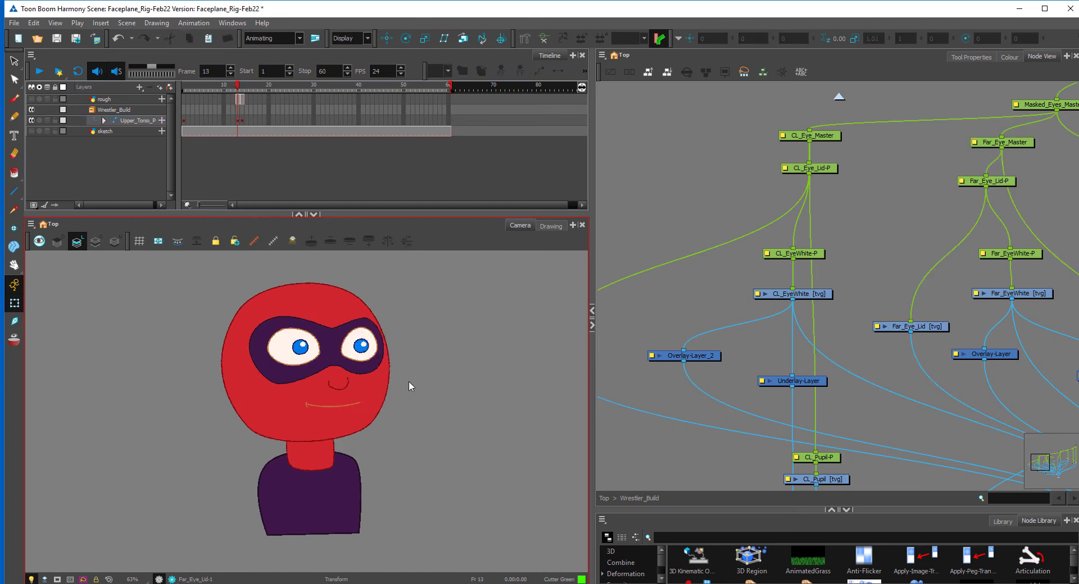
{"action": "key", "text": "comma"}
{"action": "key", "text": "period"}
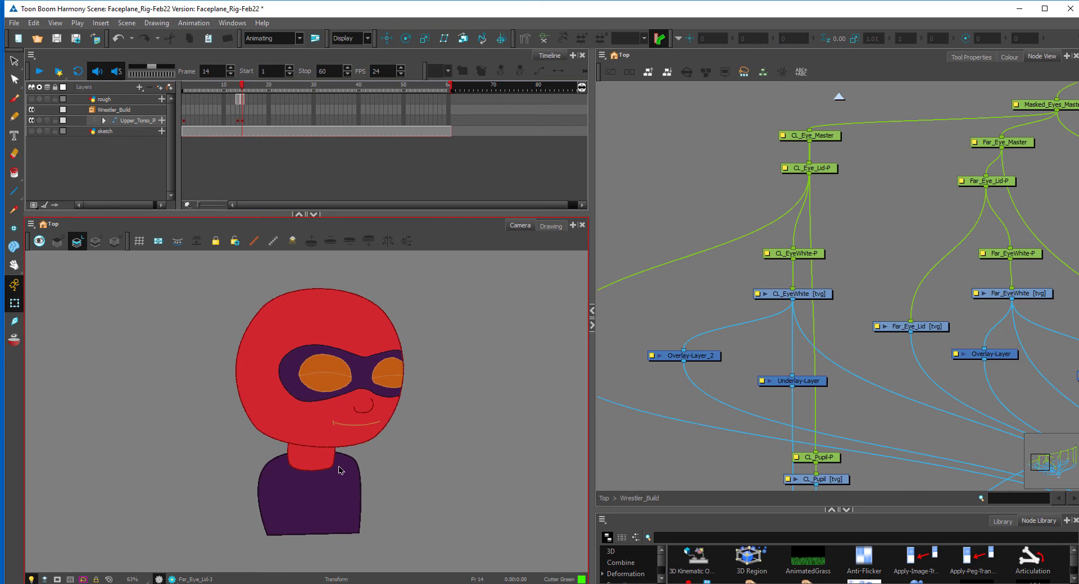
{"action": "key", "text": "comma"}
{"action": "key", "text": "period"}
- Skew the head base slightly so its far side sits lower than its near side
{"action": "left_click", "coordinate": [254, 366]}
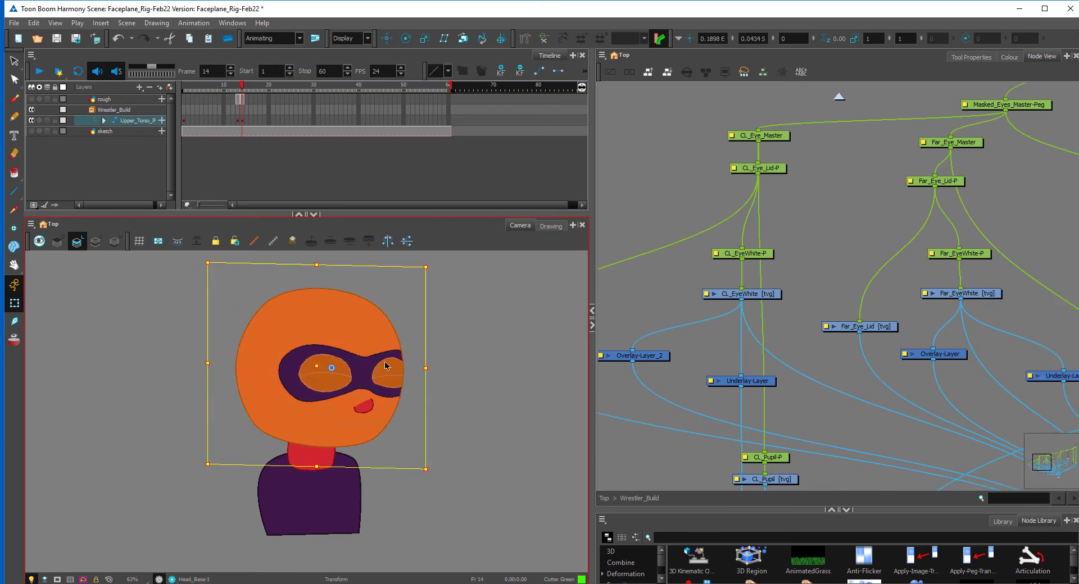
{"action": "left_click", "coordinate": [420, 400]}
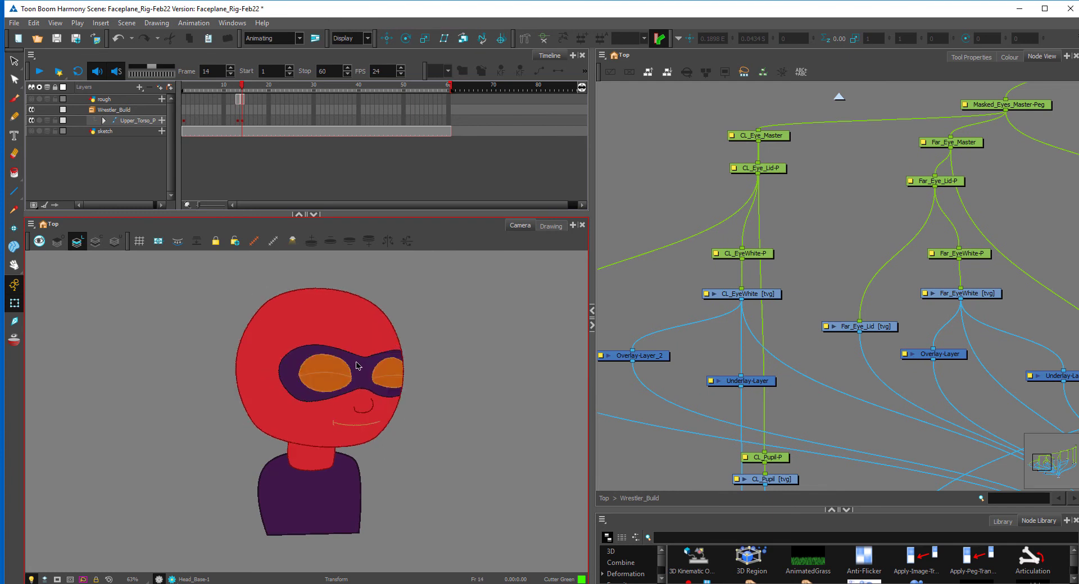
- Straighten the mask's skew on frame 14 and compare the pose with the neighbouring frame
{"action": "left_click", "coordinate": [397, 365]}
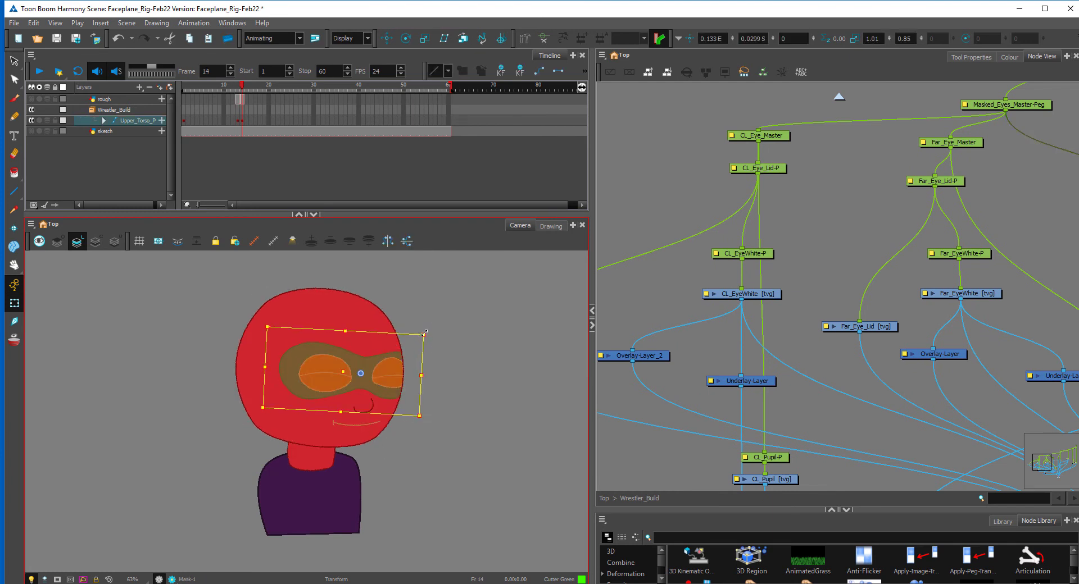
{"action": "left_click_drag", "start_coordinate": [424, 333], "coordinate": [423, 331]}
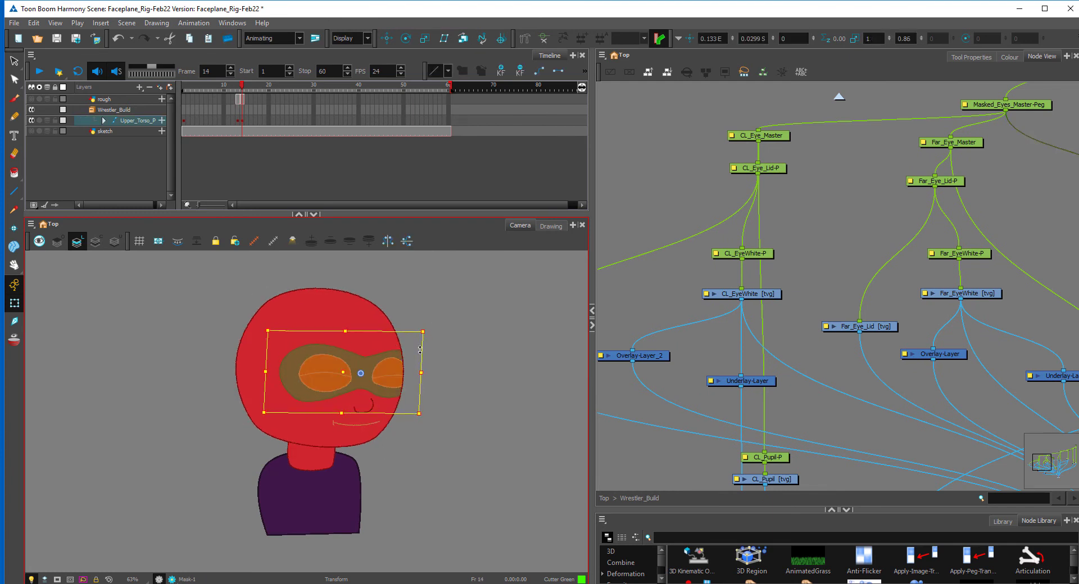
{"action": "key", "text": "period"}
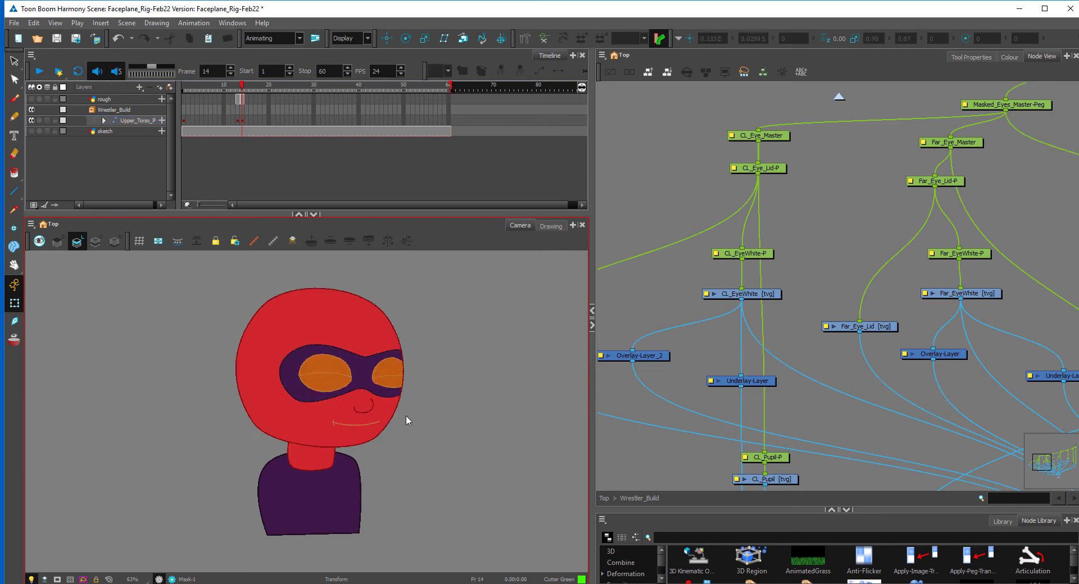
{"action": "key", "text": "comma"}
{"action": "key", "text": "period"}
- Stretch the mask slightly taller on frame 14, to a vertical scale of about 0.93
{"action": "left_click", "coordinate": [284, 381]}
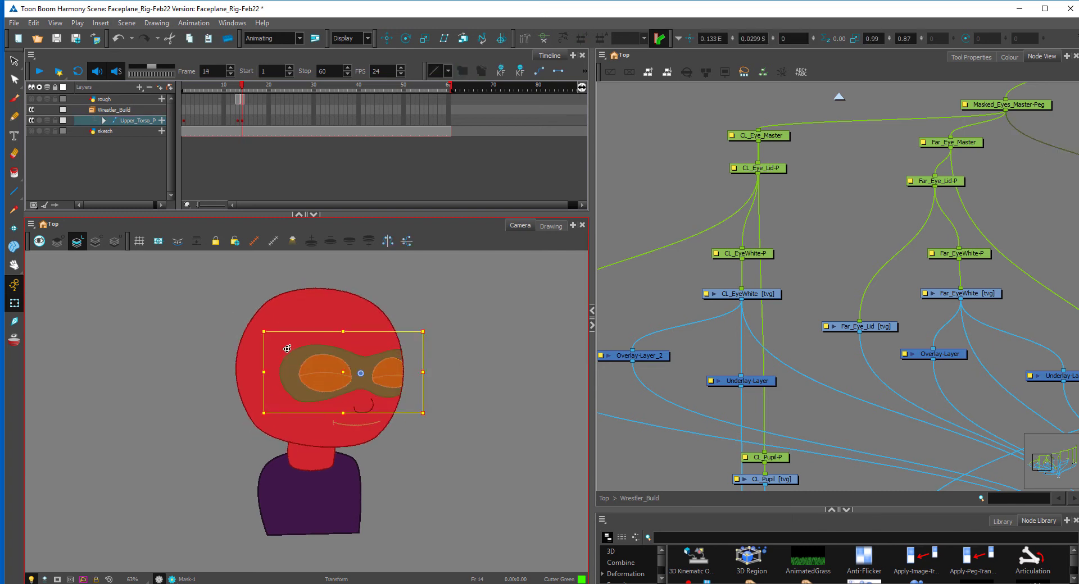
{"action": "mouse_move", "coordinate": [262, 331]}
{"action": "left_mouse_down"}
{"action": "mouse_move", "coordinate": [296, 326]}
{"action": "mouse_move", "coordinate": [263, 317]}
{"action": "left_mouse_up"}
{"action": "left_click", "coordinate": [440, 346]}
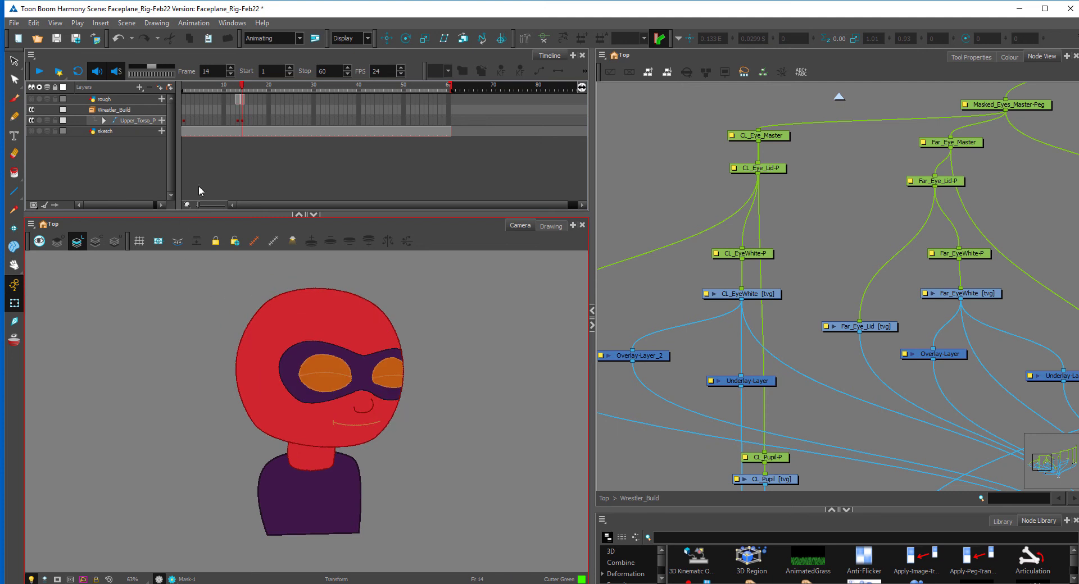
- Copy the collapsed Upper_Torso peg keyframe from frame 13 to frame 15
{"action": "left_click", "coordinate": [241, 131]}
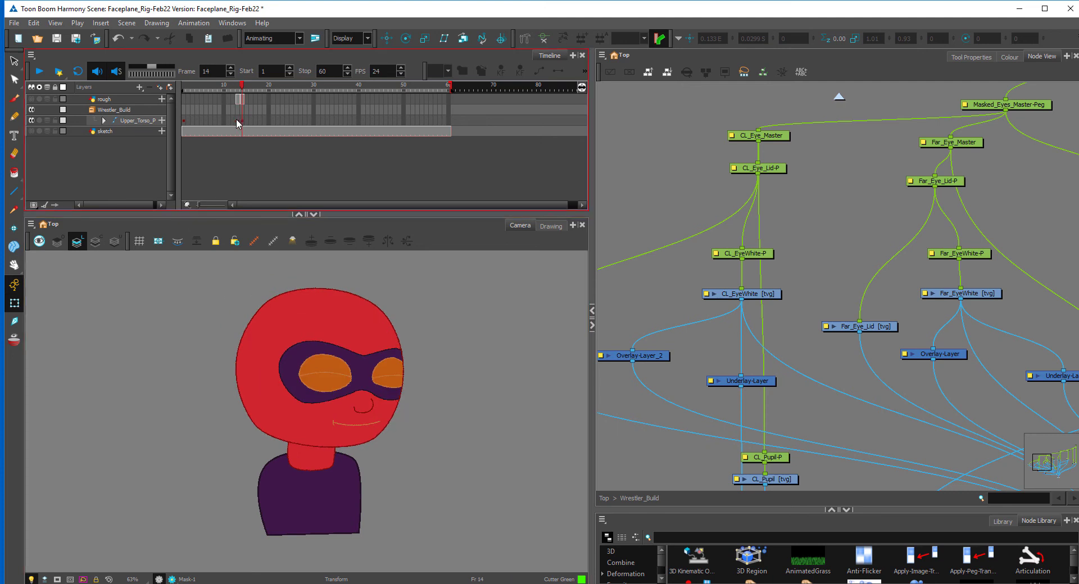
{"action": "left_click", "coordinate": [234, 121]}
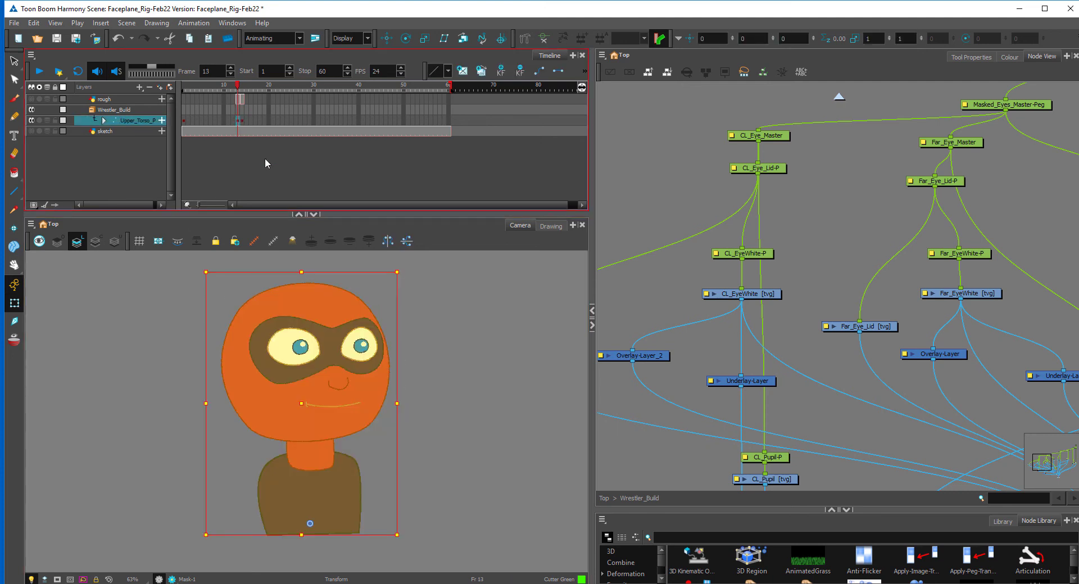
{"action": "left_click", "coordinate": [461, 327]}
{"action": "left_click", "coordinate": [237, 120]}
{"action": "left_click_drag", "start_coordinate": [238, 121], "coordinate": [240, 126]}
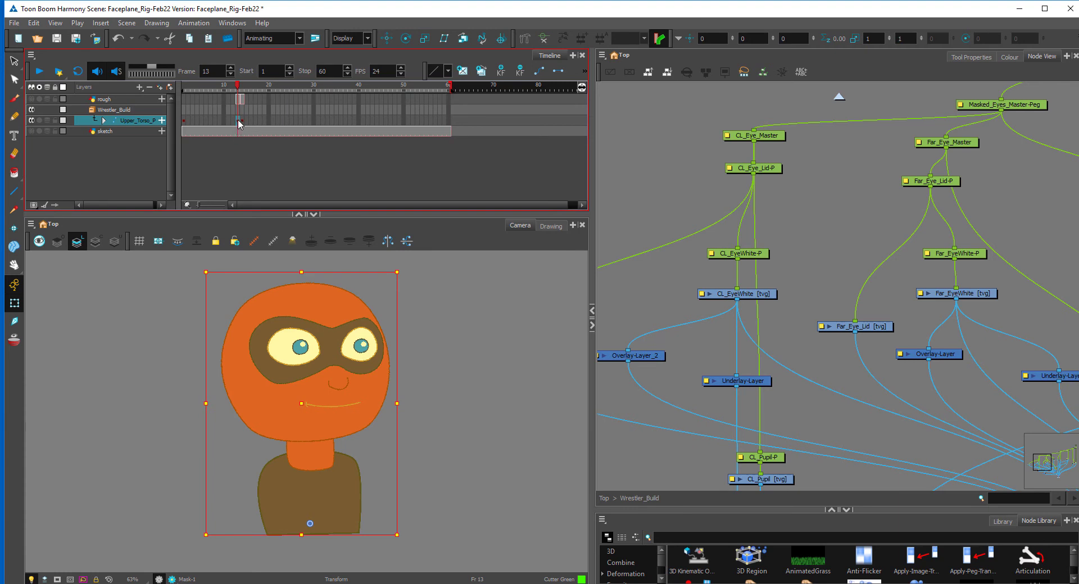
{"action": "left_click_drag", "start_coordinate": [239, 125], "coordinate": [247, 125]}
{"action": "left_click", "coordinate": [409, 372]}
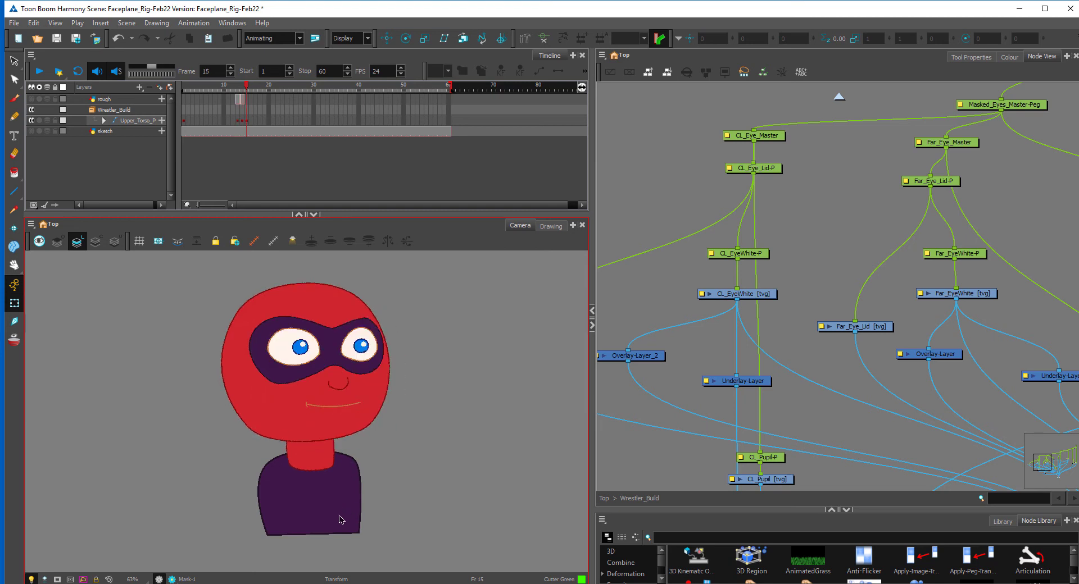
- Skew the torso slightly on frame 15, then tilt the neck and head back and skew the neck drawing
{"action": "left_click", "coordinate": [349, 484]}
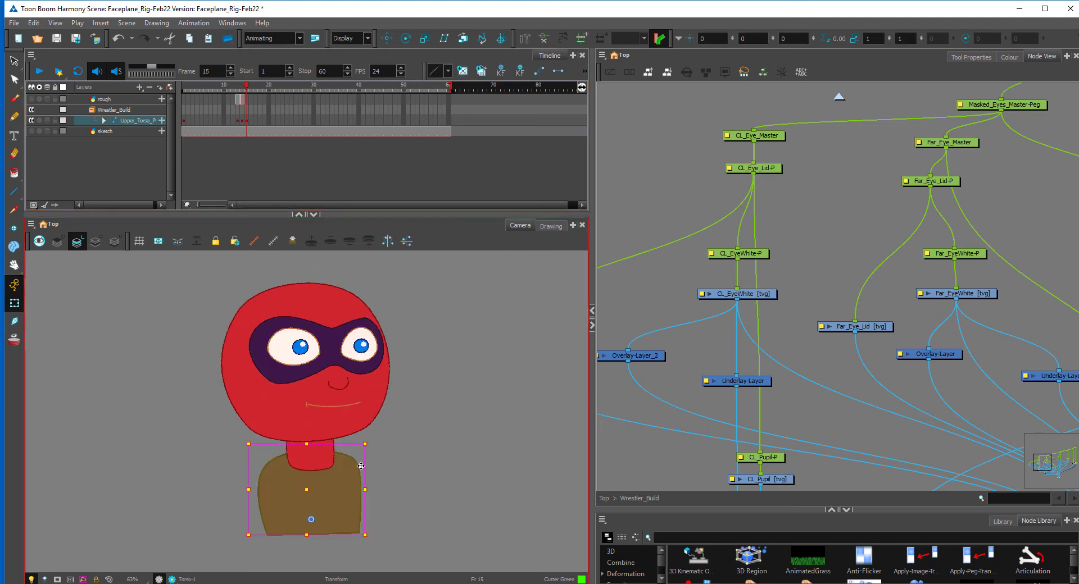
{"action": "left_click_drag", "start_coordinate": [366, 443], "coordinate": [352, 444]}
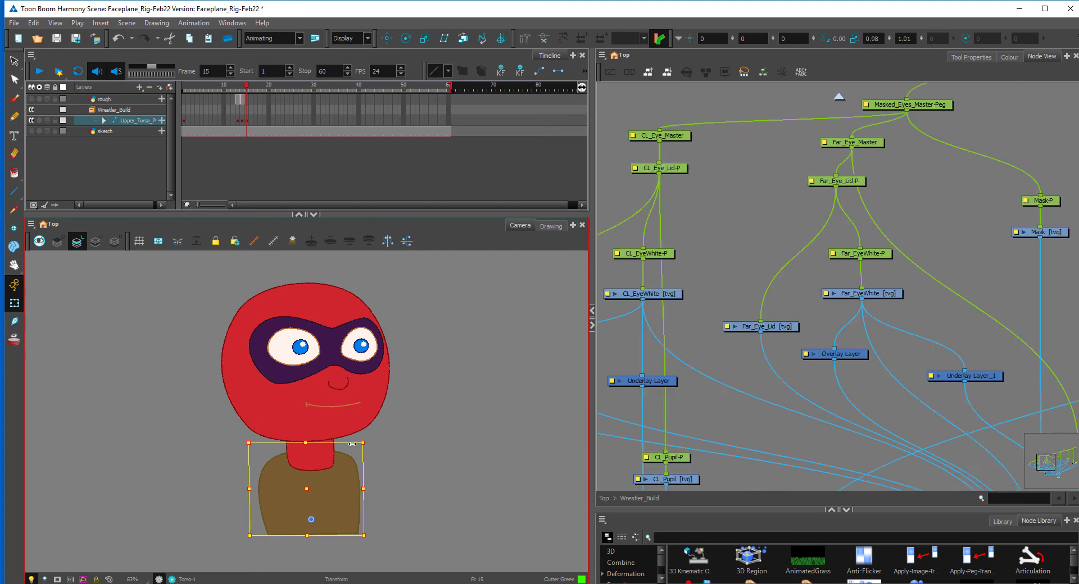
{"action": "left_click", "coordinate": [320, 468]}
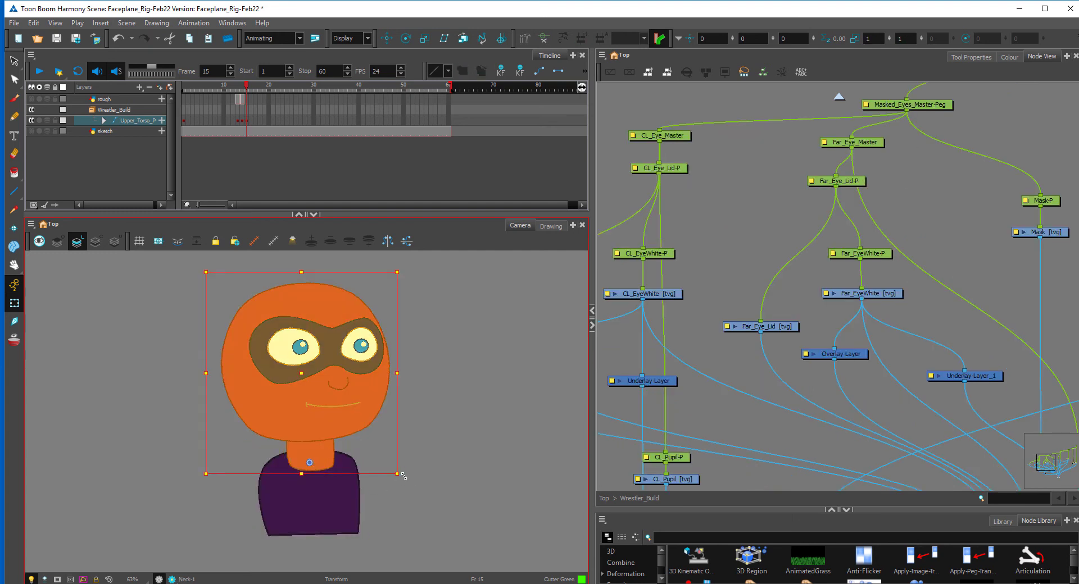
{"action": "left_click_drag", "start_coordinate": [403, 481], "coordinate": [406, 473]}
{"action": "left_click_drag", "start_coordinate": [328, 453], "coordinate": [339, 450]}
{"action": "left_click", "coordinate": [346, 446]}
{"action": "left_click", "coordinate": [325, 458]}
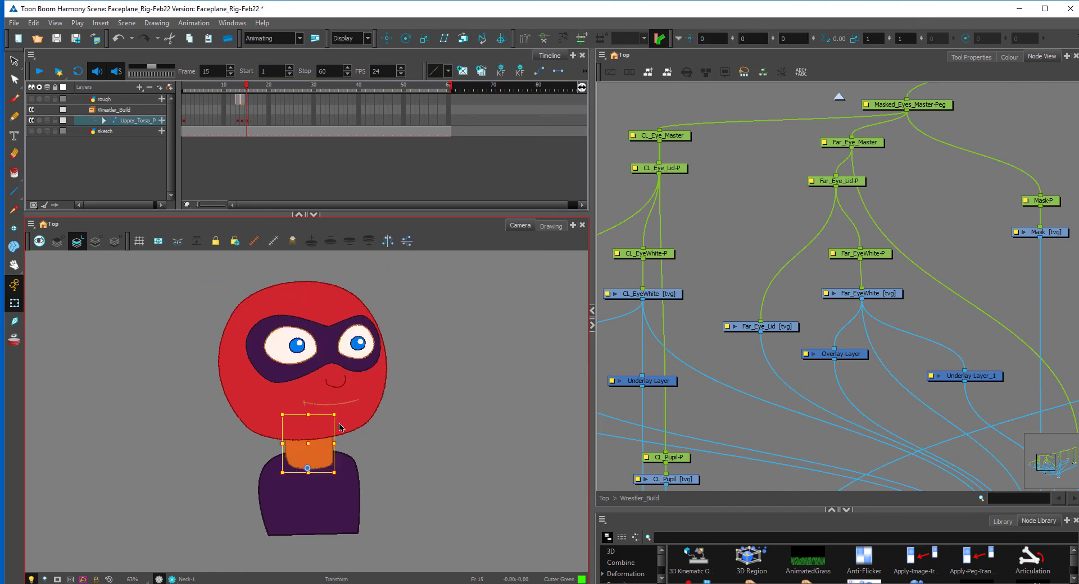
{"action": "left_click_drag", "start_coordinate": [324, 416], "coordinate": [321, 415]}
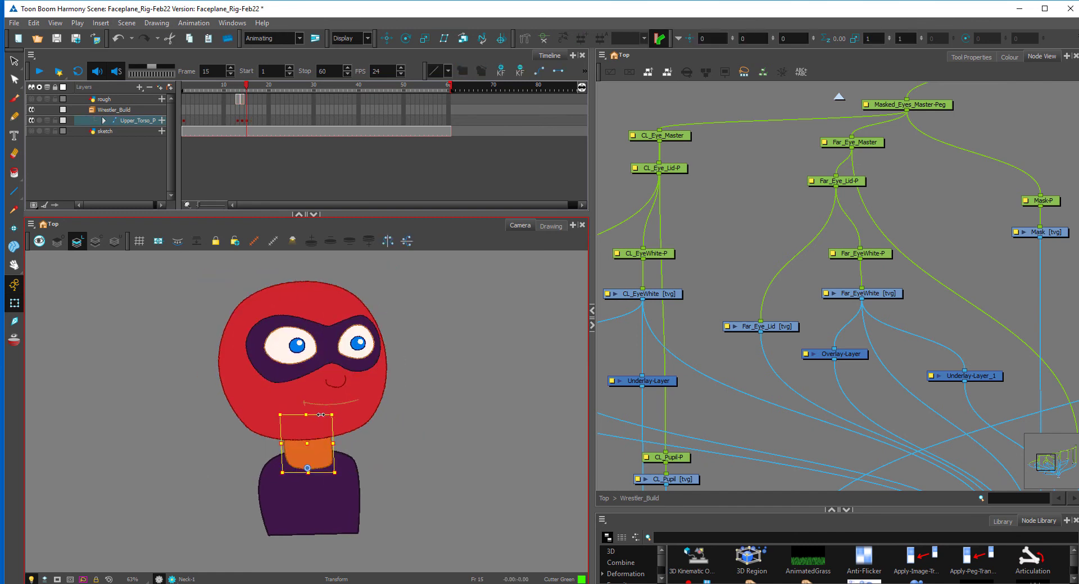
- Rotate the whole head slightly counter-clockwise on frame 15 so its far side lifts
{"action": "left_click", "coordinate": [378, 403]}
{"action": "left_click_drag", "start_coordinate": [404, 455], "coordinate": [344, 422]}
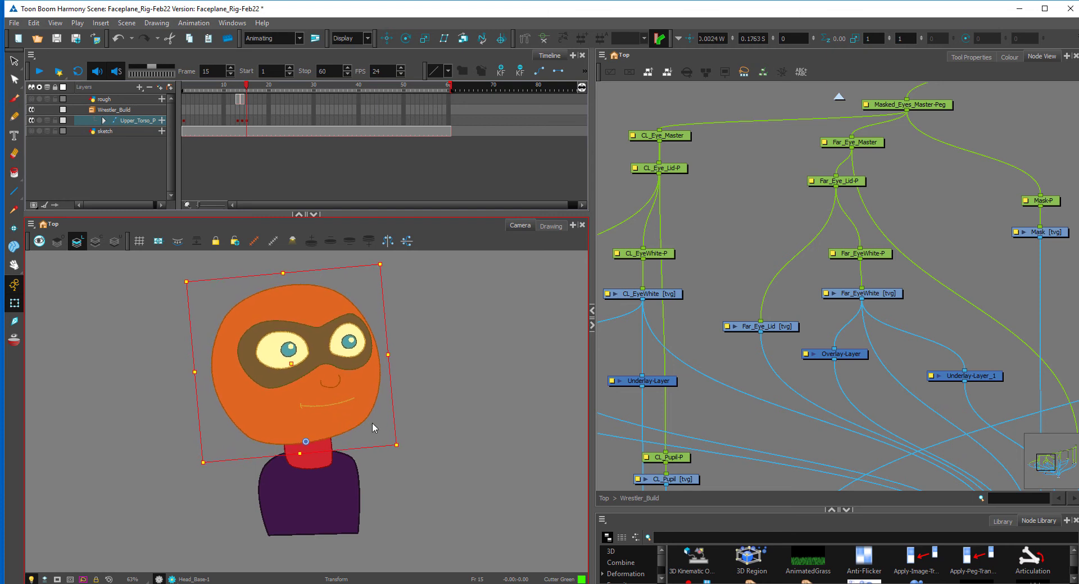
{"action": "left_click", "coordinate": [416, 404]}
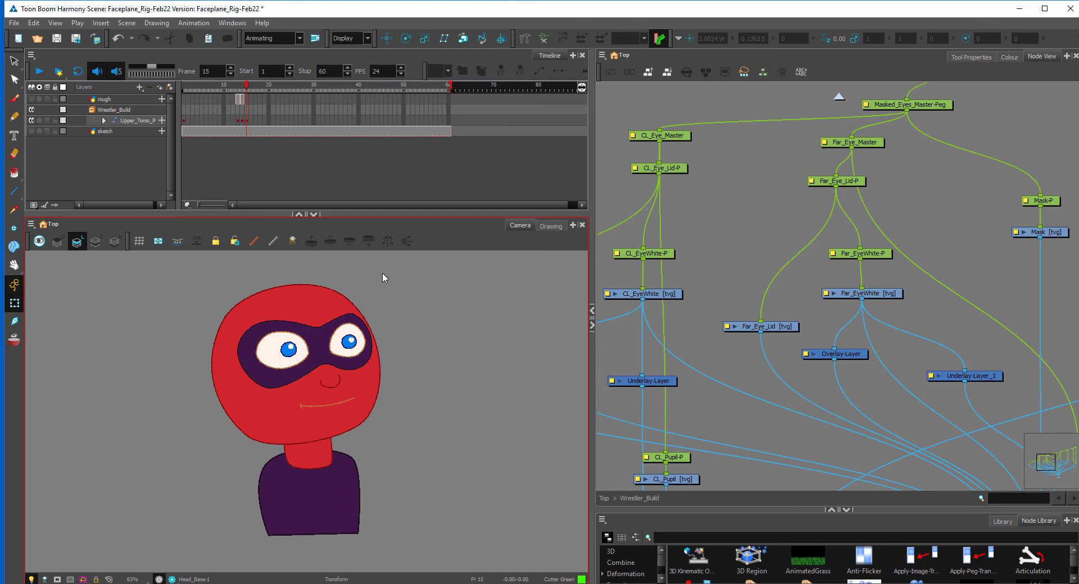
- Copy the collapsed Upper_Torso peg keyframe from frame 15 to frame 16
{"action": "left_click", "coordinate": [261, 162]}
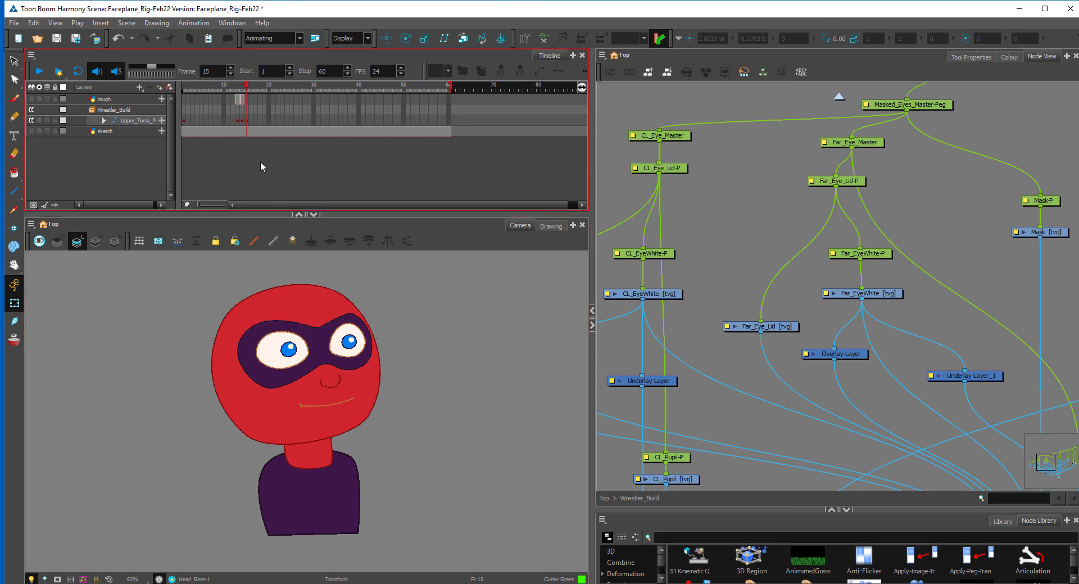
{"action": "left_click", "coordinate": [248, 121]}
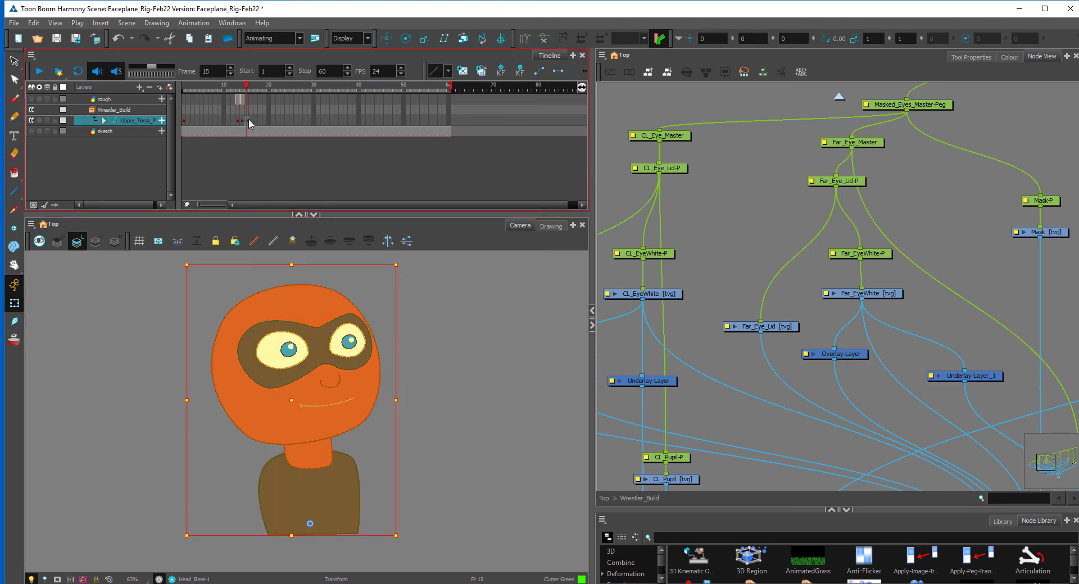
{"action": "left_click_drag", "start_coordinate": [247, 124], "coordinate": [253, 125]}
{"action": "left_click_drag", "start_coordinate": [251, 123], "coordinate": [252, 123]}
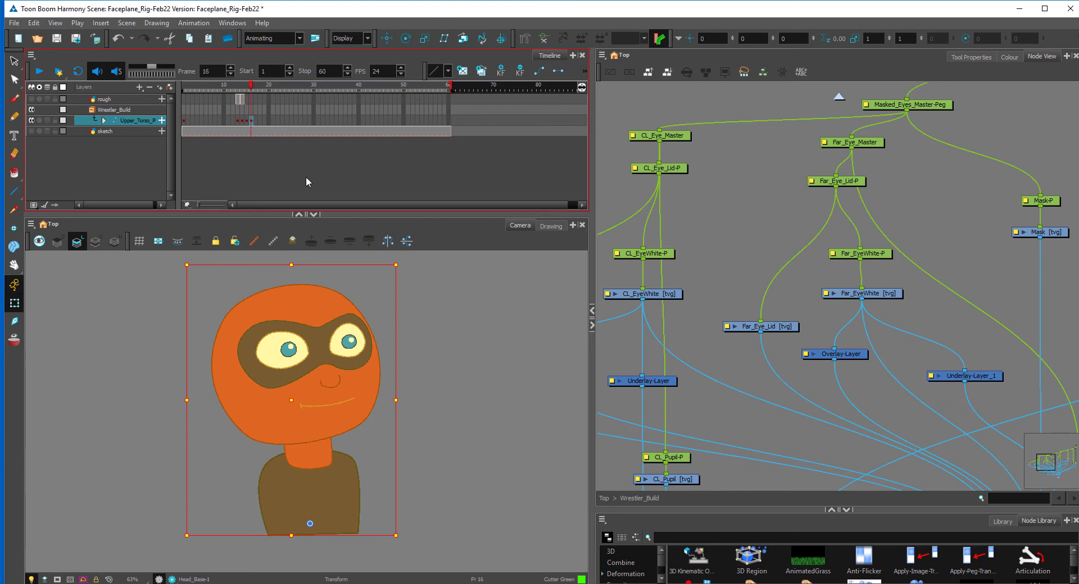
{"action": "left_click", "coordinate": [434, 360]}
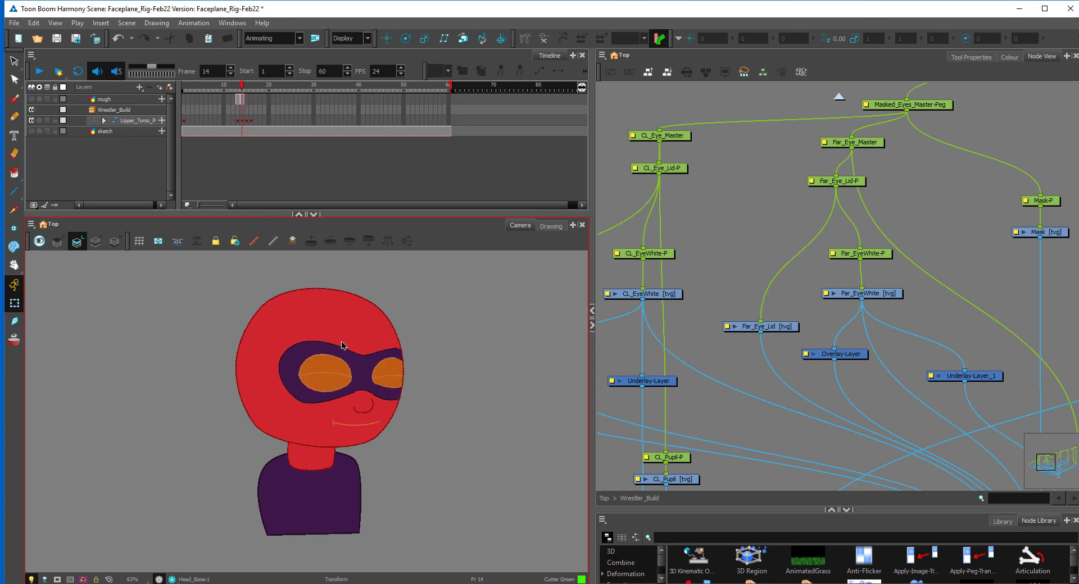
- Skew the torso further on frame 15, to a vertical scale of about 1.02, and compare the pose with frames 14 and 16
{"action": "left_click", "coordinate": [336, 379]}
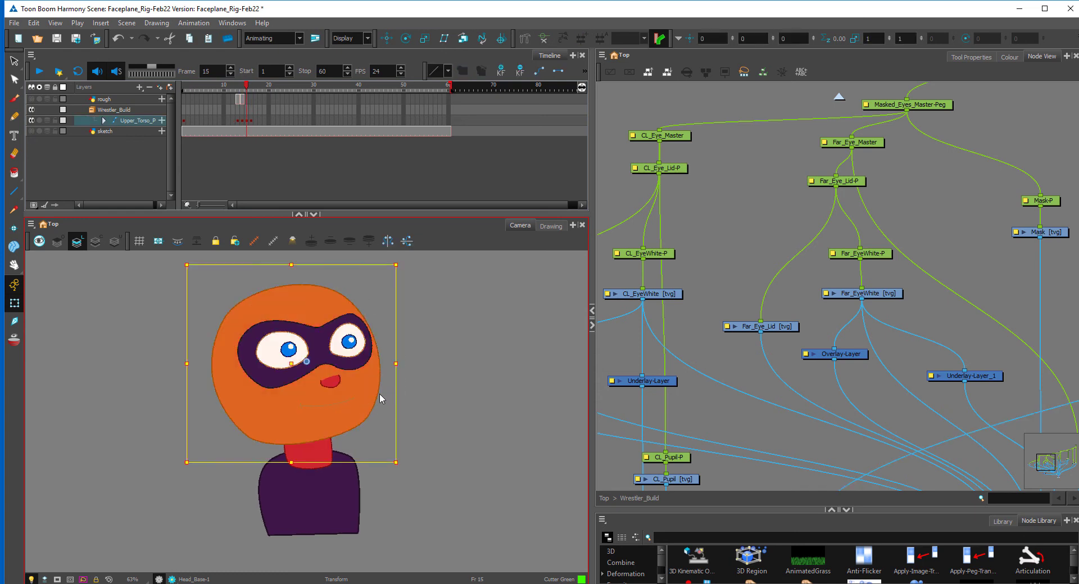
{"action": "left_click", "coordinate": [337, 486]}
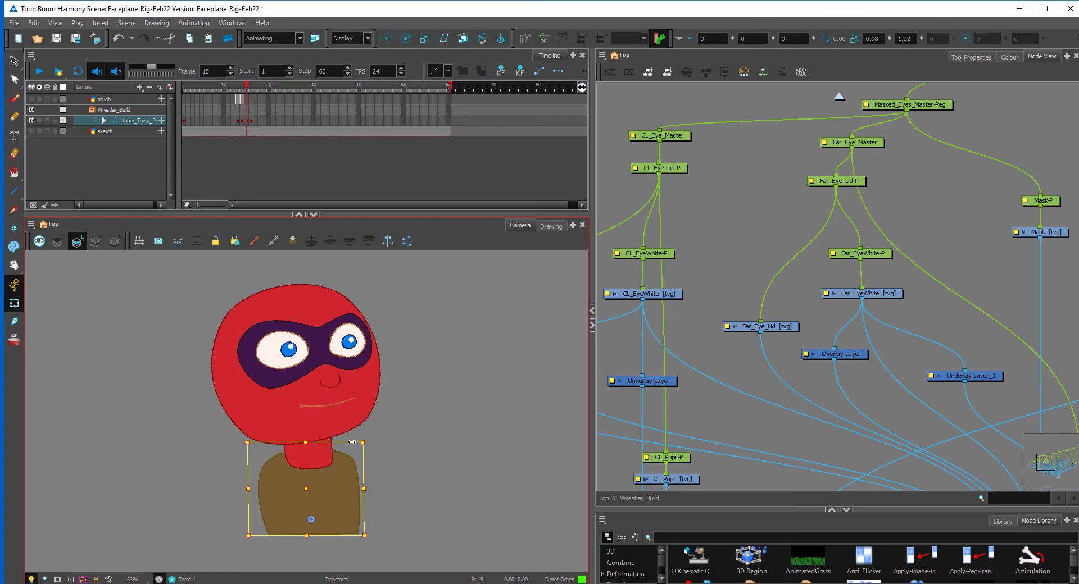
{"action": "left_click", "coordinate": [321, 461]}
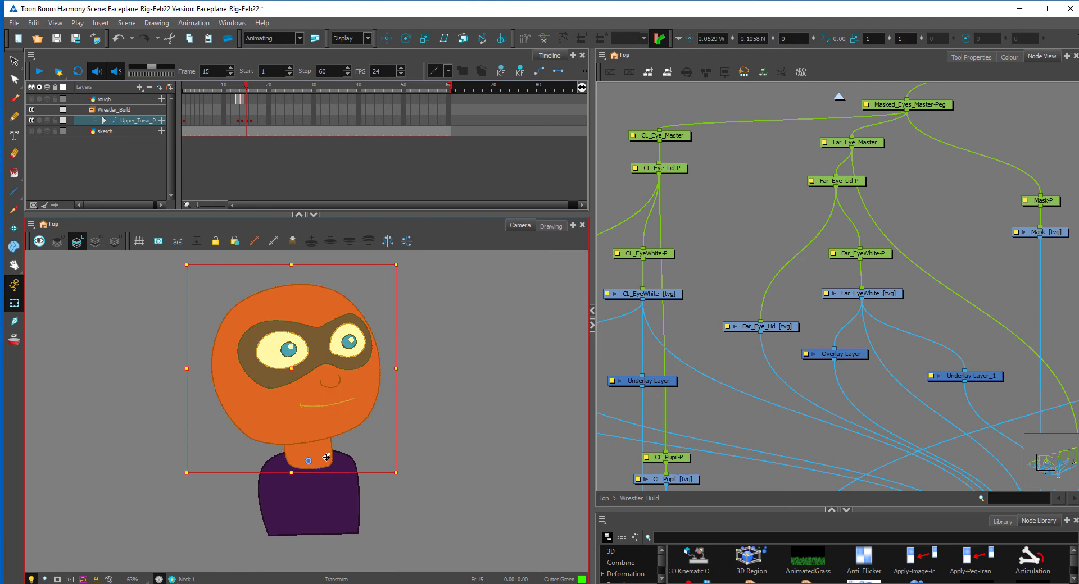
{"action": "left_click", "coordinate": [414, 434]}
{"action": "key", "text": "comma"}
{"action": "key", "text": "period"}
{"action": "key", "text": "period"}
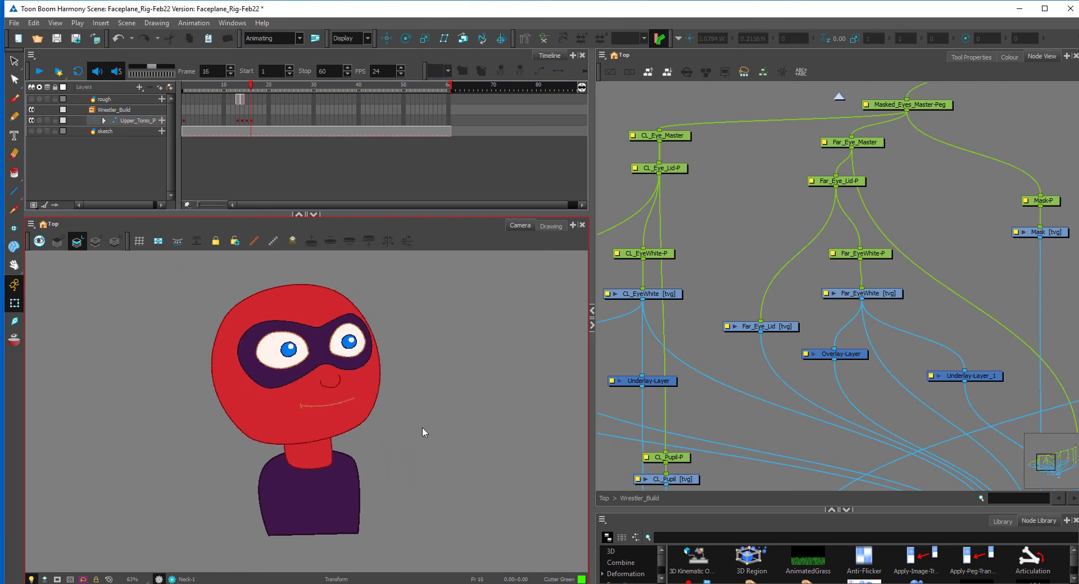
{"action": "key", "text": "comma"}
- Raise the neck slightly and rotate the head a little more counter-clockwise on frame 15, comparing it with frames 14 and 16
{"action": "left_click", "coordinate": [323, 463]}
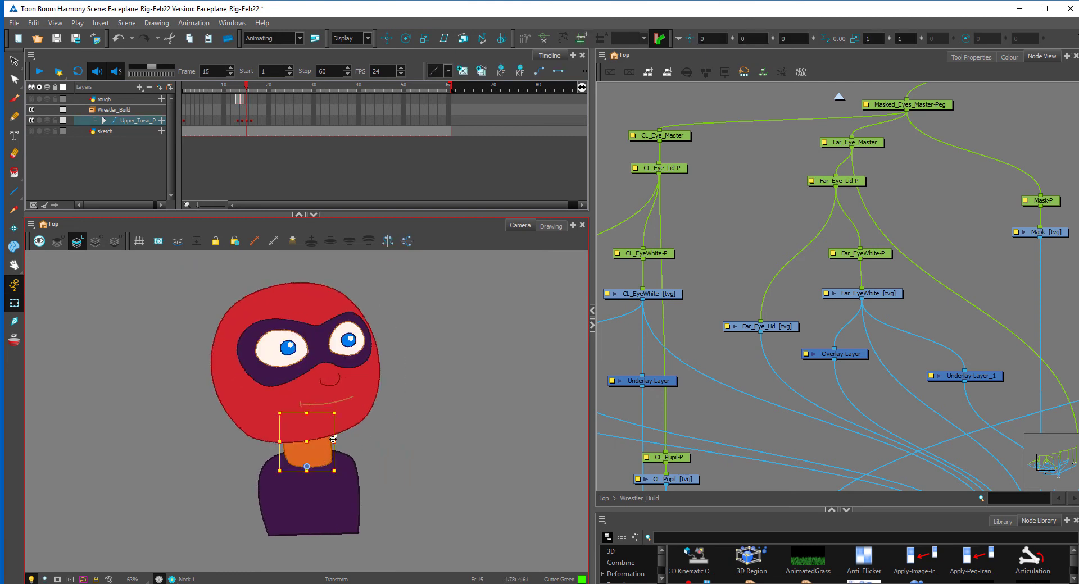
{"action": "left_click", "coordinate": [361, 385]}
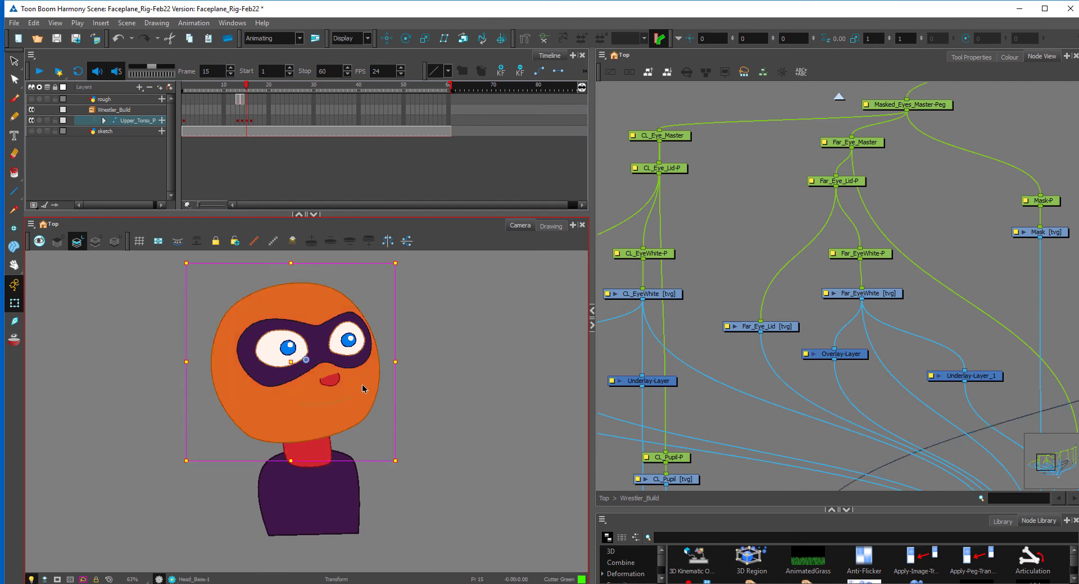
{"action": "left_click_drag", "start_coordinate": [405, 459], "coordinate": [405, 454]}
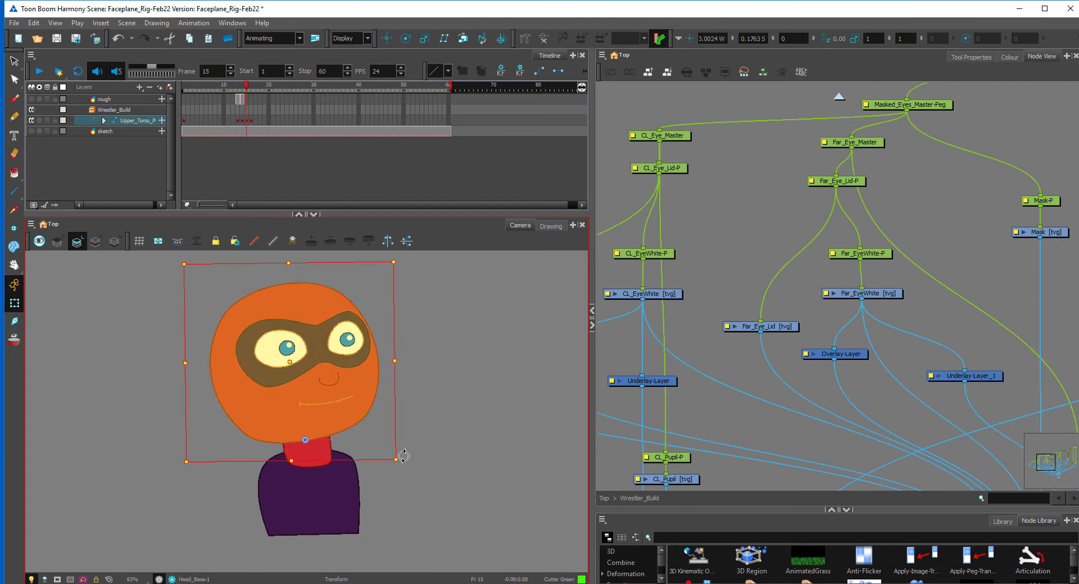
{"action": "left_click", "coordinate": [413, 394]}
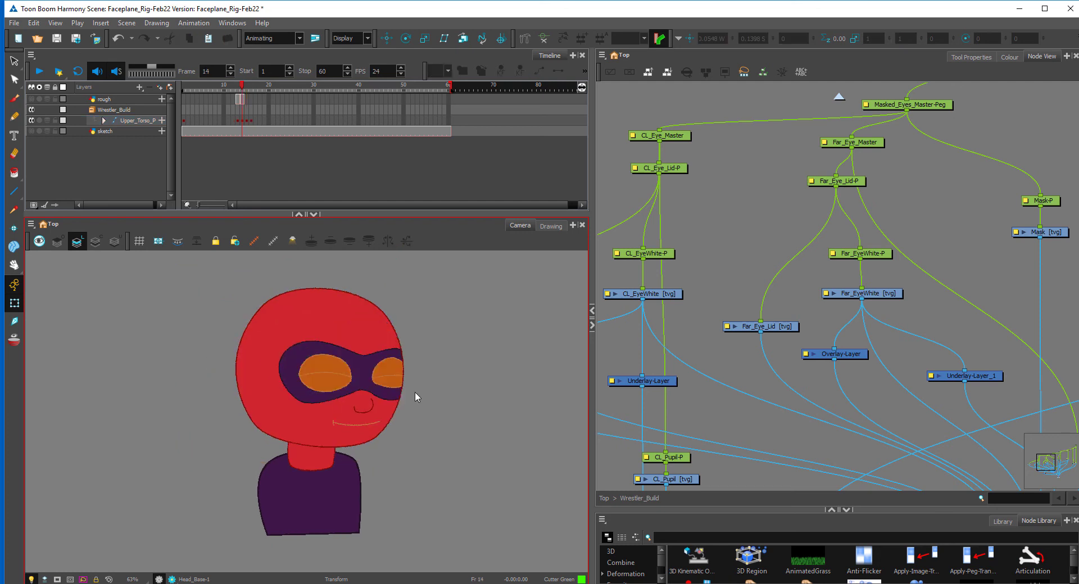
{"action": "key", "text": "comma"}
{"action": "key", "text": "period"}
{"action": "key", "text": "period"}
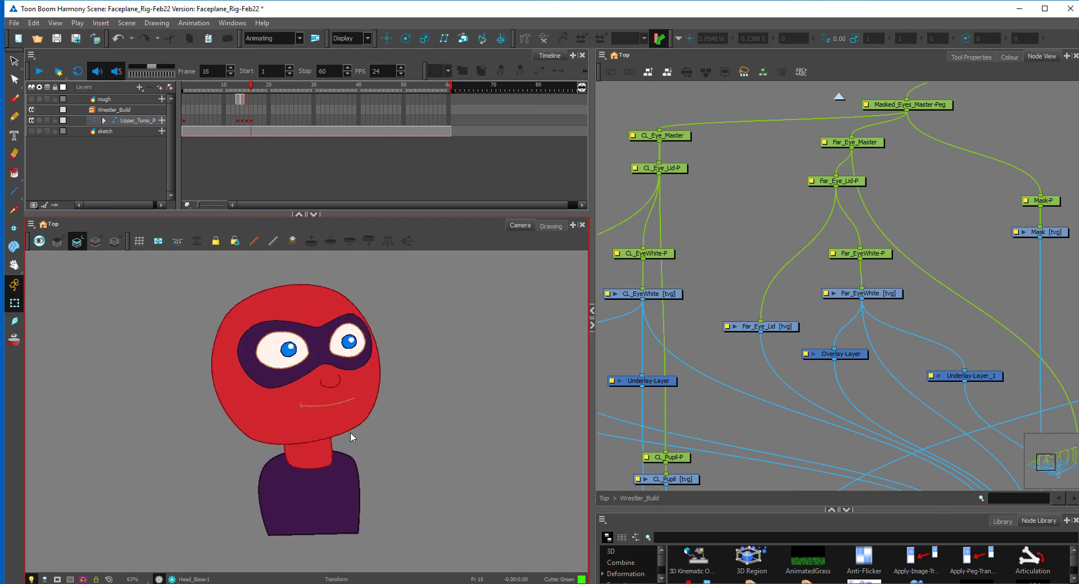
{"action": "key", "text": "comma"}
- Rotate the masked eyes, nose and mouth counter-clockwise and shift them up the face on frame 15
{"action": "left_click", "coordinate": [316, 326]}
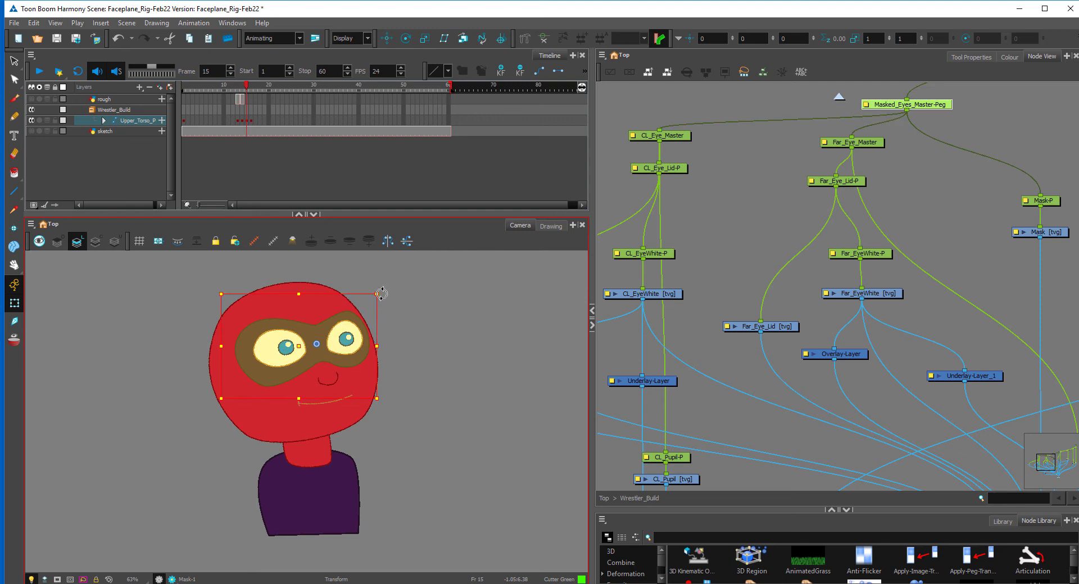
{"action": "key", "text": "b"}
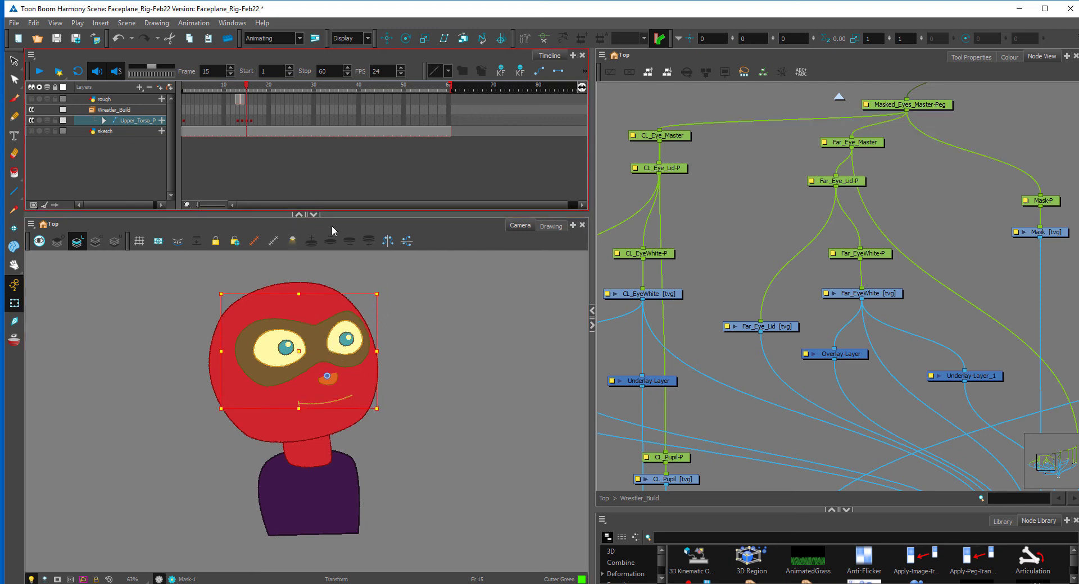
{"action": "mouse_move", "coordinate": [385, 296]}
{"action": "left_mouse_down"}
{"action": "mouse_move", "coordinate": [347, 340]}
{"action": "mouse_move", "coordinate": [394, 284]}
{"action": "mouse_move", "coordinate": [396, 250]}
{"action": "left_mouse_up"}
{"action": "left_click", "coordinate": [367, 371]}
{"action": "left_click_drag", "start_coordinate": [364, 374], "coordinate": [390, 390]}
{"action": "left_click", "coordinate": [355, 348]}
{"action": "key", "text": "b"}
{"action": "key", "text": "comma"}
{"action": "key", "text": "period"}
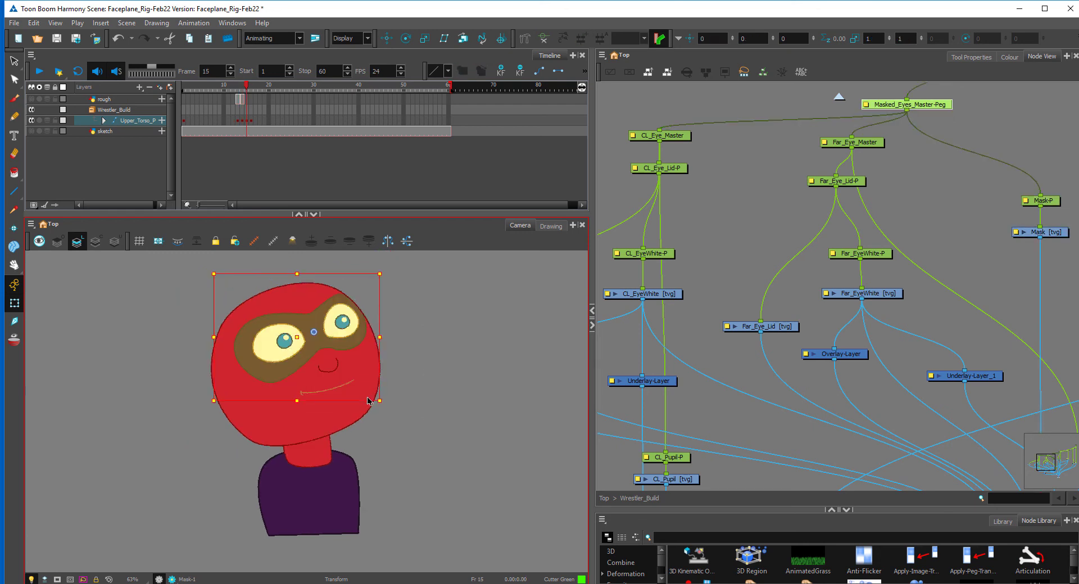
- Skew the mask and both eyes together through Masked_Eyes_Master-Peg and shift them toward the far side of the face
{"action": "left_click", "coordinate": [388, 347]}
{"action": "left_click", "coordinate": [361, 343]}
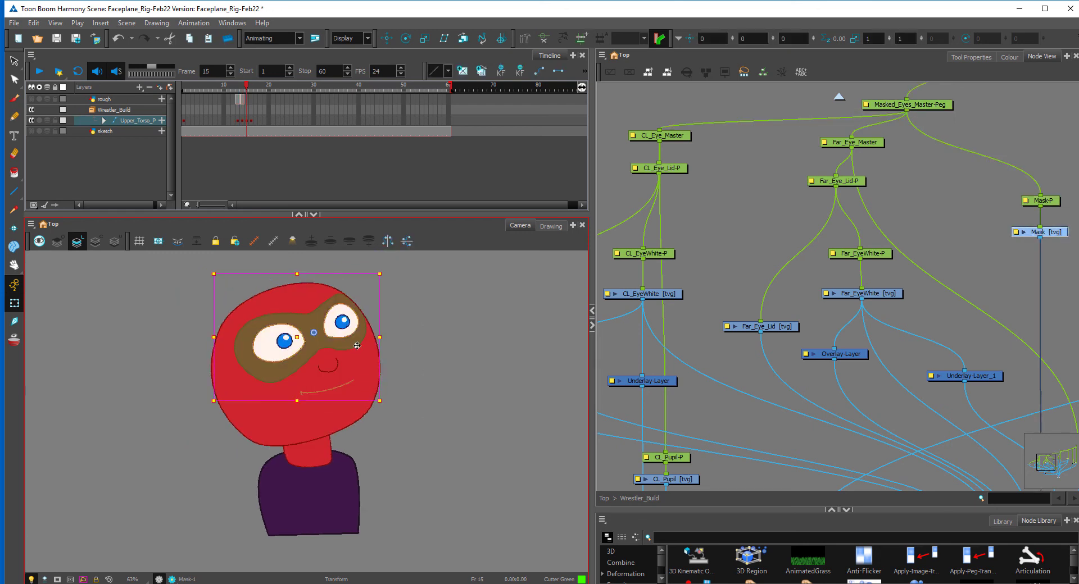
{"action": "key", "text": "b"}
{"action": "key", "text": "b"}
{"action": "left_click_drag", "start_coordinate": [365, 402], "coordinate": [374, 399]}
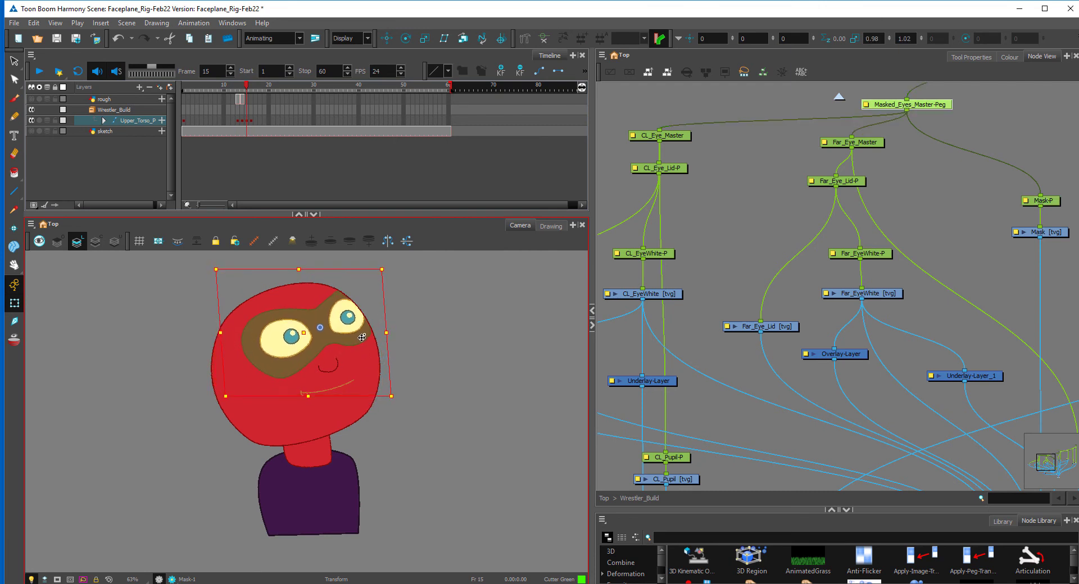
{"action": "left_click", "coordinate": [412, 330]}
- Shift the nose up and toward the far side of the face on frame 15
{"action": "left_click", "coordinate": [301, 346]}
{"action": "key", "text": "b"}
{"action": "key", "text": "b"}
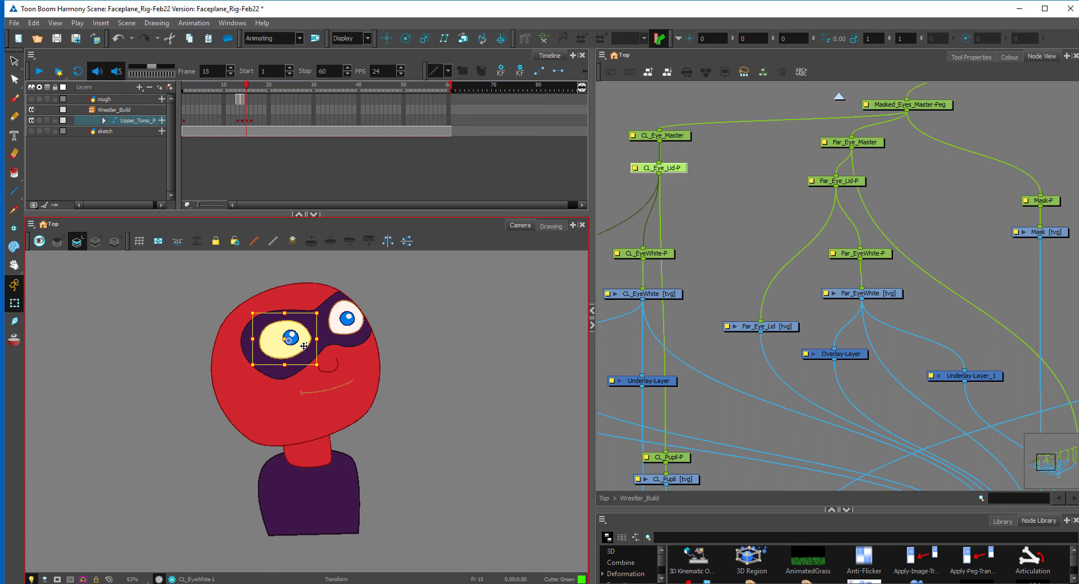
{"action": "left_click", "coordinate": [332, 369]}
{"action": "left_click_drag", "start_coordinate": [334, 367], "coordinate": [343, 361]}
{"action": "left_click", "coordinate": [400, 346]}
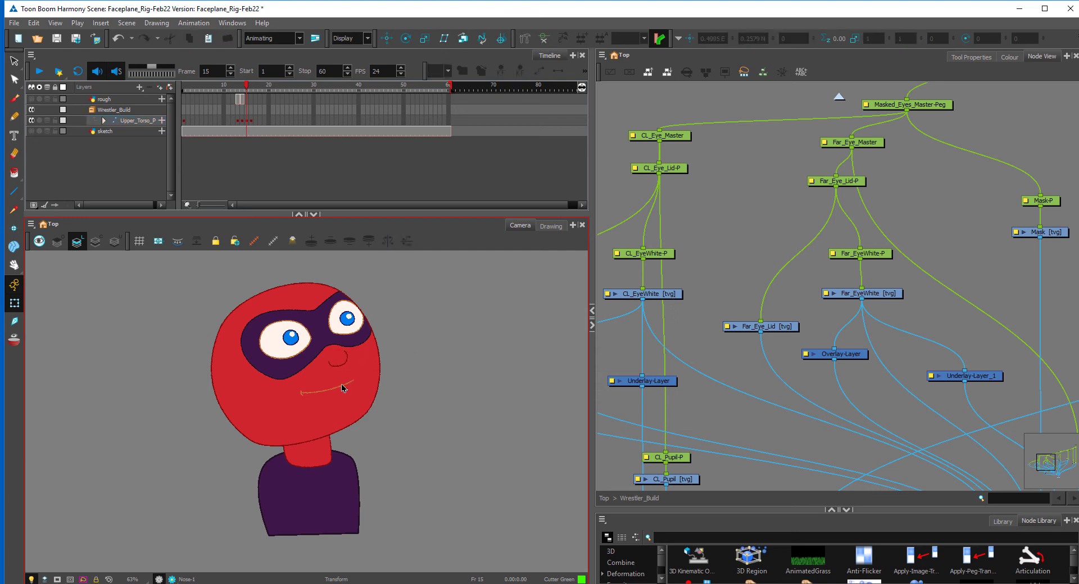
- Swap the mouth to the open-mouth drawing on frame 15, rotate it counter-clockwise and shift it toward the far side of the face
{"action": "left_click", "coordinate": [304, 391]}
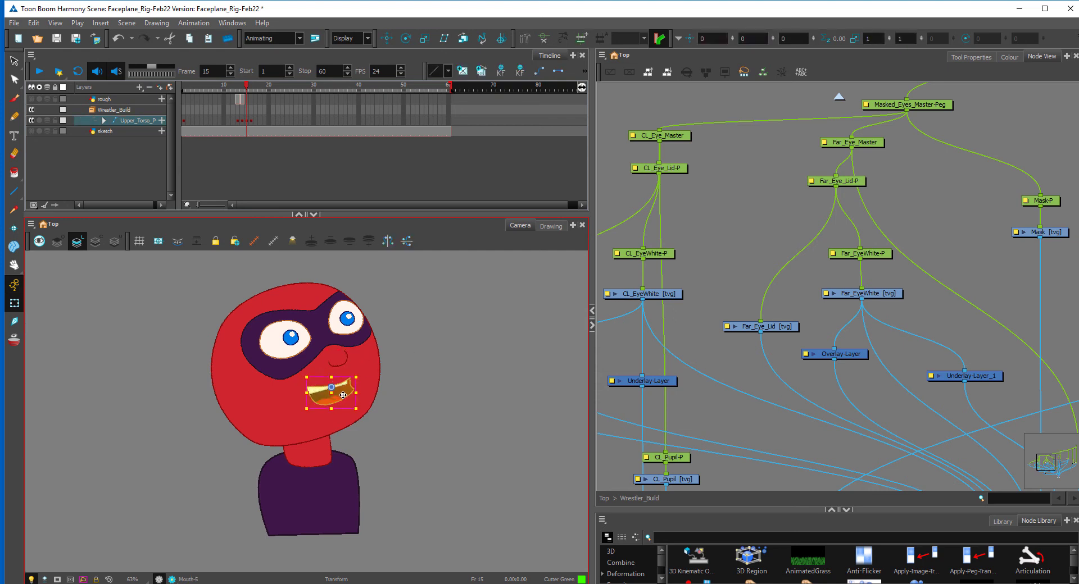
{"action": "left_click_drag", "start_coordinate": [367, 413], "coordinate": [371, 406]}
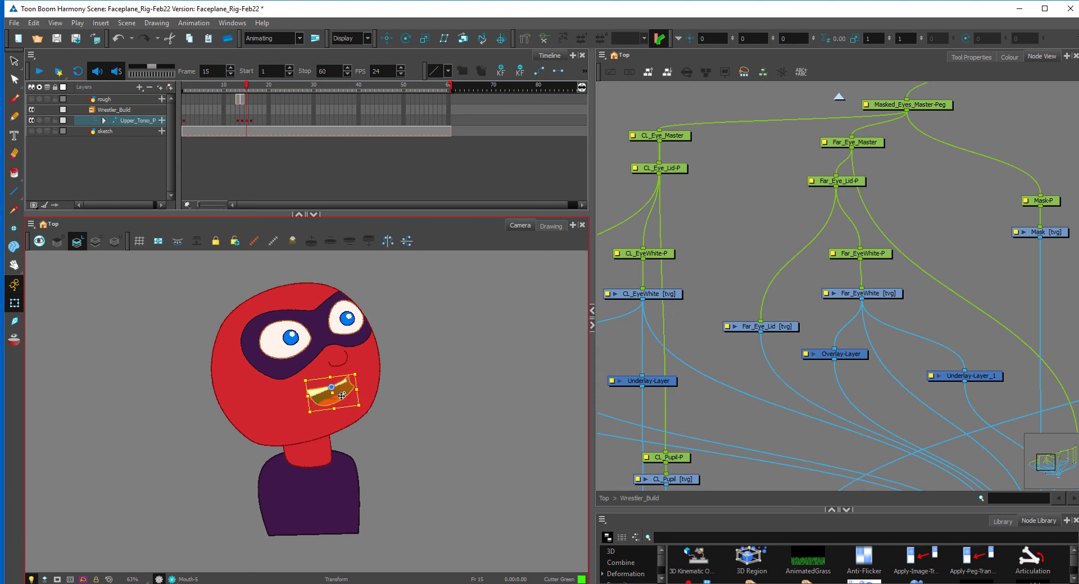
{"action": "left_click", "coordinate": [419, 357]}
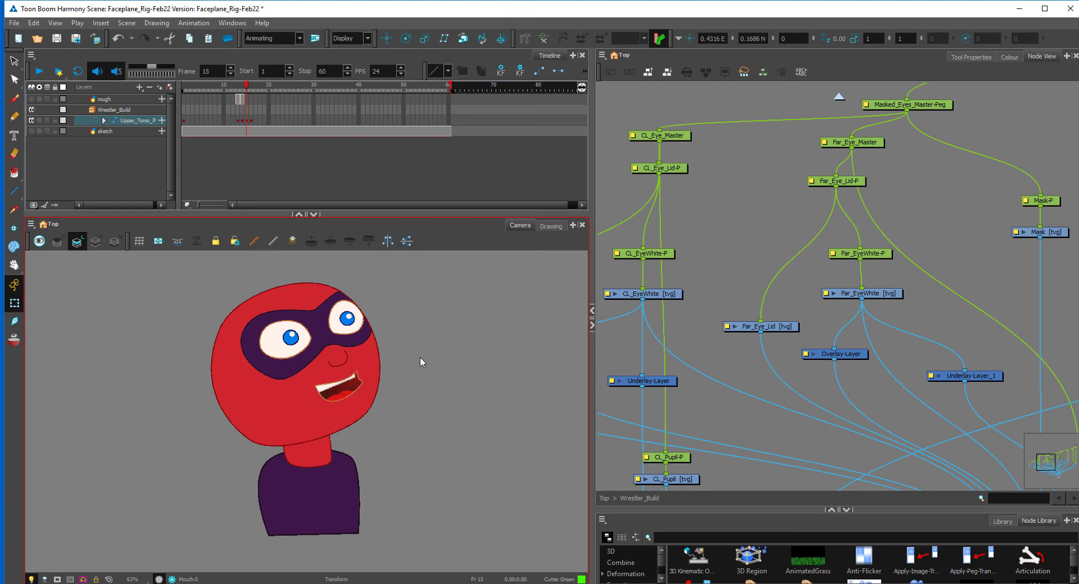
{"action": "key", "text": "comma"}
{"action": "key", "text": "period"}
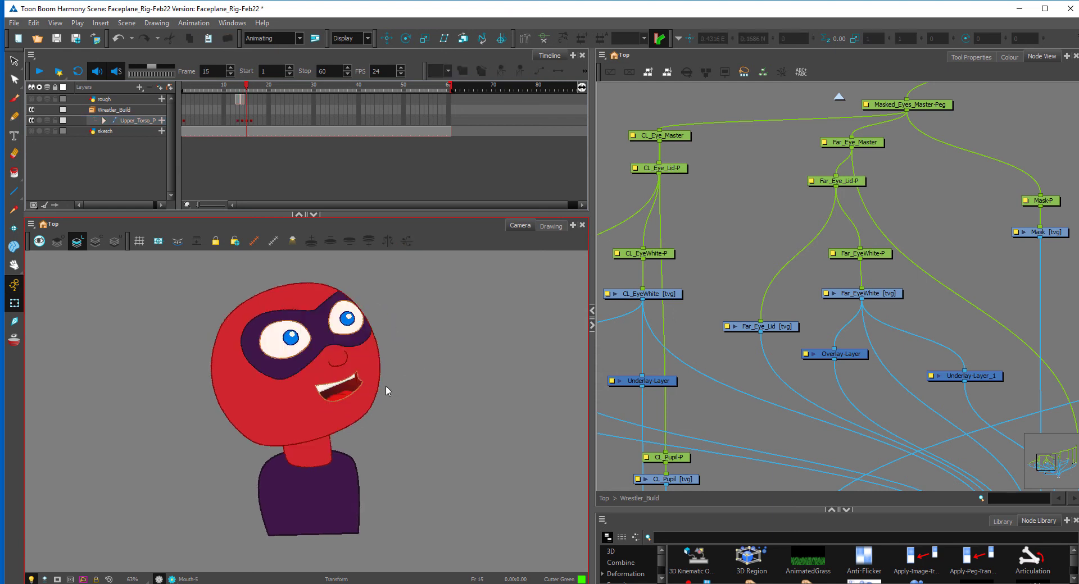
- Move both pupils to the upper edge of the eyes and squash them, the far one to about 1.03 by 0.92
{"action": "left_click", "coordinate": [348, 321]}
{"action": "left_click_drag", "start_coordinate": [353, 317], "coordinate": [350, 306]}
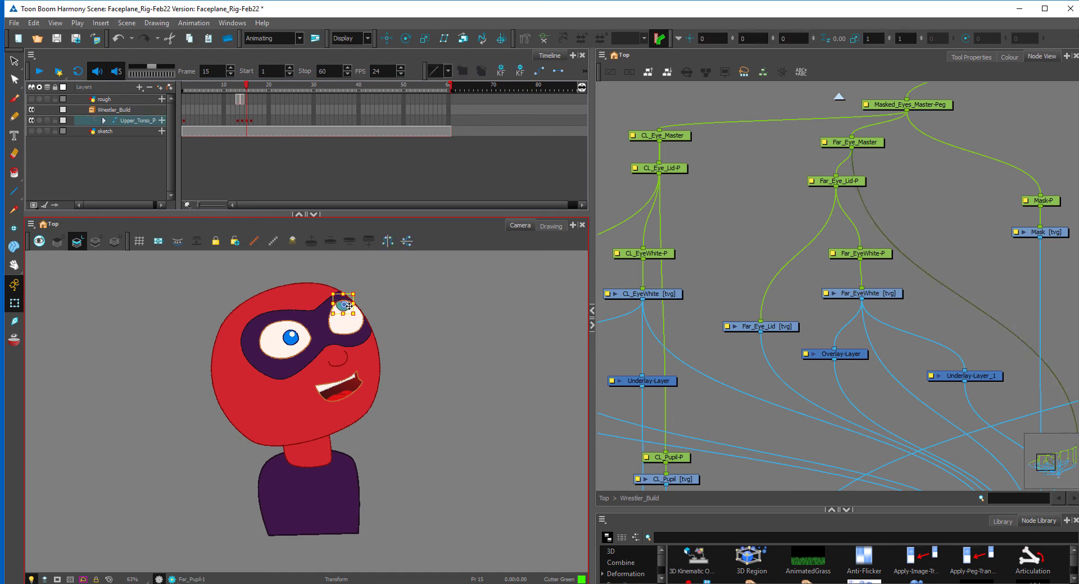
{"action": "left_click", "coordinate": [296, 340]}
{"action": "left_click_drag", "start_coordinate": [296, 341], "coordinate": [357, 314]}
{"action": "left_click", "coordinate": [349, 309]}
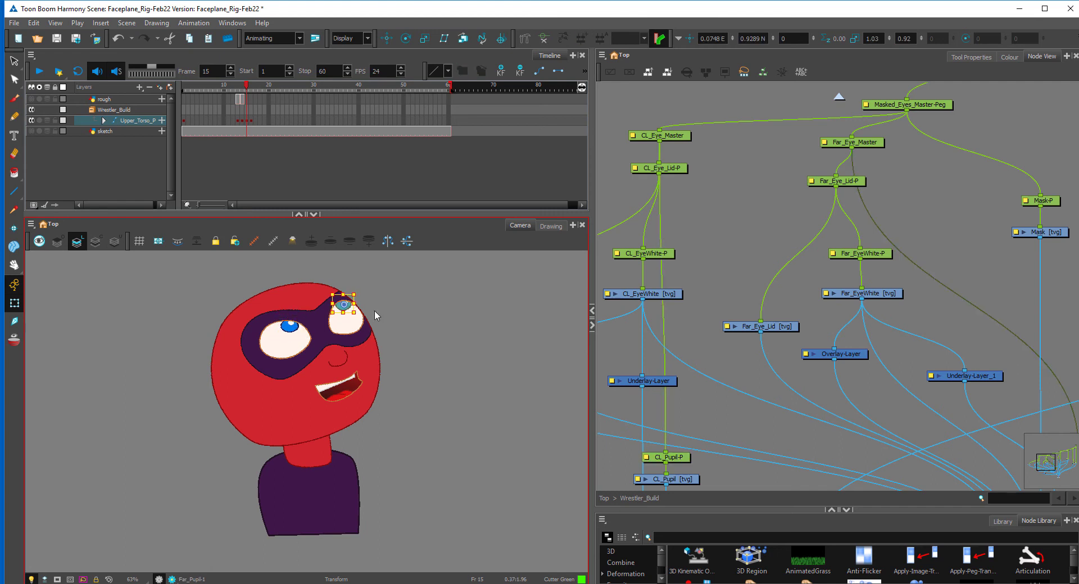
{"action": "left_click", "coordinate": [388, 309]}
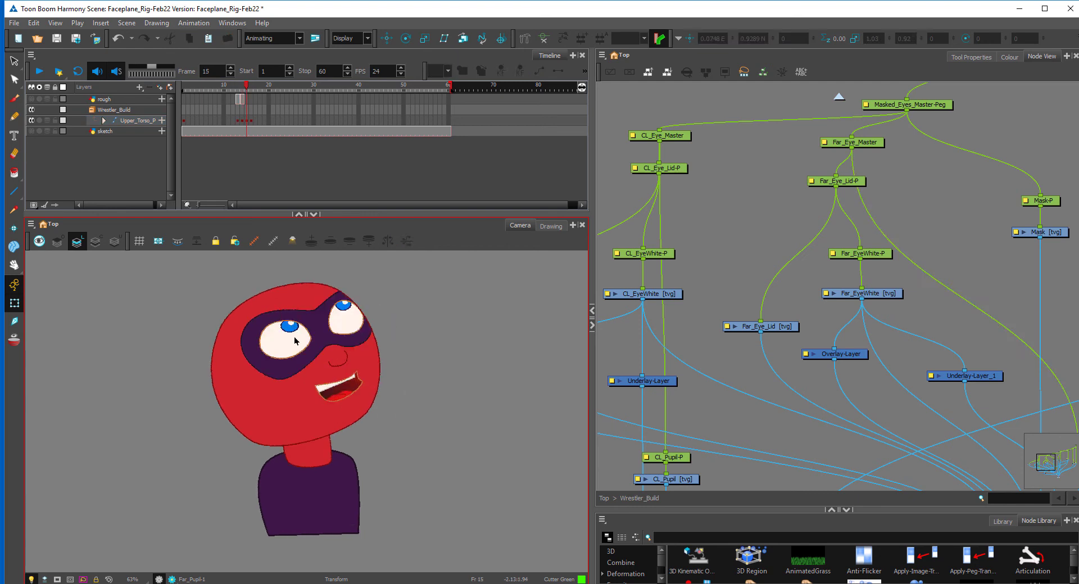
- Nudge the near eye white up through CL_Eye_Lid-P and raise the near pupil slightly through CL_Pupil-P
{"action": "left_click", "coordinate": [304, 347]}
{"action": "left_click_drag", "start_coordinate": [302, 346], "coordinate": [325, 361]}
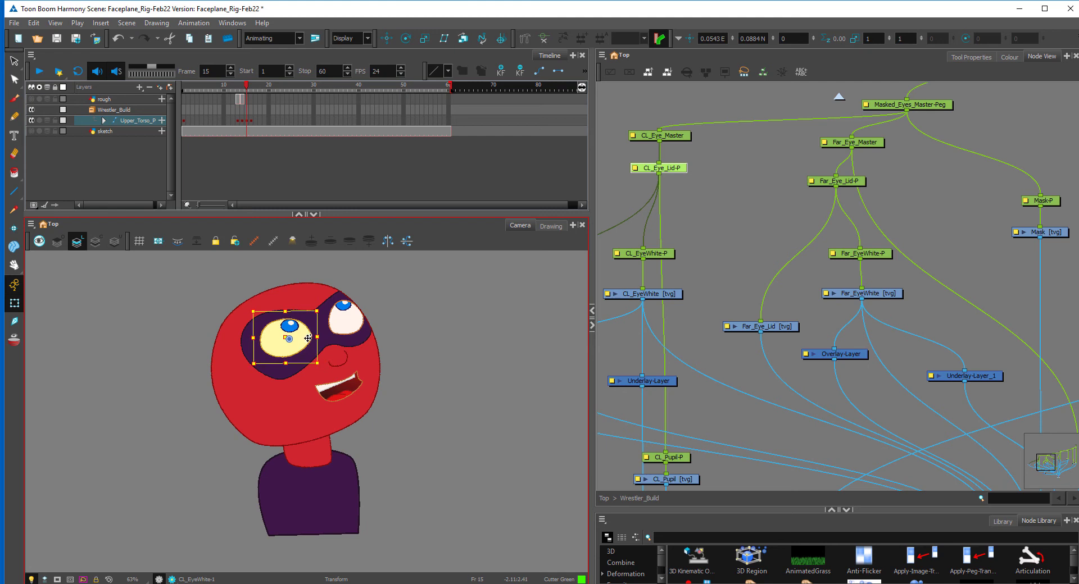
{"action": "left_click", "coordinate": [304, 329]}
{"action": "left_click", "coordinate": [295, 328]}
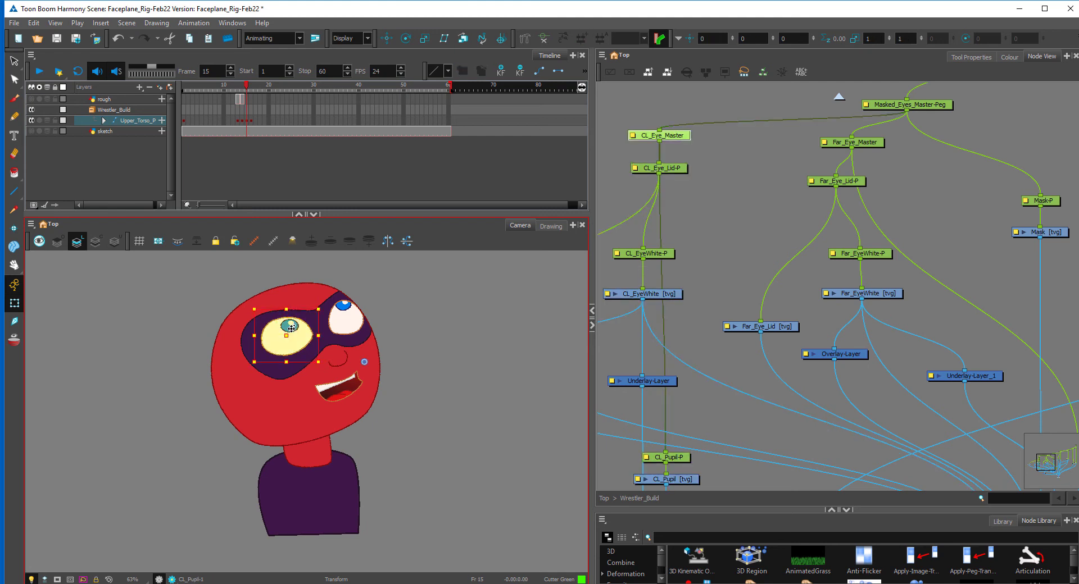
{"action": "left_click", "coordinate": [391, 286]}
{"action": "left_click", "coordinate": [298, 328]}
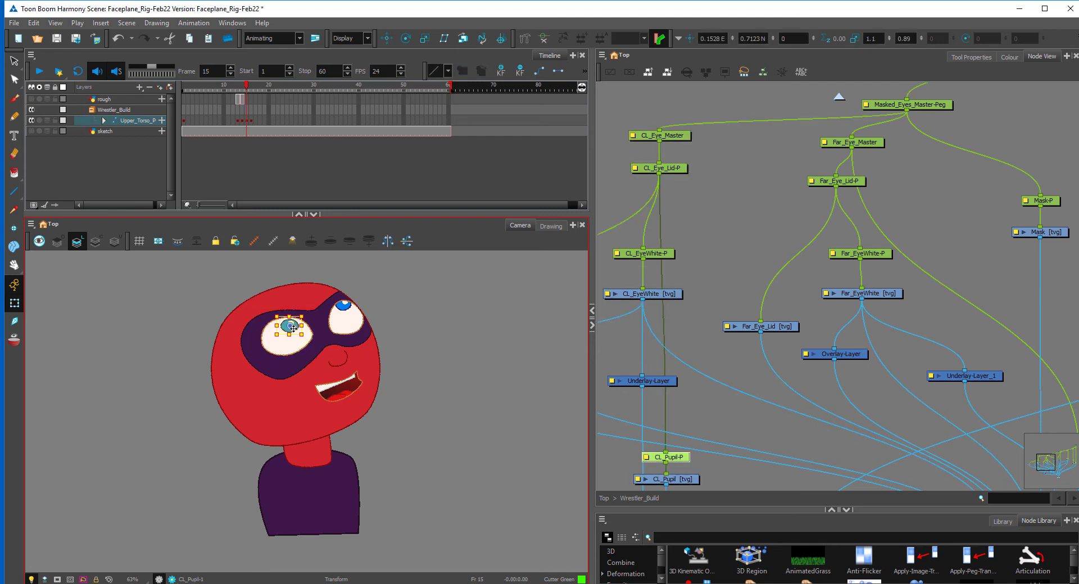
{"action": "left_click_drag", "start_coordinate": [293, 329], "coordinate": [294, 327]}
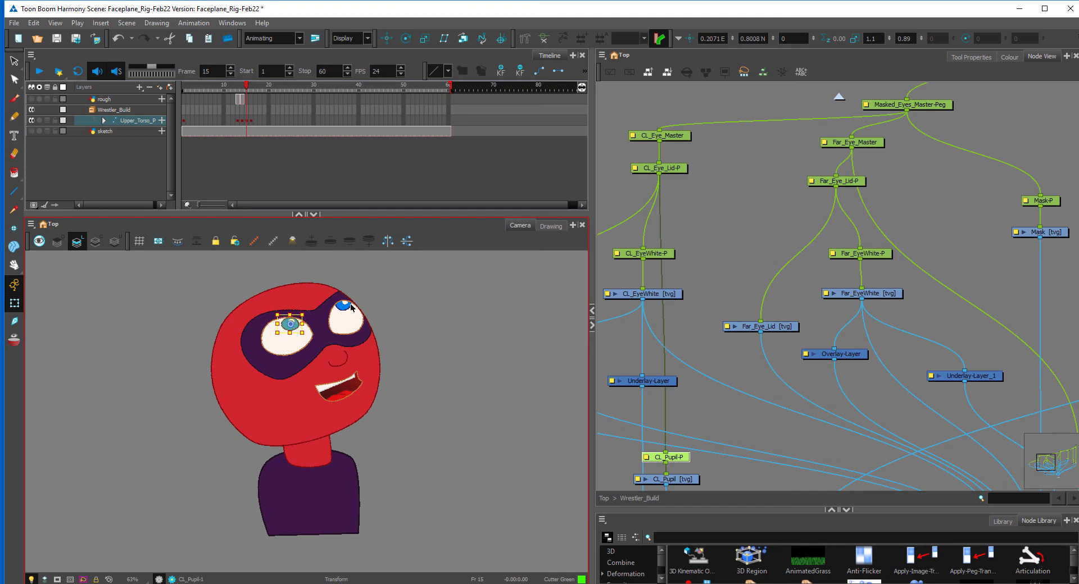
- Shift the far eye white slightly up and inward through Far_Eye_Lid-P and refine its shape within the mask
{"action": "left_click", "coordinate": [343, 308]}
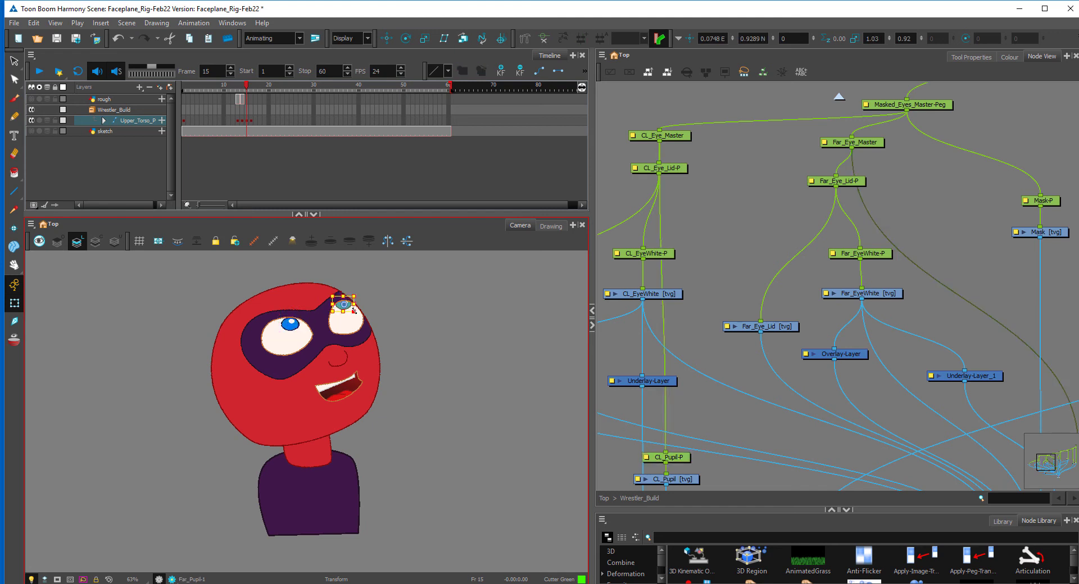
{"action": "left_click", "coordinate": [350, 317]}
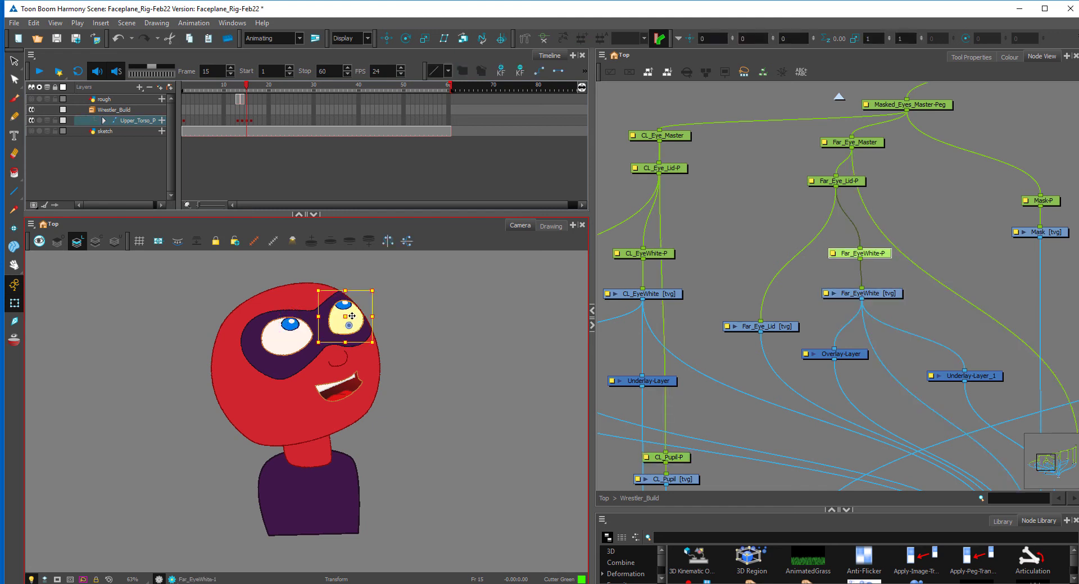
{"action": "left_click", "coordinate": [351, 316]}
{"action": "left_click_drag", "start_coordinate": [351, 316], "coordinate": [349, 314]}
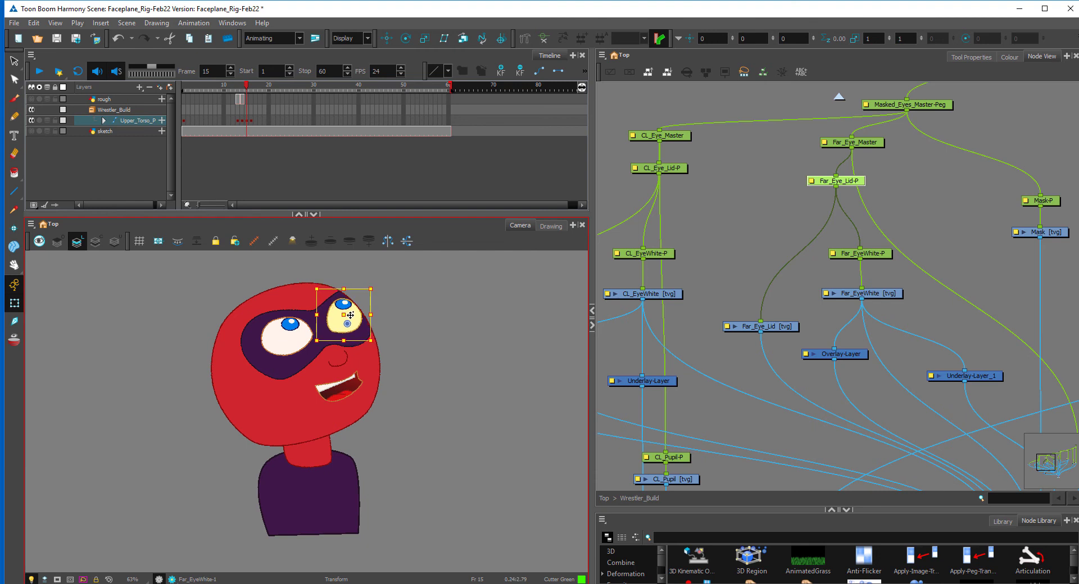
{"action": "left_click", "coordinate": [392, 304]}
{"action": "left_click", "coordinate": [353, 325]}
{"action": "key", "text": "b"}
{"action": "left_click_drag", "start_coordinate": [358, 340], "coordinate": [358, 324]}
{"action": "left_click", "coordinate": [390, 302]}
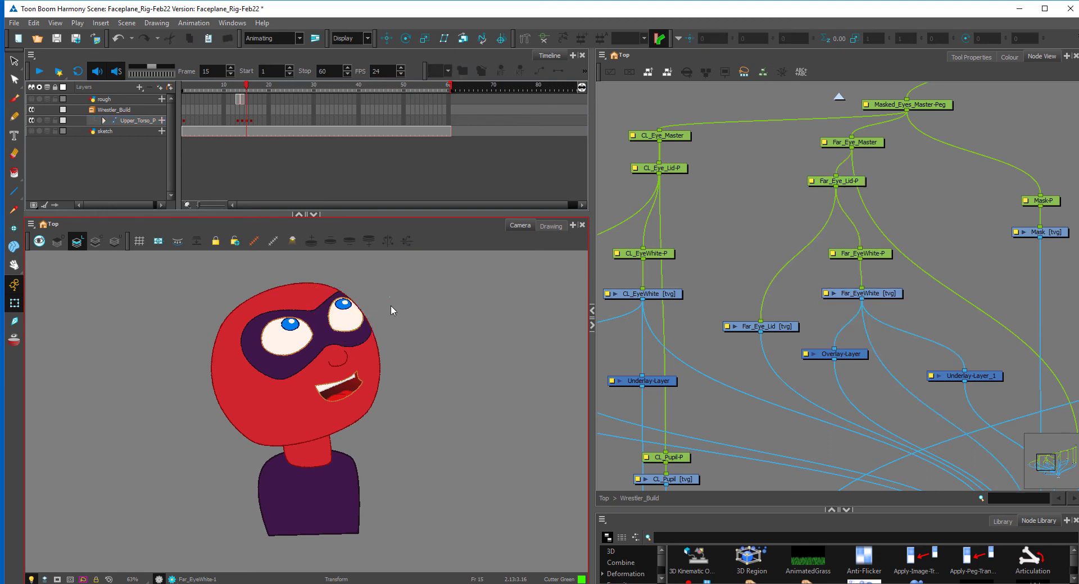
- Skew the mask through Mask-P to follow the head tilt on frame 15, and skew the near eye white slightly
{"action": "left_click", "coordinate": [343, 365]}
{"action": "left_click", "coordinate": [363, 337]}
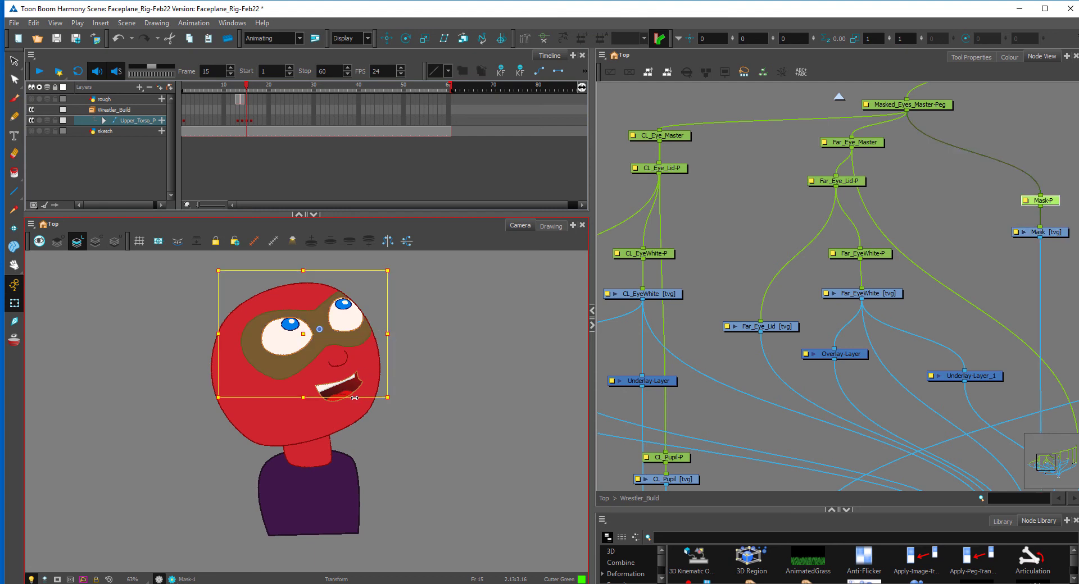
{"action": "left_click_drag", "start_coordinate": [388, 397], "coordinate": [394, 396]}
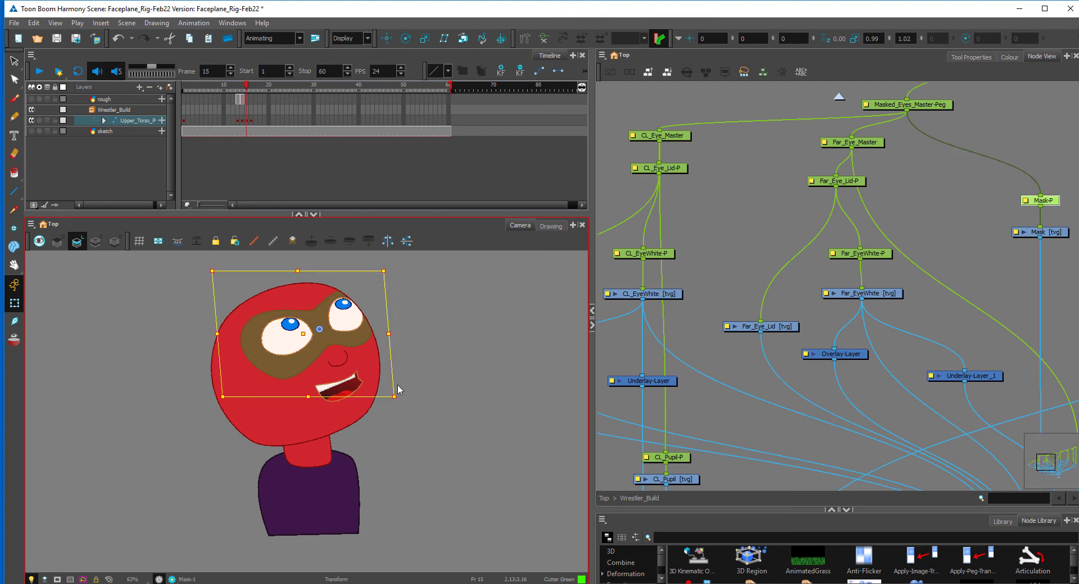
{"action": "left_click", "coordinate": [426, 369]}
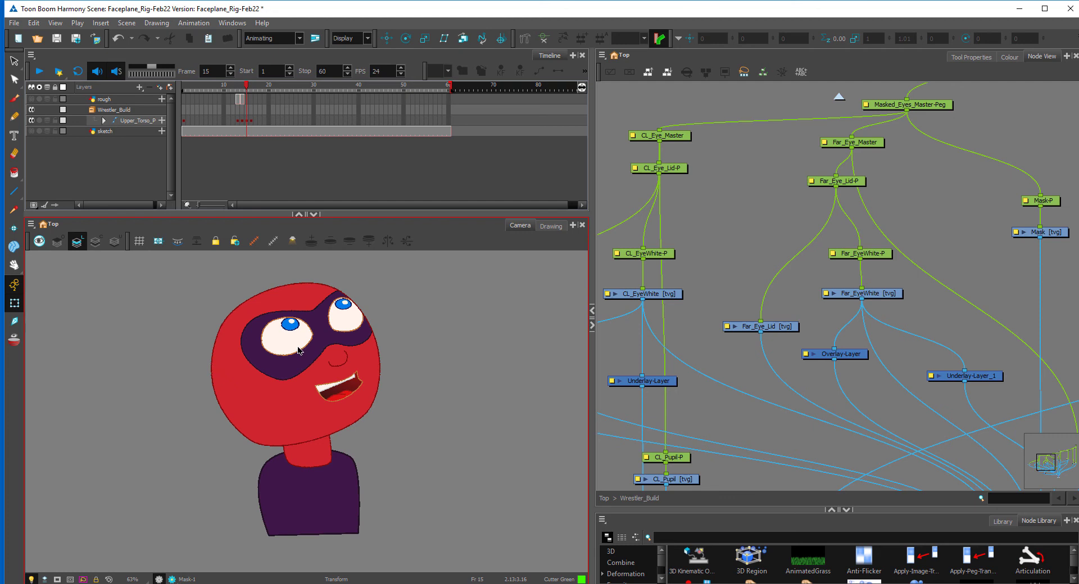
{"action": "left_click", "coordinate": [298, 351]}
{"action": "left_click_drag", "start_coordinate": [306, 363], "coordinate": [312, 363]}
{"action": "left_click", "coordinate": [414, 320]}
- Compare the finished pose on frame 15 with neighbouring frames 14 and 16
{"action": "key", "text": "period"}
{"action": "left_click", "coordinate": [245, 113]}
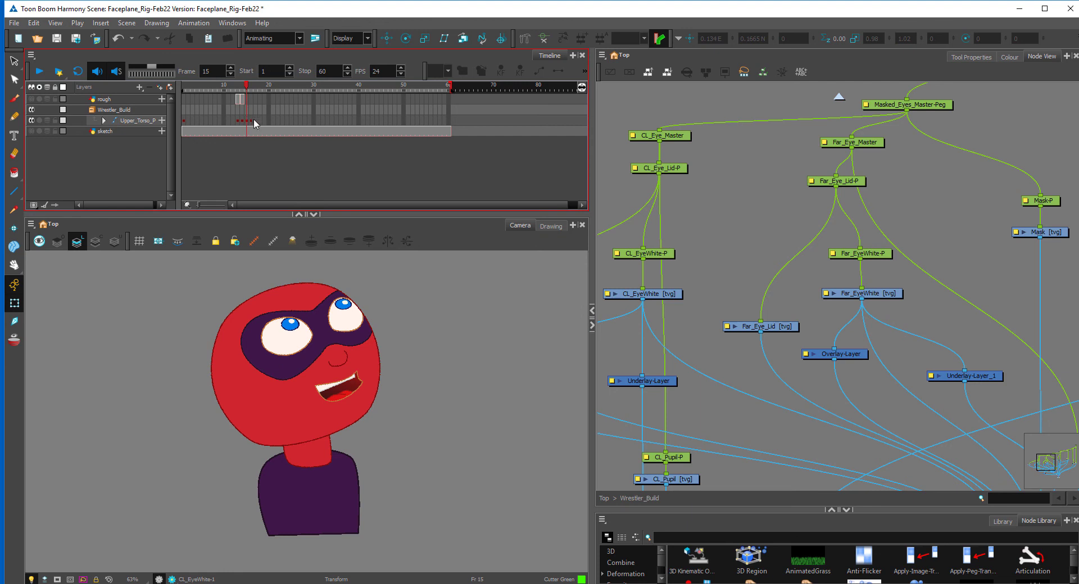
{"action": "key", "text": "comma"}
{"action": "key", "text": "period"}
{"action": "key", "text": "comma"}
{"action": "key", "text": "period"}
{"action": "key", "text": "period"}
{"action": "key", "text": "comma"}
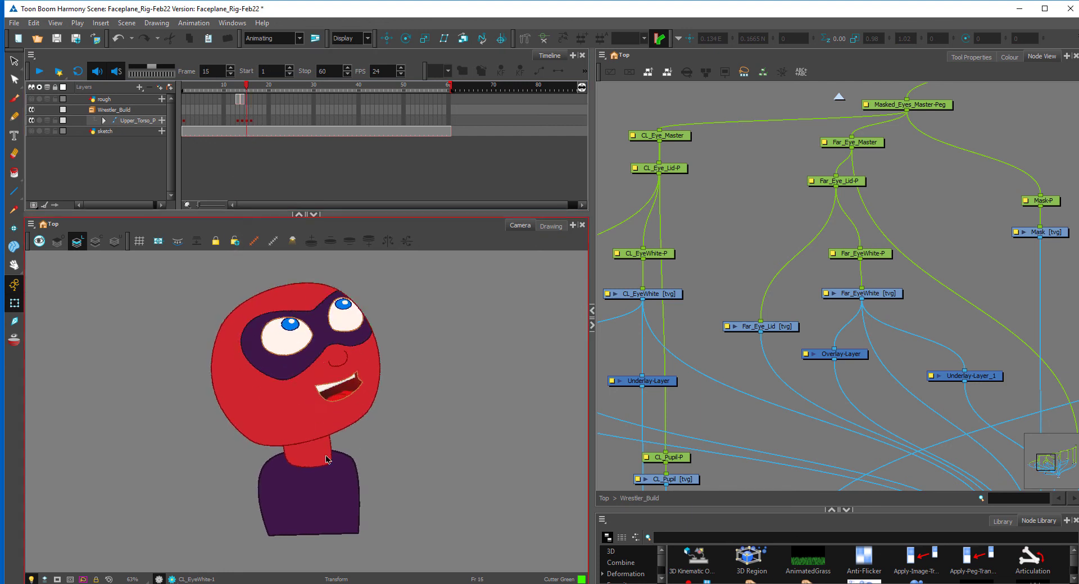
- Reveal the head's master peg in the timeline and delete its keyframe on frame 16 together with those of its child parts
{"action": "left_click", "coordinate": [329, 458]}
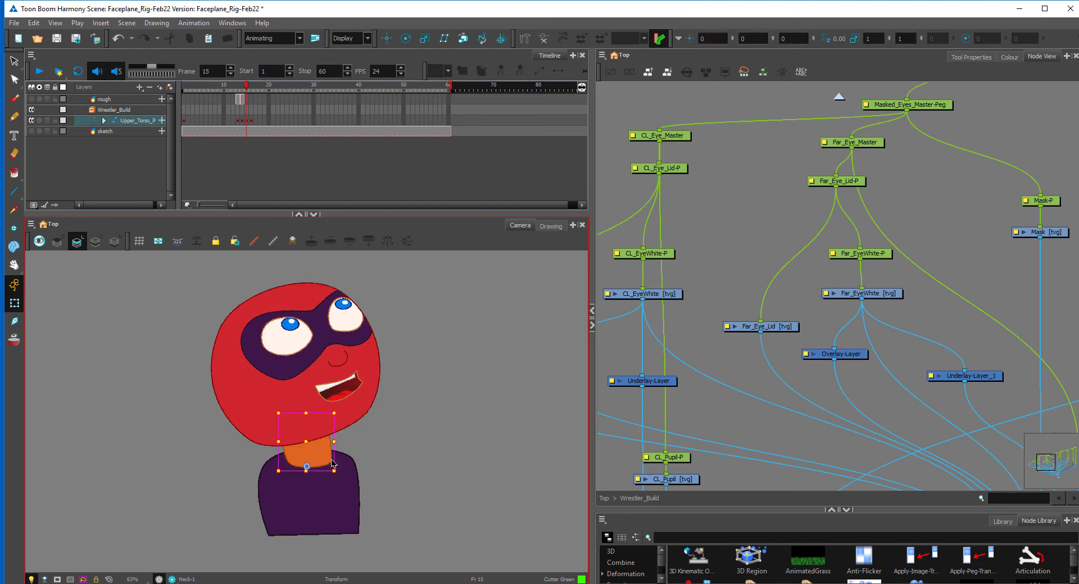
{"action": "left_click", "coordinate": [356, 370]}
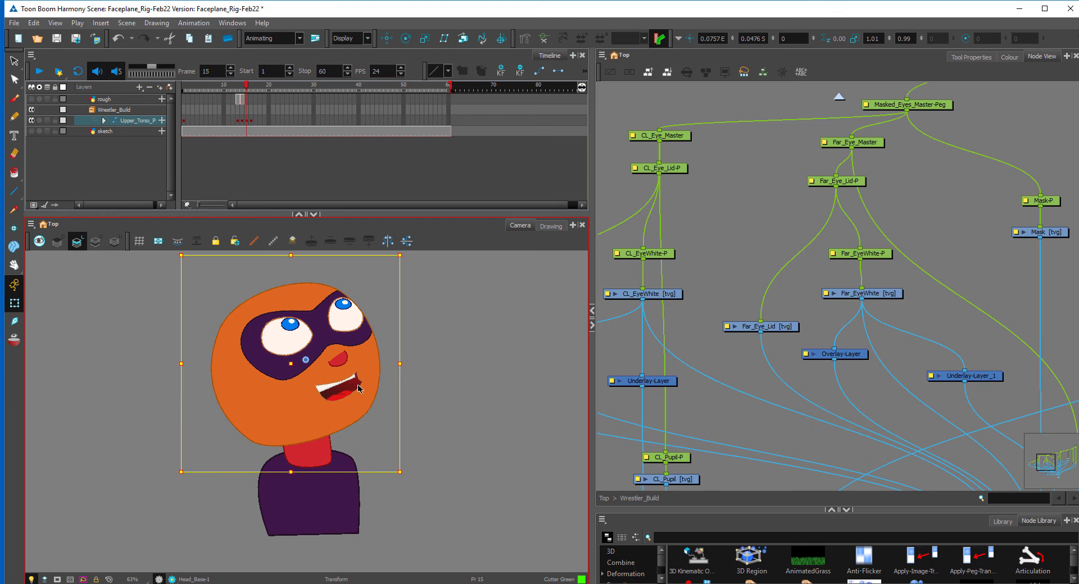
{"action": "key", "text": "b"}
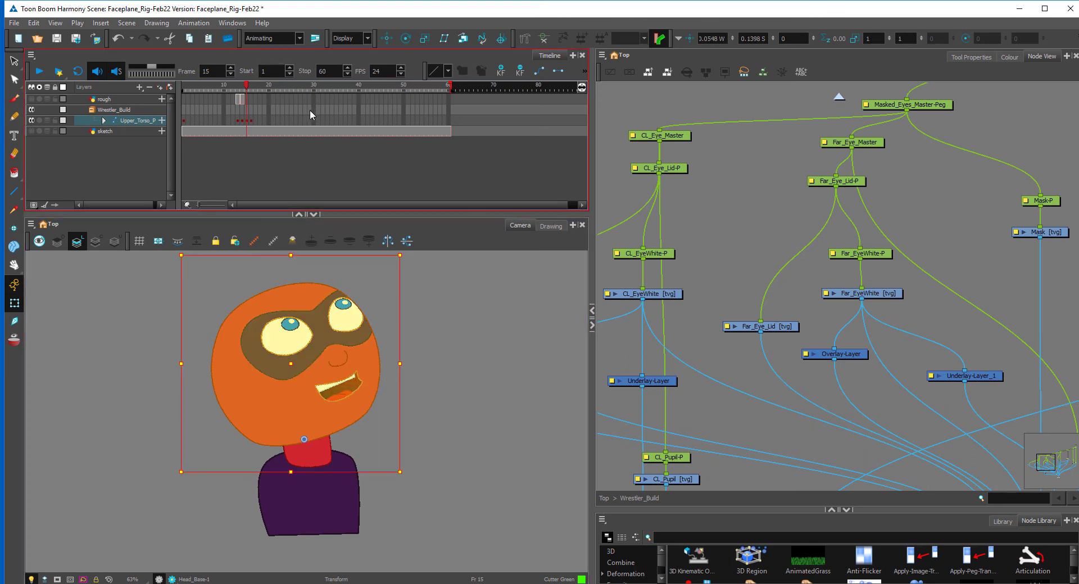
{"action": "key", "text": "o"}
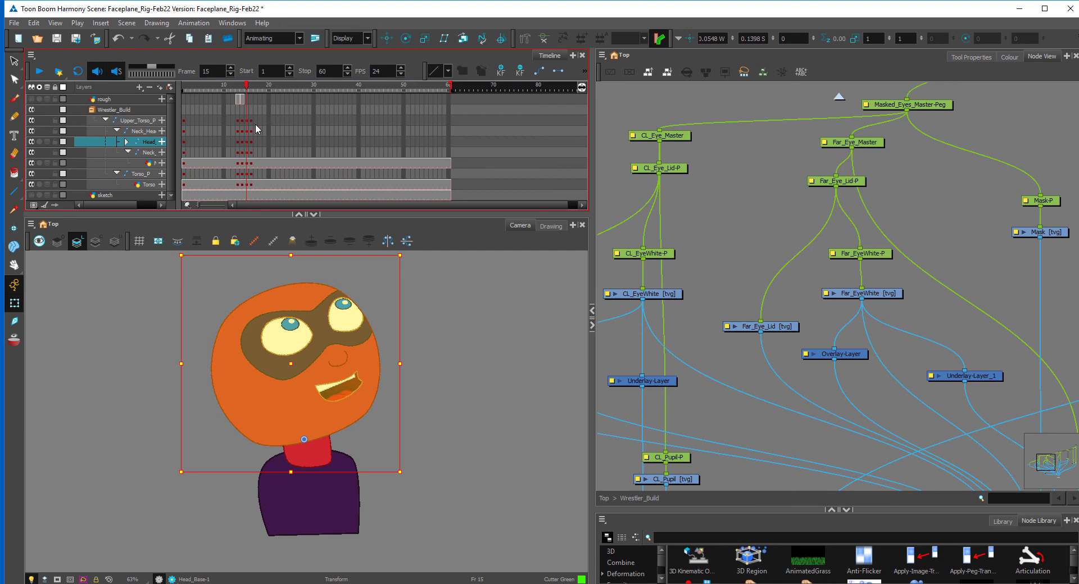
{"action": "left_click", "coordinate": [251, 144]}
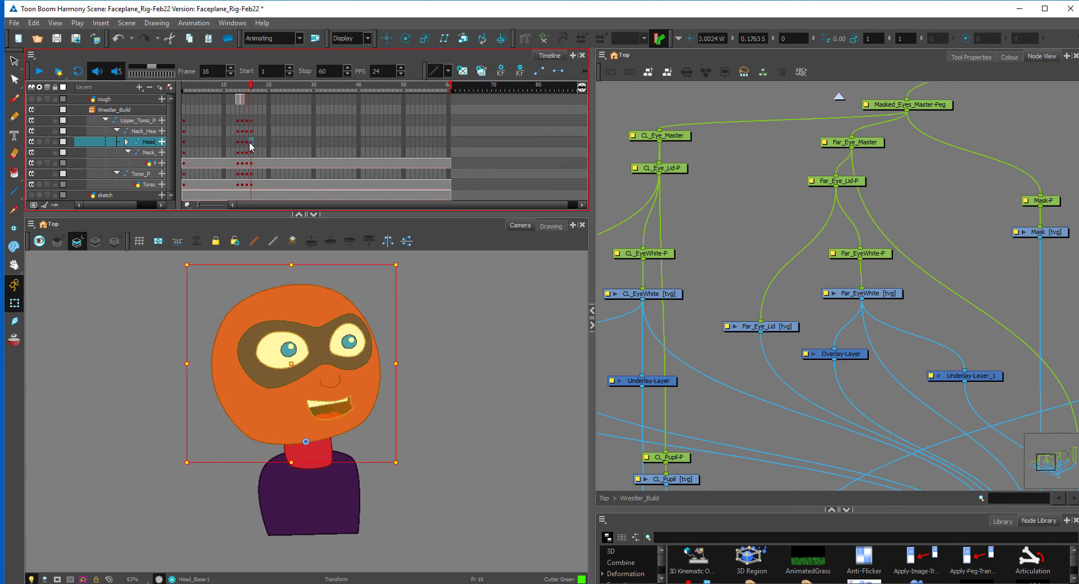
{"action": "key", "text": "Delete"}
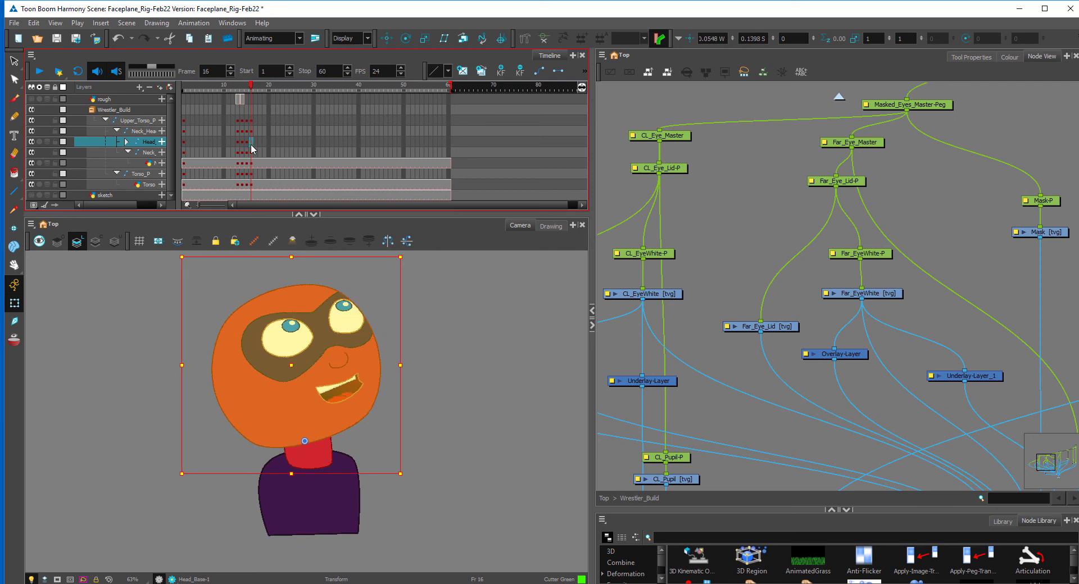
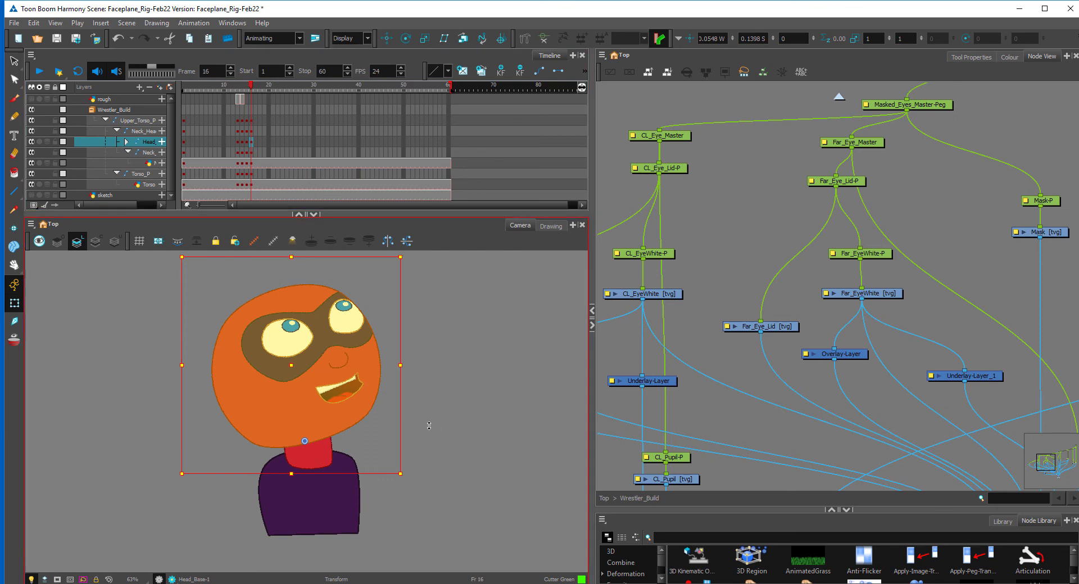
- Rotate the whole head slightly clockwise through its master peg on frame 16, after comparing frames 15 and 16
{"action": "left_click", "coordinate": [445, 403]}
{"action": "key", "text": "comma"}
{"action": "key", "text": "period"}
{"action": "key", "text": "comma"}
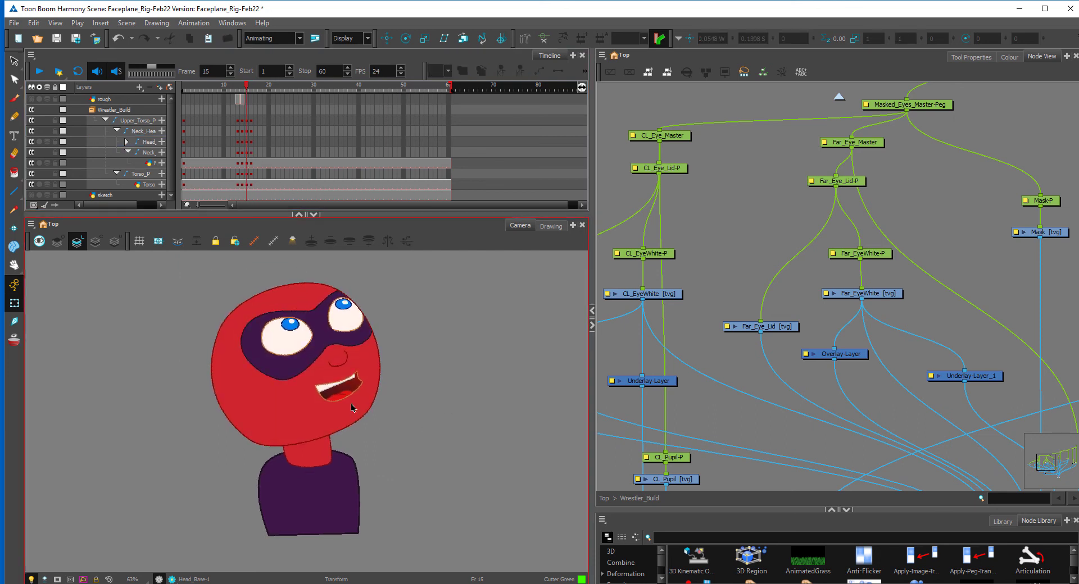
{"action": "key", "text": "period"}
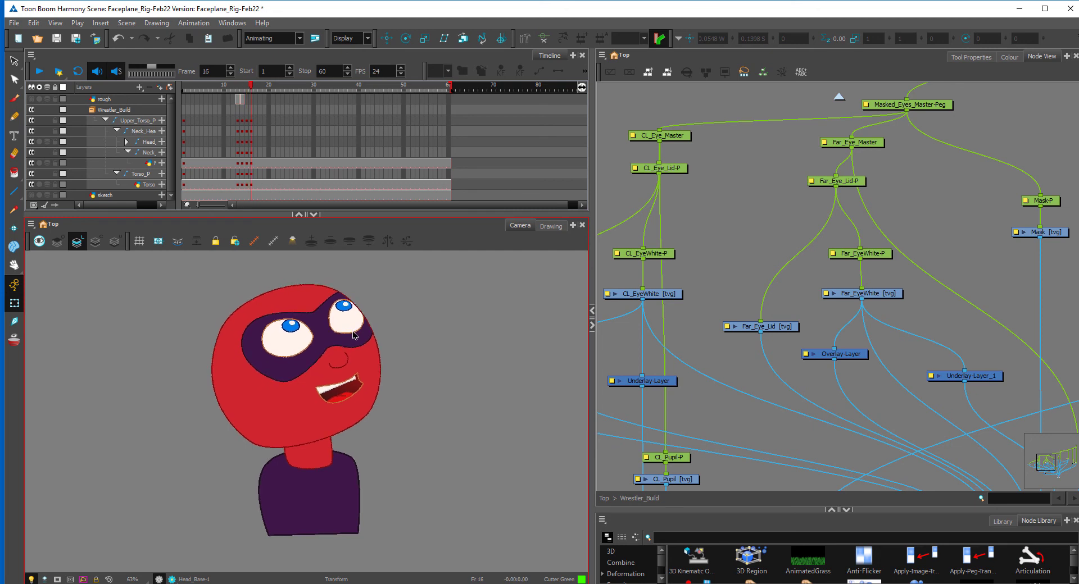
{"action": "left_click", "coordinate": [356, 336]}
{"action": "key", "text": "b"}
{"action": "key", "text": "b"}
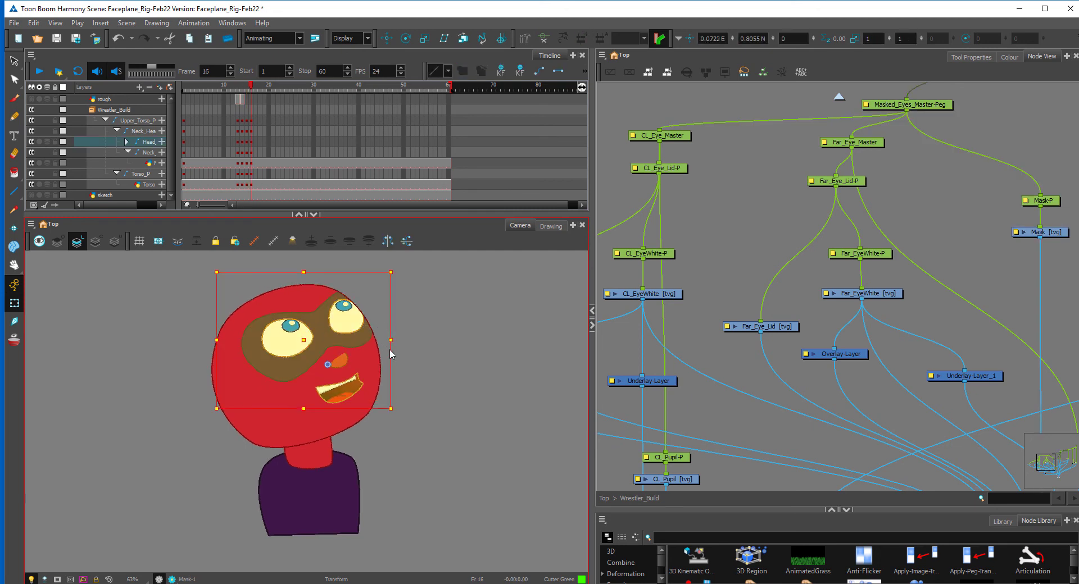
{"action": "key", "text": "b"}
{"action": "key", "text": "."}
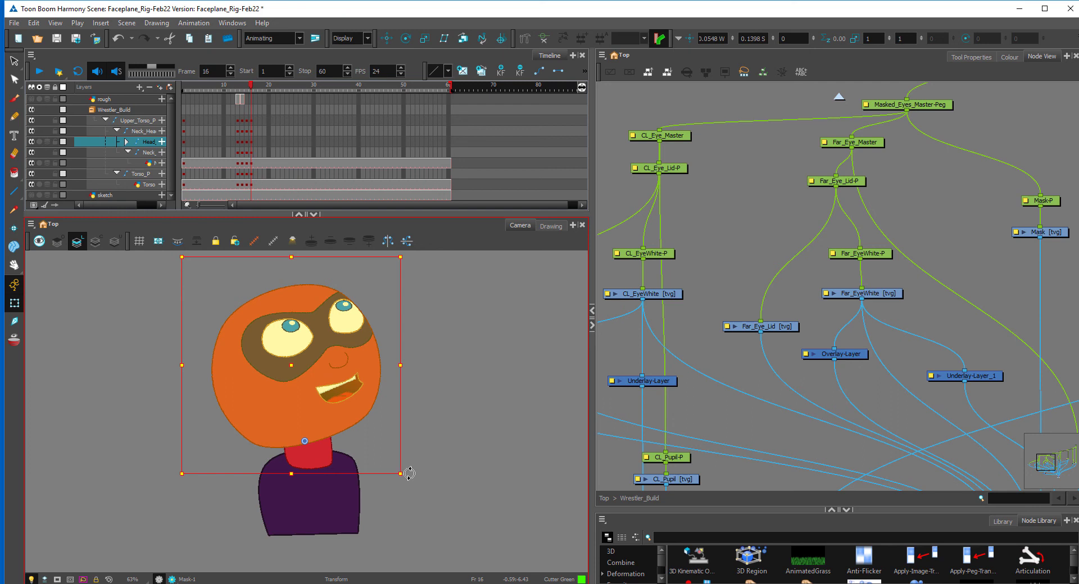
{"action": "left_click_drag", "start_coordinate": [409, 475], "coordinate": [408, 477]}
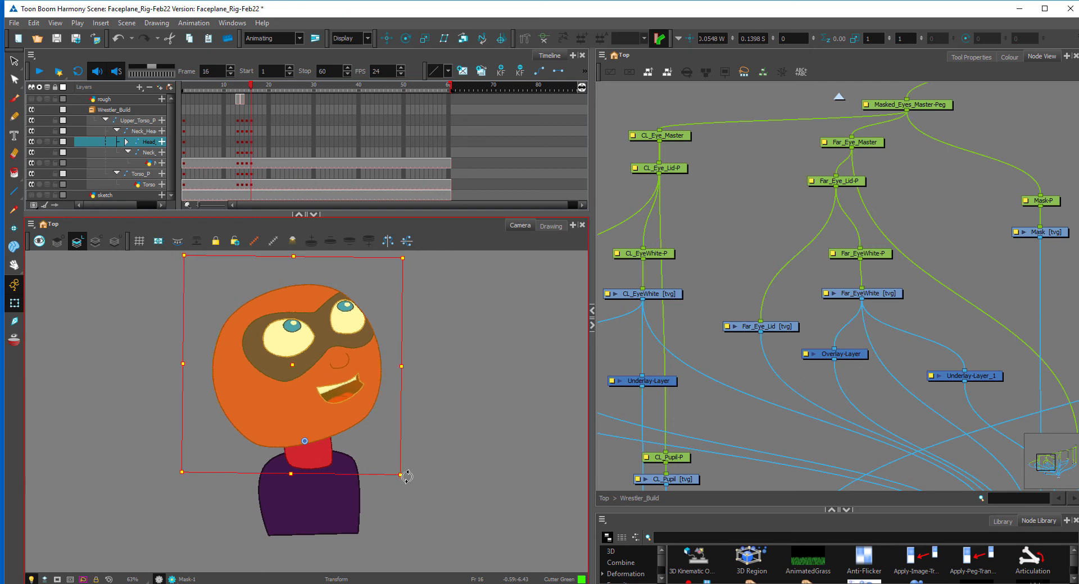
{"action": "left_click", "coordinate": [379, 396]}
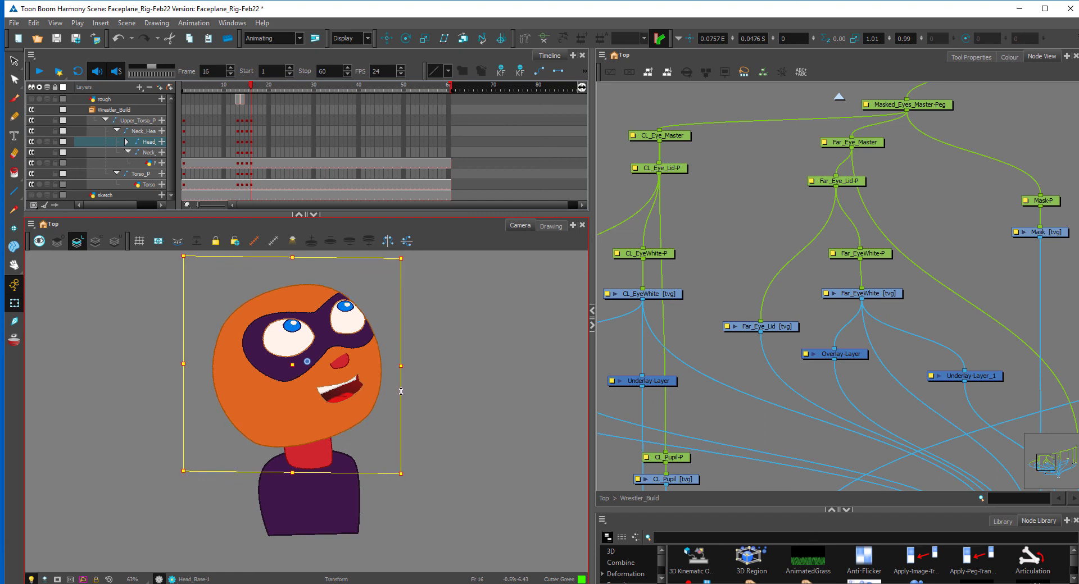
- Rotate the mask and eyes together slightly clockwise through Masked_Eyes_Master-Peg on frame 16, using frame 15 as reference
{"action": "key", "text": "comma"}
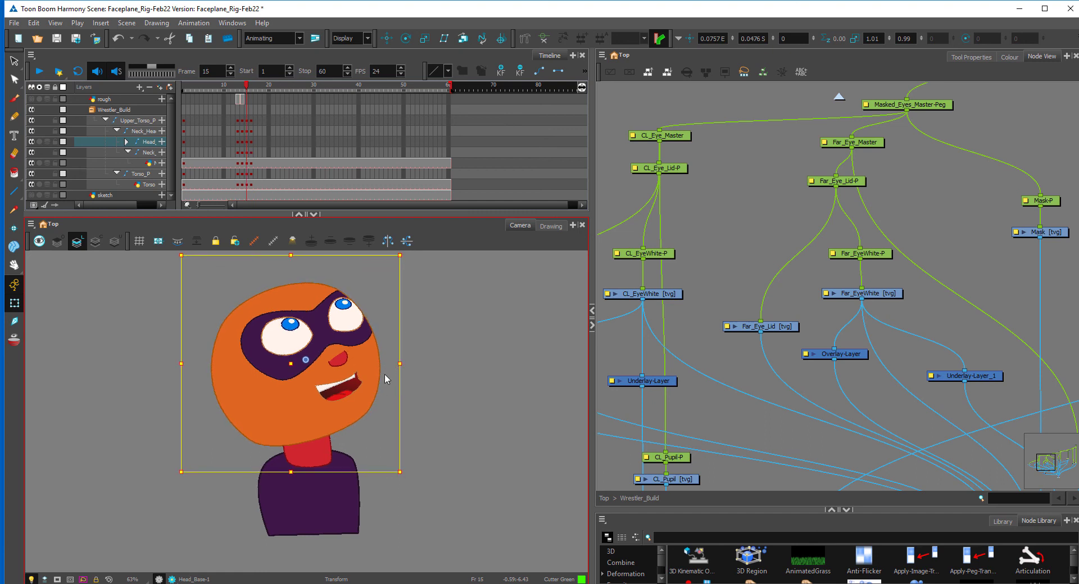
{"action": "key", "text": "period"}
{"action": "left_click", "coordinate": [414, 337]}
{"action": "left_click", "coordinate": [359, 341]}
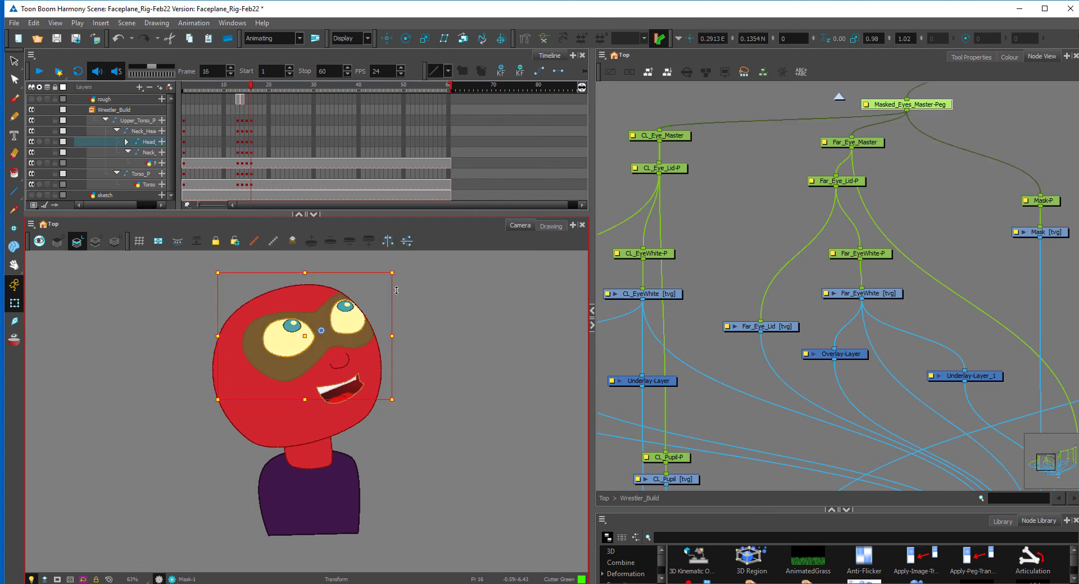
{"action": "left_click_drag", "start_coordinate": [402, 279], "coordinate": [404, 283]}
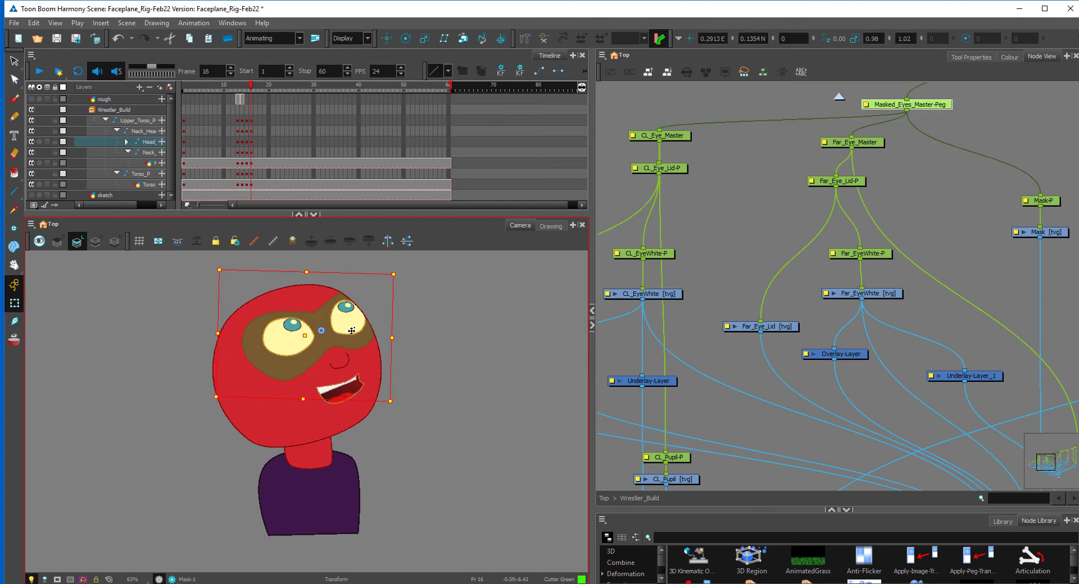
{"action": "key", "text": "comma"}
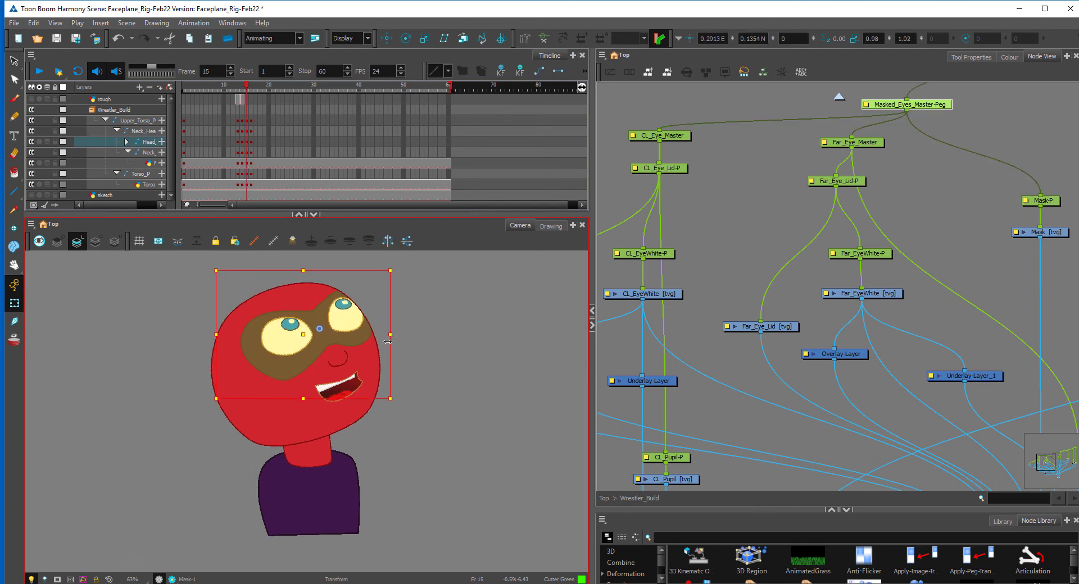
{"action": "key", "text": "period"}
{"action": "left_click", "coordinate": [344, 357]}
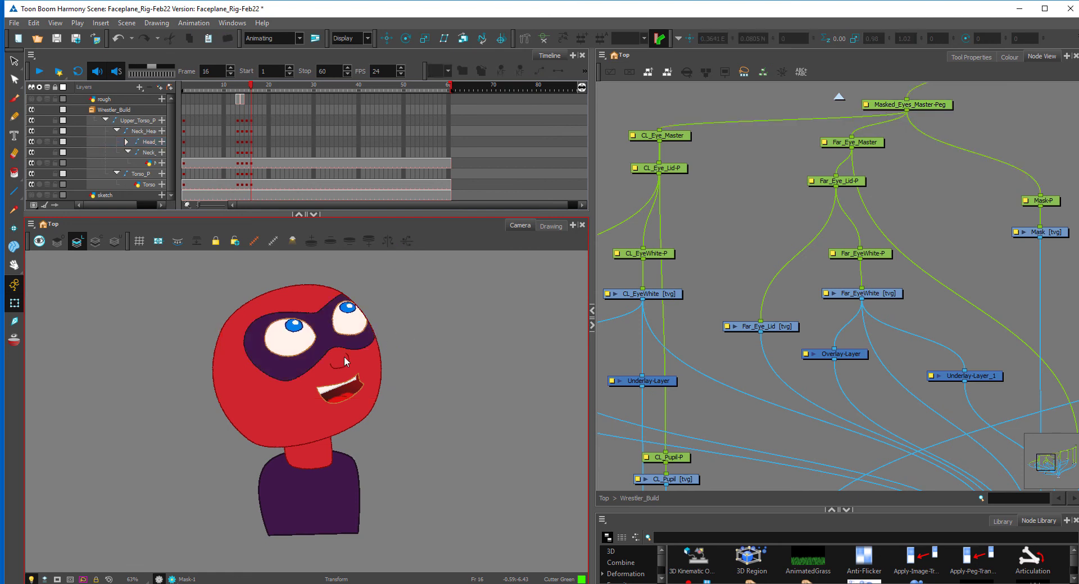
- Nudge the nose and mouth slightly on frame 16 to follow the tilted head, comparing them against frame 15
{"action": "left_click_drag", "start_coordinate": [346, 363], "coordinate": [357, 396]}
{"action": "left_click", "coordinate": [404, 369]}
{"action": "left_click", "coordinate": [348, 386]}
{"action": "left_click", "coordinate": [405, 381]}
{"action": "key", "text": "comma"}
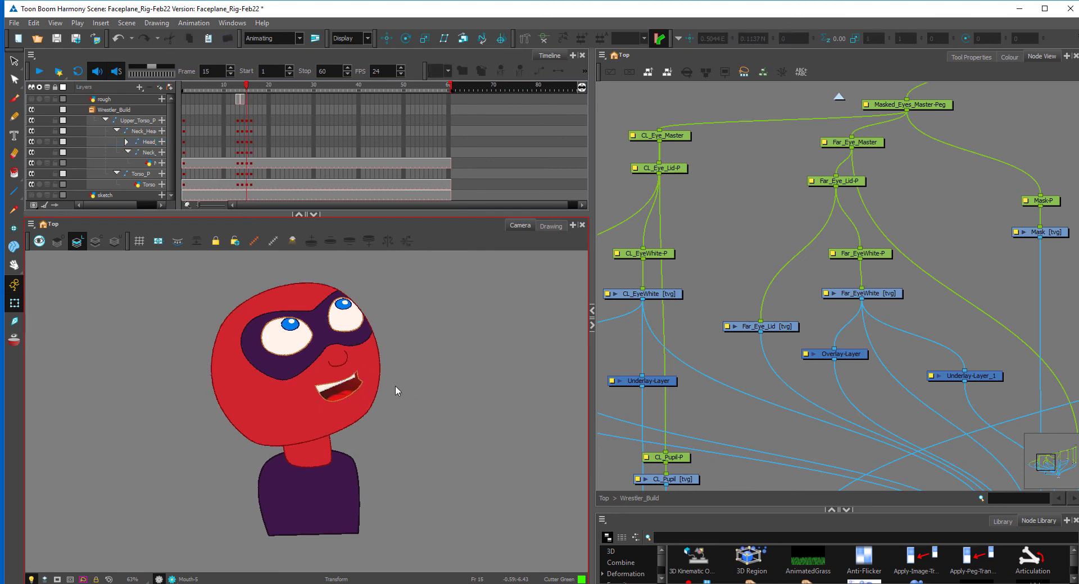
{"action": "key", "text": "period"}
- Select Masked_Eyes_Master-Peg from the far eye and fine-tune the mask and eyes' rotation on frame 16
{"action": "left_click", "coordinate": [360, 320]}
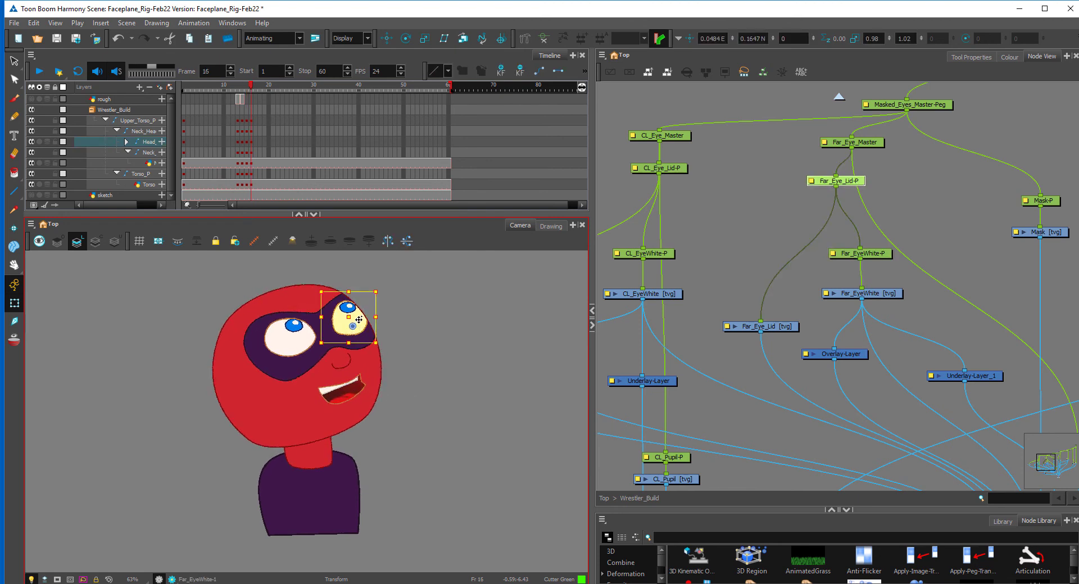
{"action": "key", "text": "b"}
{"action": "key", "text": "b"}
{"action": "left_click_drag", "start_coordinate": [402, 272], "coordinate": [401, 272]}
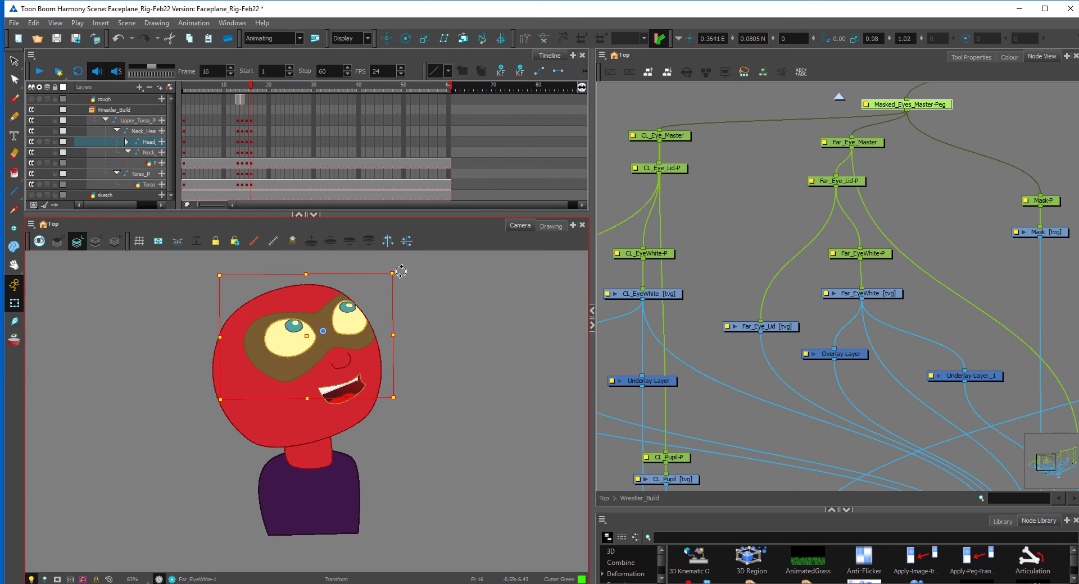
{"action": "left_click", "coordinate": [397, 319]}
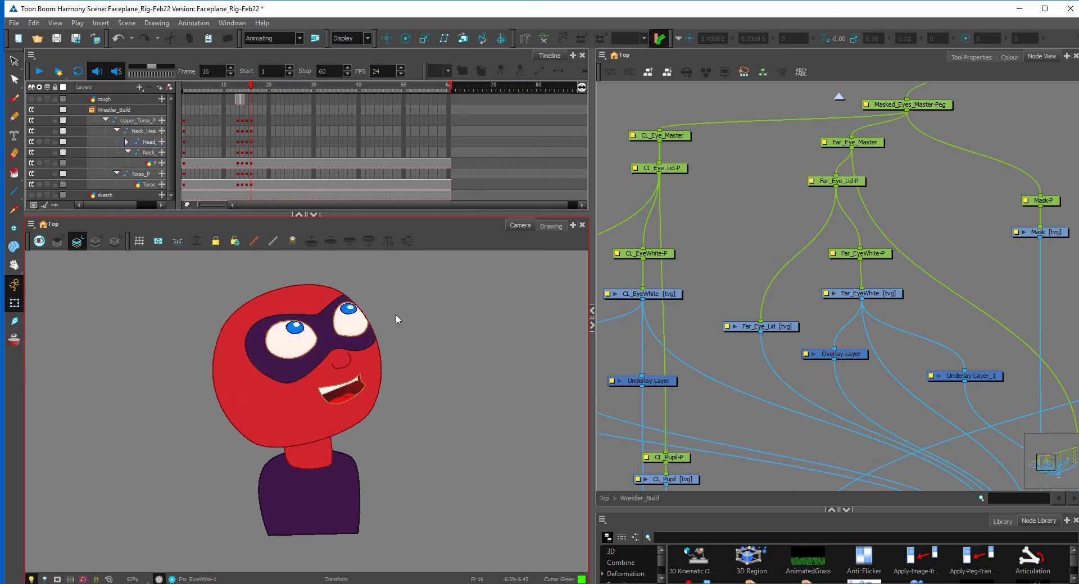
- Nudge the near eye slightly downward through CL_Eye_Master on frame 16, comparing its placement with frame 15
{"action": "left_click", "coordinate": [304, 344]}
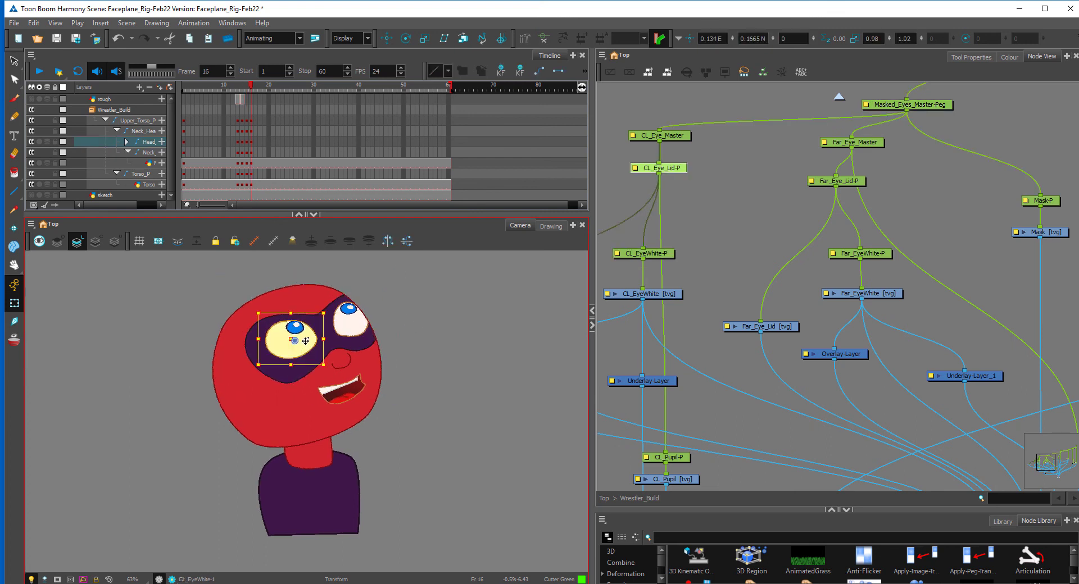
{"action": "key", "text": "b"}
{"action": "key", "text": "comma"}
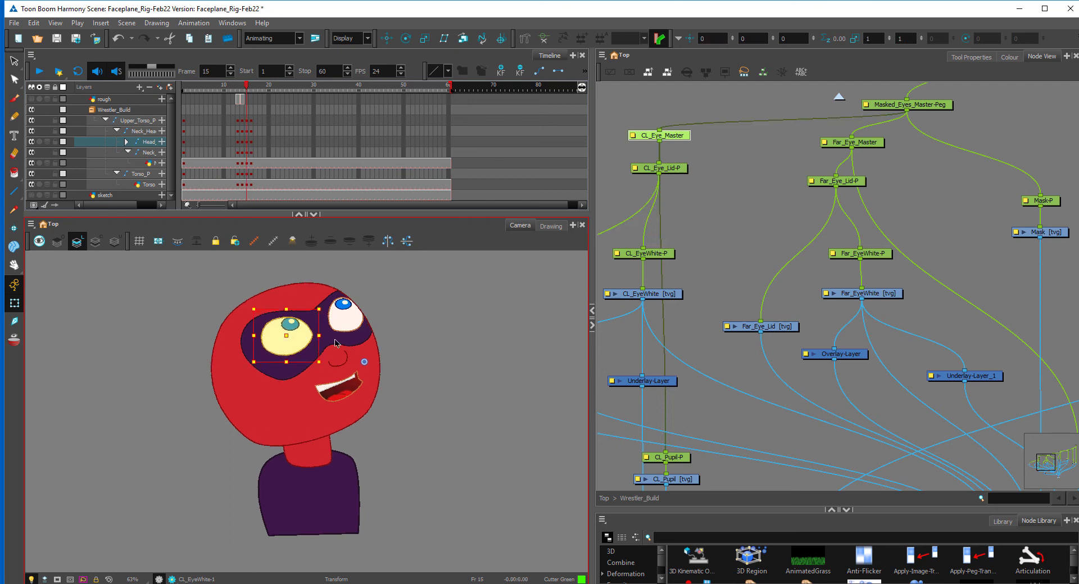
{"action": "key", "text": "period"}
{"action": "left_click", "coordinate": [353, 326]}
{"action": "left_click", "coordinate": [299, 345]}
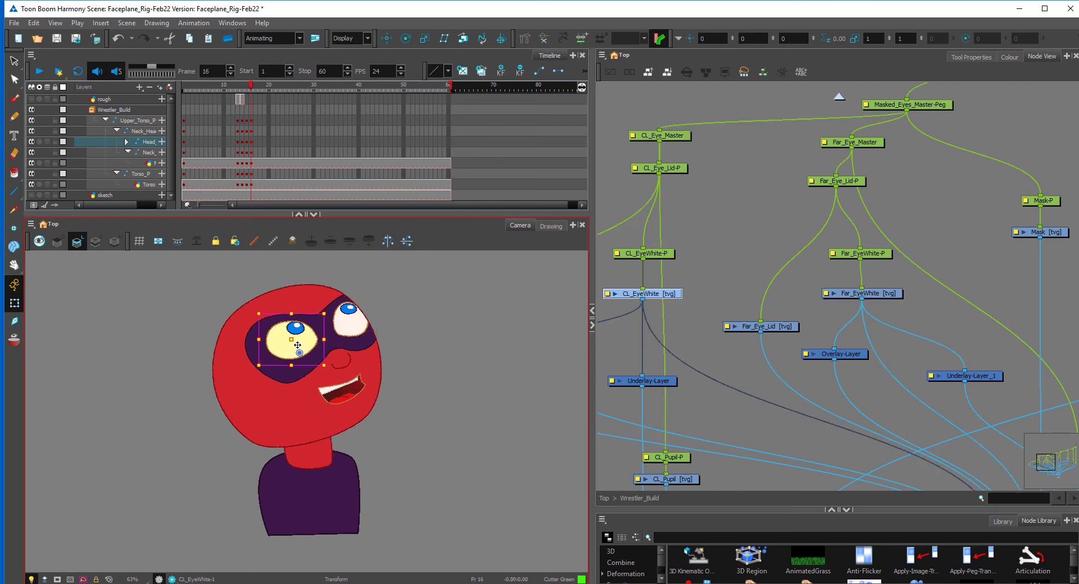
{"action": "left_click", "coordinate": [298, 343]}
{"action": "key", "text": "b"}
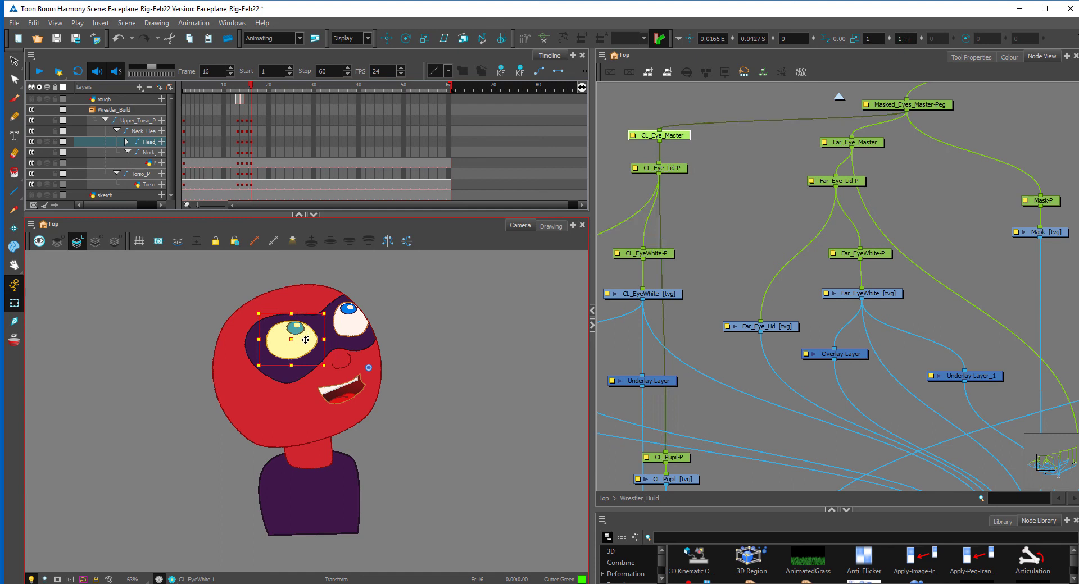
{"action": "key", "text": "comma"}
{"action": "key", "text": "period"}
- Scale the far eye down slightly through Far_Eye_Master on frame 16
{"action": "left_click", "coordinate": [362, 319]}
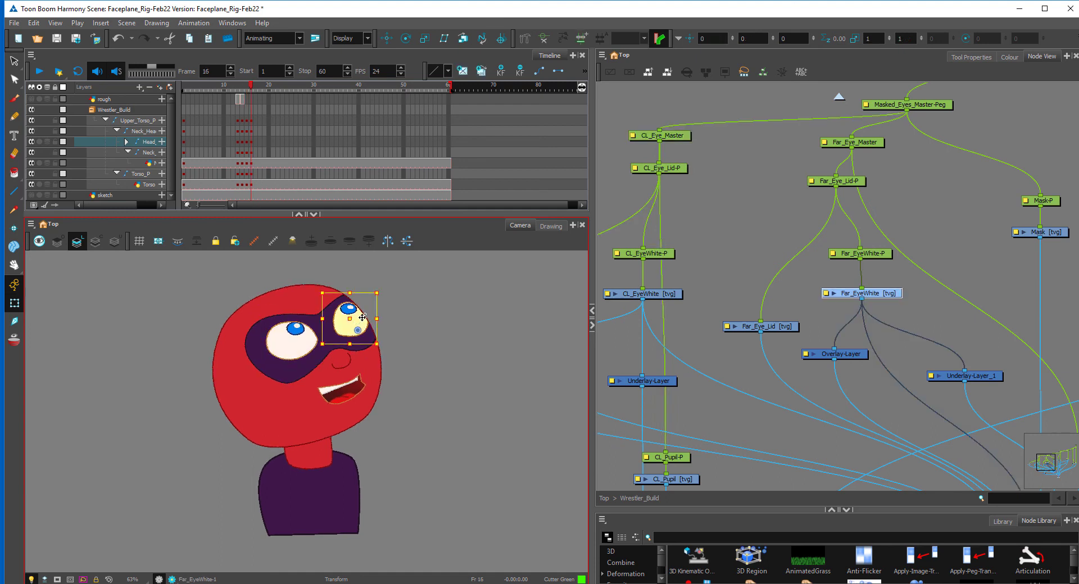
{"action": "key", "text": "b"}
{"action": "key", "text": "b"}
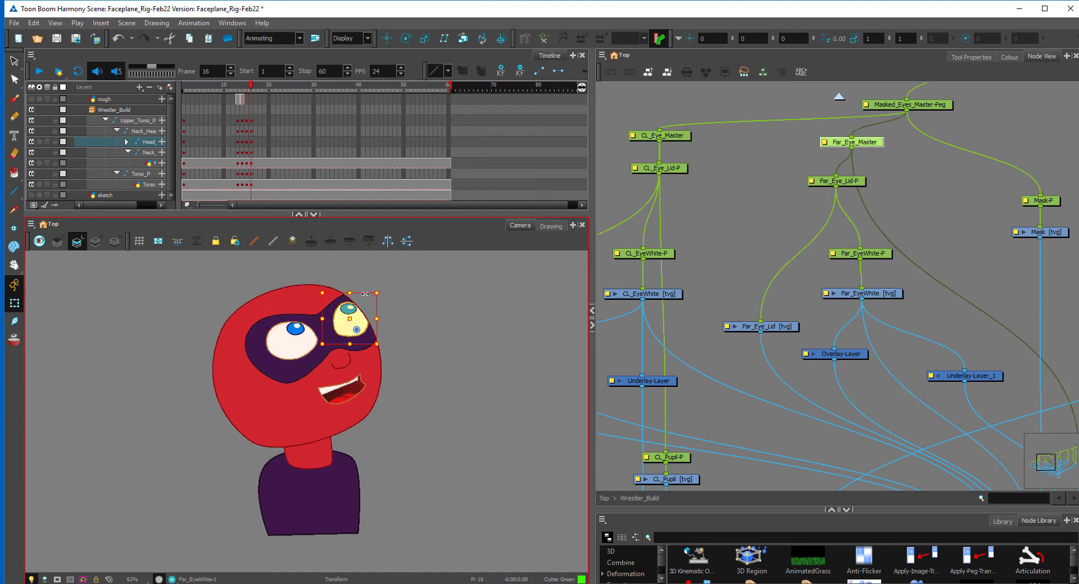
{"action": "left_click_drag", "start_coordinate": [365, 294], "coordinate": [369, 296]}
{"action": "left_click", "coordinate": [383, 335]}
- Nudge the nose slightly outward on frame 16 after comparing frames 15 and 16
{"action": "key", "text": "comma"}
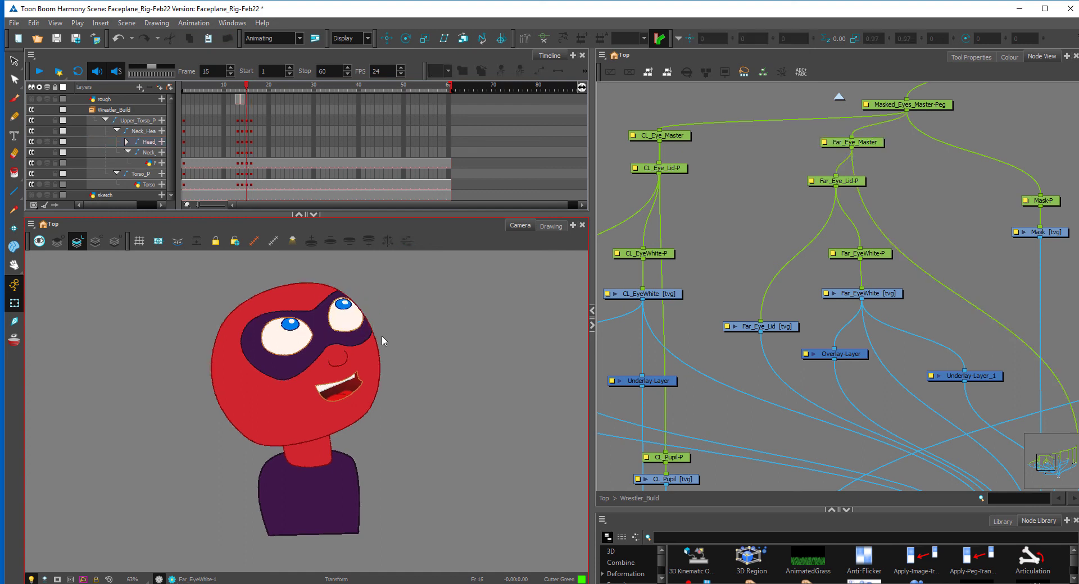
{"action": "key", "text": "period"}
{"action": "key", "text": "comma"}
{"action": "key", "text": "period"}
{"action": "left_click", "coordinate": [347, 361]}
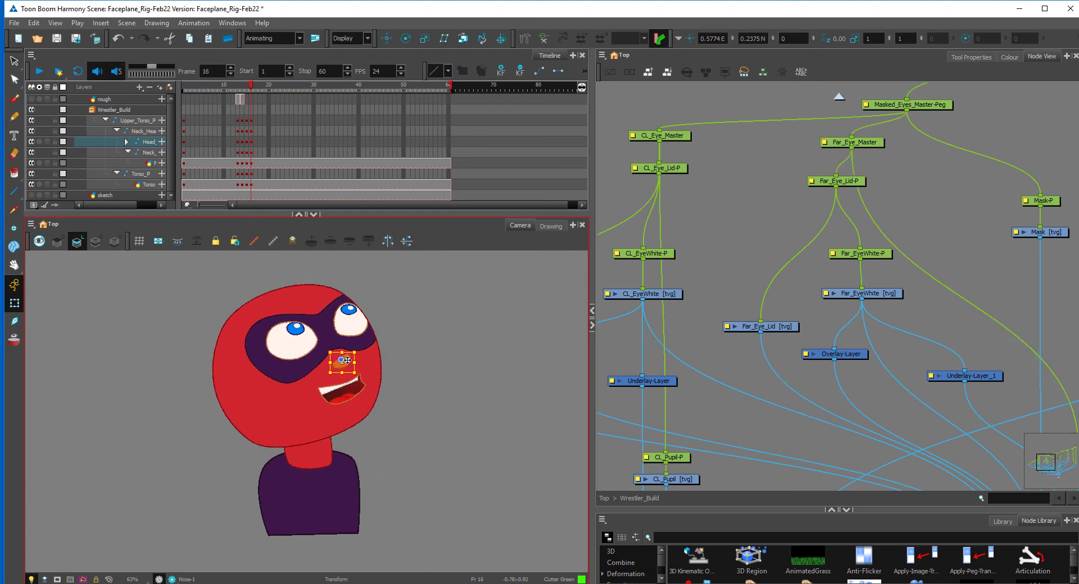
{"action": "left_click", "coordinate": [386, 353]}
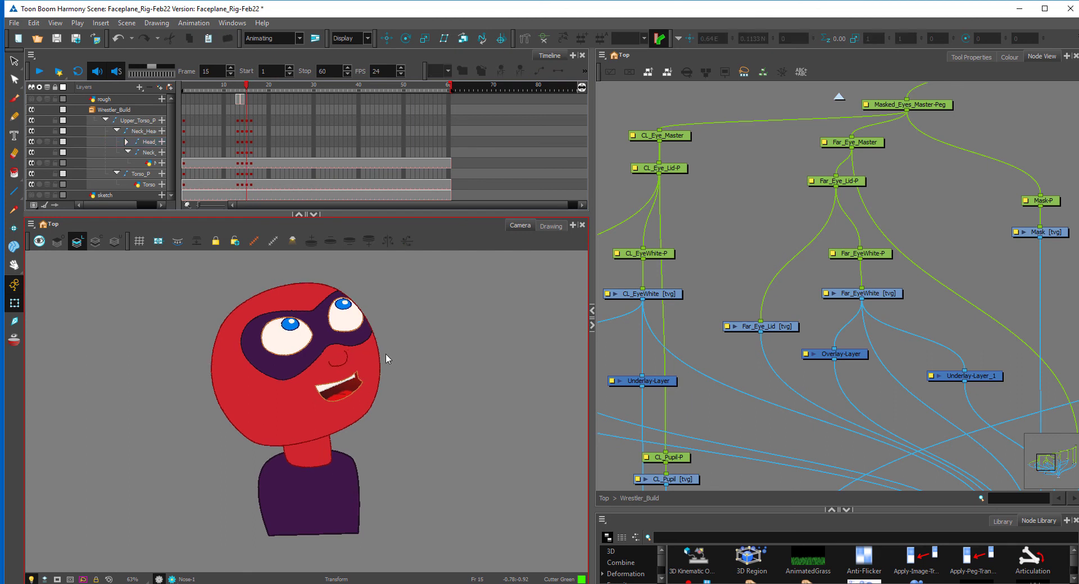
- Compare the head and face poses on frames 15 and 16
{"action": "key", "text": "comma"}
{"action": "key", "text": "period"}
{"action": "key", "text": "comma"}
{"action": "key", "text": "period"}
{"action": "key", "text": "comma"}
{"action": "key", "text": "period"}
{"action": "key", "text": "comma"}
{"action": "key", "text": "period"}
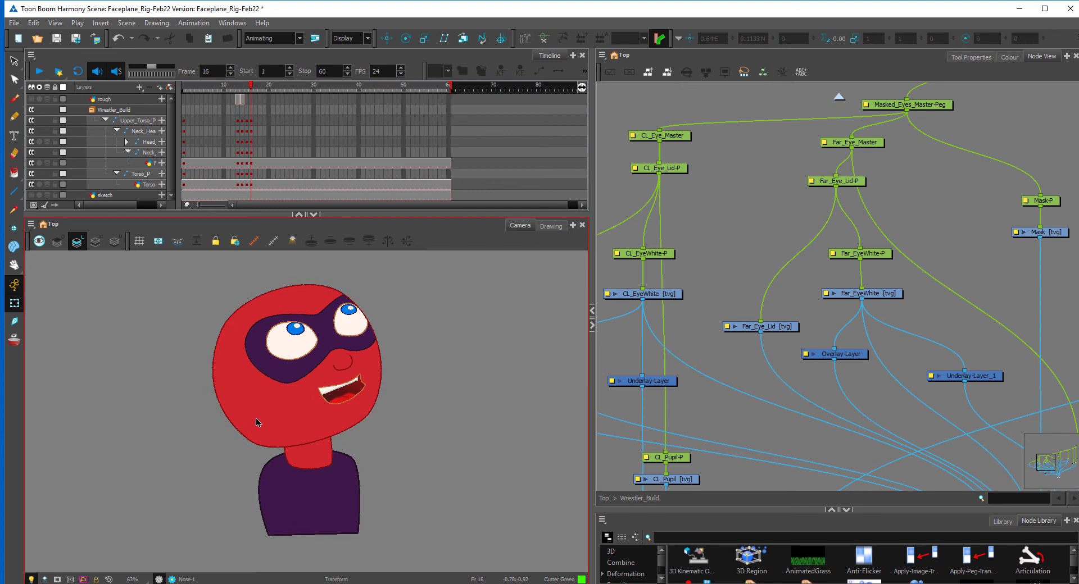
- Review how the head poses progress across frames 13 to 16
{"action": "left_click", "coordinate": [234, 102]}
{"action": "key", "text": "comma"}
{"action": "key", "text": "comma"}
{"action": "key", "text": "period"}
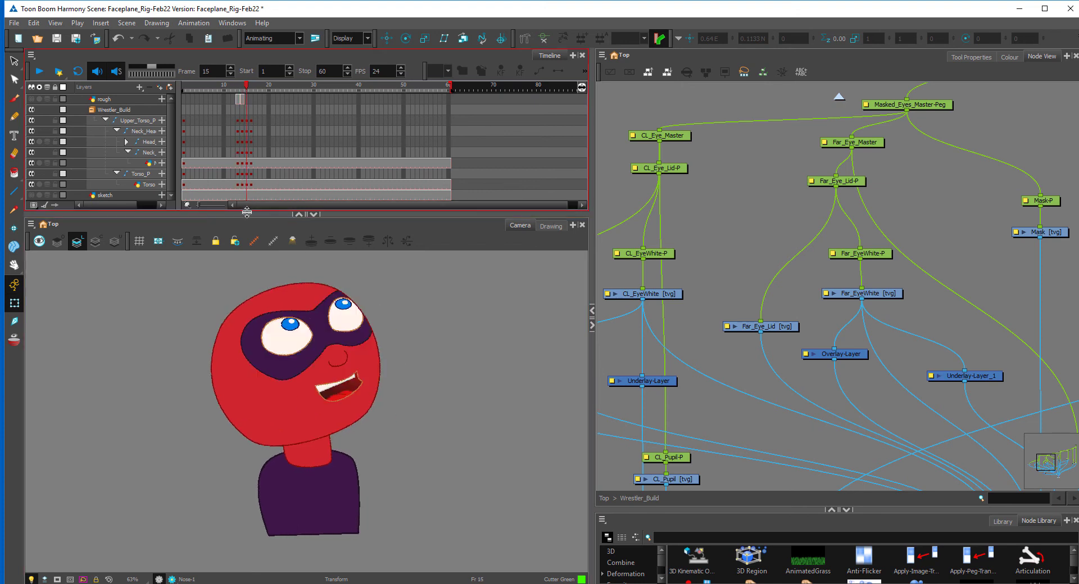
{"action": "key", "text": "comma"}
{"action": "key", "text": "period"}
{"action": "key", "text": "period"}
{"action": "key", "text": "comma"}
{"action": "key", "text": "comma"}
{"action": "key", "text": "period"}
{"action": "left_click", "coordinate": [249, 85]}
{"action": "left_click", "coordinate": [240, 97]}
{"action": "left_click", "coordinate": [297, 226]}
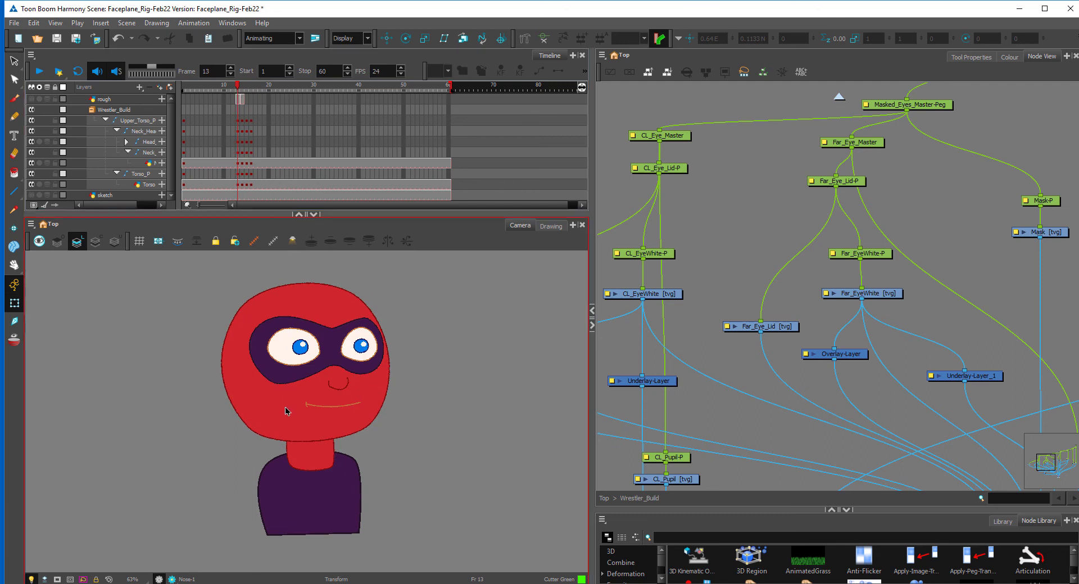
{"action": "key", "text": "period"}
{"action": "key", "text": "period"}
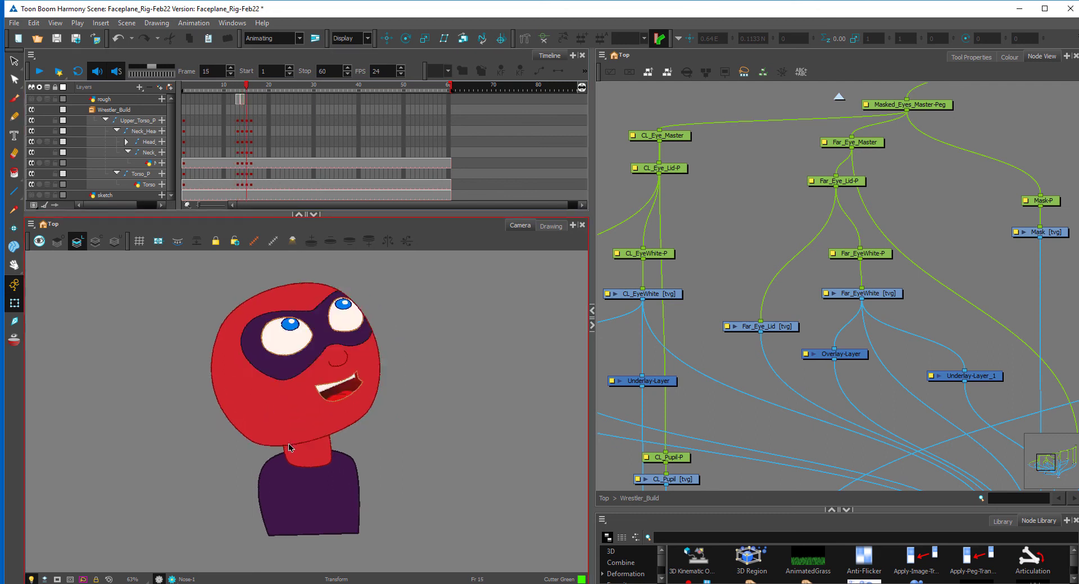
{"action": "key", "text": "period"}
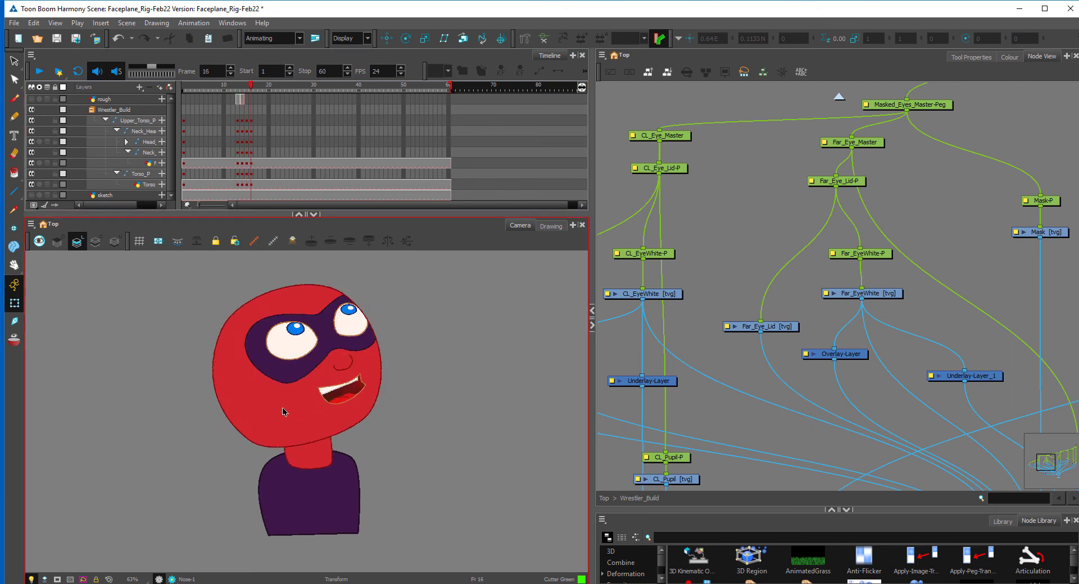
- Collapse the Upper_Torso_P hierarchy in the timeline and check its keyed poses from frame 13 to 16
{"action": "left_click", "coordinate": [105, 121]}
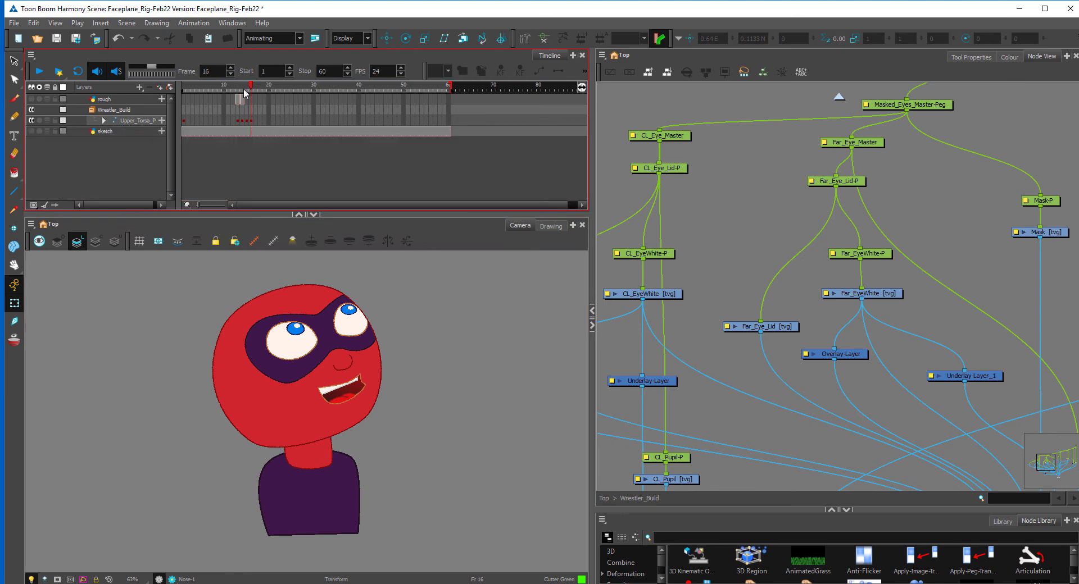
{"action": "key", "text": "comma"}
{"action": "key", "text": "comma"}
{"action": "left_click", "coordinate": [237, 121]}
{"action": "key", "text": "period"}
{"action": "key", "text": "period"}
{"action": "key", "text": "period"}
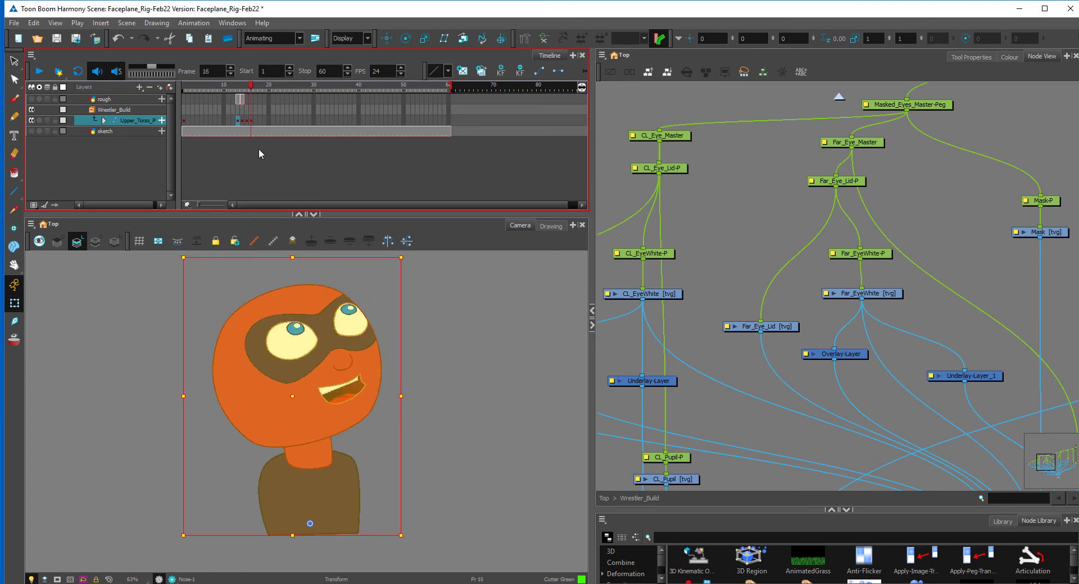
- Shift the Upper_Torso_P keyframes on frames 14 to 16 to frames 18 to 20
{"action": "left_click", "coordinate": [490, 330]}
{"action": "mouse_move", "coordinate": [252, 119]}
{"action": "left_mouse_down"}
{"action": "mouse_move", "coordinate": [243, 125]}
{"action": "mouse_move", "coordinate": [279, 125]}
{"action": "mouse_move", "coordinate": [262, 125]}
{"action": "left_mouse_up"}
{"action": "left_click", "coordinate": [196, 121]}
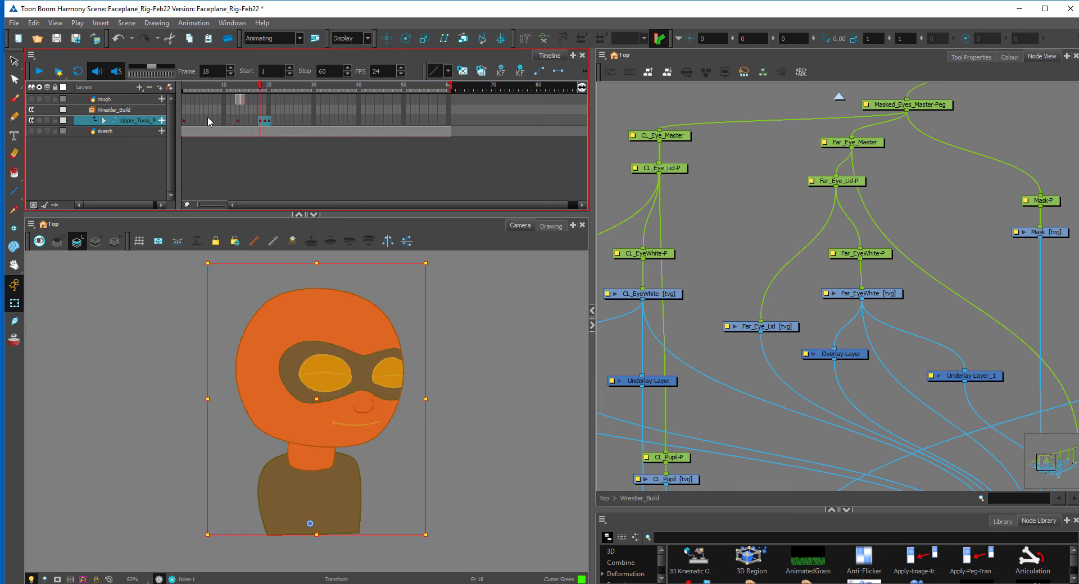
- Examine the spacing between the Upper_Torso_P keyframes on frames 13 and 18 and the poses they hold
{"action": "left_click", "coordinate": [233, 121]}
{"action": "left_click", "coordinate": [237, 120]}
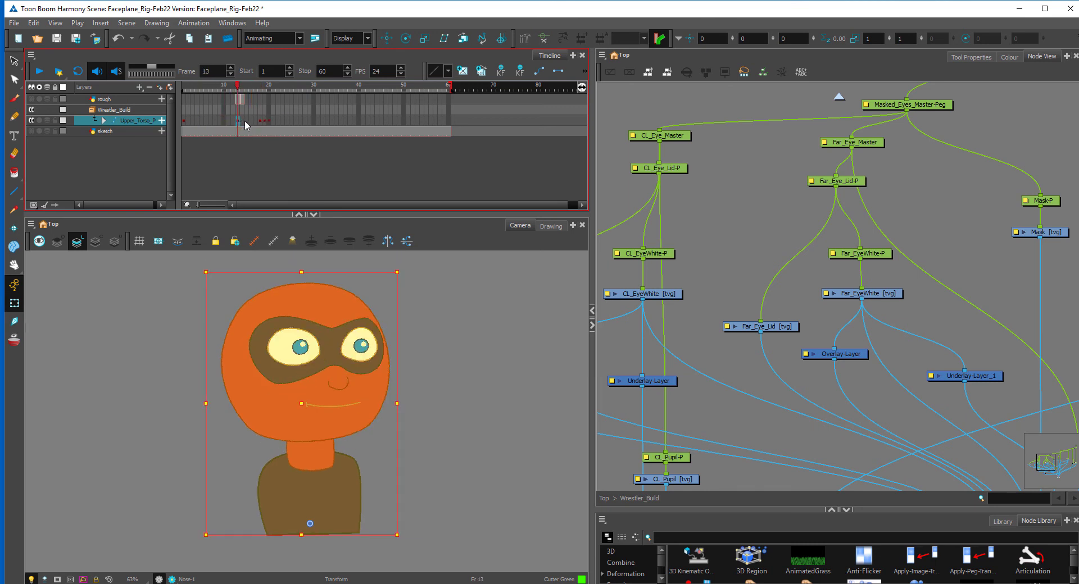
{"action": "left_click", "coordinate": [244, 120]}
{"action": "left_click", "coordinate": [248, 120]}
{"action": "left_click", "coordinate": [252, 120]}
{"action": "left_click", "coordinate": [257, 120]}
{"action": "left_click", "coordinate": [260, 120]}
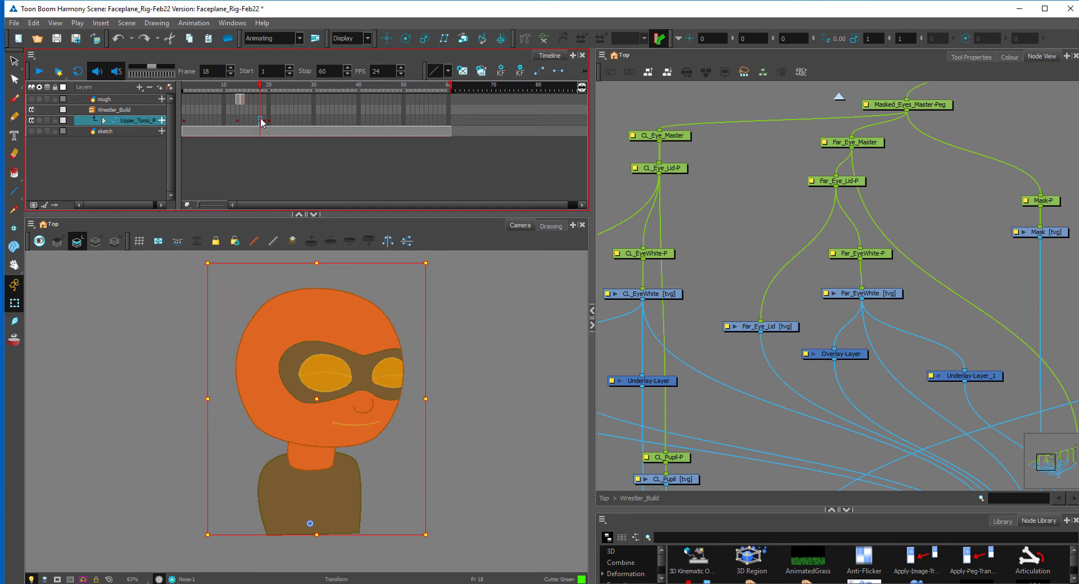
{"action": "left_click", "coordinate": [239, 121]}
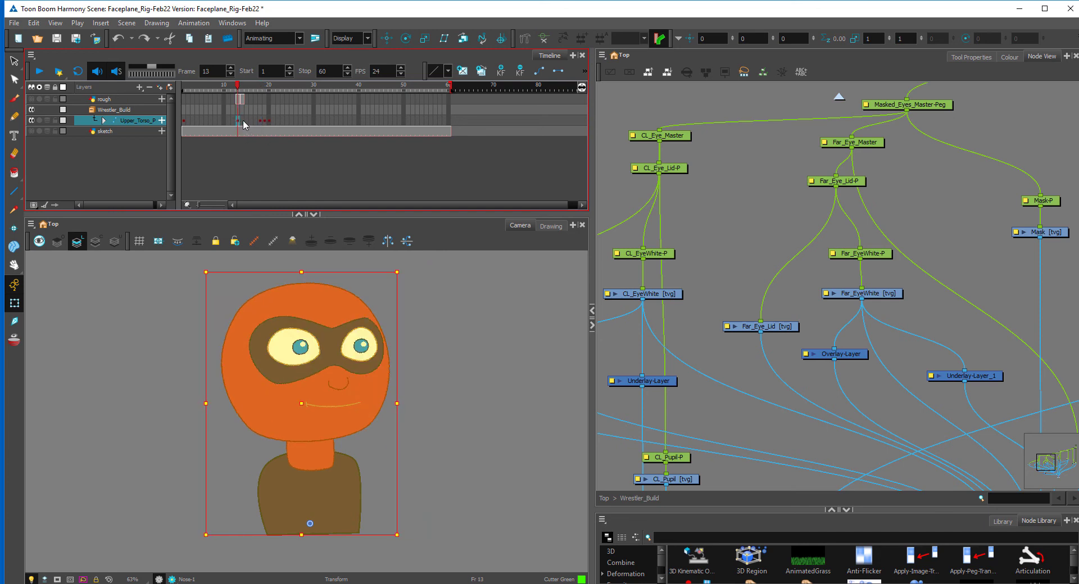
{"action": "left_click_drag", "start_coordinate": [243, 121], "coordinate": [258, 121]}
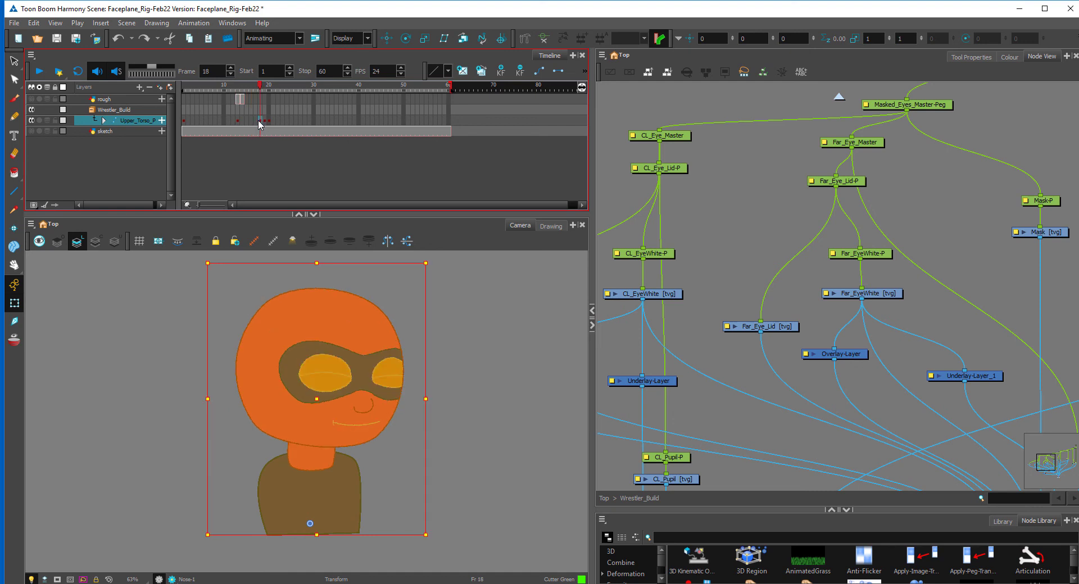
{"action": "left_click", "coordinate": [256, 121]}
{"action": "left_click", "coordinate": [261, 124]}
- Move the Upper_Torso_P keyframes on frames 19 and 20 to frames 21 and 22, and check the frames between
{"action": "key", "text": "period"}
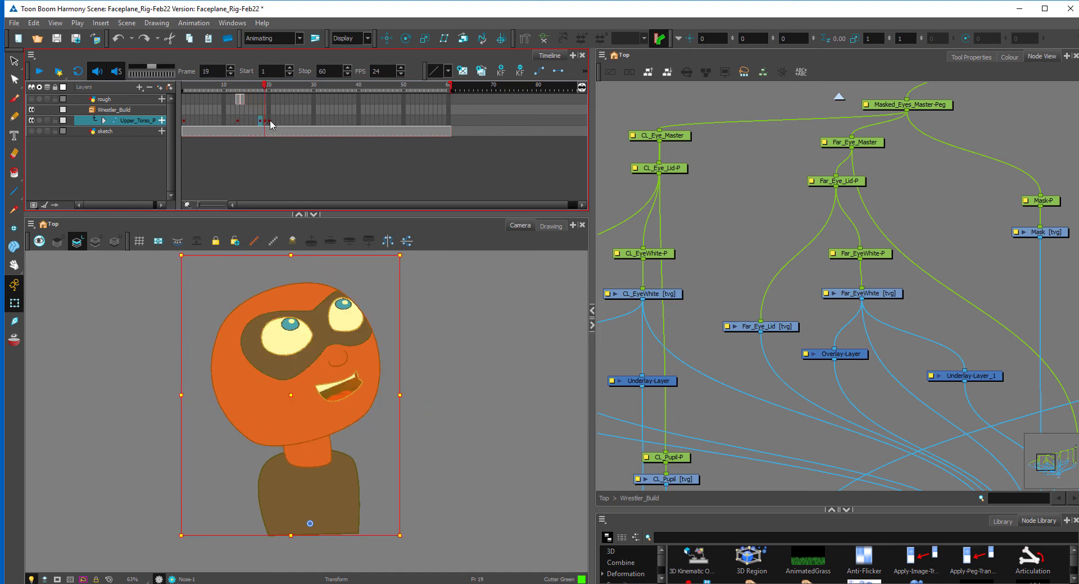
{"action": "left_click", "coordinate": [267, 123]}
{"action": "left_click_drag", "start_coordinate": [267, 121], "coordinate": [276, 122]}
{"action": "left_click", "coordinate": [265, 122]}
{"action": "left_click", "coordinate": [270, 122]}
{"action": "left_click", "coordinate": [274, 121]}
{"action": "left_click", "coordinate": [278, 121]}
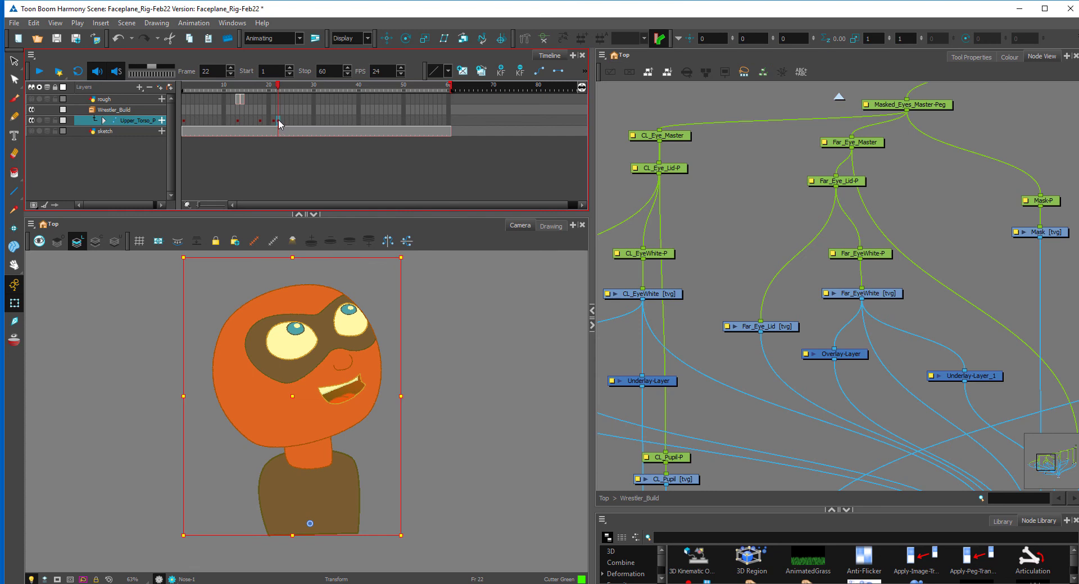
- Move the last Upper_Torso_P keyframe to frame 27 and turn the keyframes from frame 13 onward into motion keyframes
{"action": "mouse_move", "coordinate": [279, 121]}
{"action": "left_mouse_down"}
{"action": "mouse_move", "coordinate": [302, 123]}
{"action": "mouse_move", "coordinate": [258, 124]}
{"action": "mouse_move", "coordinate": [275, 126]}
{"action": "left_mouse_up"}
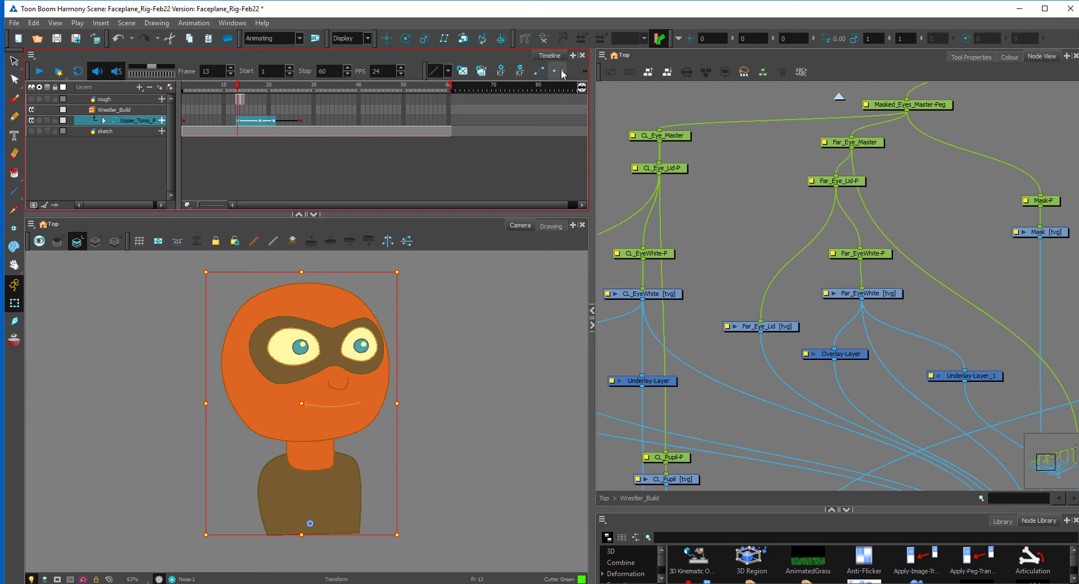
- Ease the Upper_Torso_P keyframe on frame 18 with a left time ratio of 80 and a right time ratio of 25
{"action": "left_click", "coordinate": [585, 72]}
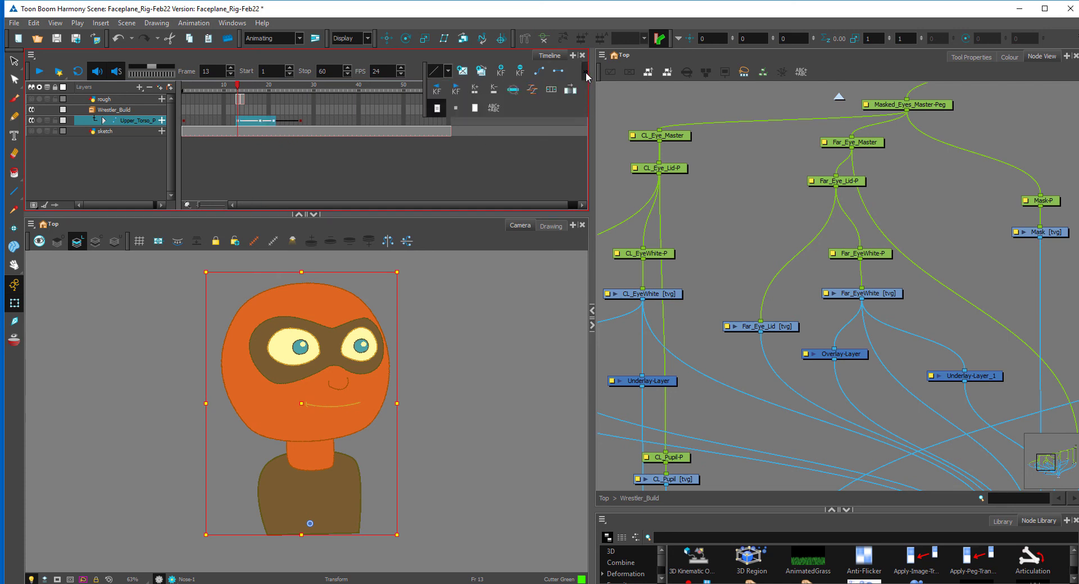
{"action": "left_click", "coordinate": [531, 90]}
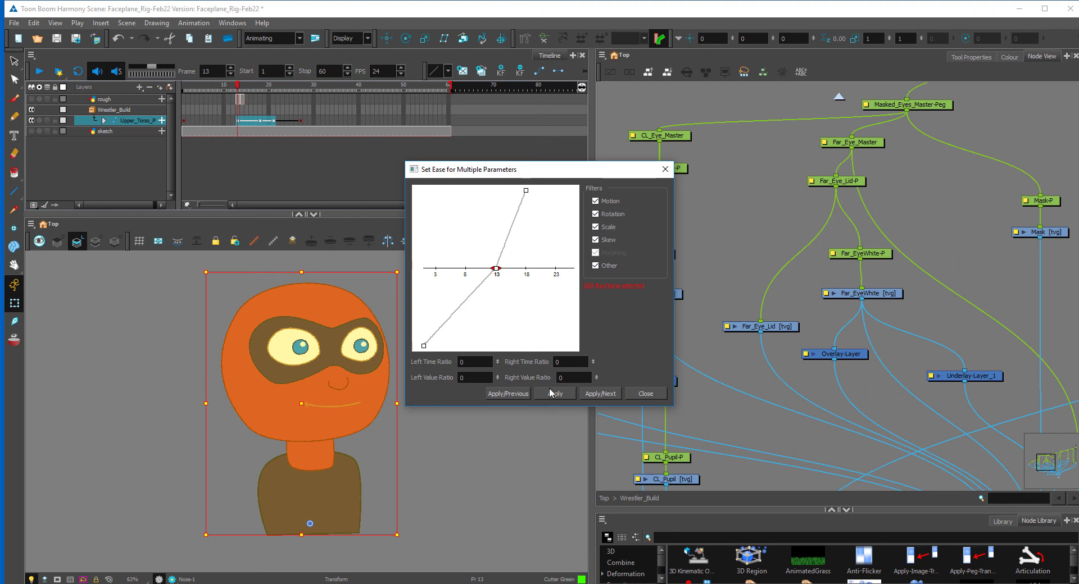
{"action": "left_click", "coordinate": [598, 394]}
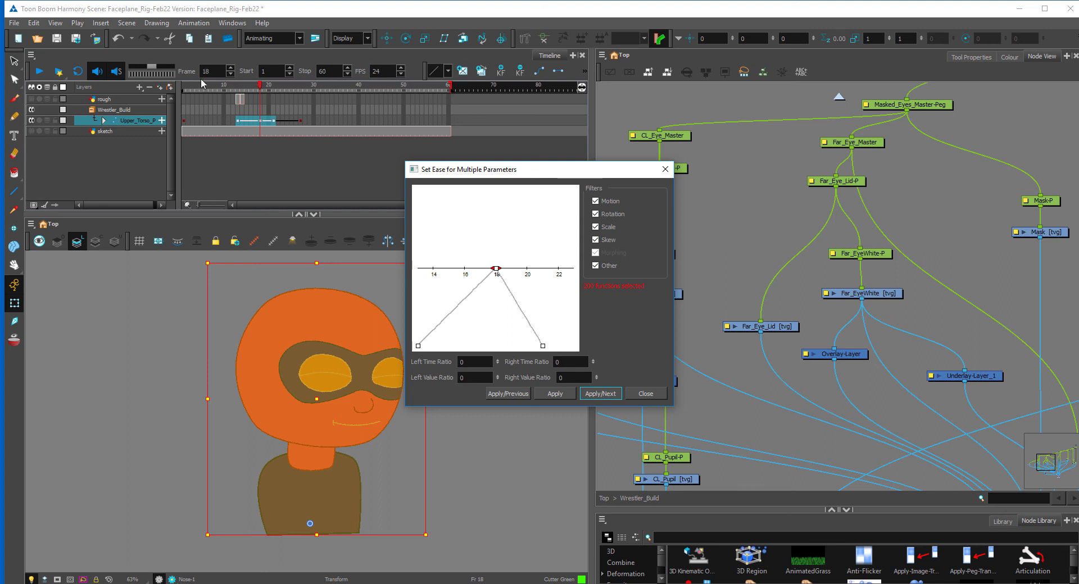
{"action": "double_click", "coordinate": [477, 363]}
{"action": "type", "text": "80"}
{"action": "left_click", "coordinate": [556, 362]}
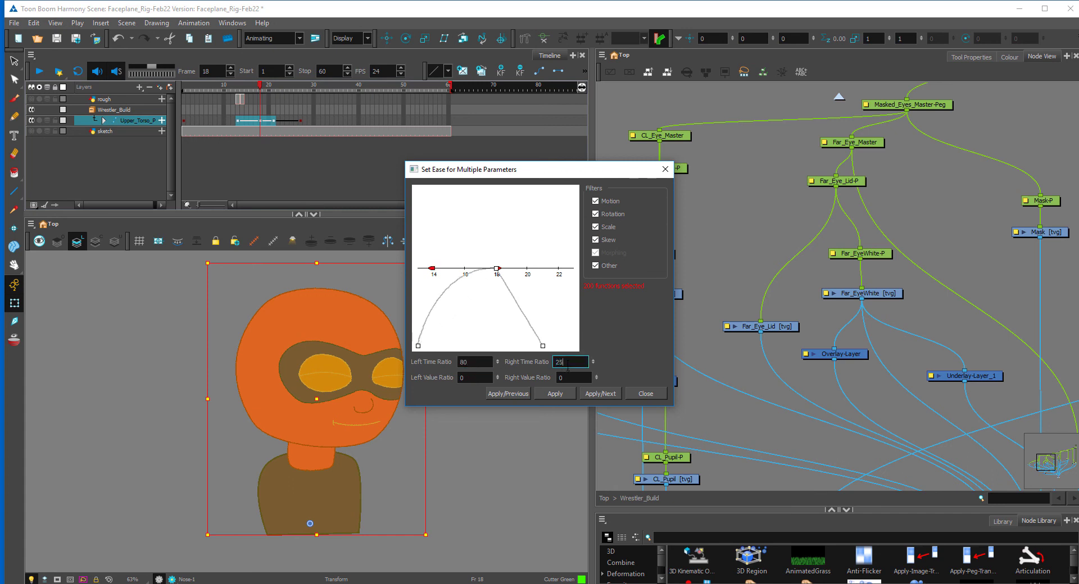
{"action": "left_click", "coordinate": [600, 394]}
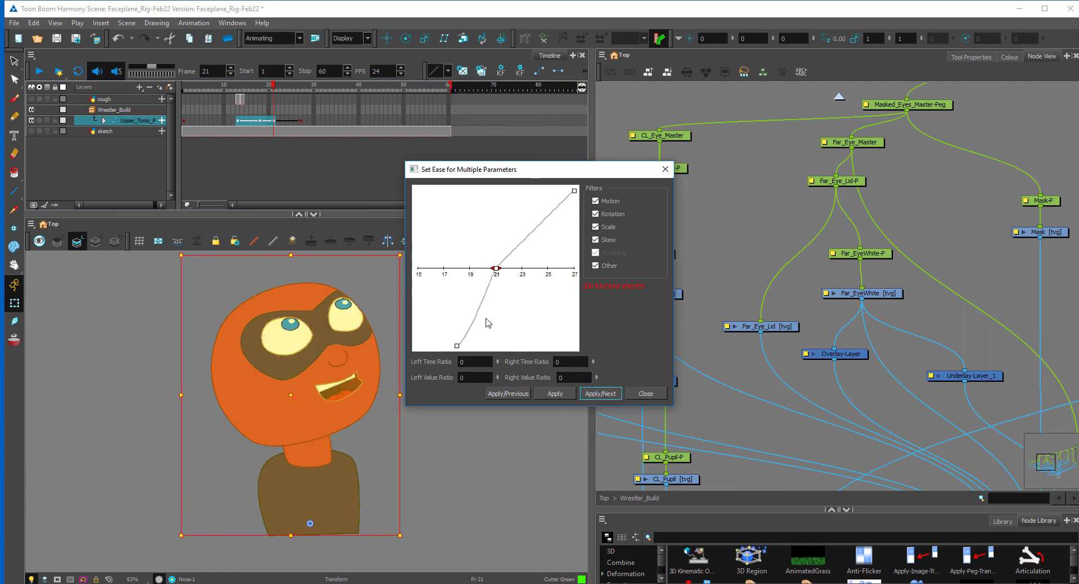
- Ease the last Upper_Torso_P keyframe on frame 27 with a left time ratio of 70 and clear the selection
{"action": "left_click", "coordinate": [600, 393]}
{"action": "type", "text": "70"}
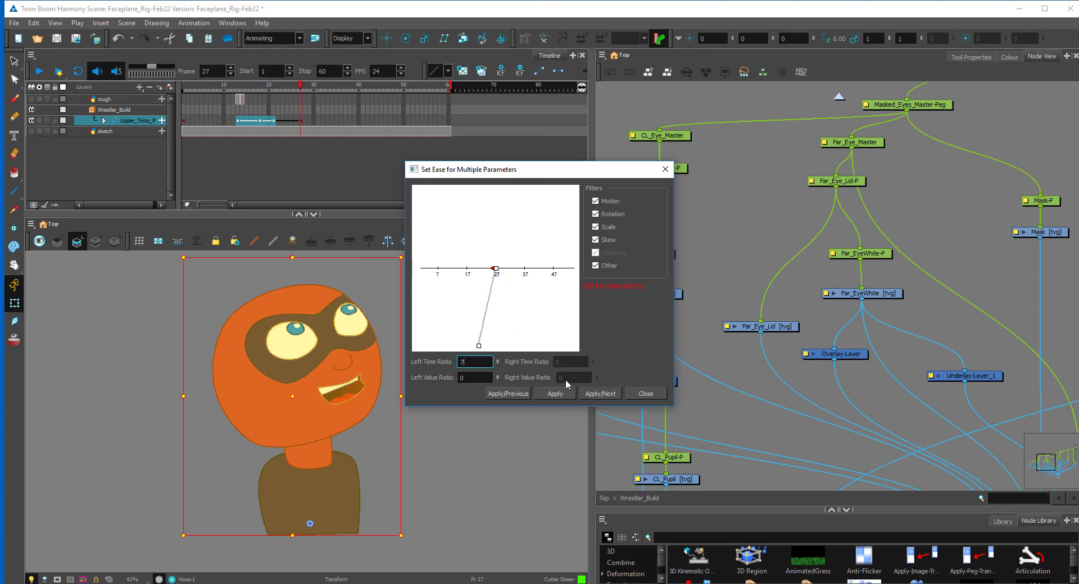
{"action": "left_click", "coordinate": [555, 394]}
{"action": "left_click", "coordinate": [644, 395]}
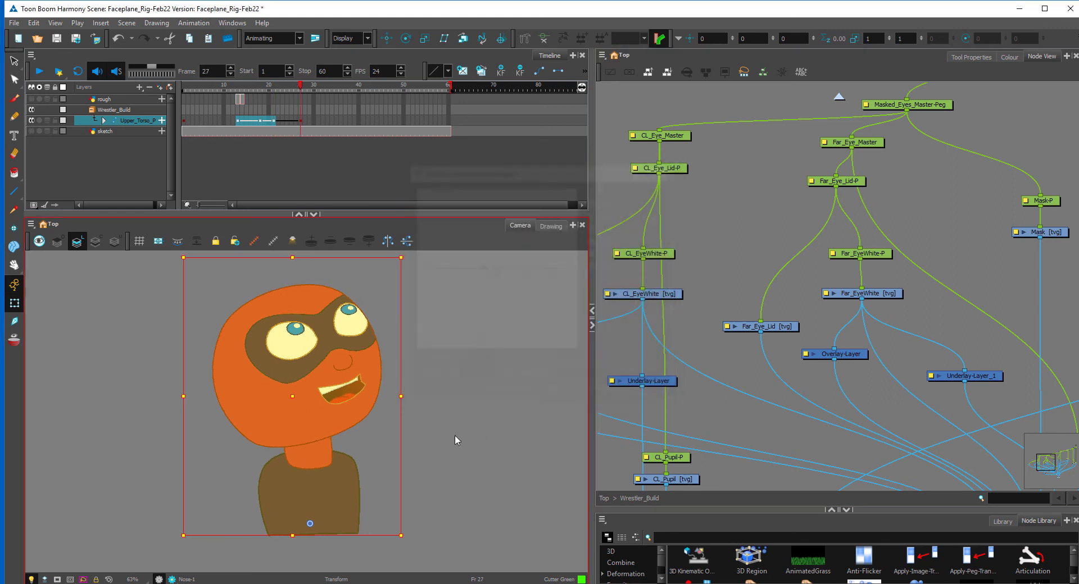
{"action": "left_click", "coordinate": [466, 424]}
- Shorten the scene to end at frame 34 and play back the animation
{"action": "left_click", "coordinate": [315, 91]}
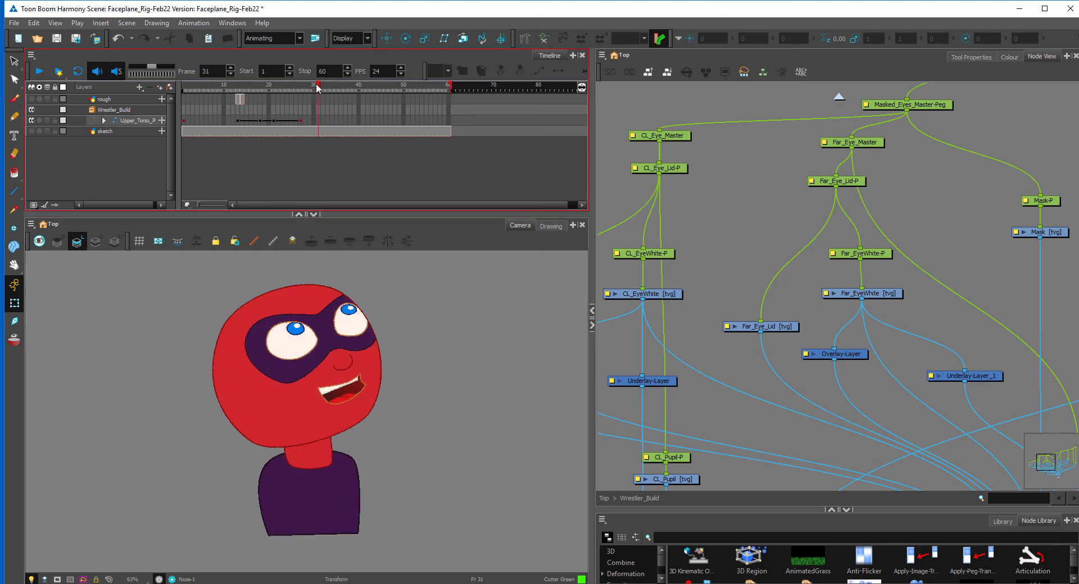
{"action": "left_click_drag", "start_coordinate": [450, 87], "coordinate": [334, 89]}
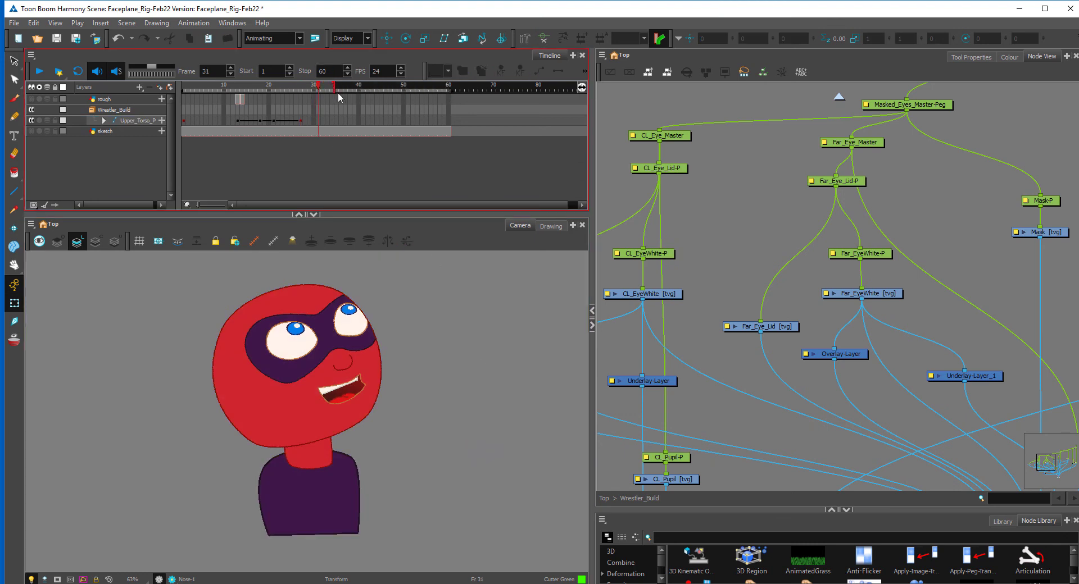
{"action": "left_click", "coordinate": [41, 74]}
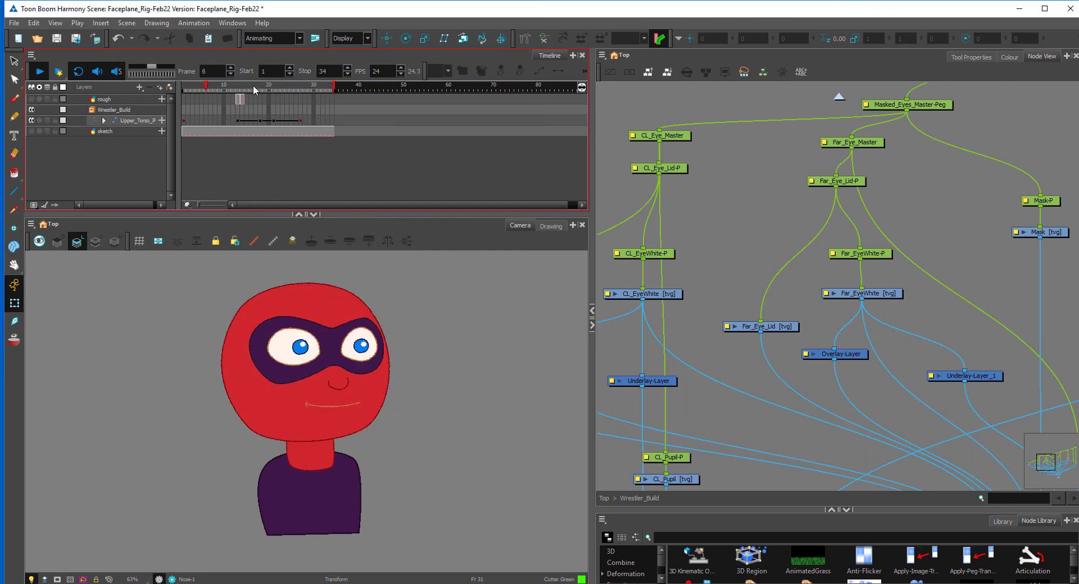
- Swap the close and far eyelids to half-closed drawing 2 on frame 17
{"action": "left_click", "coordinate": [250, 88]}
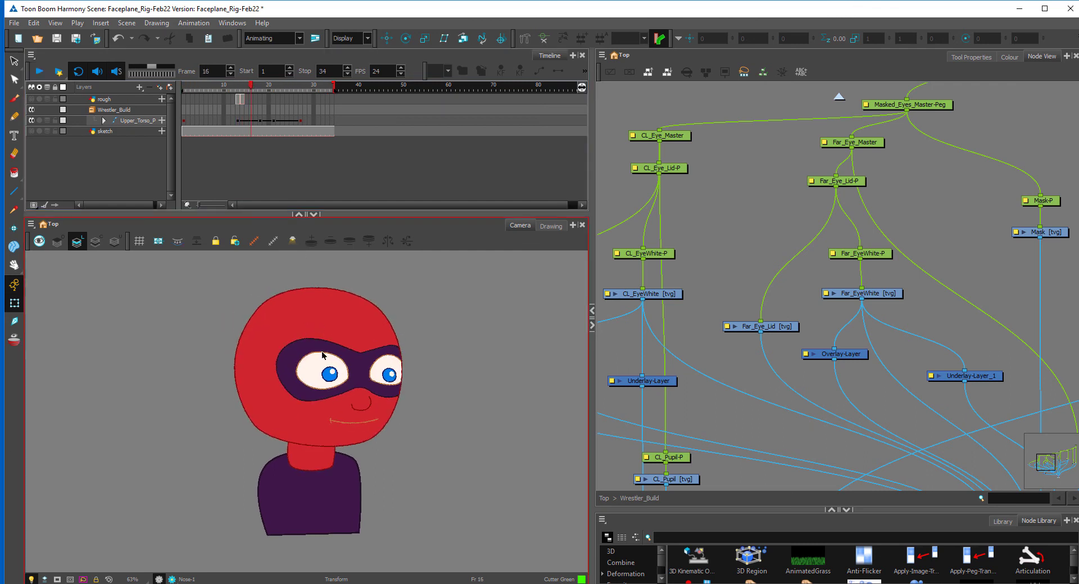
{"action": "key", "text": "period"}
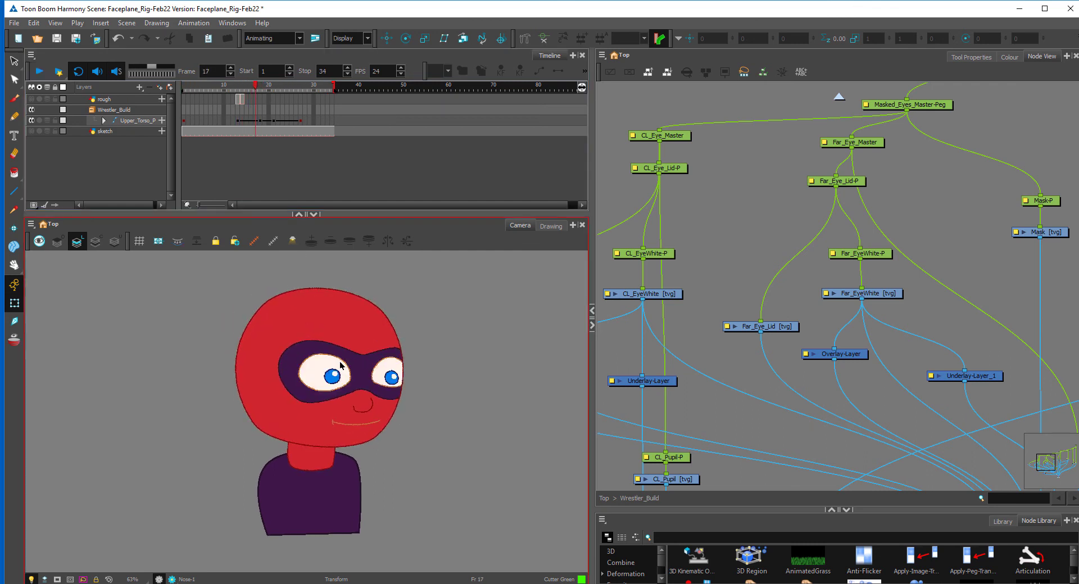
{"action": "left_click", "coordinate": [341, 358]}
{"action": "left_click", "coordinate": [344, 360]}
{"action": "key", "text": "comma"}
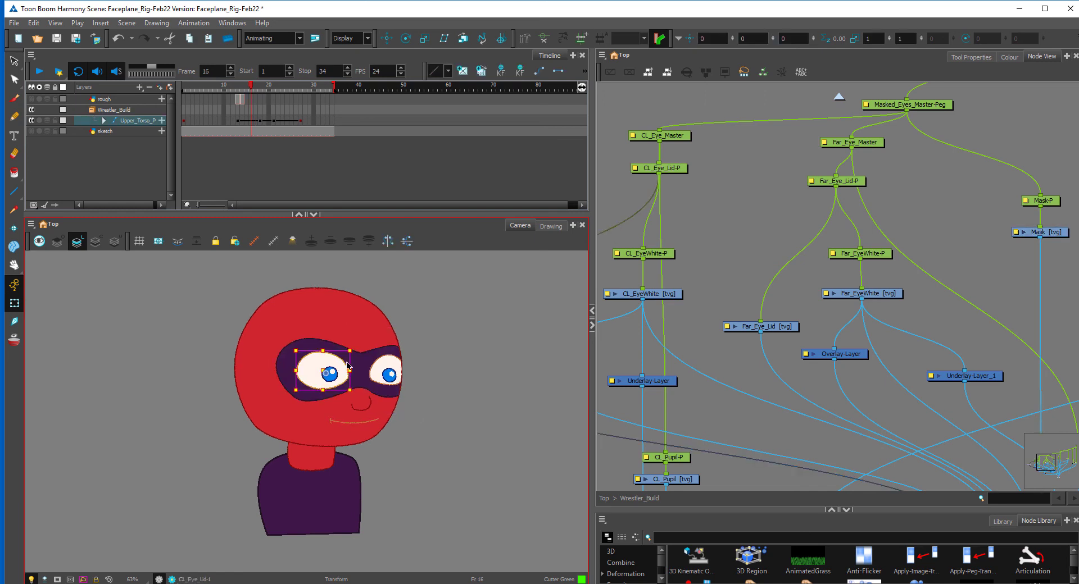
{"action": "key", "text": "period"}
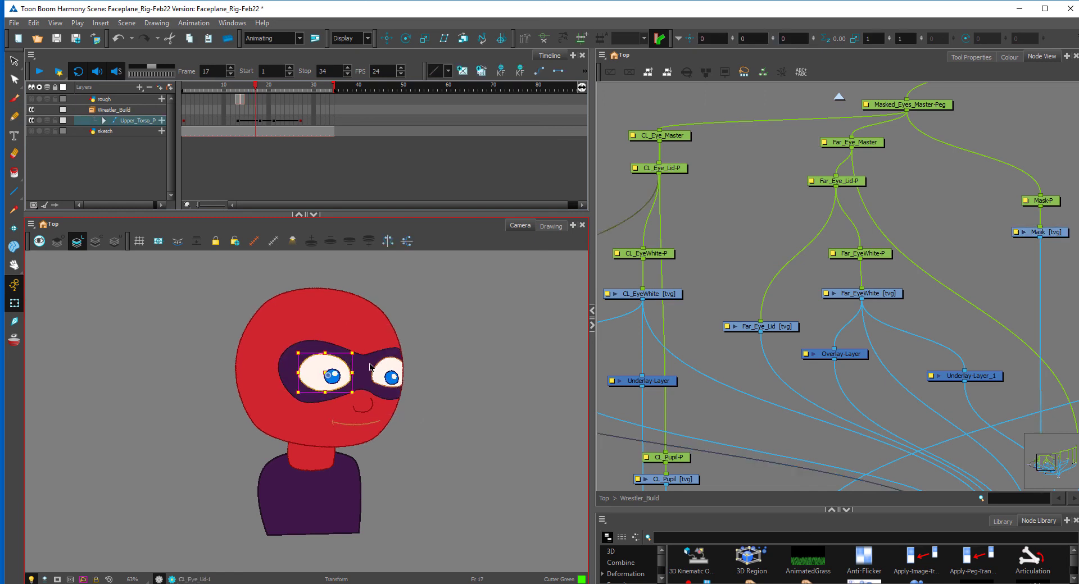
{"action": "key", "text": "bracketright"}
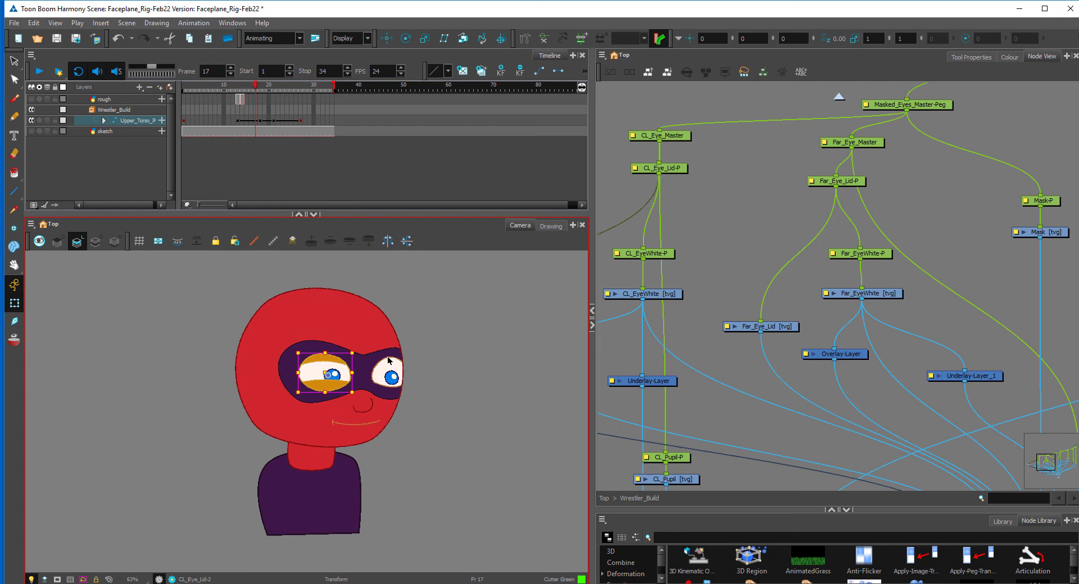
{"action": "left_click", "coordinate": [387, 357]}
{"action": "key", "text": "bracketright"}
- Swap the far and close eyelids to half-closed drawing 2 on frame 20 for the reopening of the blink
{"action": "key", "text": "period"}
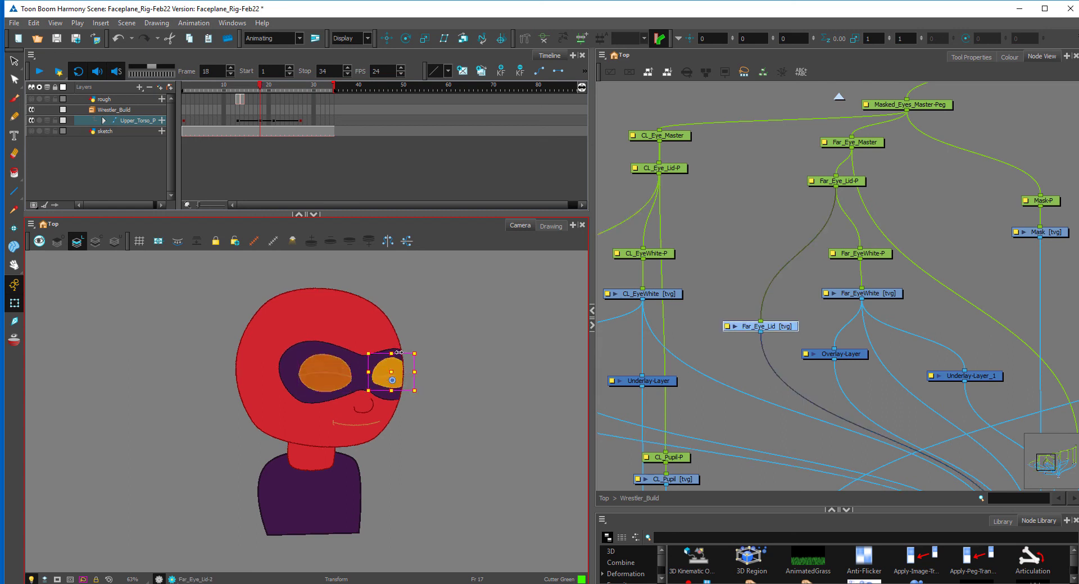
{"action": "key", "text": "period"}
{"action": "key", "text": "period"}
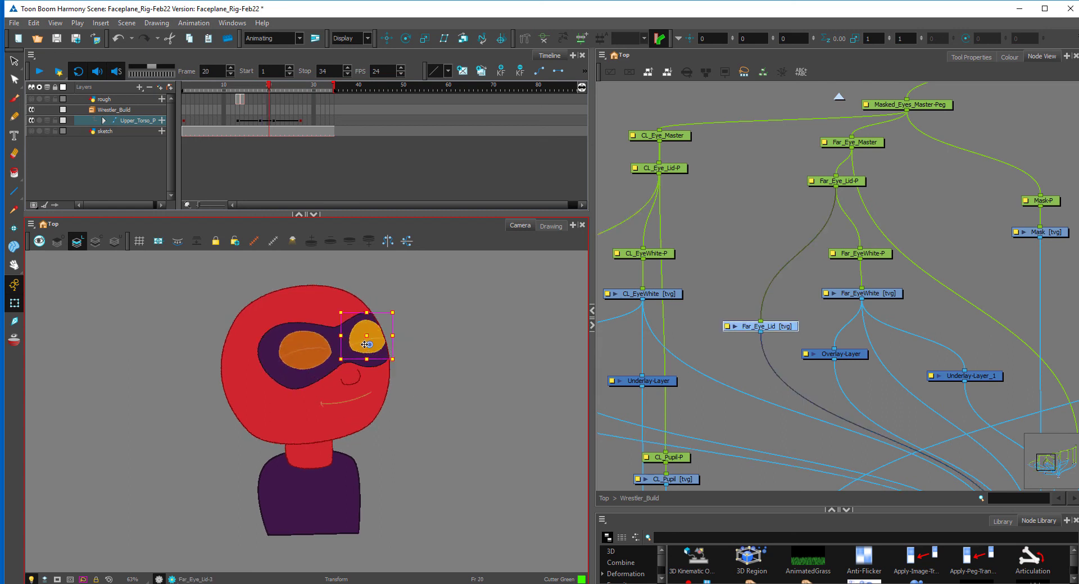
{"action": "key", "text": "bracketleft"}
{"action": "left_click", "coordinate": [299, 345]}
{"action": "key", "text": "bracketleft"}
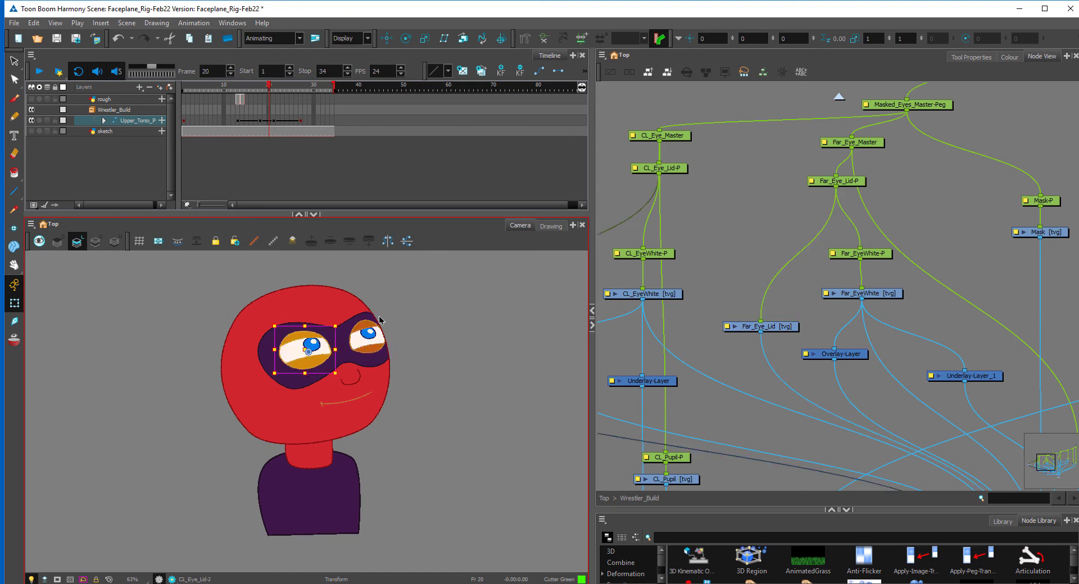
- Check frame 21 and play back the head turn with the blink
{"action": "key", "text": "period"}
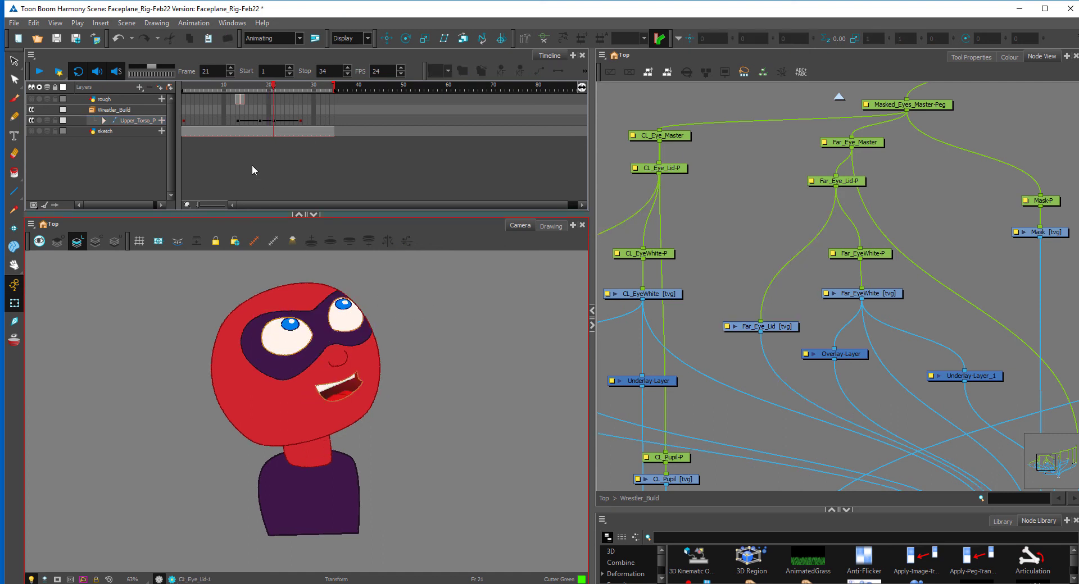
{"action": "left_click", "coordinate": [38, 73]}
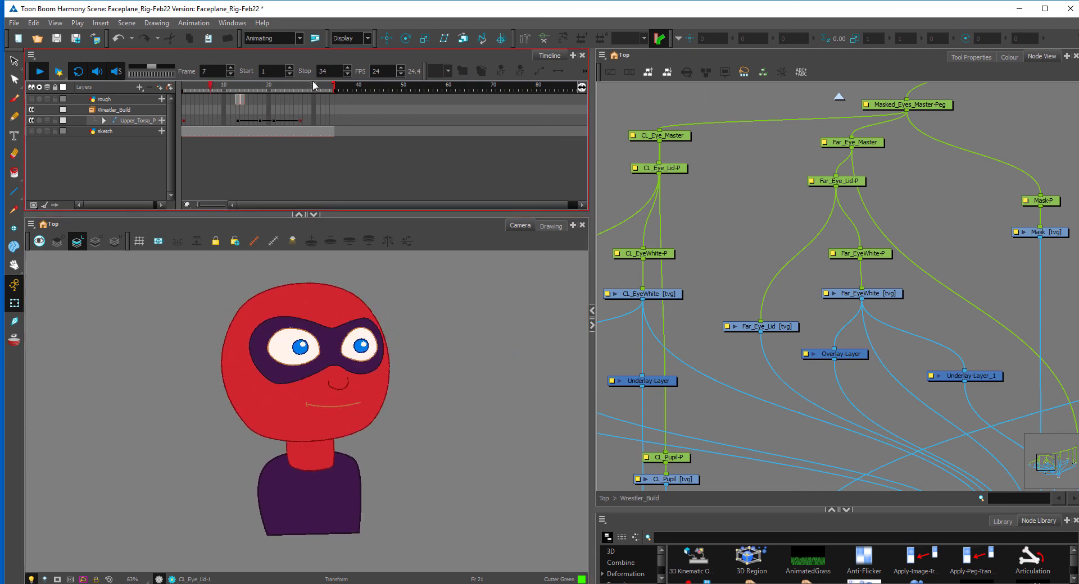
{"action": "left_click", "coordinate": [39, 72]}
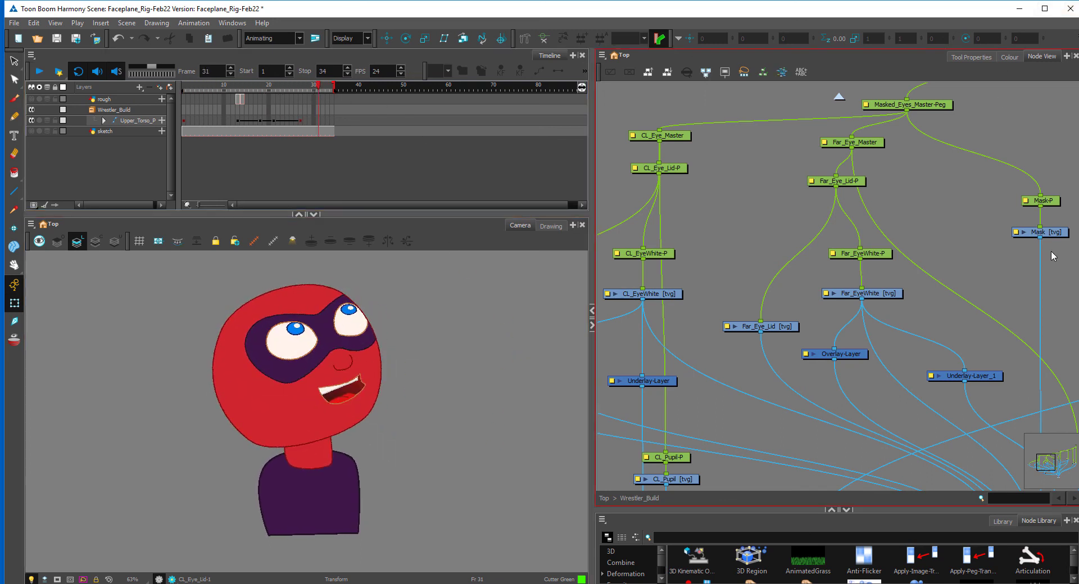
- Save the Faceplane_Rig-Feb22 scene and close it
{"action": "left_click", "coordinate": [16, 23]}
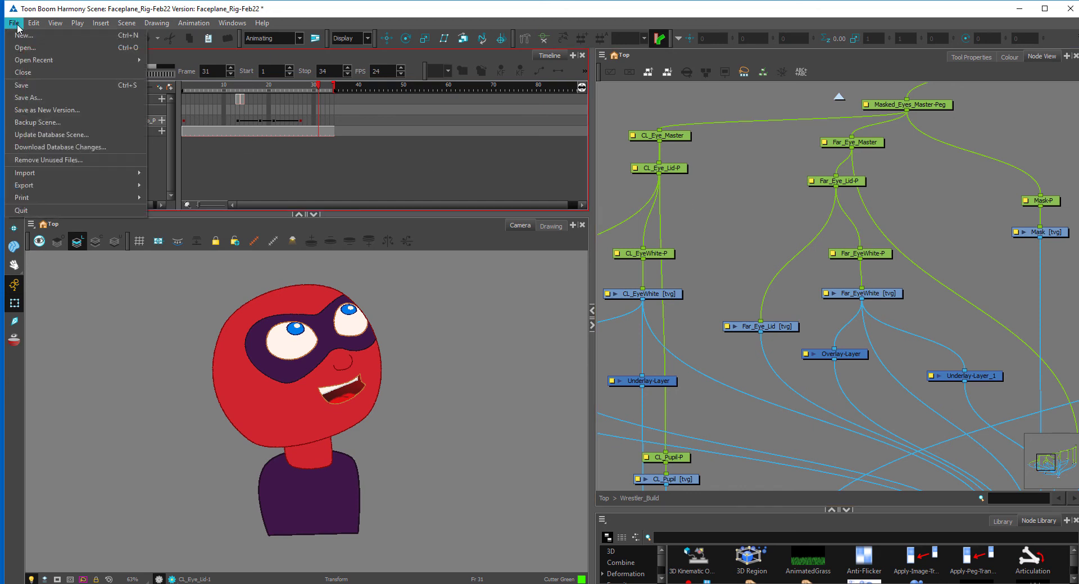
{"action": "left_click", "coordinate": [36, 86]}
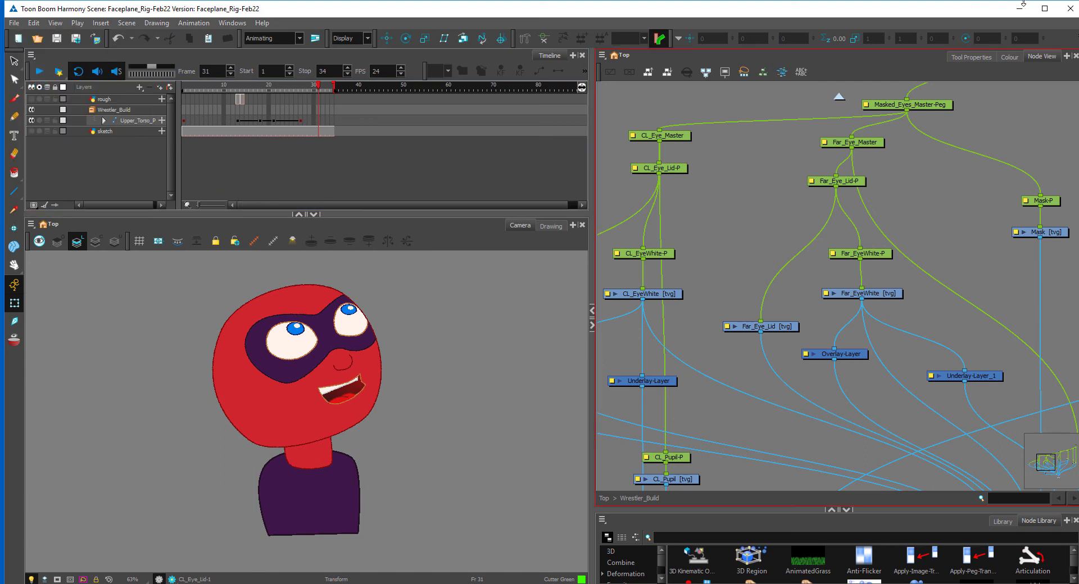
{"action": "left_click", "coordinate": [1071, 9]}
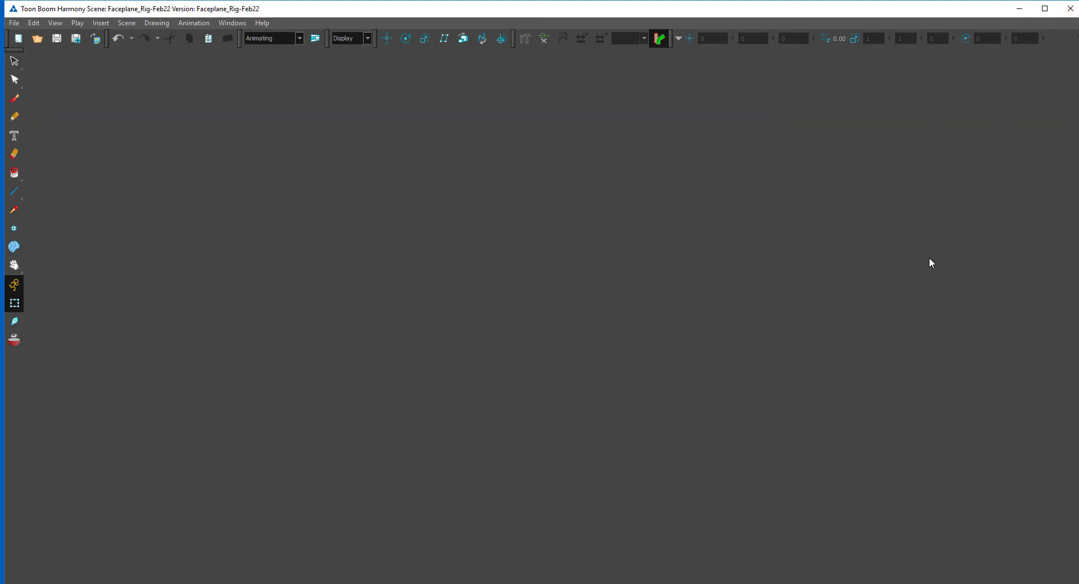